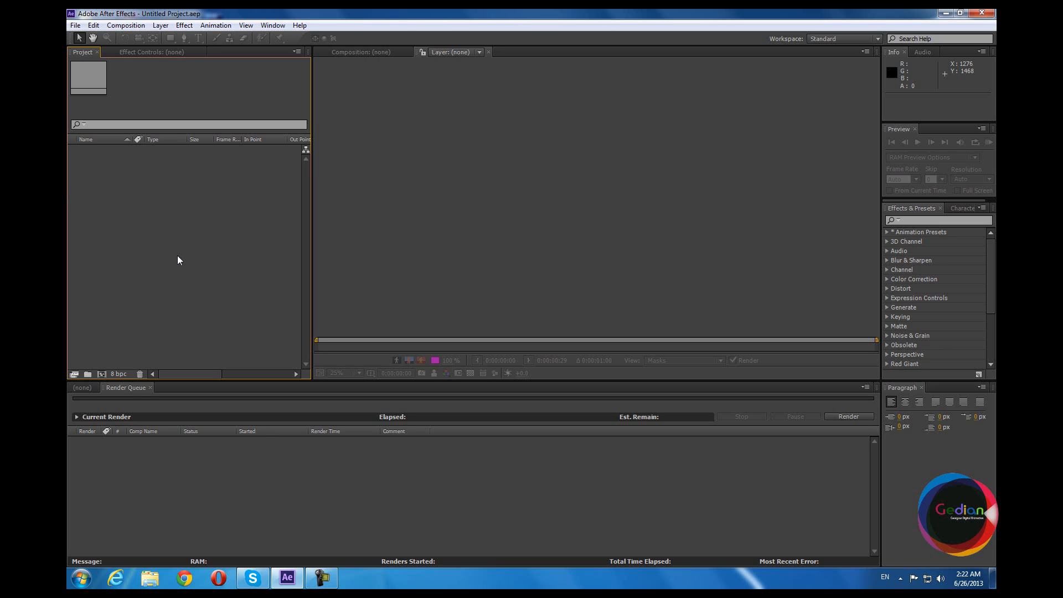
Start a new composition named cross, keeping the Custom preset.
left_click(124, 27)
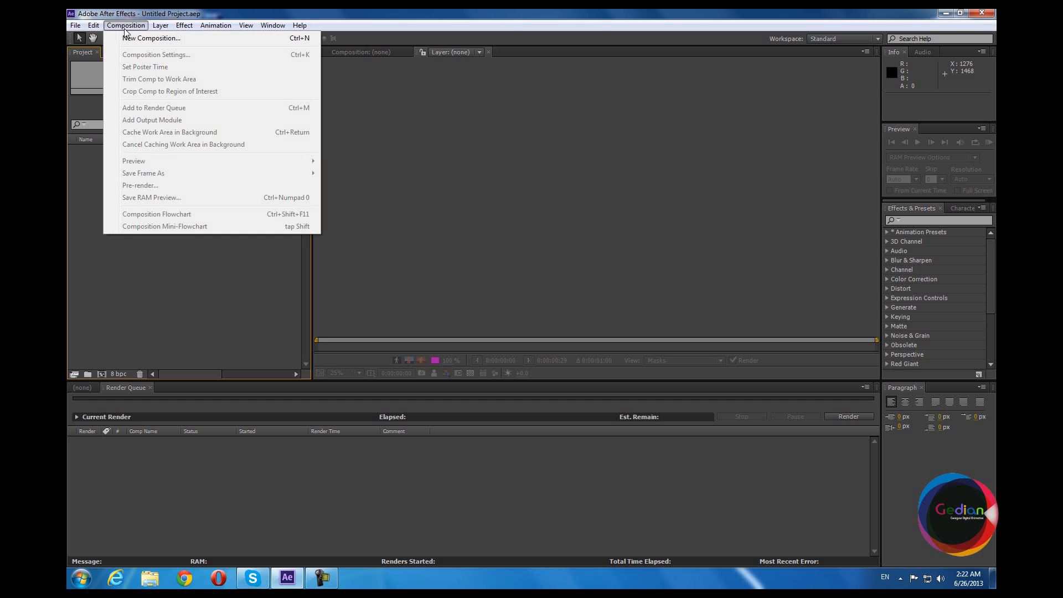
left_click(155, 40)
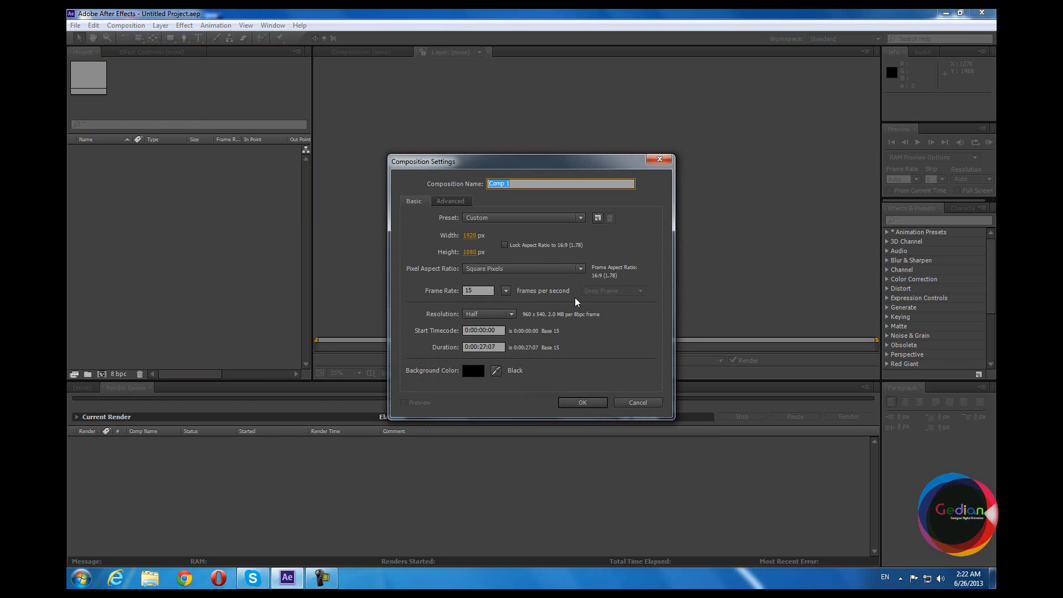
left_click_drag(518, 165, 537, 112)
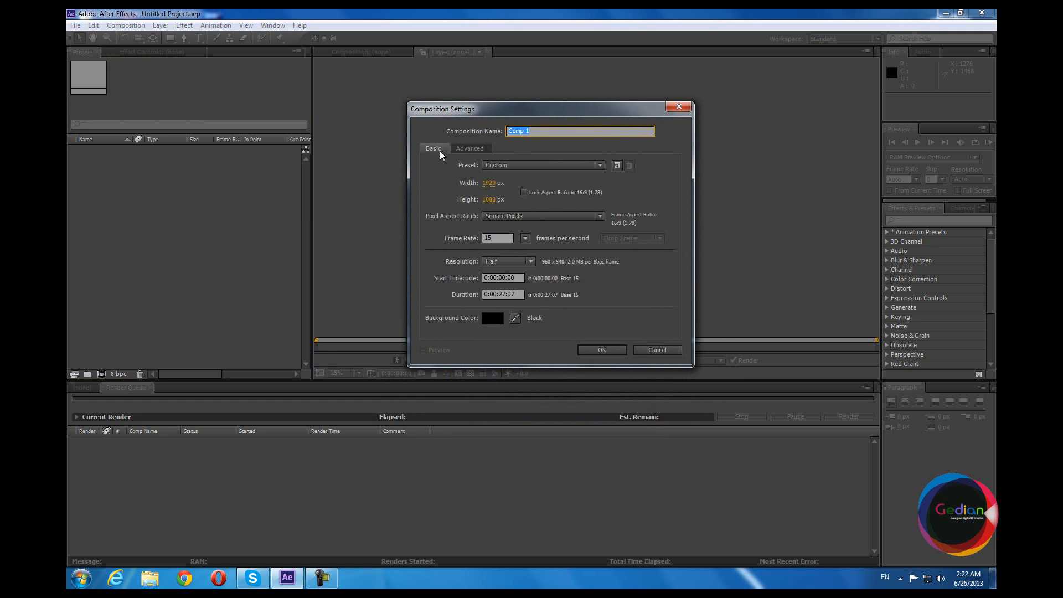
type("cross")
left_click(522, 166)
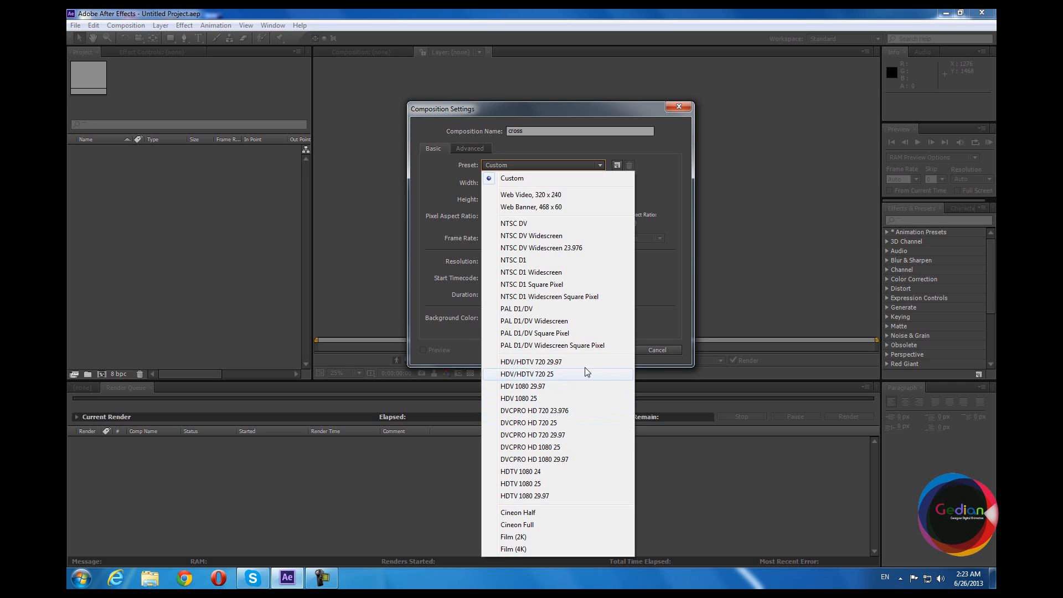
left_click(684, 203)
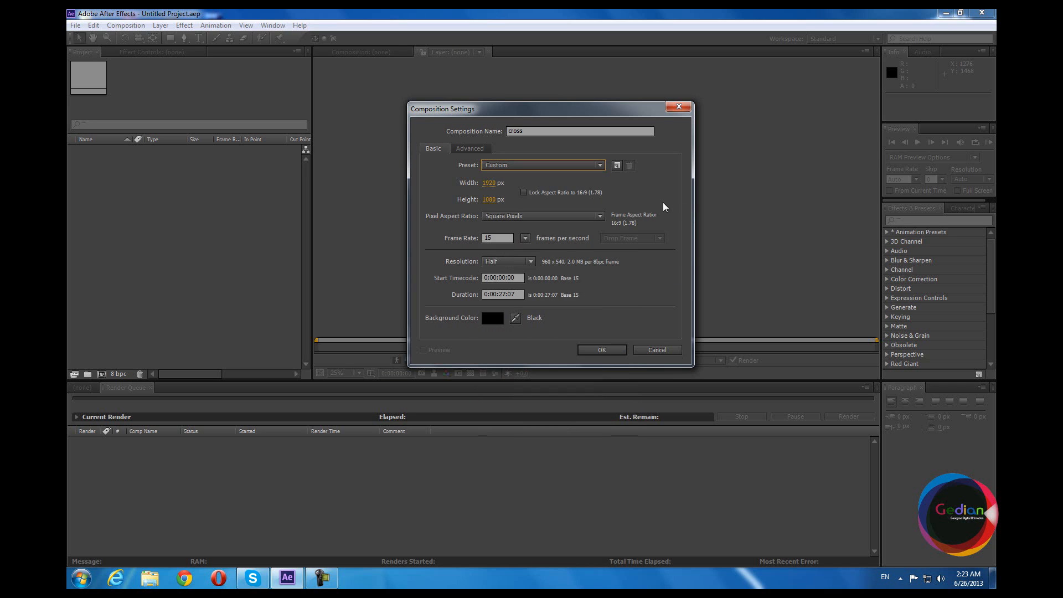
Set the composition size to 1920 by 1080 px and lock the aspect ratio to 16:9.
left_click(489, 187)
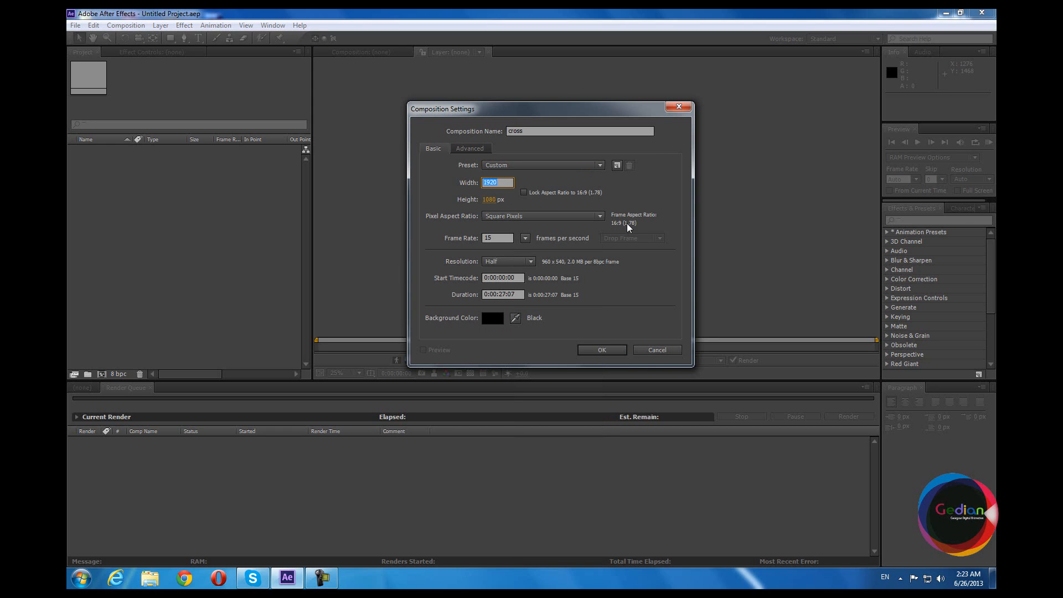
type("1920")
key("Tab")
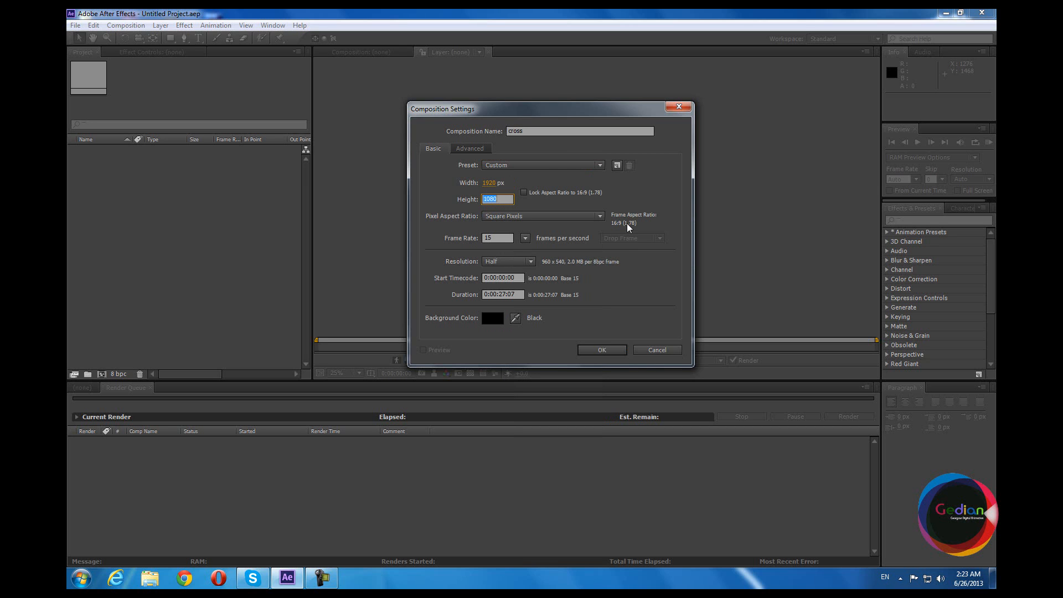
type("1080")
left_click(524, 193)
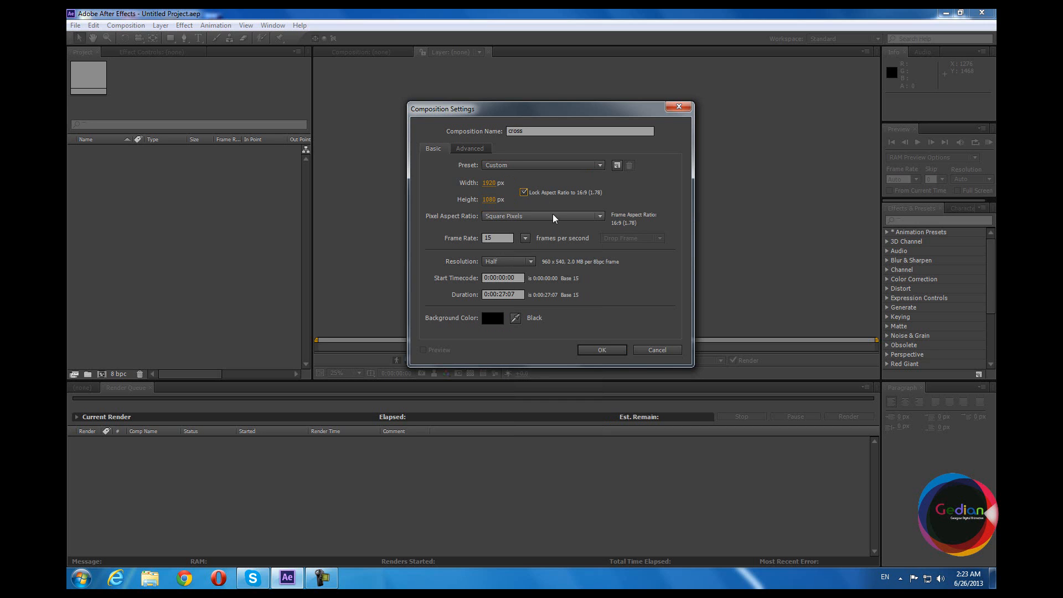
Try reducing the composition width with the aspect ratio locked, and restore it to 1920 px.
left_click_drag(490, 188, 472, 187)
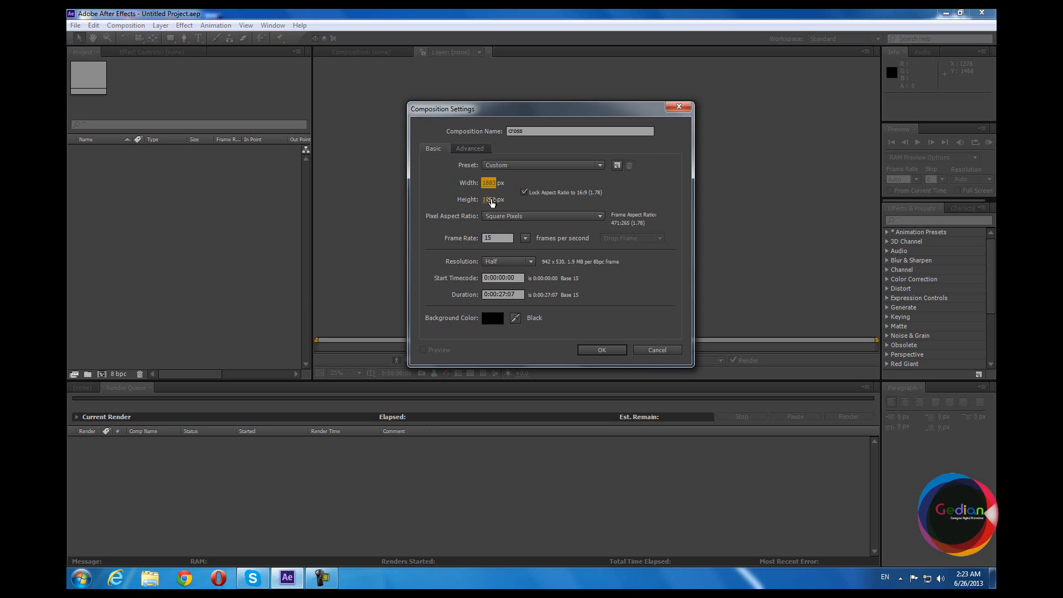
left_click(495, 185)
type("1920")
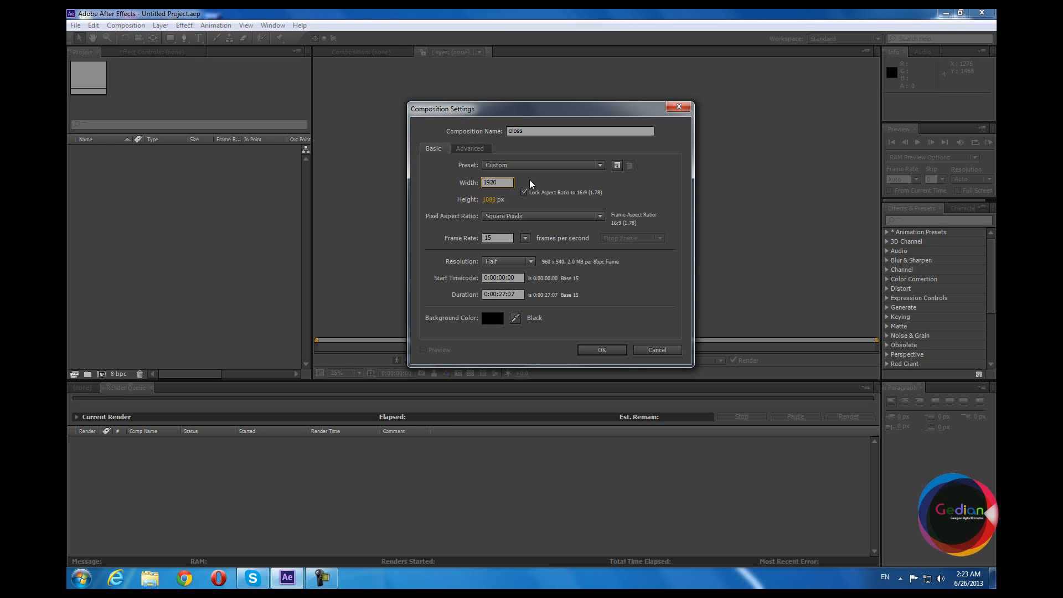
left_click(528, 208)
Set the composition duration to 0:01:30:00, keeping 15 frames per second, and create the composition.
left_click(511, 242)
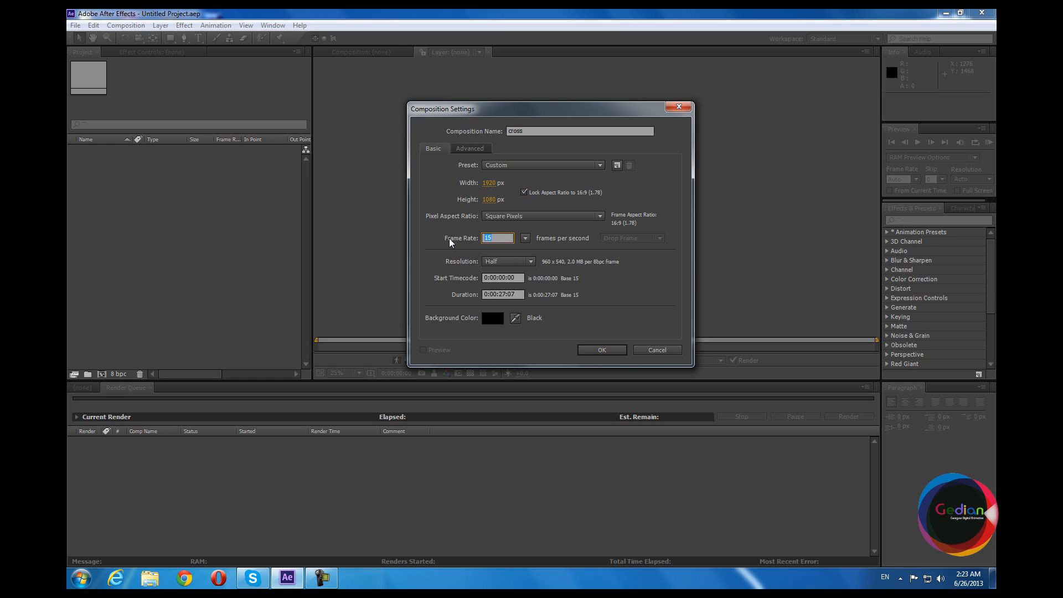
double_click(500, 295)
left_click(569, 300)
left_click(497, 294)
key("BackSpace")
type("1:30:00")
left_click(515, 131)
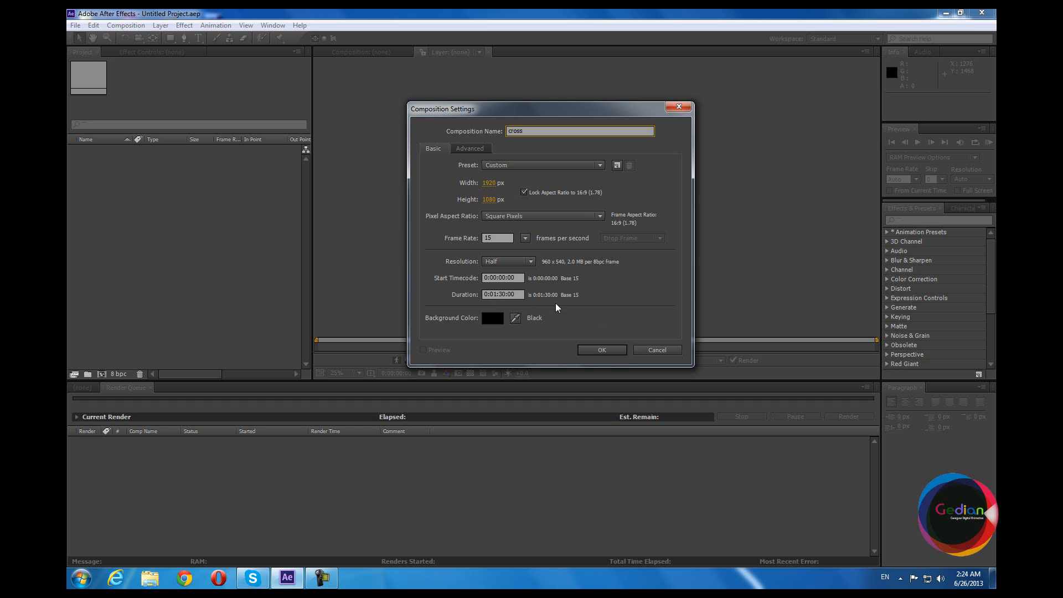
left_click(602, 350)
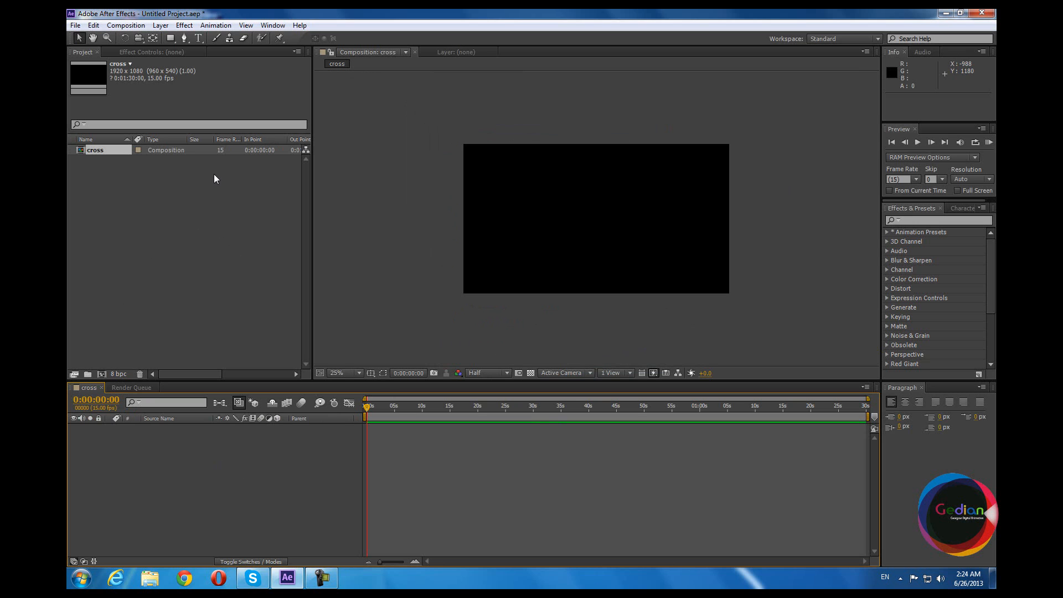
Look over the project items and the effect controls, ending with the project items displayed.
left_click(82, 52)
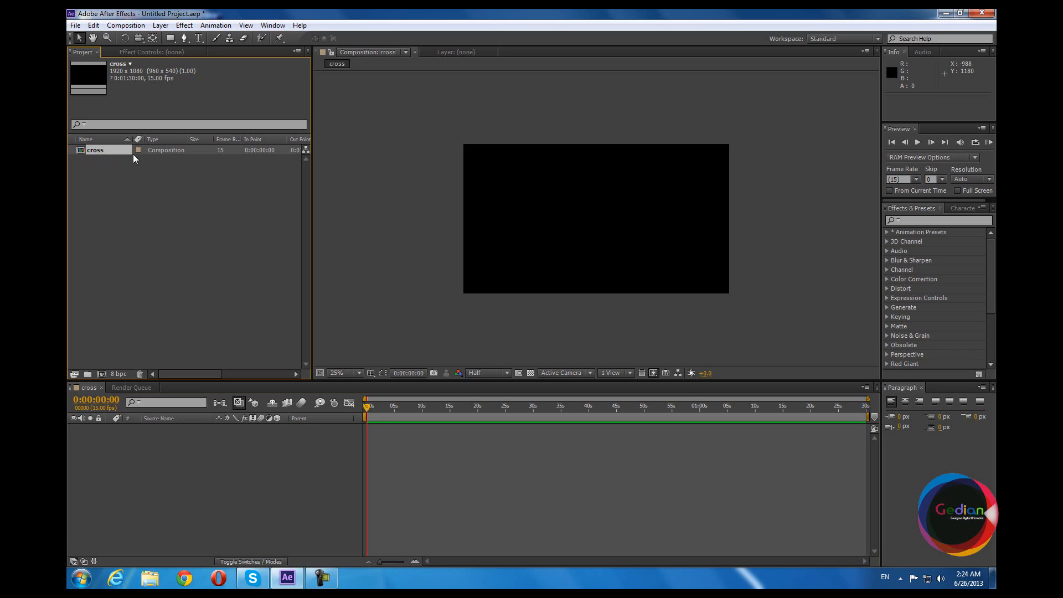
left_click(145, 51)
left_click(78, 54)
left_click(151, 51)
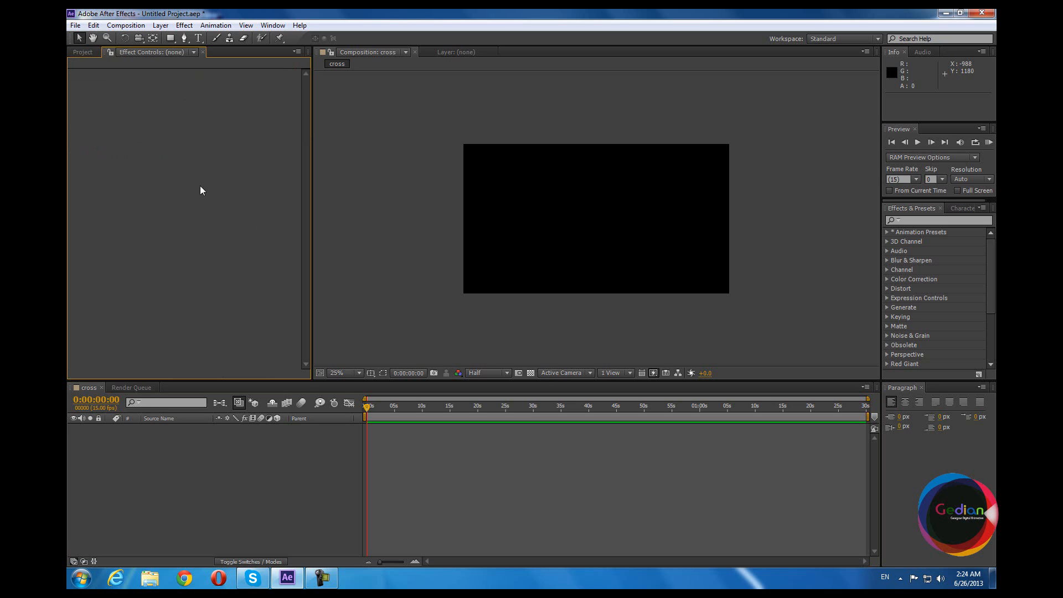
left_click(78, 54)
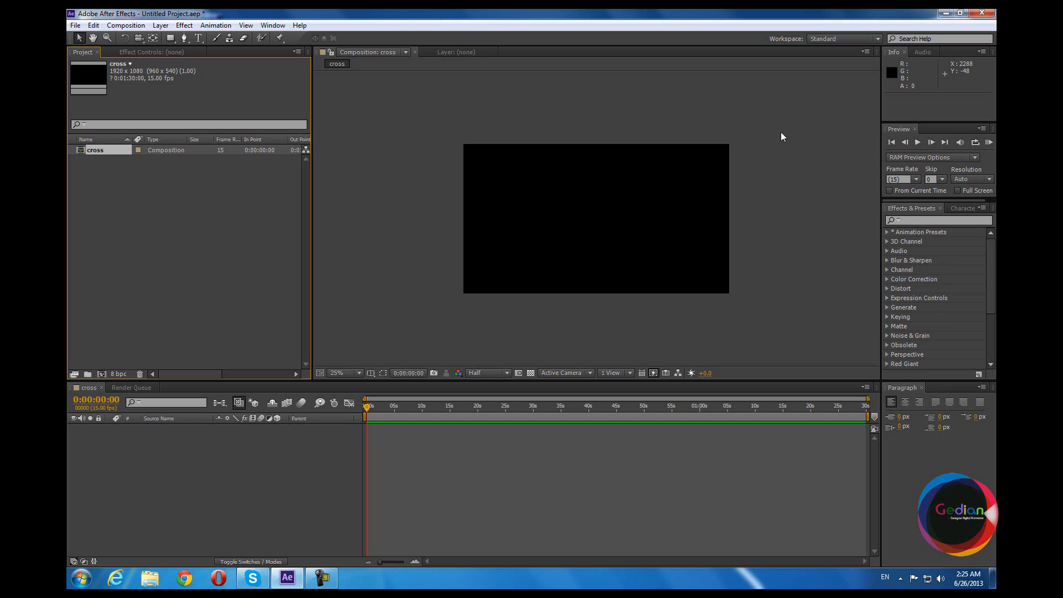
Search the effects and presets for tint, and clear the search to list all effect categories again.
left_click(908, 221)
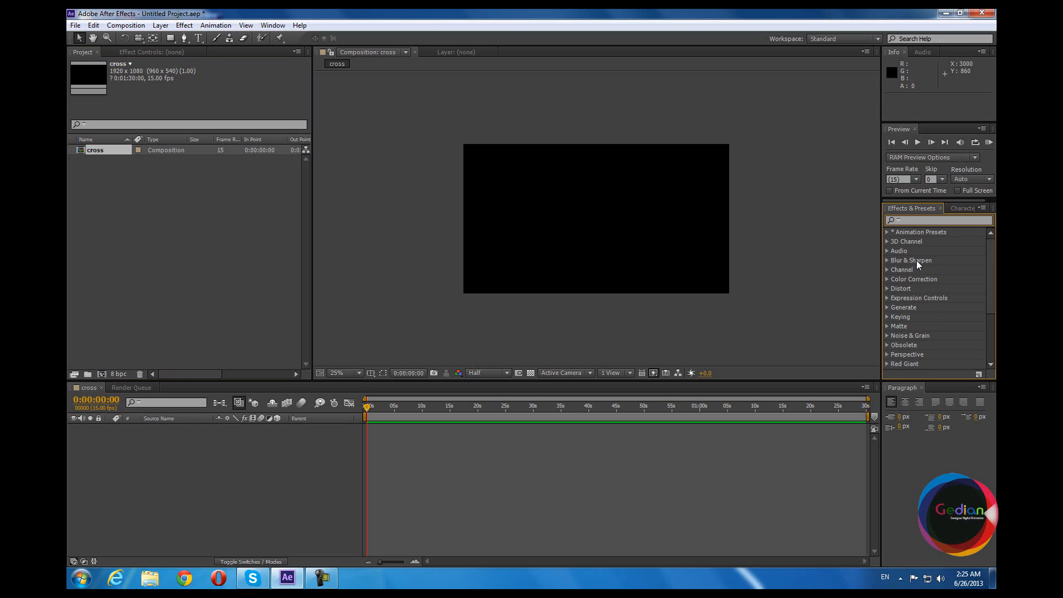
type("tin")
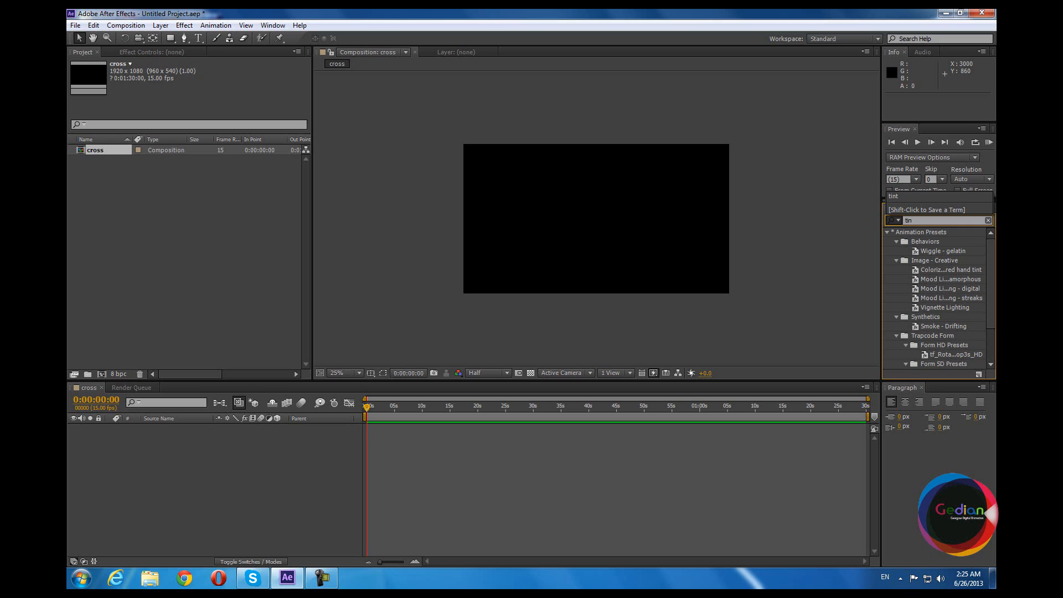
left_click(917, 262)
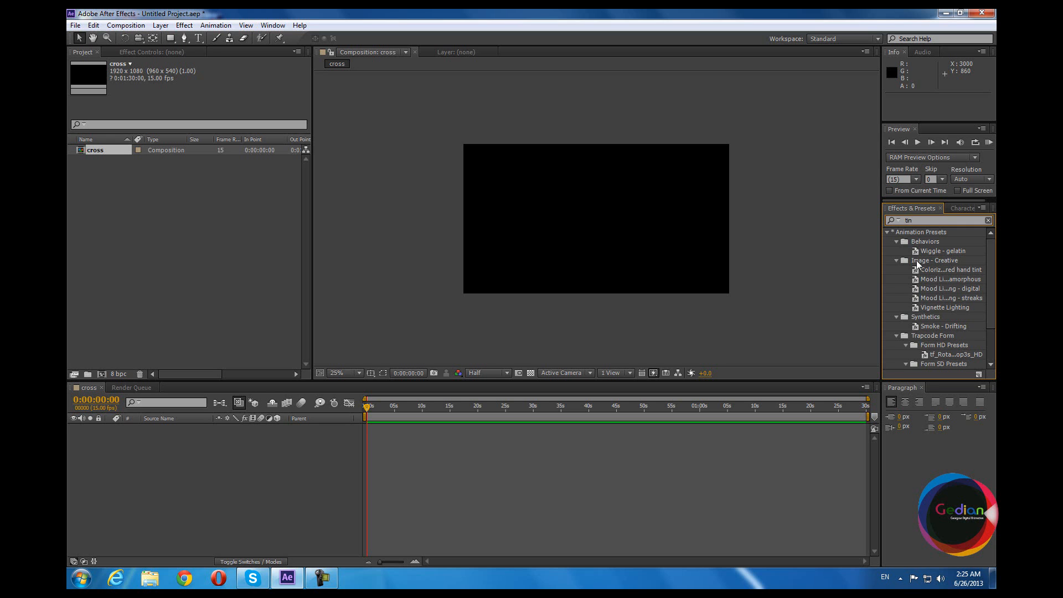
type("t")
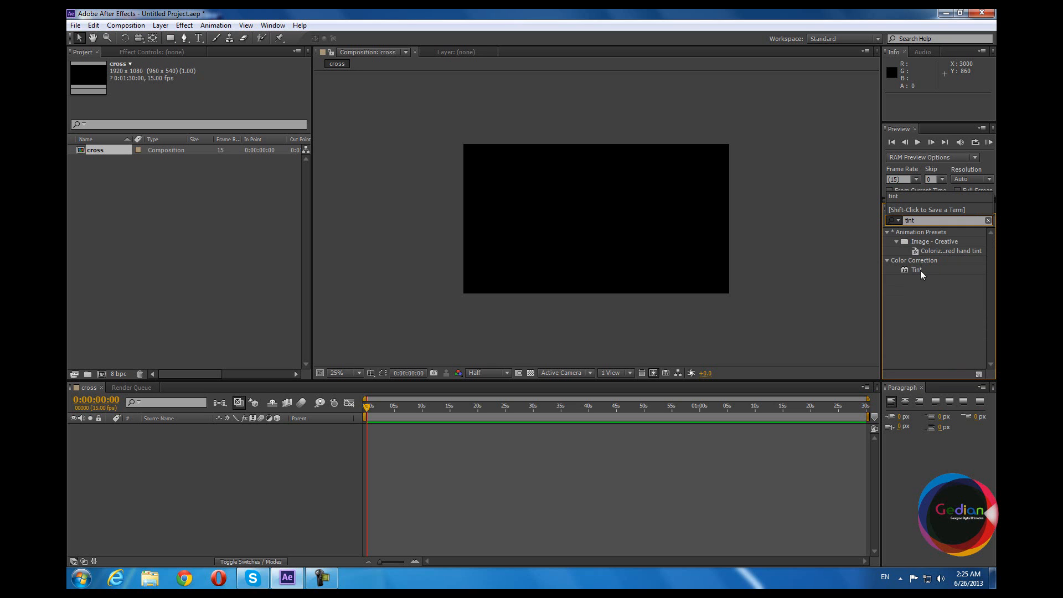
left_click(923, 238)
left_click(927, 222)
key("BackSpace")
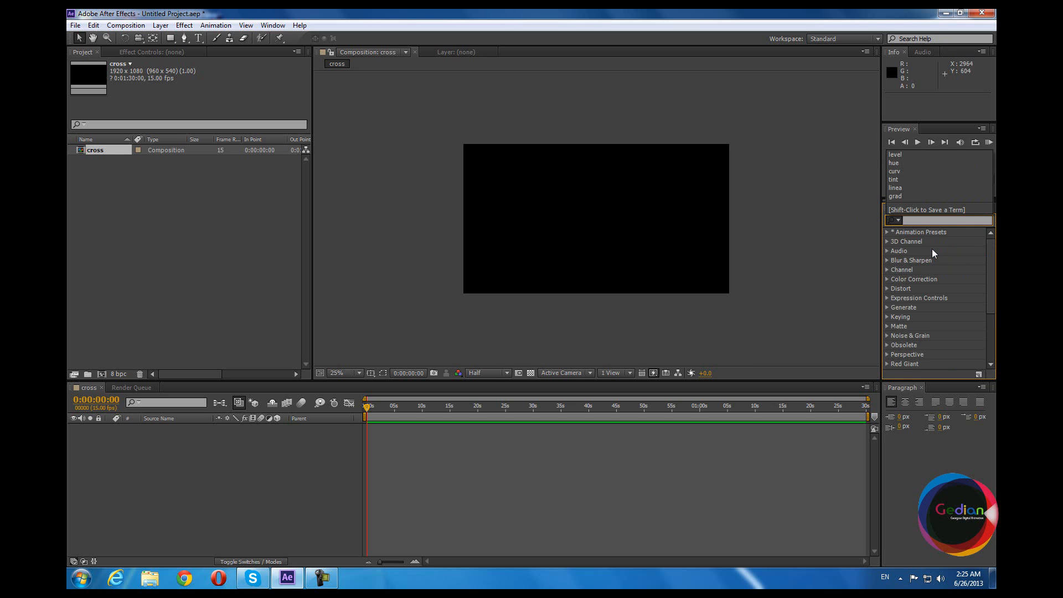
left_click(958, 251)
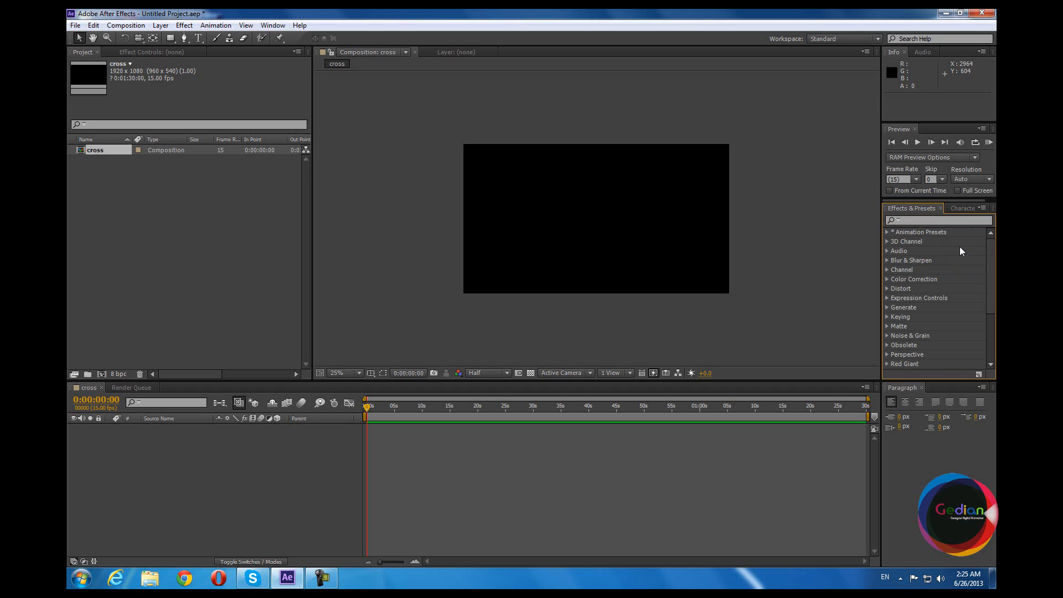
Display the character formatting settings and scrub the timeline, returning the current time to 0:00:00:00.
left_click(959, 208)
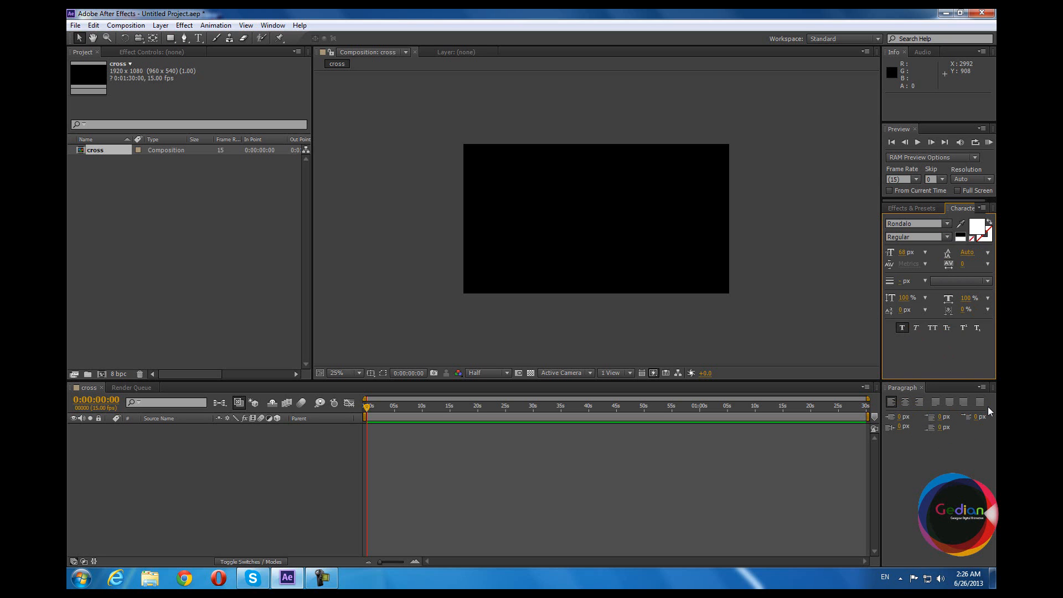
left_click(945, 467)
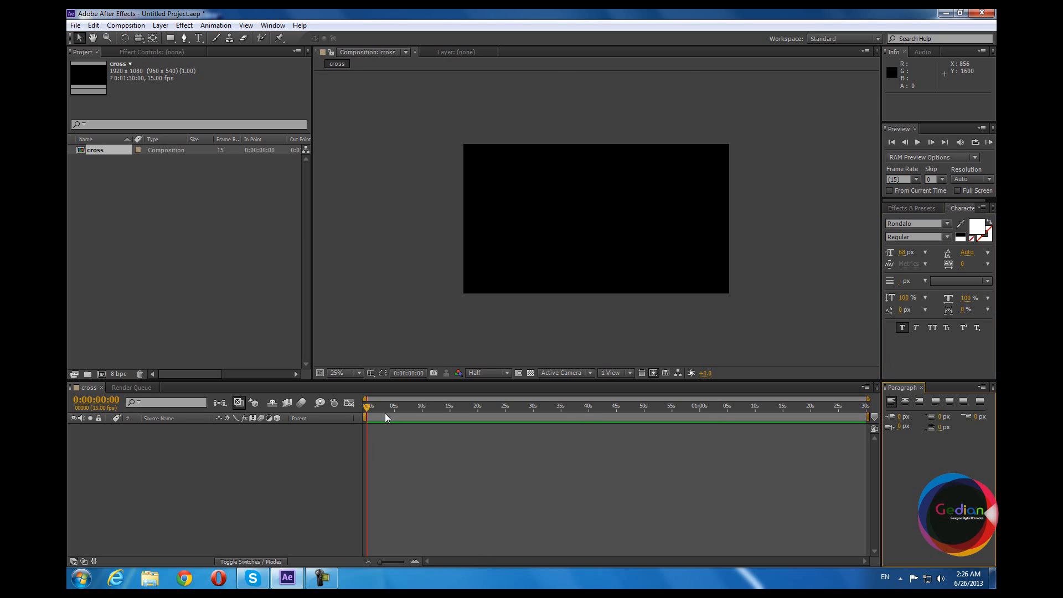
left_click_drag(367, 407, 413, 411)
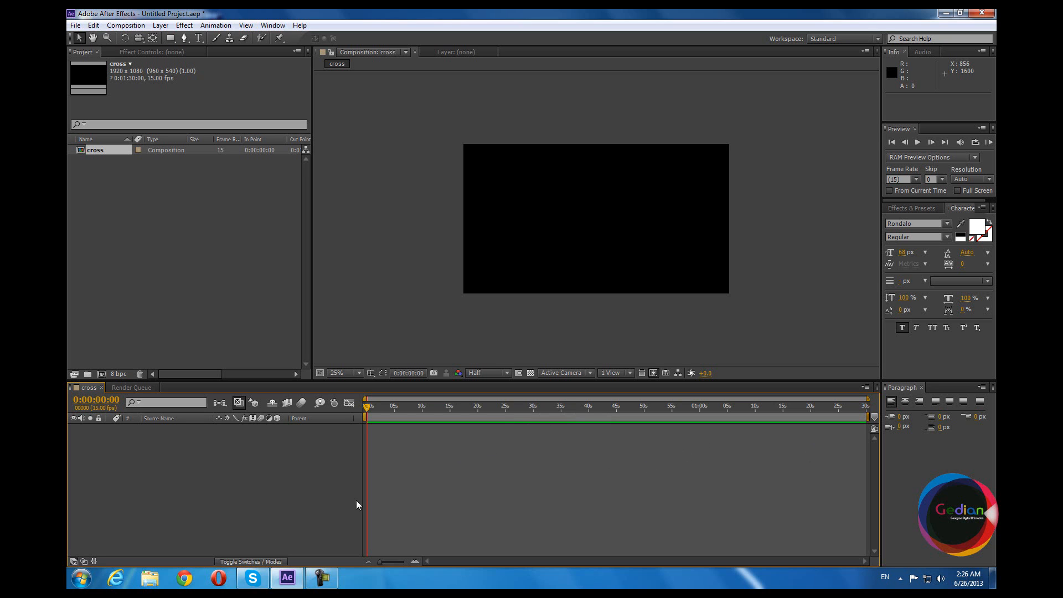
mouse_move(365, 406)
left_mouse_down()
mouse_move(504, 418)
mouse_move(353, 422)
left_mouse_up()
Try adding a red FF0000 solid layer named element, 80 px wide and 1080 px high, and delete it.
right_click(229, 461)
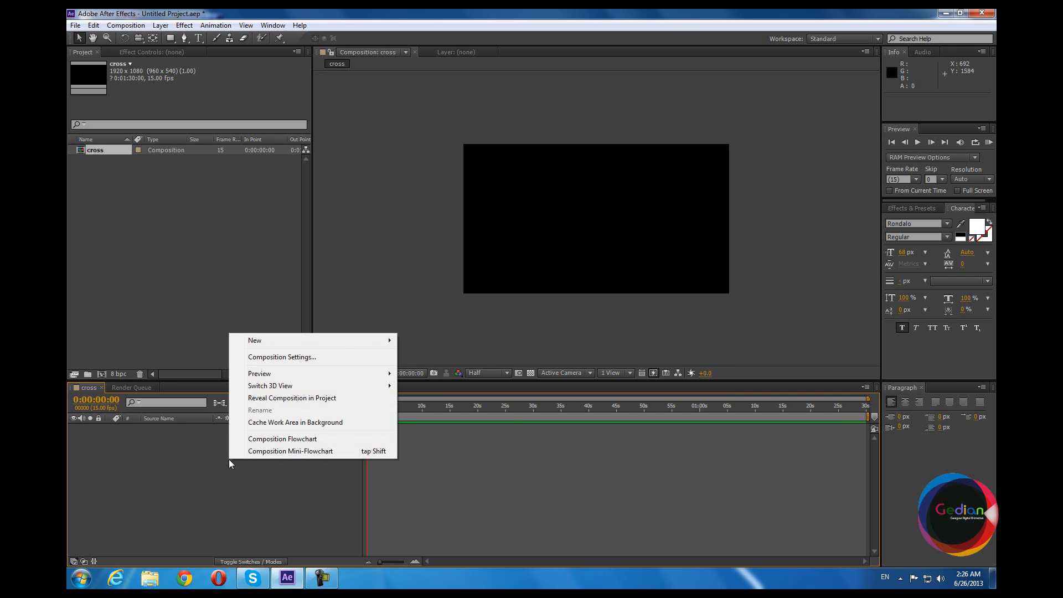
mouse_move(269, 344)
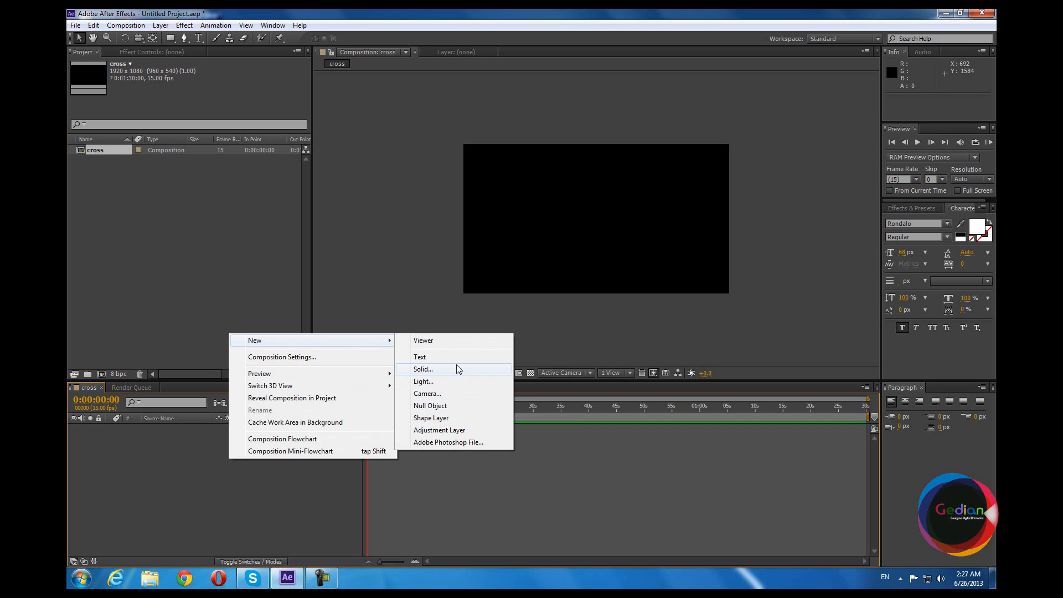
left_click(423, 368)
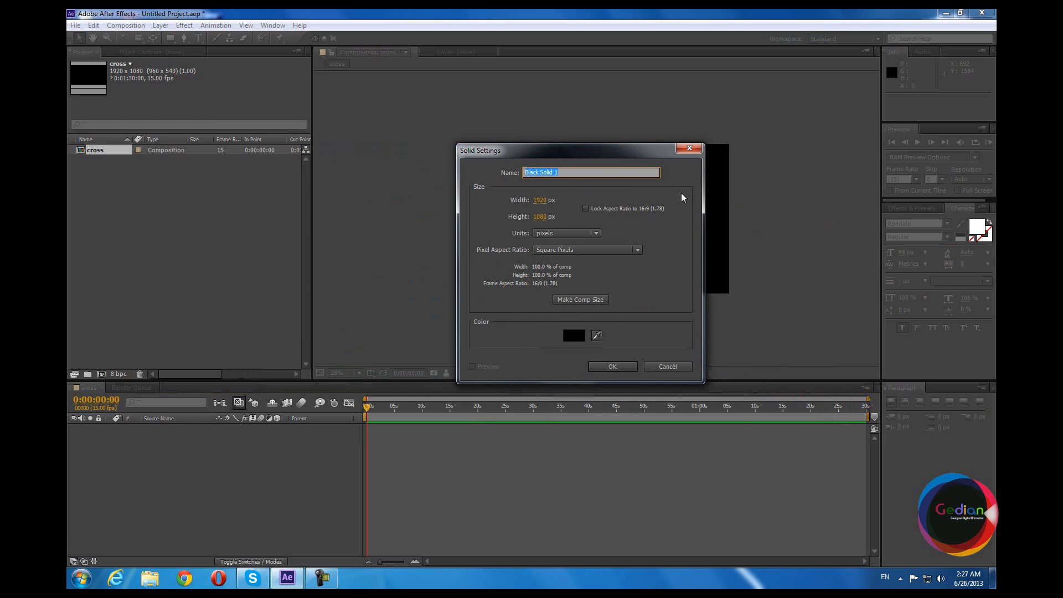
type("element")
left_click(541, 201)
type("80")
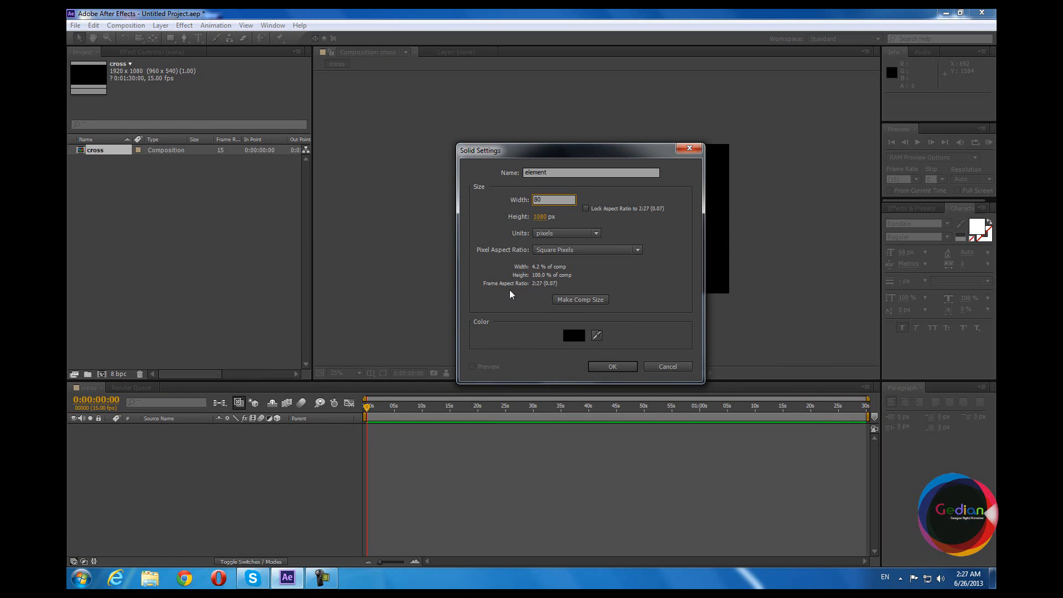
left_click(590, 278)
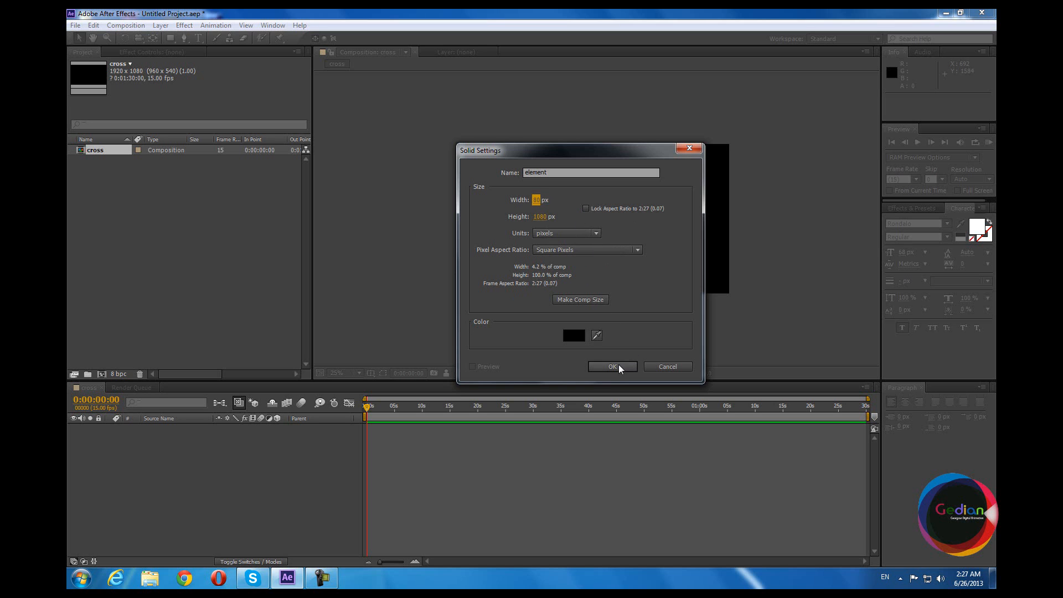
left_click(576, 336)
left_click_drag(218, 287, 324, 183)
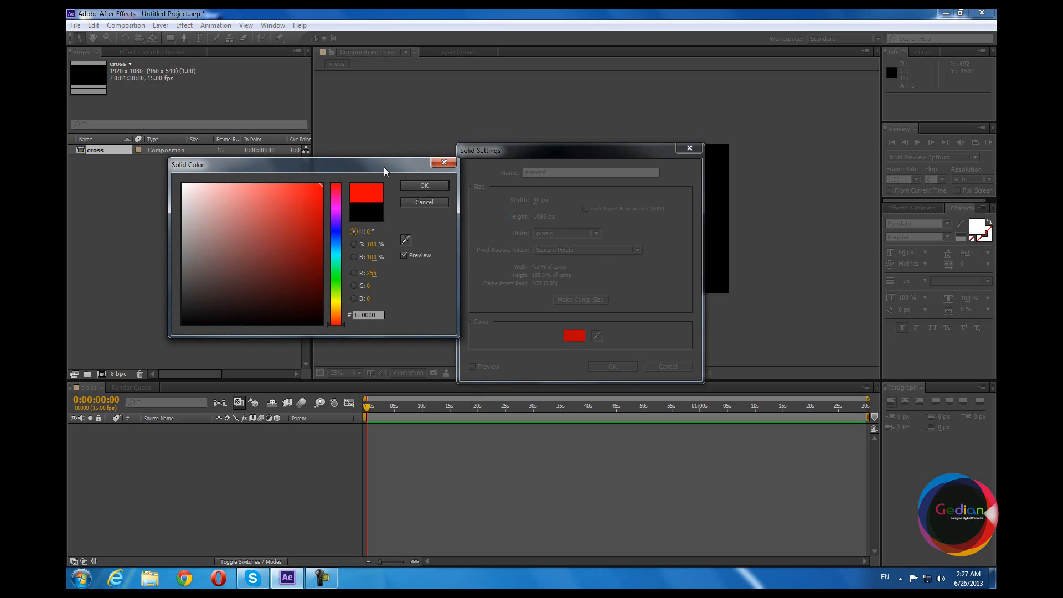
left_click(424, 186)
left_click(613, 366)
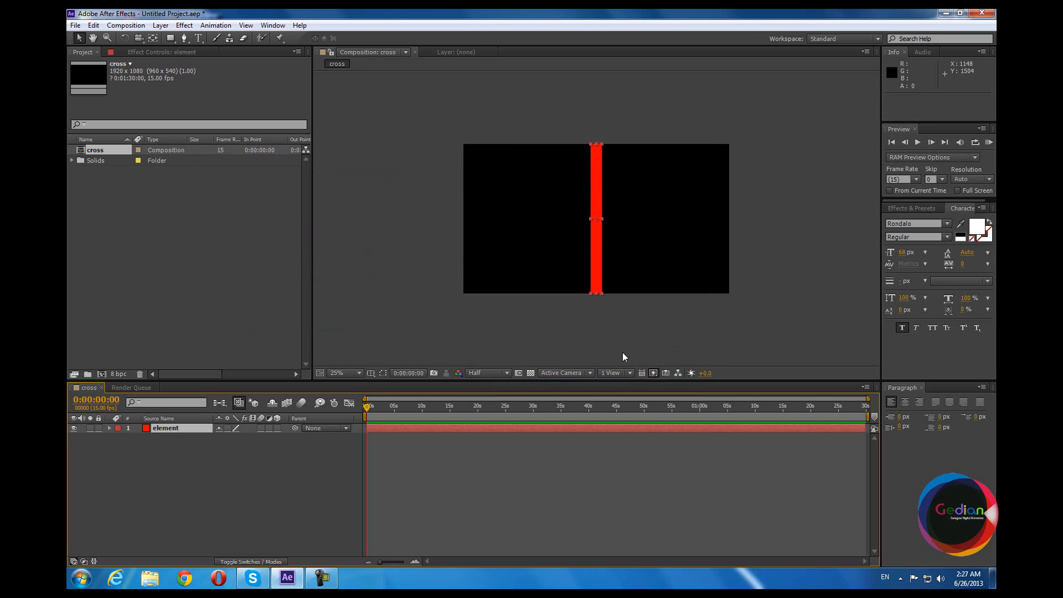
key("Delete")
Add a red solid layer named element at the composition size, 1920 px wide and 1080 px high.
right_click(189, 429)
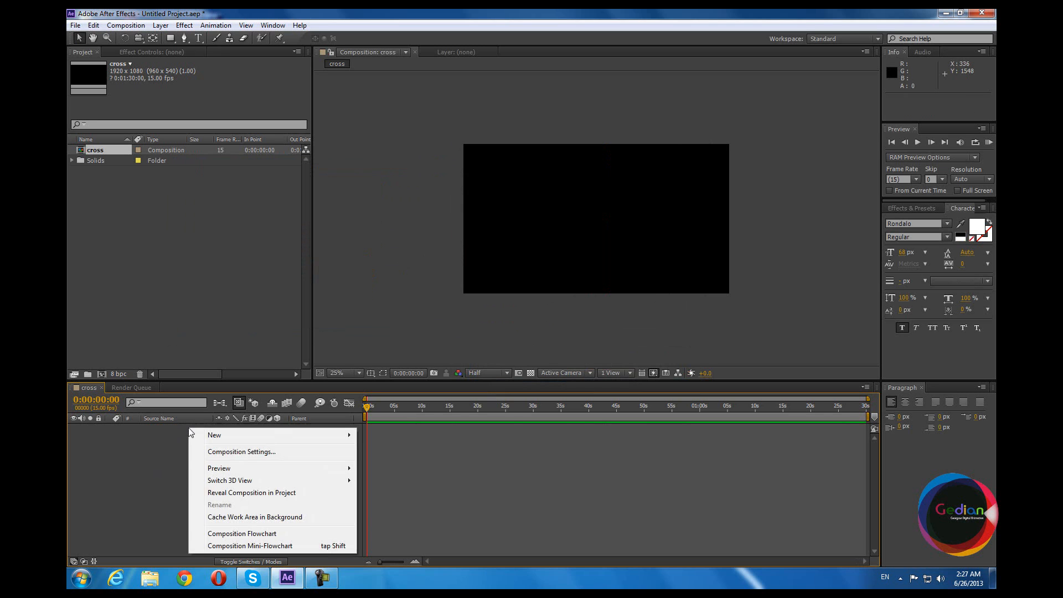
mouse_move(241, 436)
left_click(391, 463)
key("Tab")
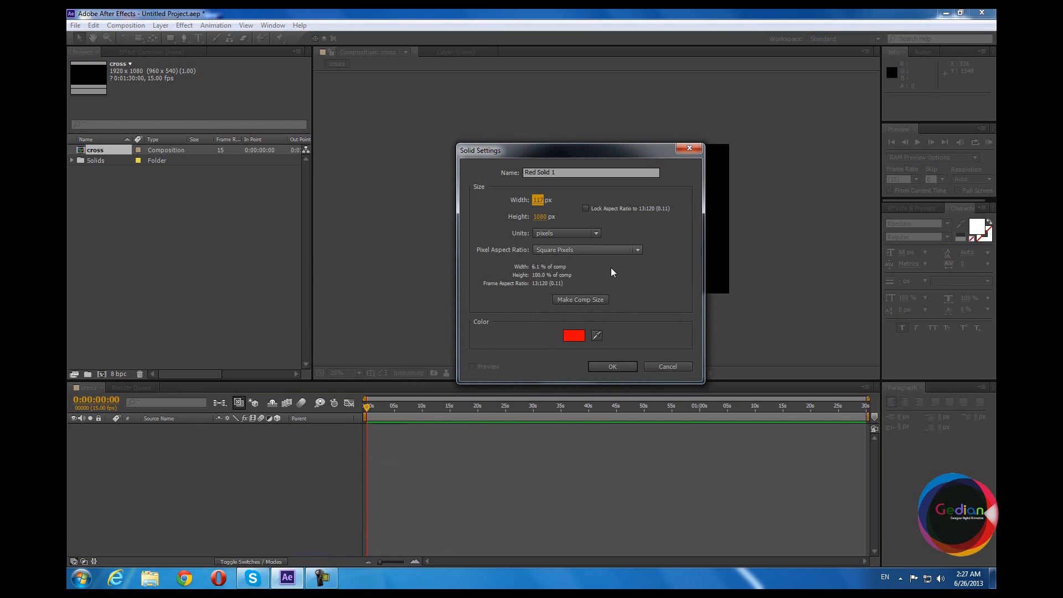
left_click(577, 301)
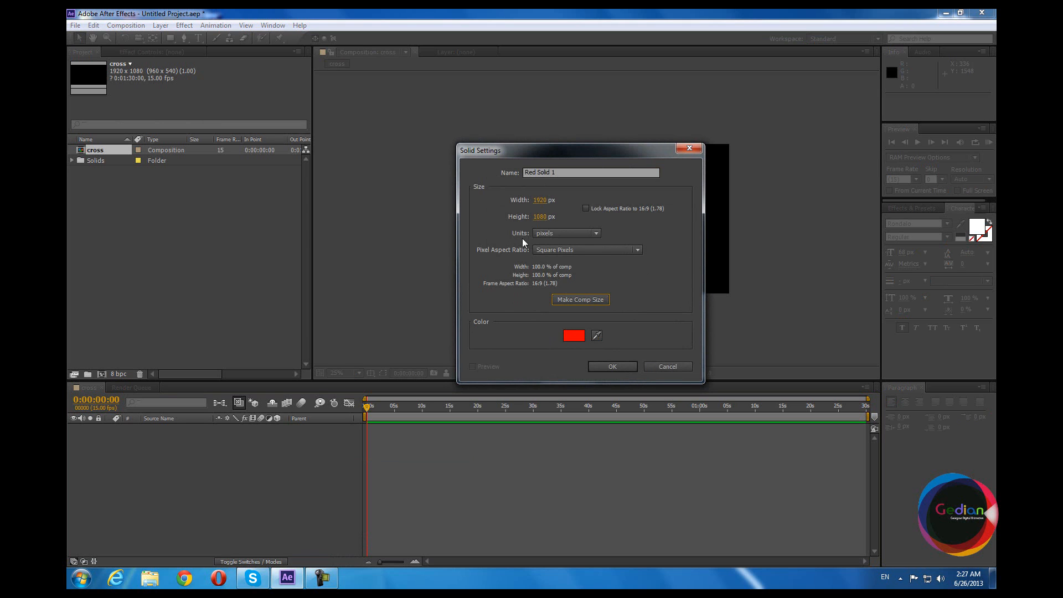
left_click(581, 172)
type("element")
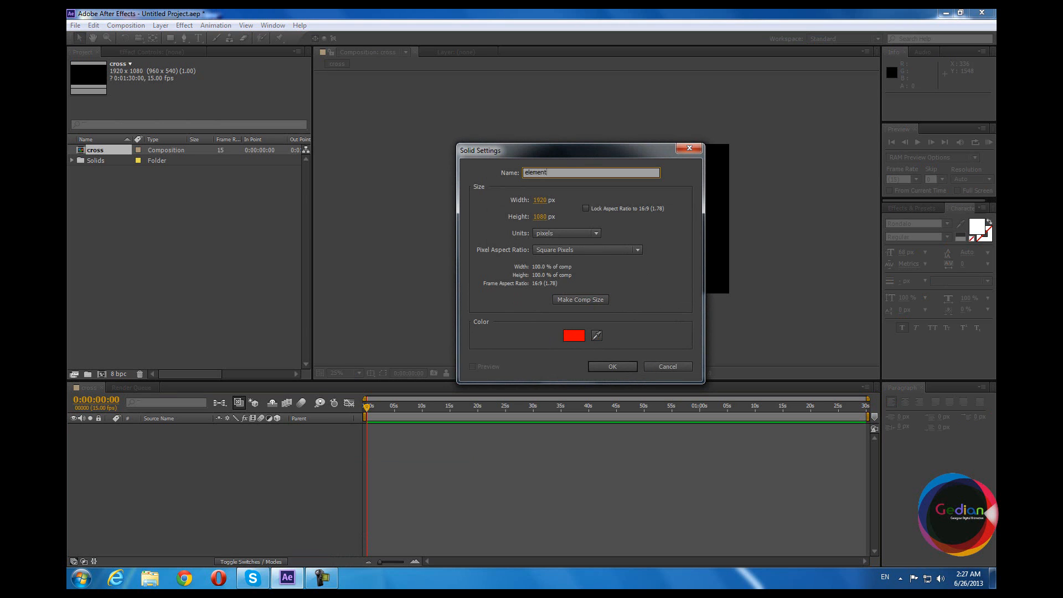
key("ctrl+a")
left_click(613, 367)
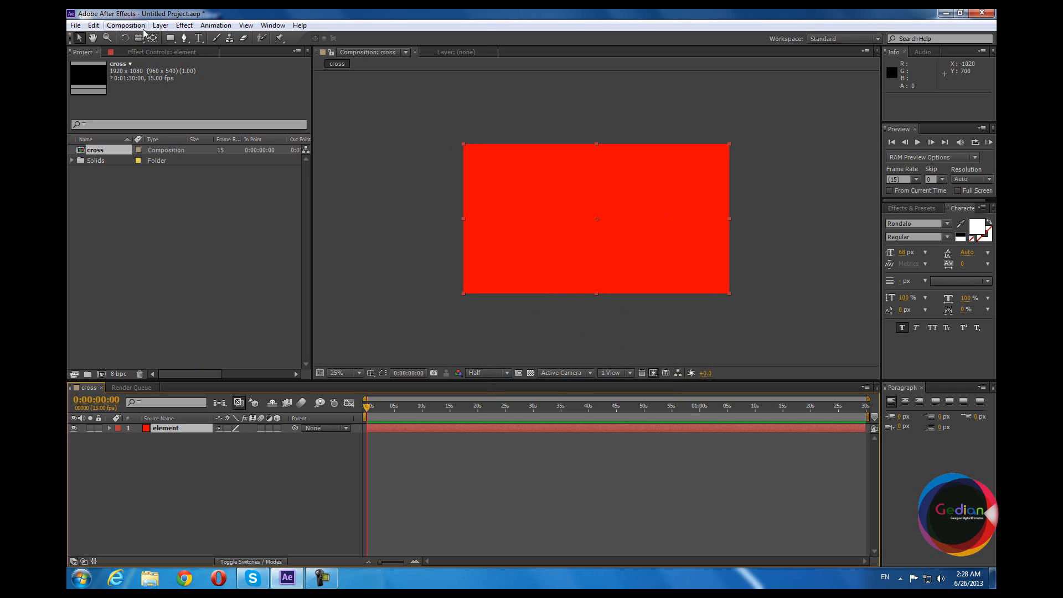
left_click(161, 26)
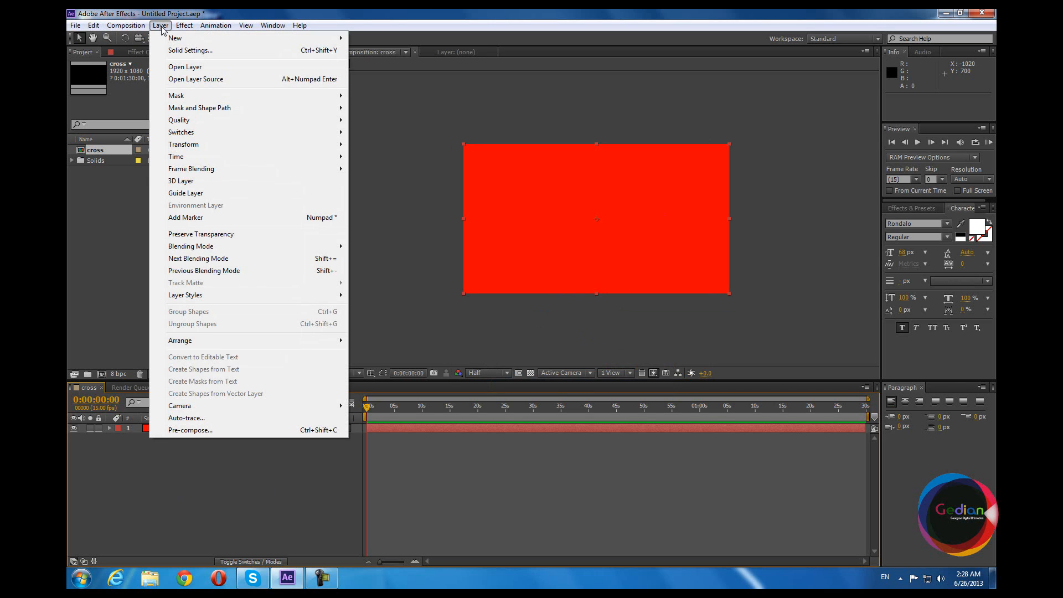
left_click(193, 503)
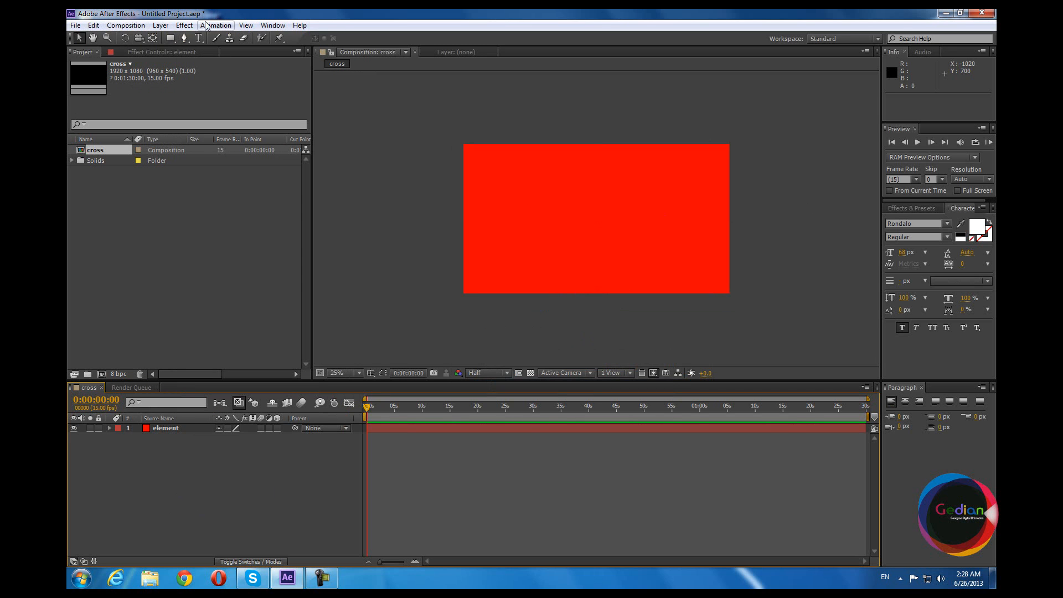
left_click(161, 26)
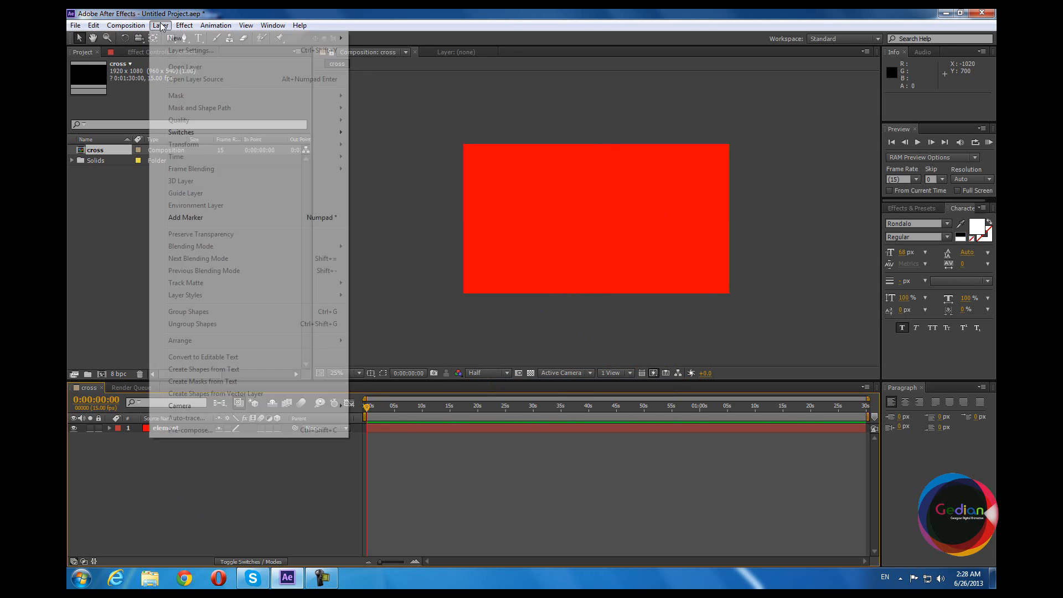
mouse_move(287, 39)
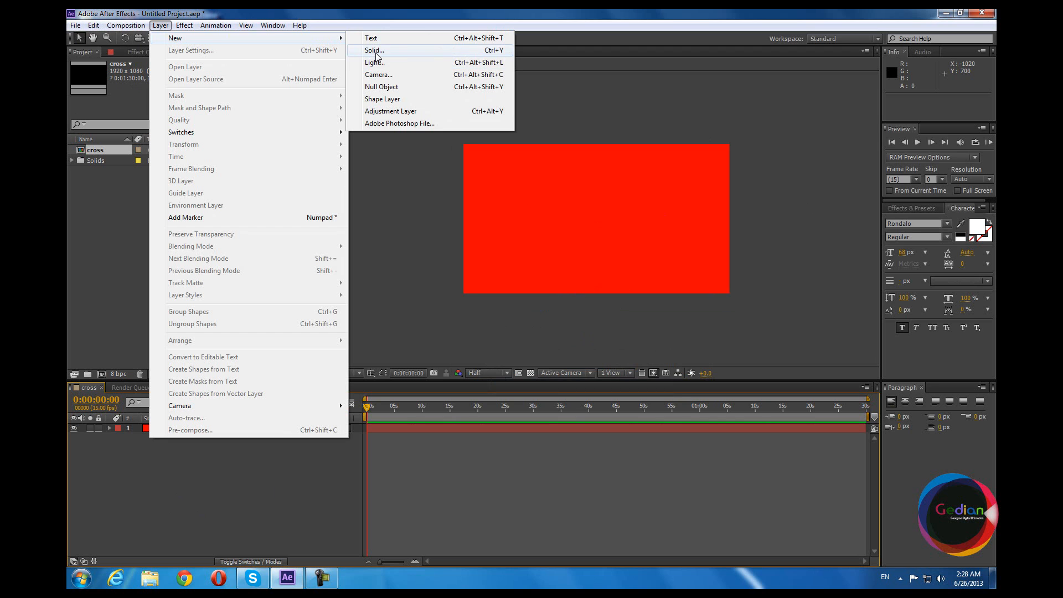
left_click(429, 50)
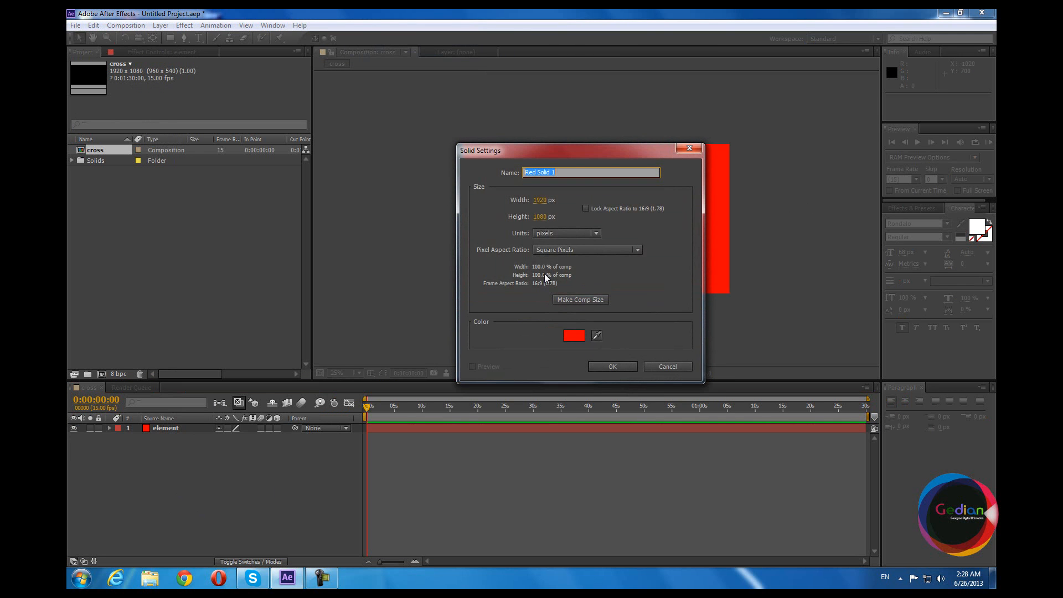
left_click(673, 367)
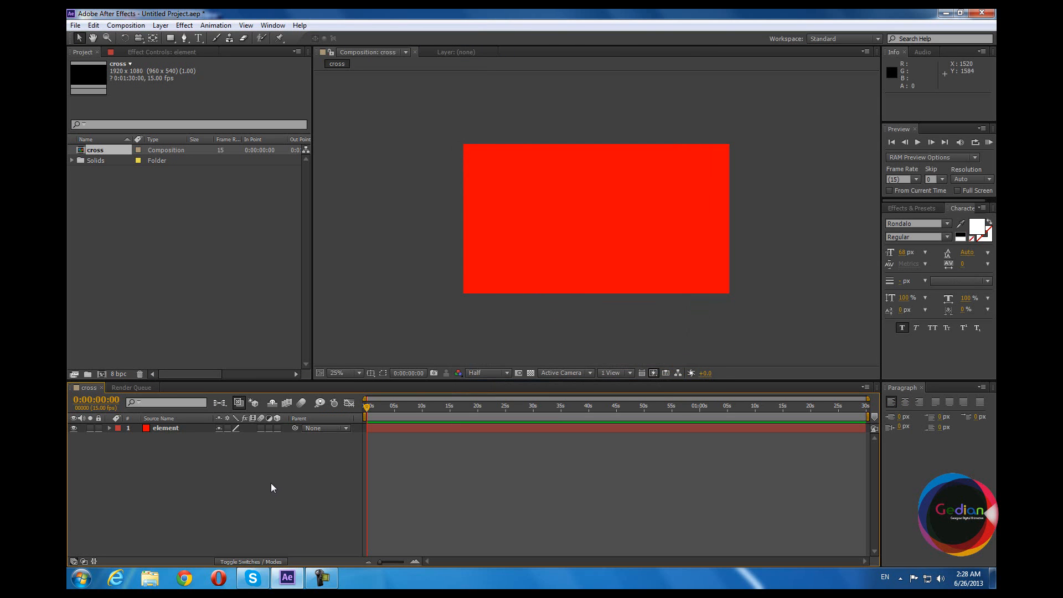
Try reducing the element solid's width to 1811 px, reset it to the composition size, and cancel the solid settings.
left_click(174, 431)
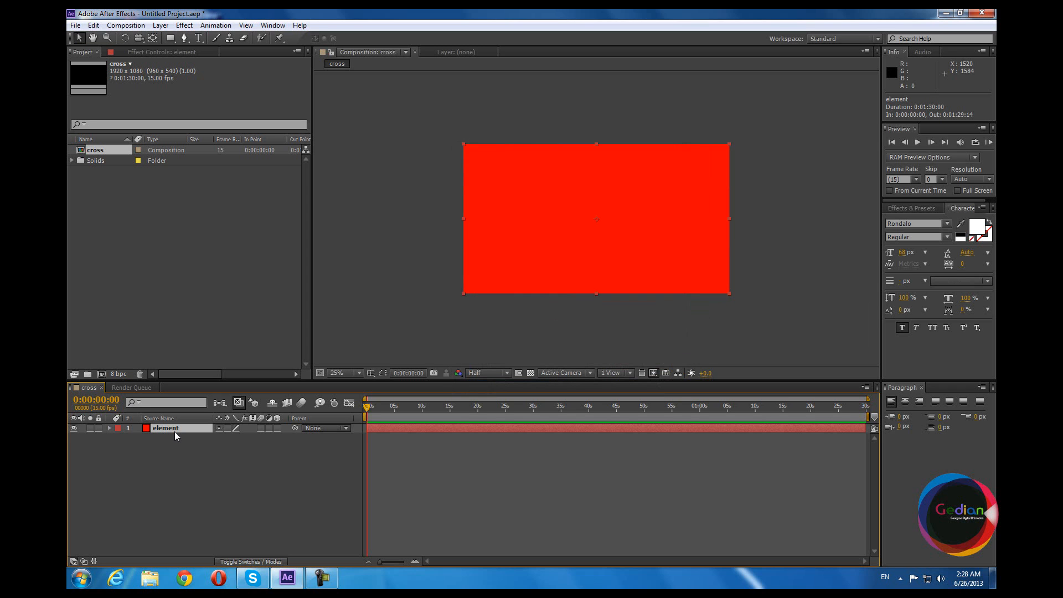
left_click(164, 27)
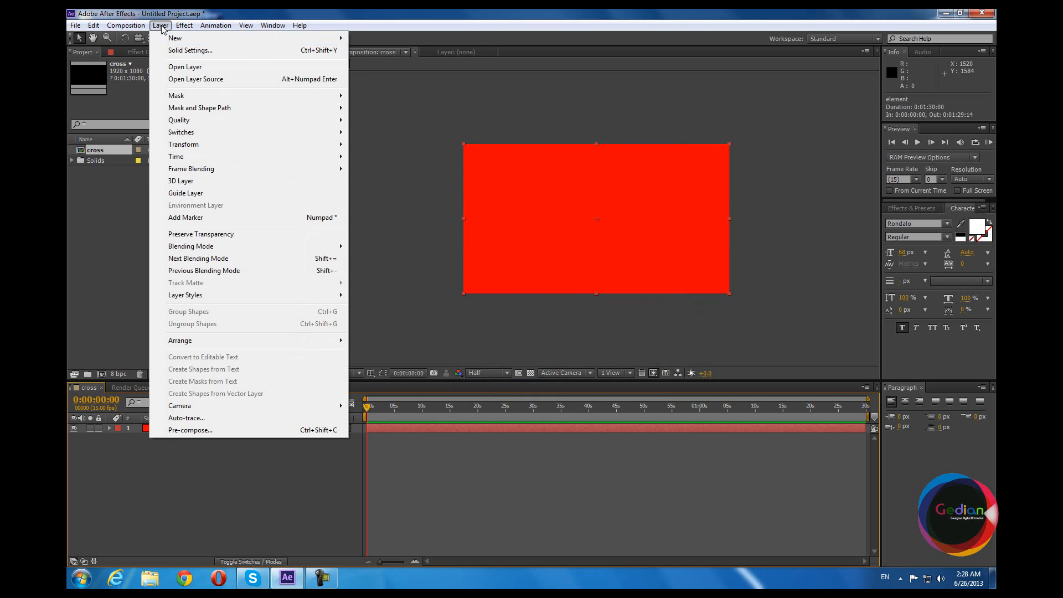
left_click(179, 51)
left_click_drag(279, 138, 623, 128)
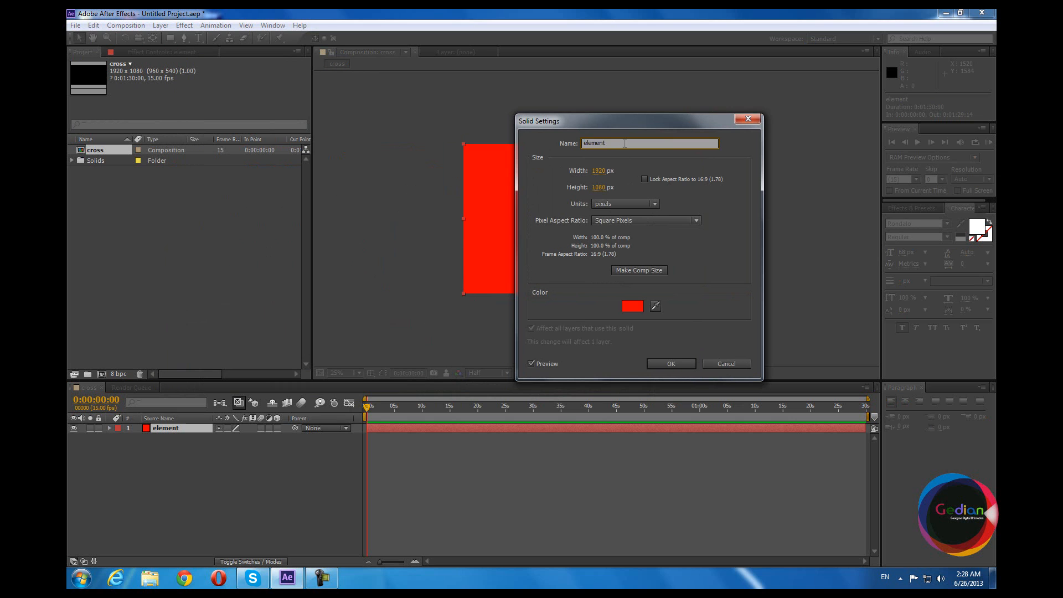
left_click_drag(603, 173, 607, 198)
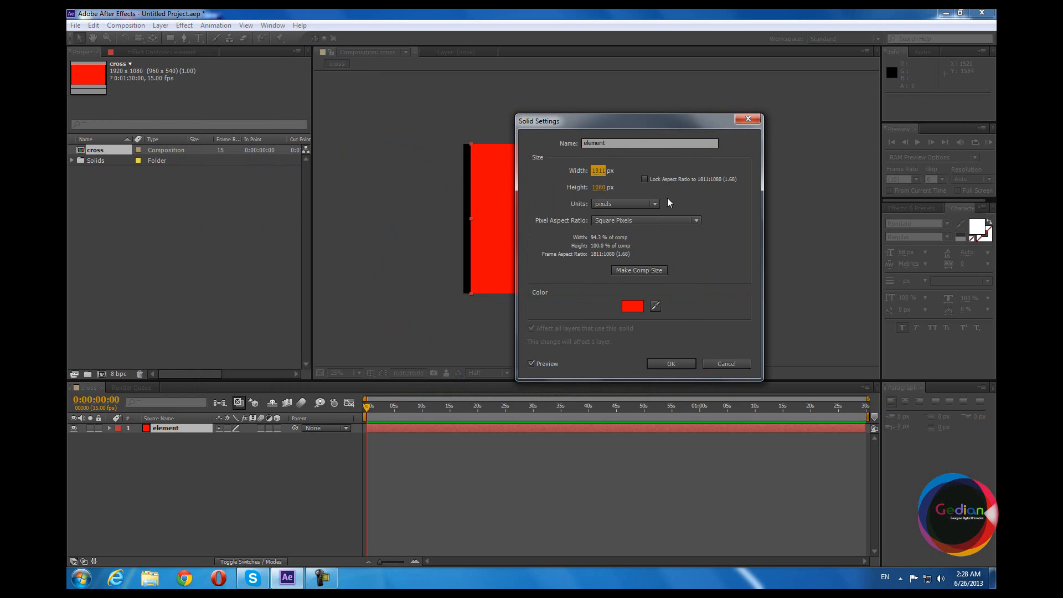
left_click_drag(622, 123, 773, 133)
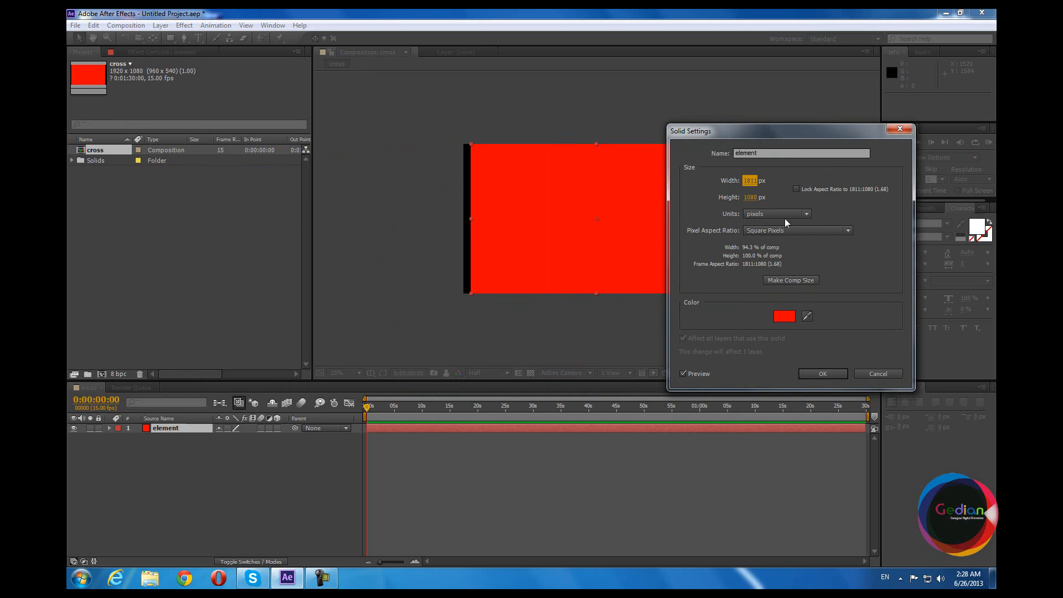
left_click(792, 281)
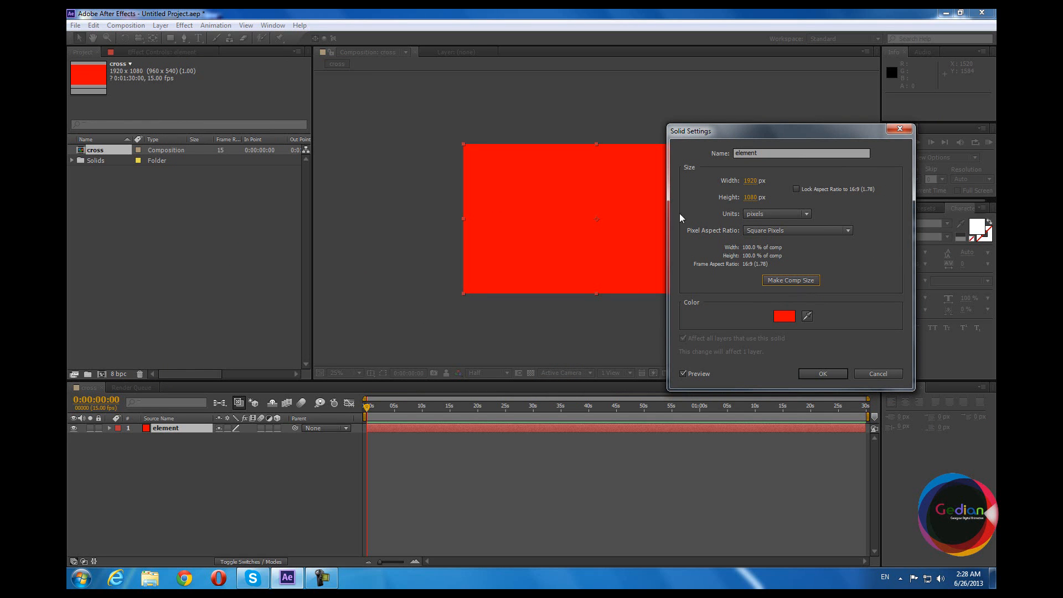
left_click_drag(812, 131, 691, 69)
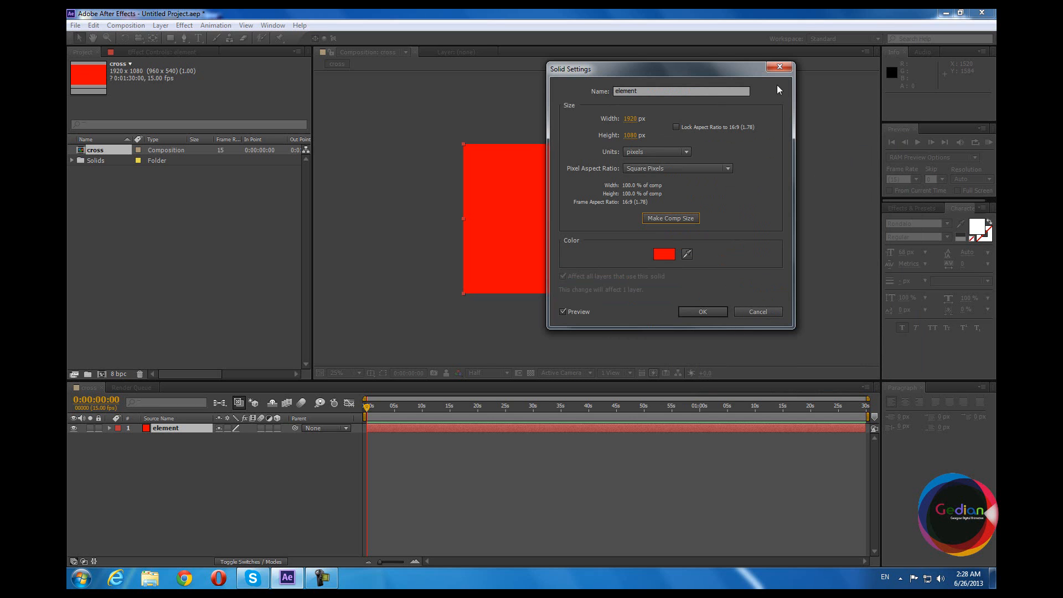
left_click(759, 312)
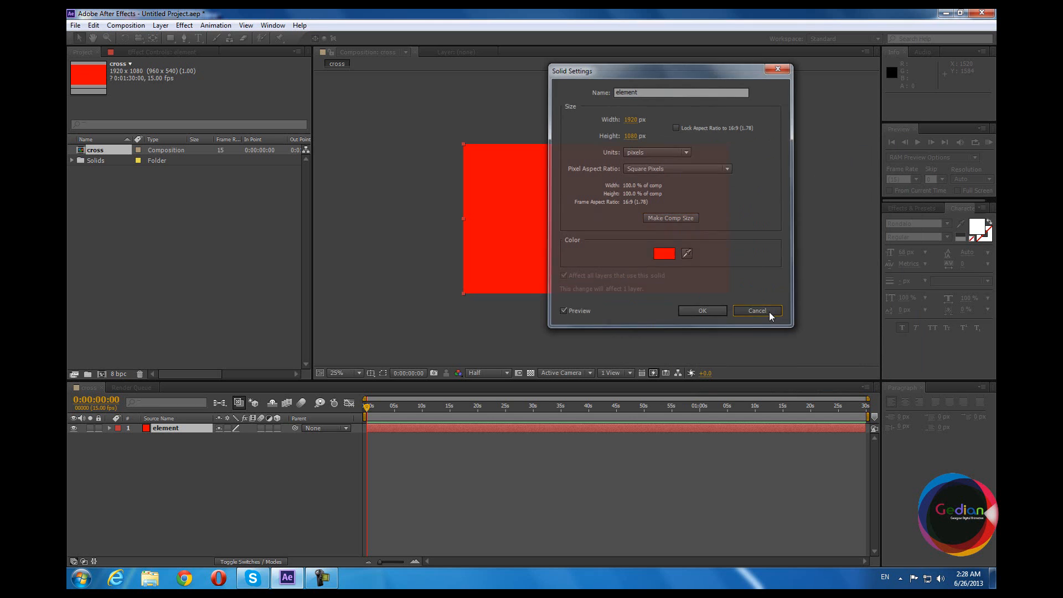
Select the element layer and expand its Transform properties in the timeline.
left_click(134, 510)
left_click(170, 431)
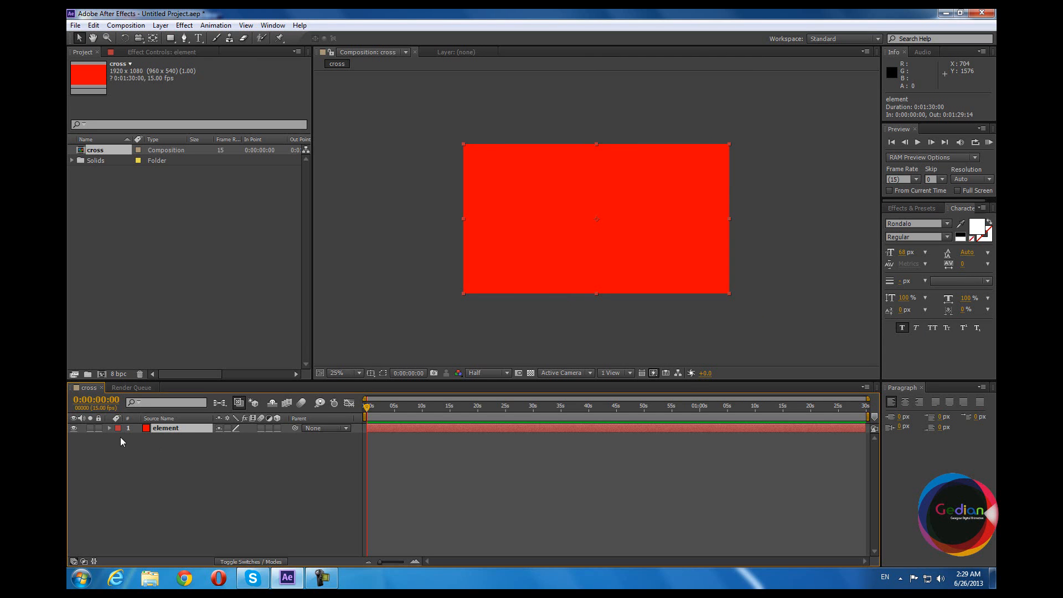
left_click(206, 450)
left_click(179, 430)
left_click(110, 427)
left_click(119, 438)
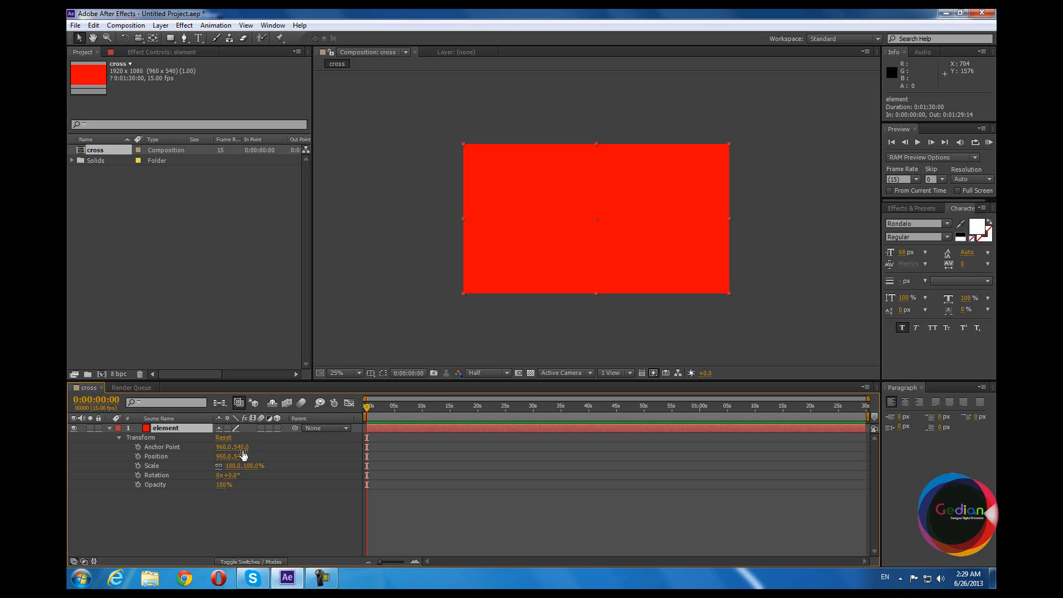
Try shifting the element layer's anchor point vertically and horizontally and changing its position, undoing each change.
left_click_drag(242, 447, 471, 444)
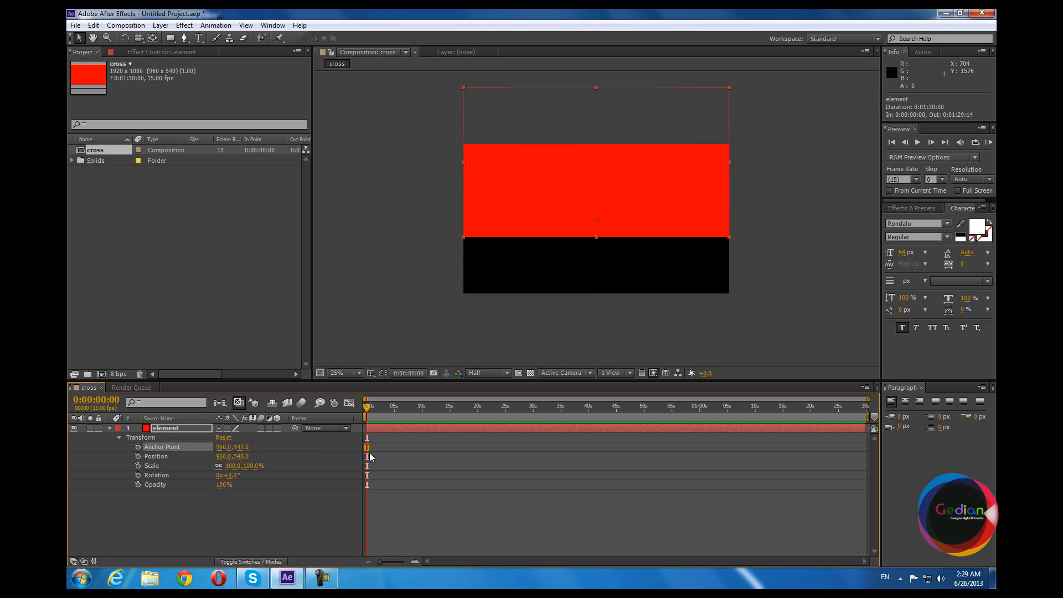
key("ctrl+z")
left_click_drag(224, 453, 400, 450)
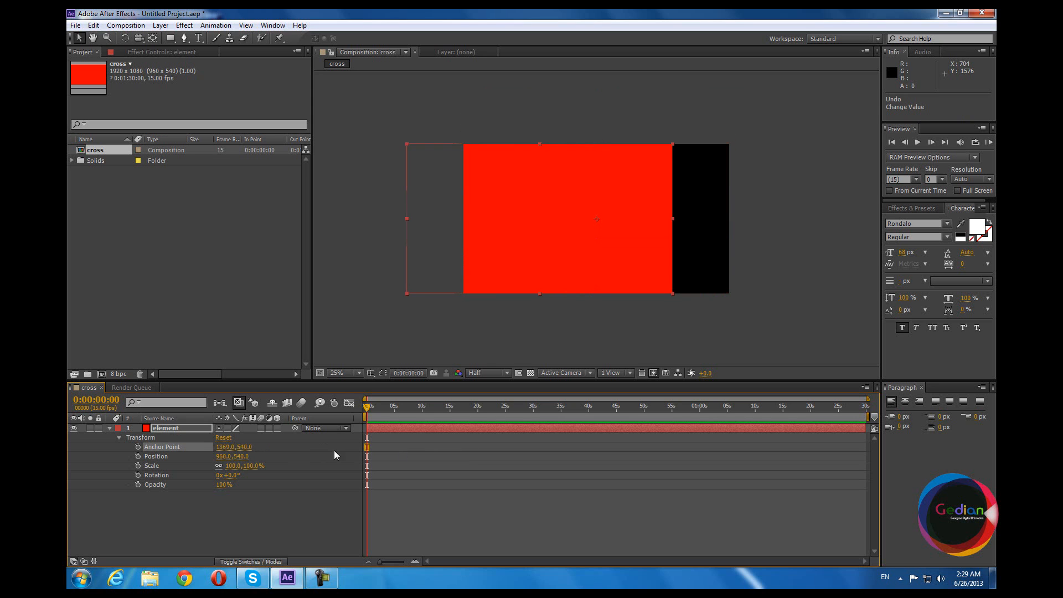
key("ctrl+z")
left_click_drag(242, 456, 327, 455)
key("ctrl+z")
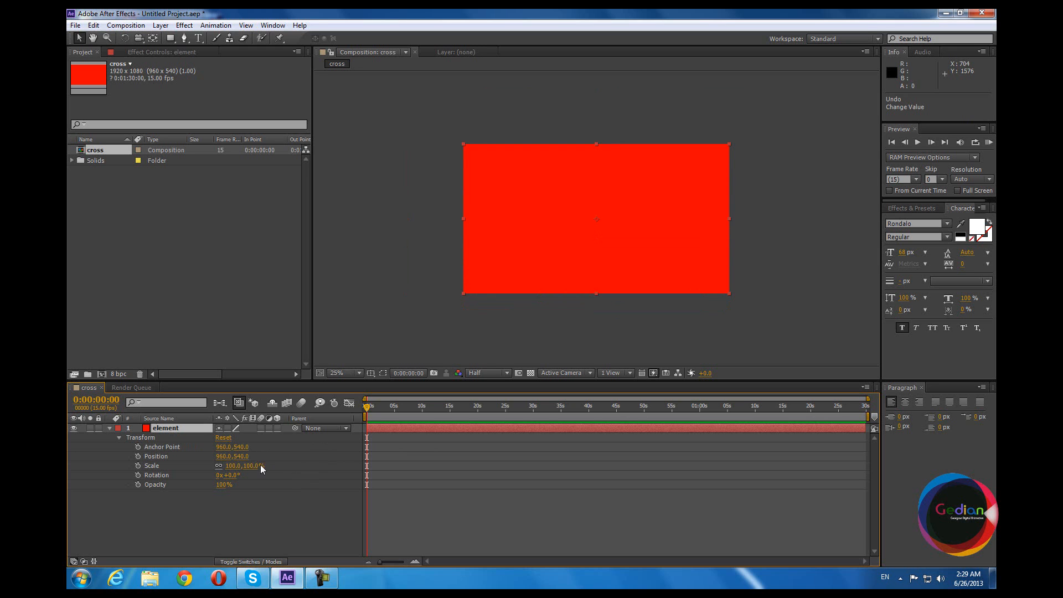
Try changing the element layer's scale, rotation and opacity, undoing the scale and rotation changes.
left_click_drag(258, 472, 378, 456)
left_click_drag(260, 466, 335, 471)
key("ctrl+z")
key("ctrl+z")
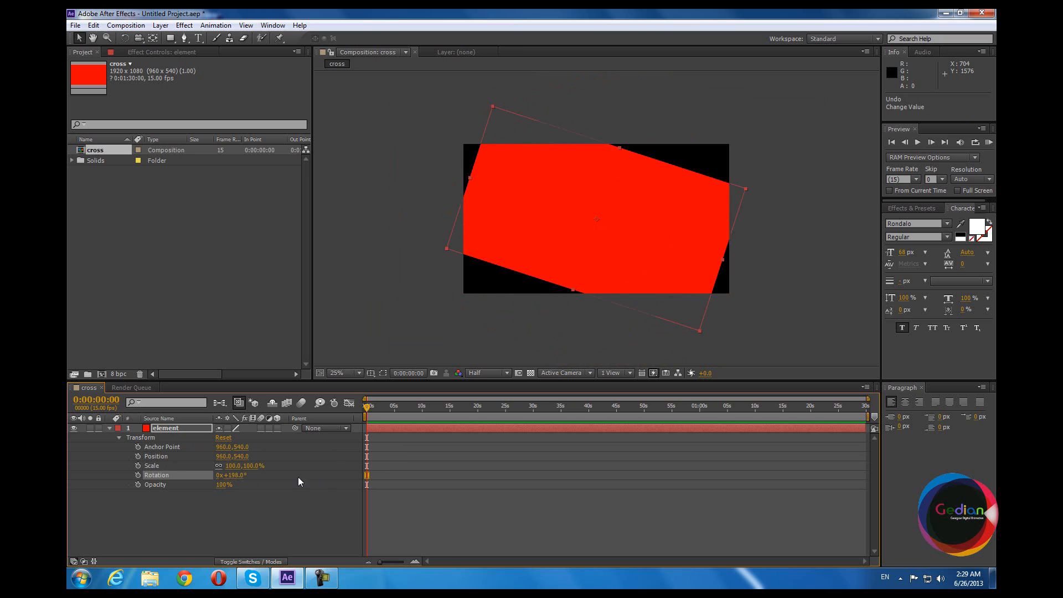
key("ctrl+z")
left_click_drag(222, 487, 304, 487)
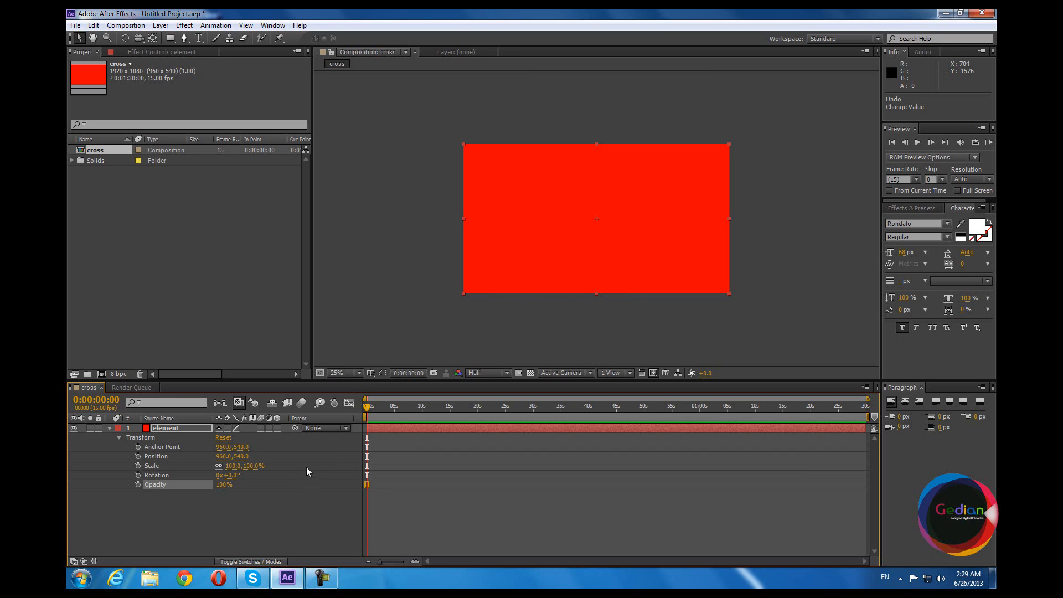
Try making element a 3D layer and changing its Y rotation, undo the rotation, and switch the layer back to 2D.
left_click(278, 428)
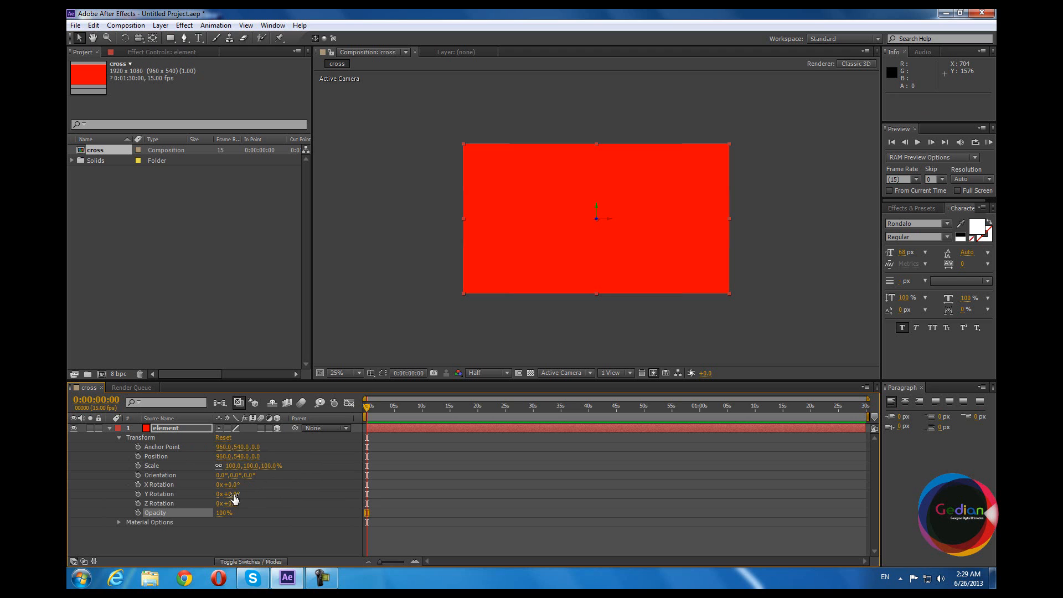
left_click_drag(234, 498, 301, 448)
key("ctrl+z")
left_click(278, 428)
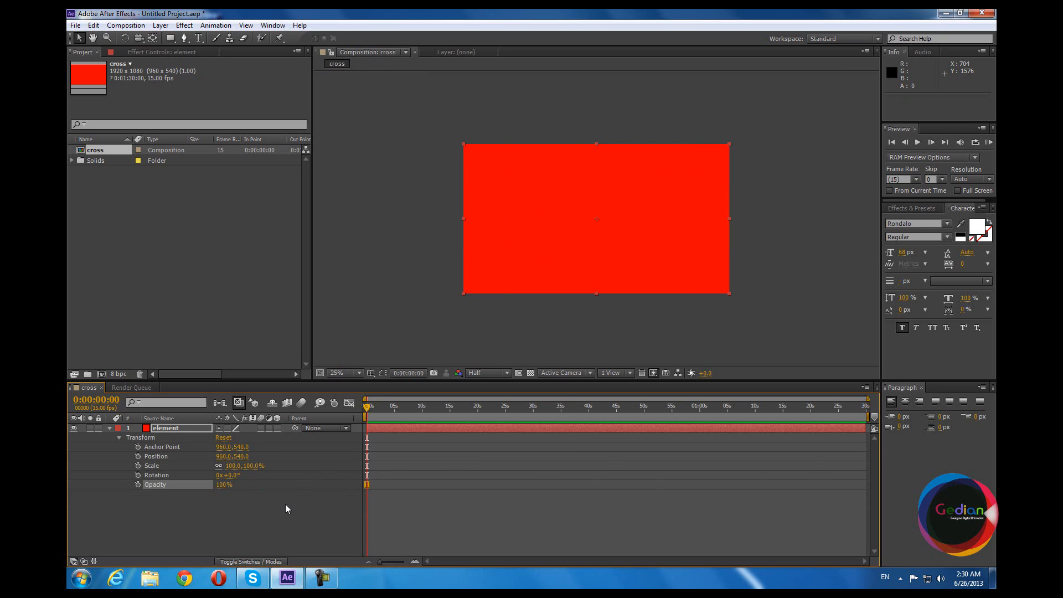
Set a rotation keyframe for the element layer at 0:00:00:00.
left_click(181, 429)
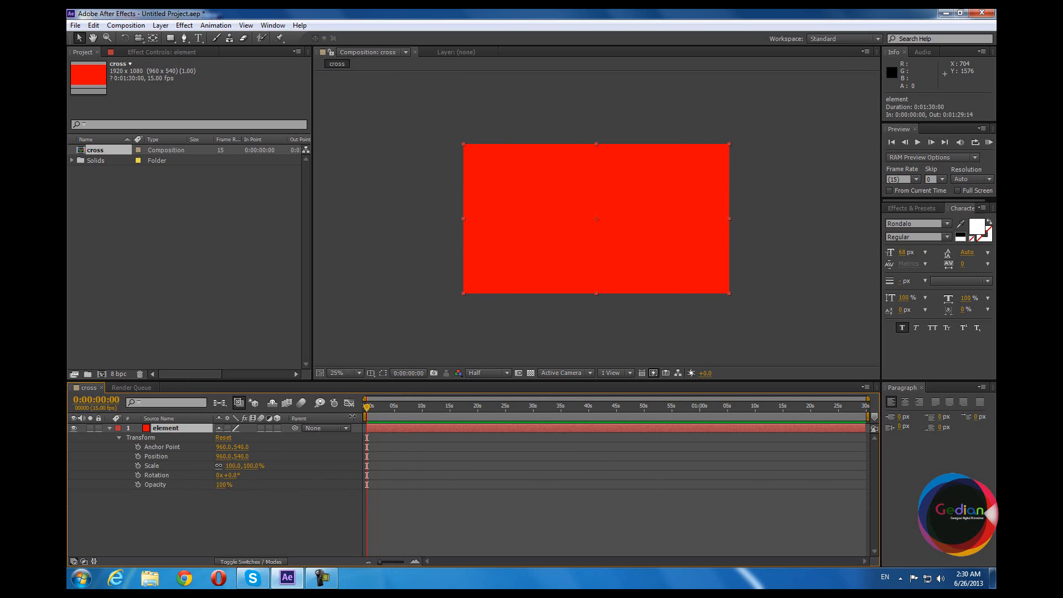
left_click_drag(384, 564, 397, 563)
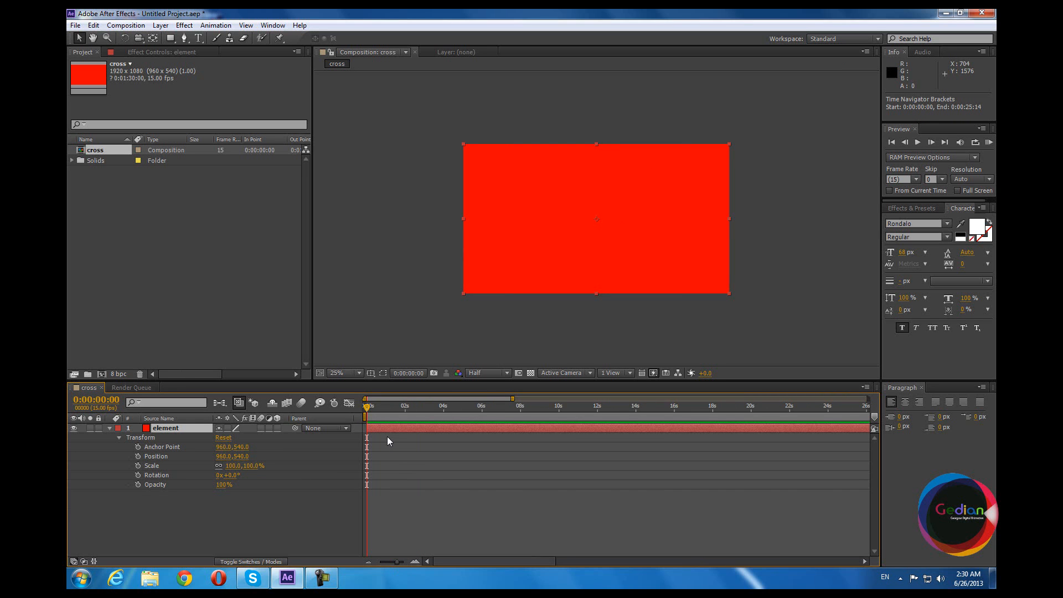
left_click_drag(382, 413, 407, 412)
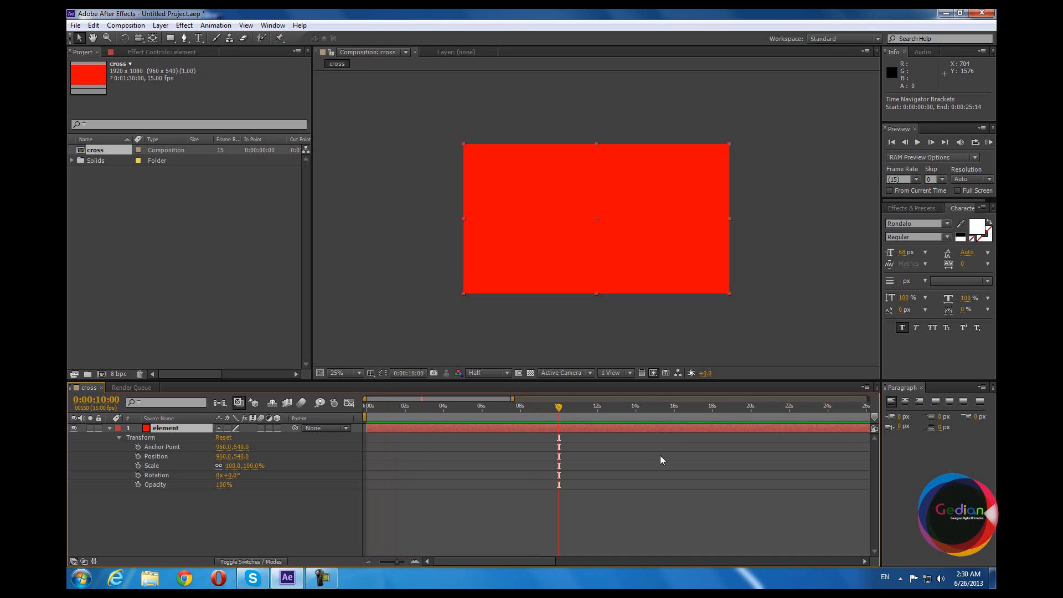
left_click_drag(558, 411, 350, 420)
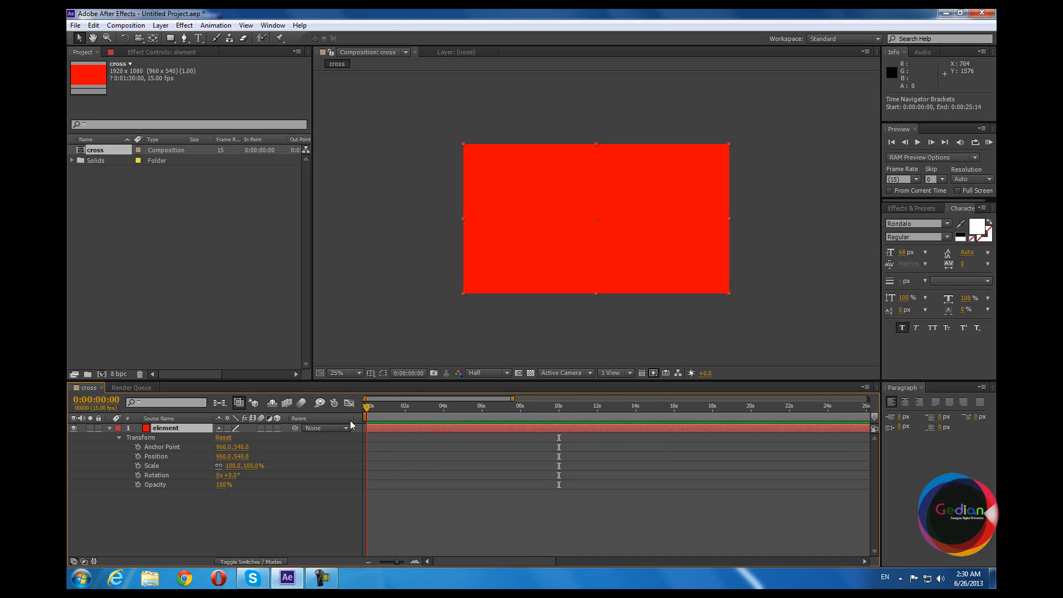
left_click(138, 475)
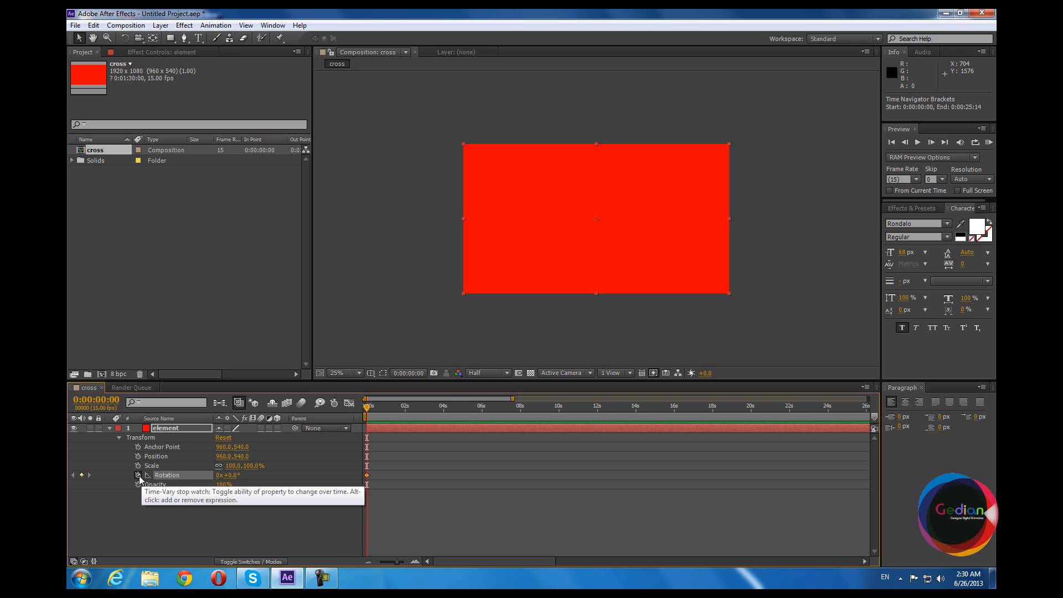
left_click_drag(384, 469, 360, 489)
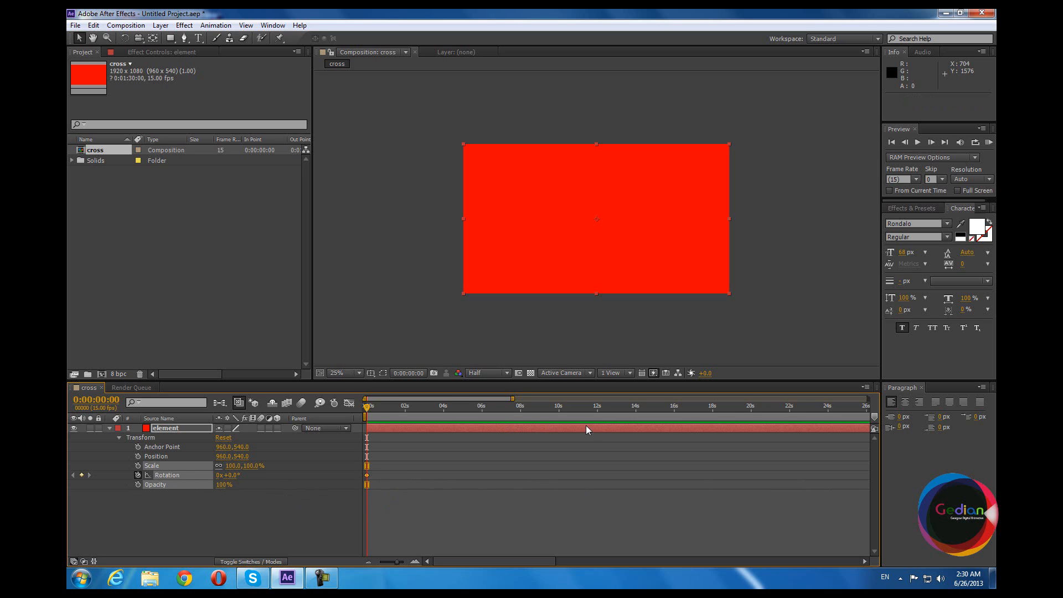
Set the element layer's rotation to 270° at 0:00:10:01 and raise it to 327° at the same time.
left_click(560, 410)
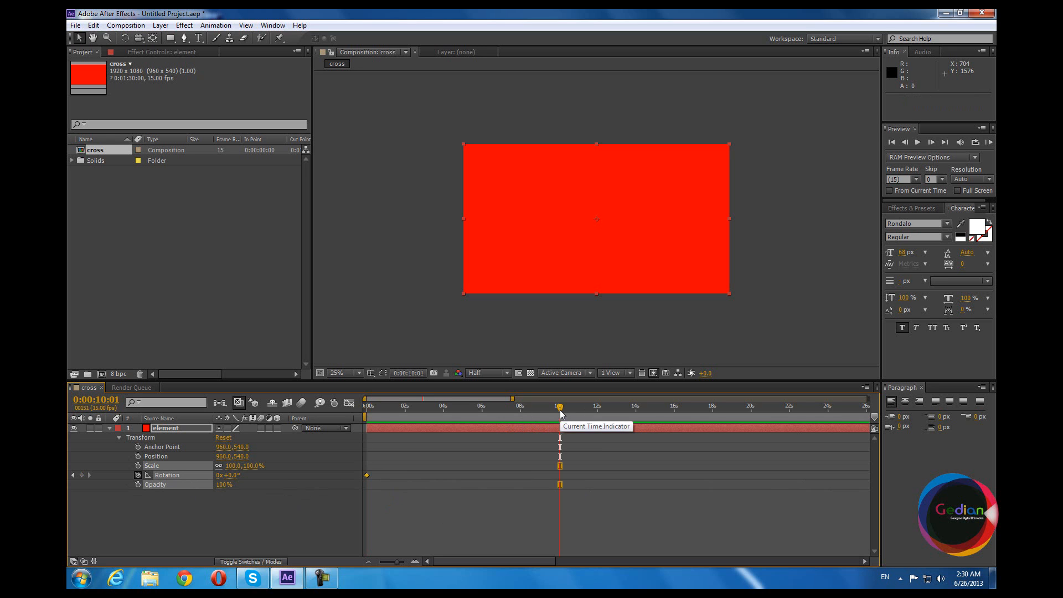
left_click(235, 475)
type("270")
key("Return")
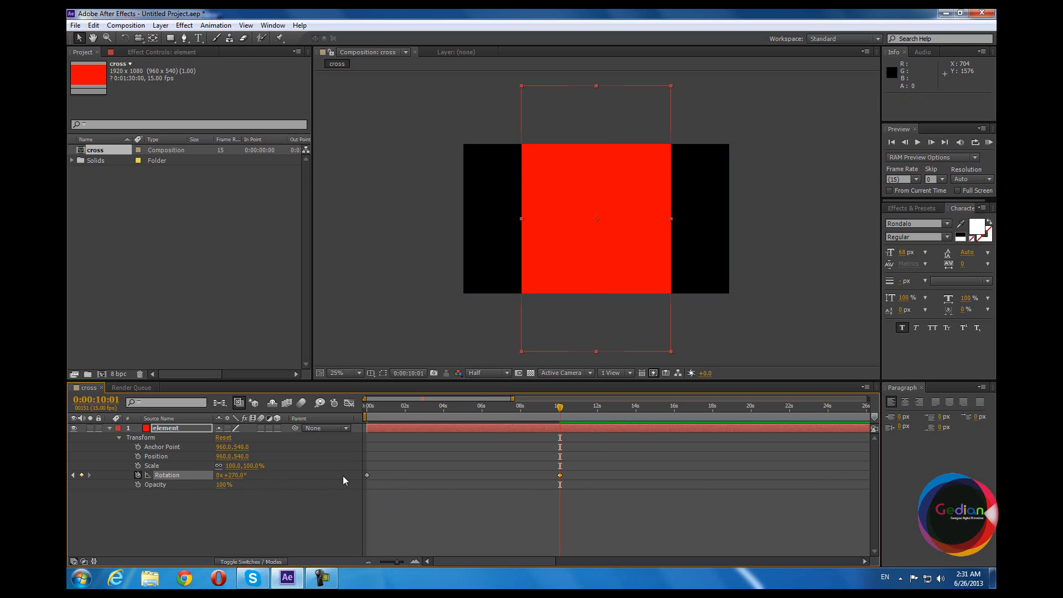
left_click_drag(232, 476, 267, 476)
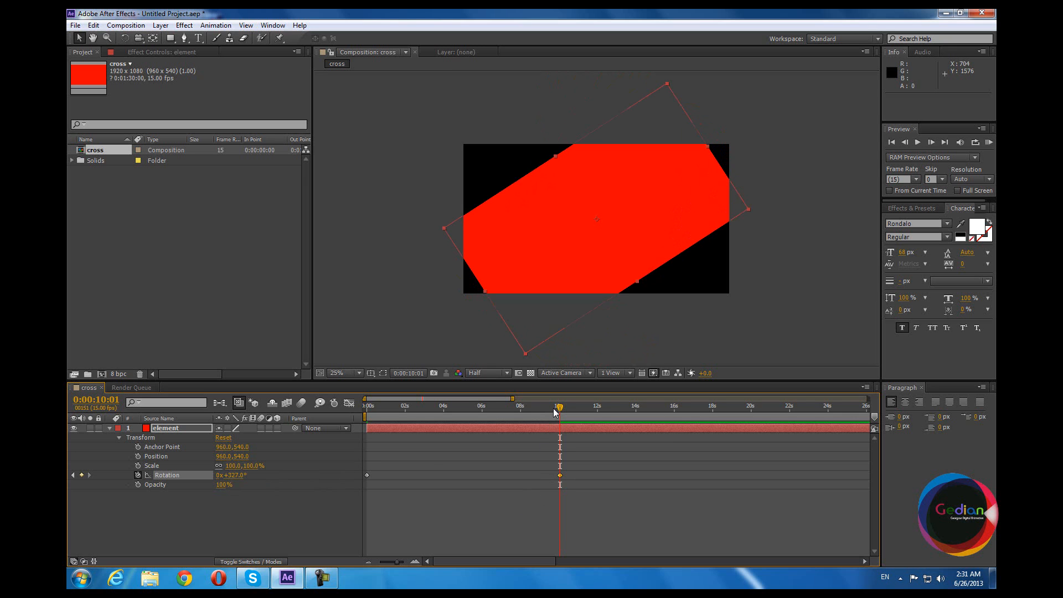
Preview the element layer's rotation animation from 0:00:00:00 past the second keyframe and return to the start.
left_click_drag(554, 412, 324, 507)
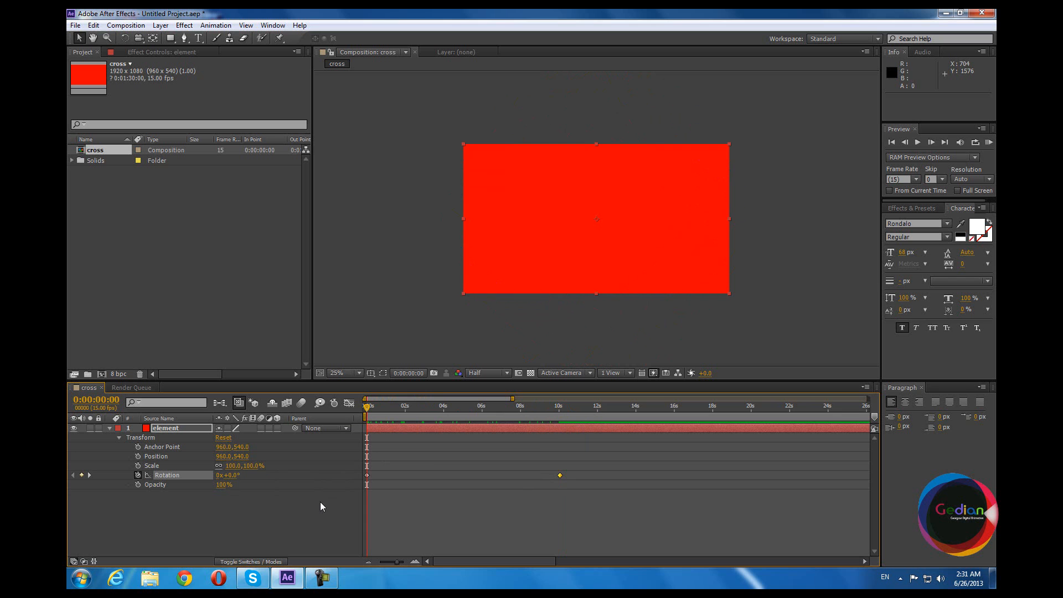
key("space")
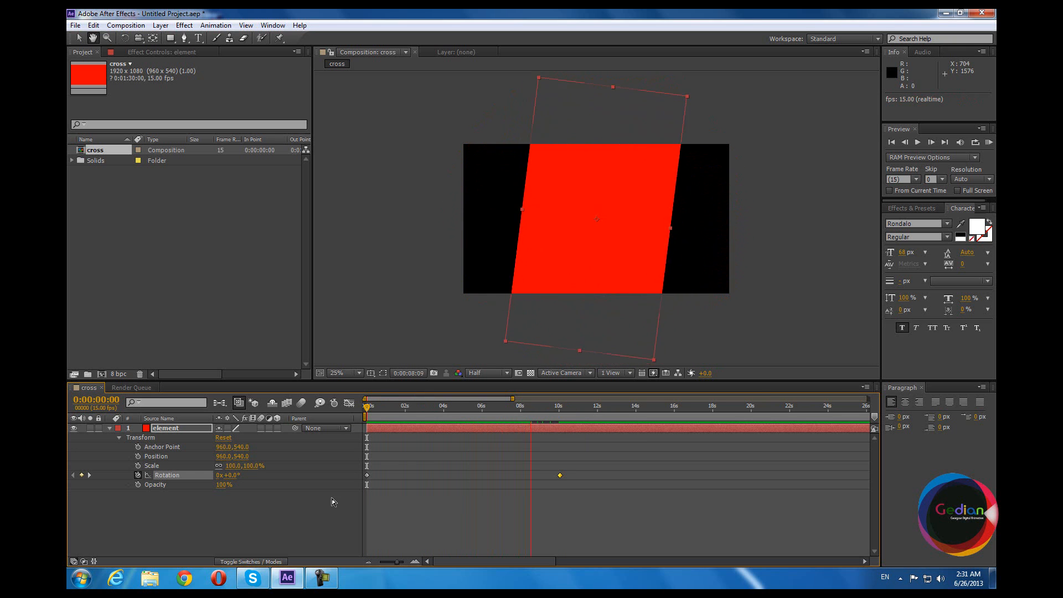
key("space")
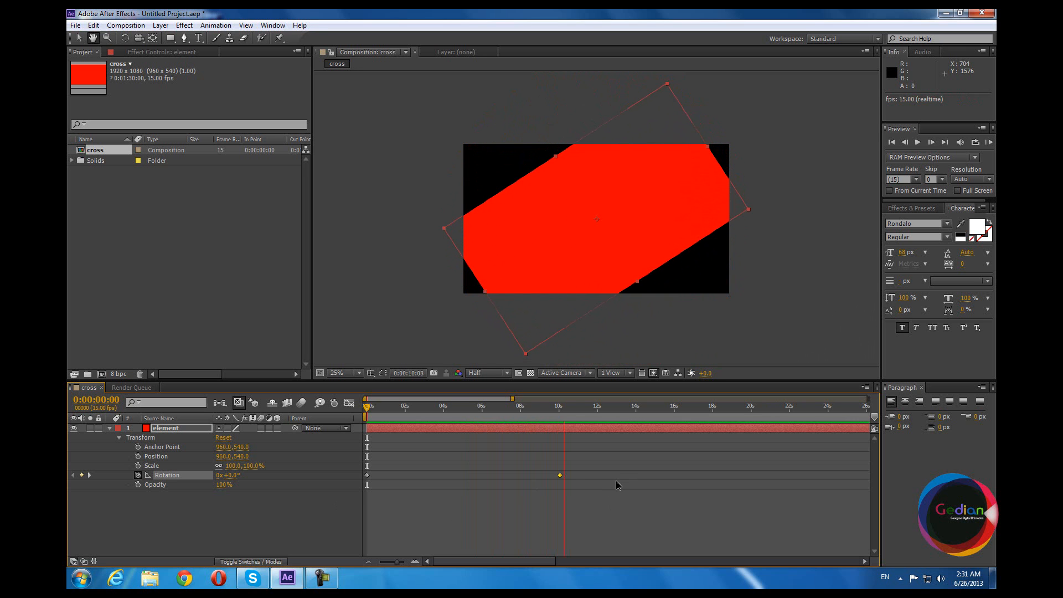
left_click_drag(575, 414, 322, 453)
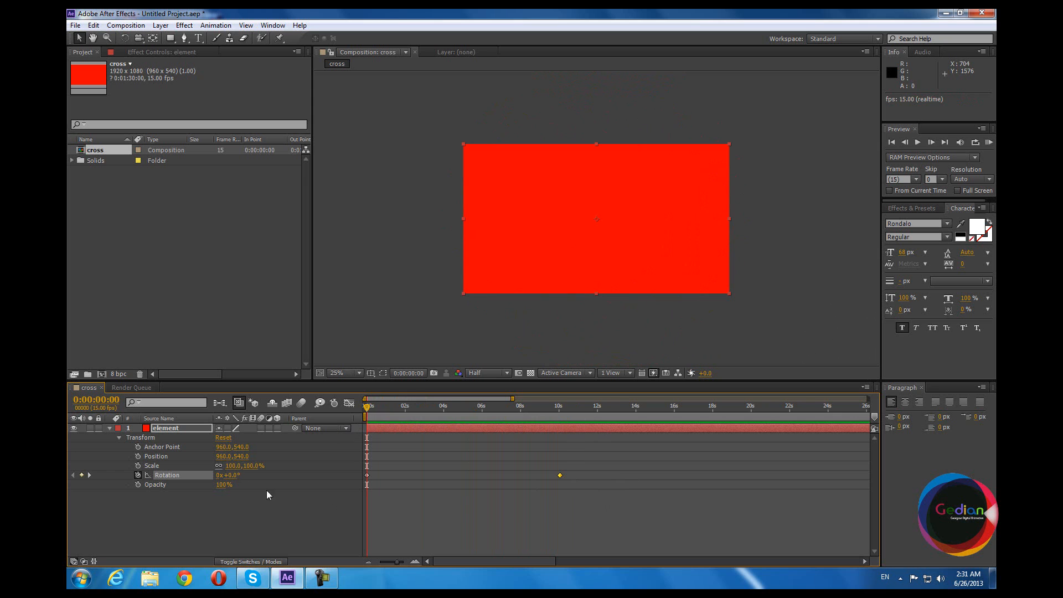
Delete both rotation keyframes of the element layer and collapse the layer's properties.
left_click_drag(593, 460, 362, 505)
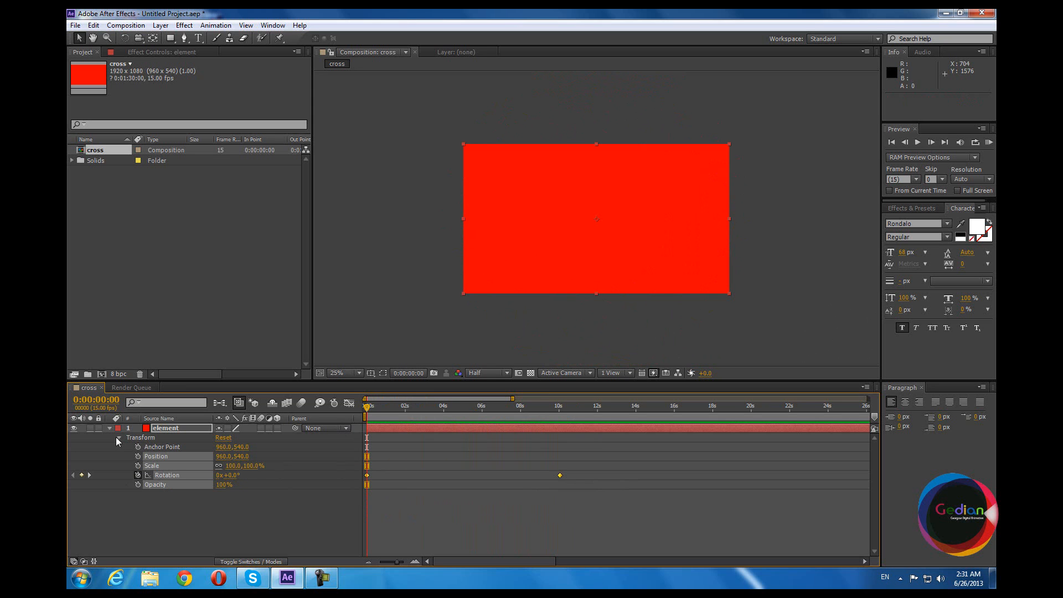
left_click(171, 430)
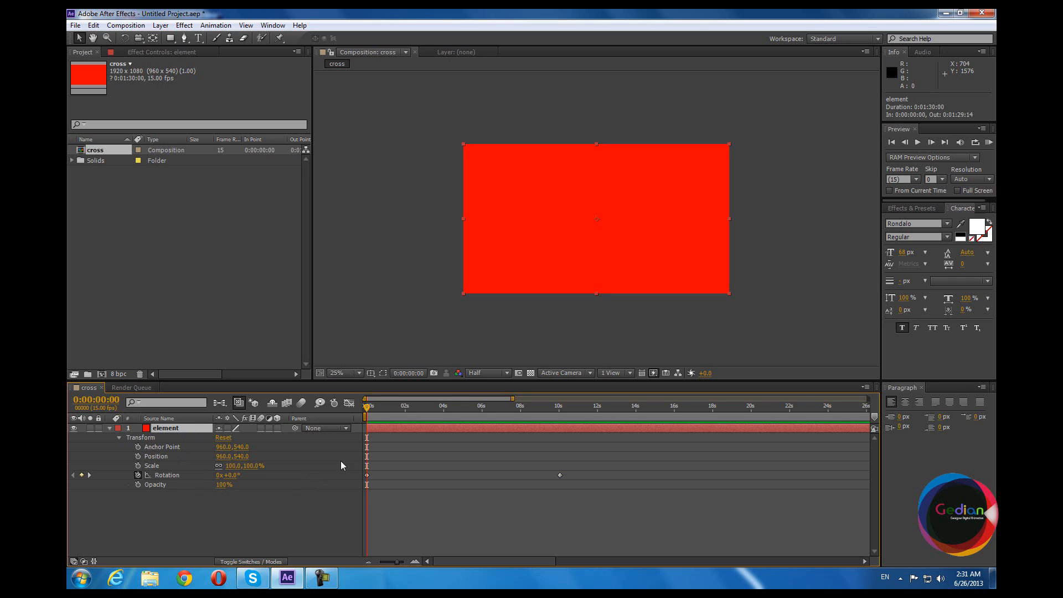
mouse_move(368, 410)
left_mouse_down()
mouse_move(570, 423)
mouse_move(351, 424)
mouse_move(583, 430)
mouse_move(366, 430)
left_mouse_up()
left_click_drag(591, 454, 361, 502)
key("Delete")
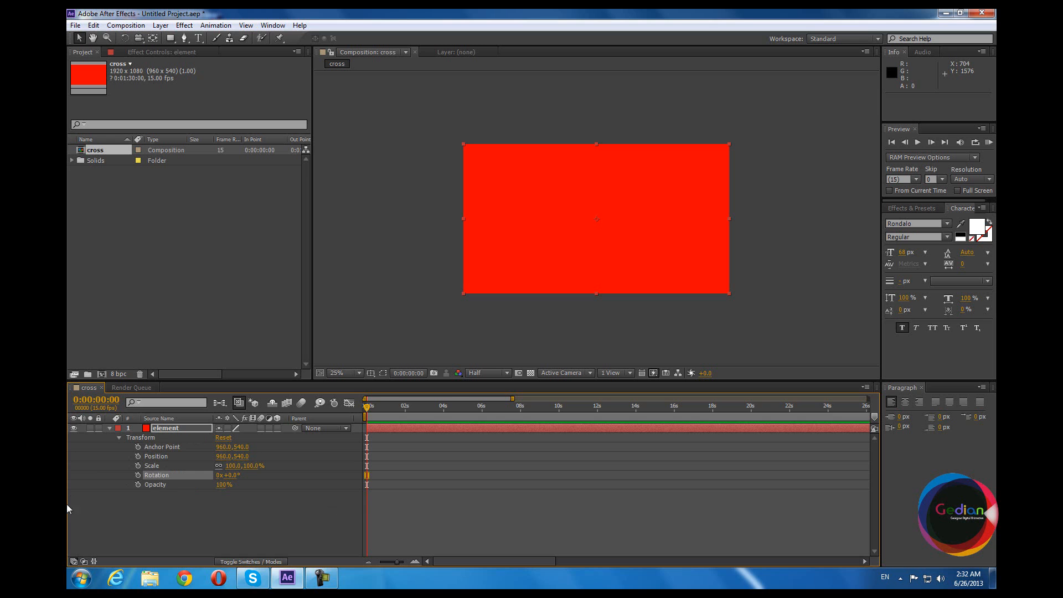
left_click(110, 428)
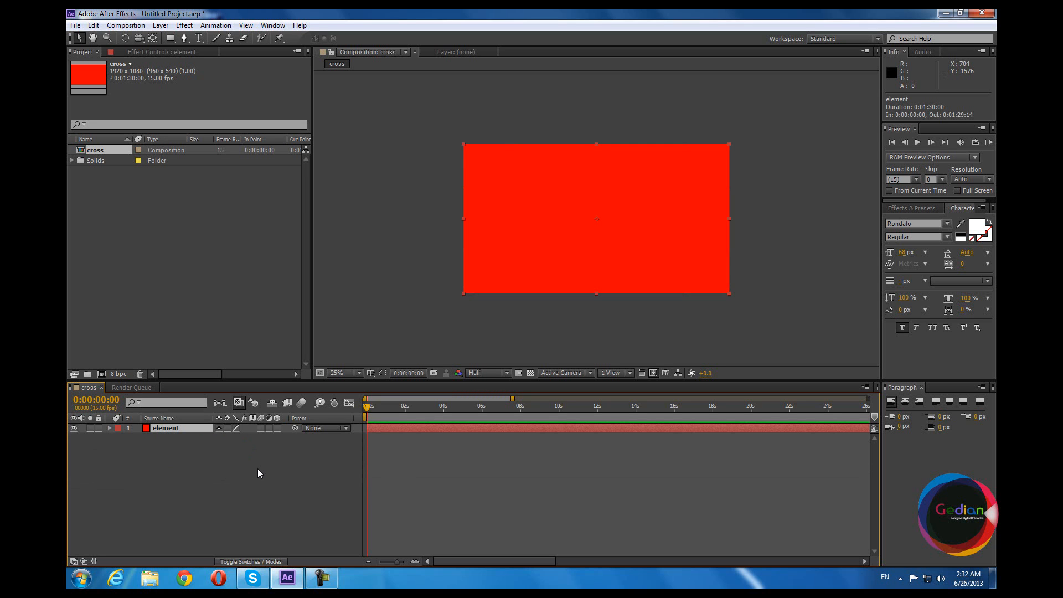
Set the composition view's magnification to Fit up to 100%.
left_click(344, 374)
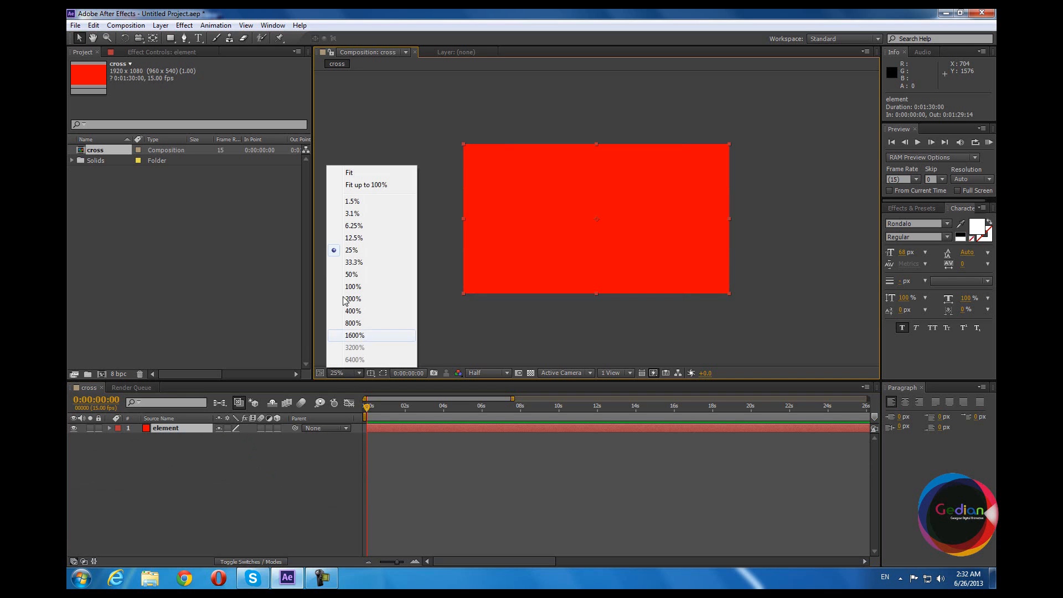
left_click(375, 186)
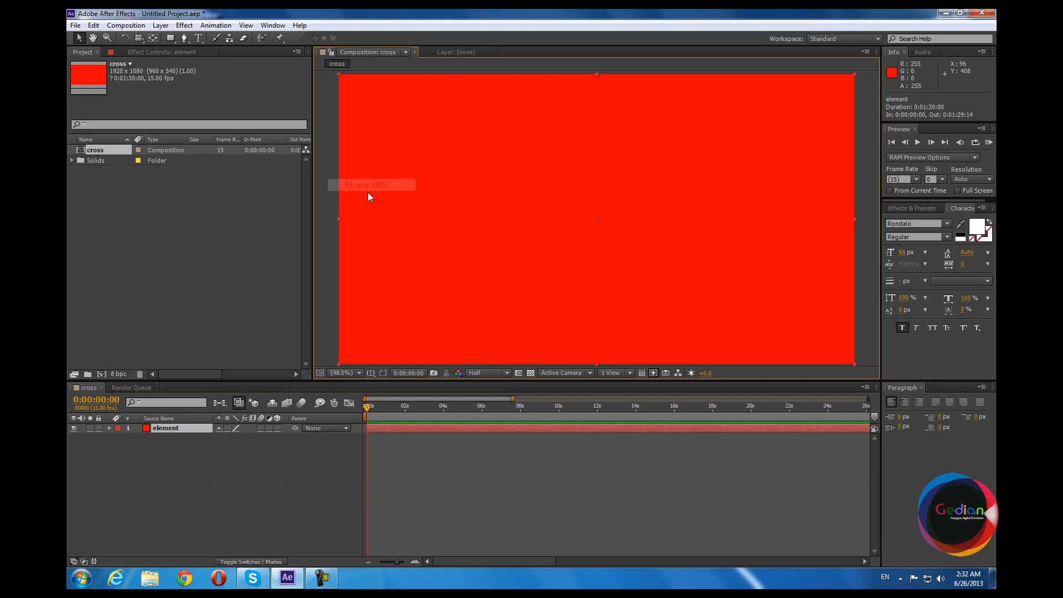
left_click(215, 490)
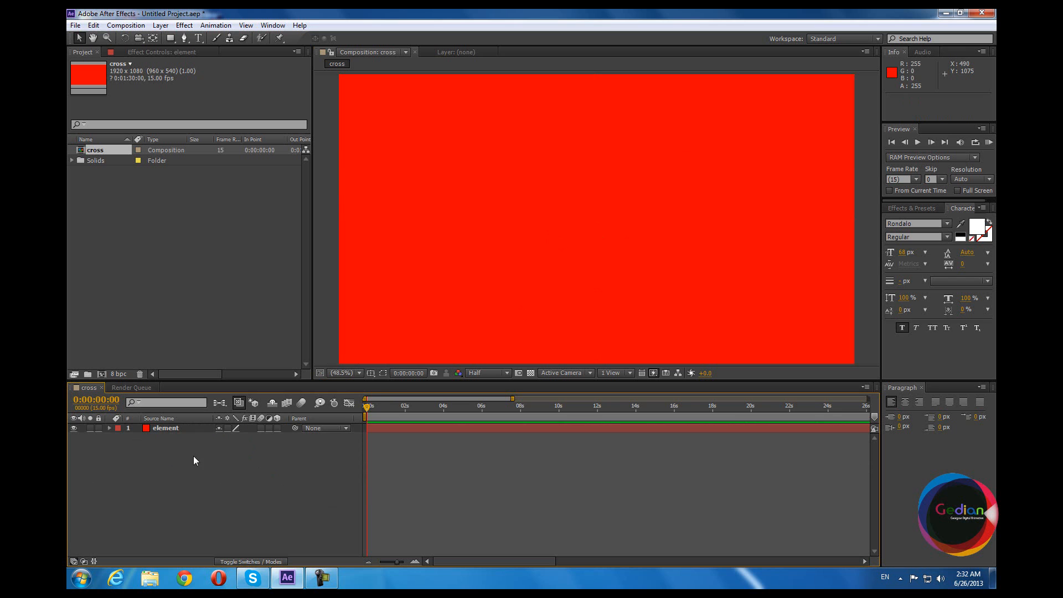
Apply the Video Copilot Element effect to the element layer.
left_click(198, 429)
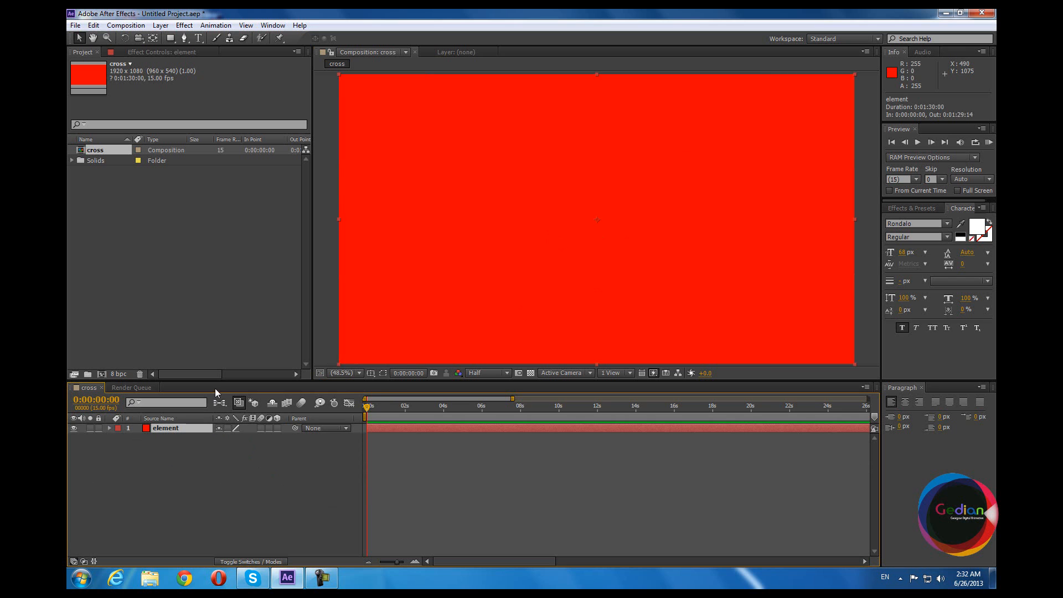
left_click(185, 28)
left_click(185, 28)
left_click(185, 27)
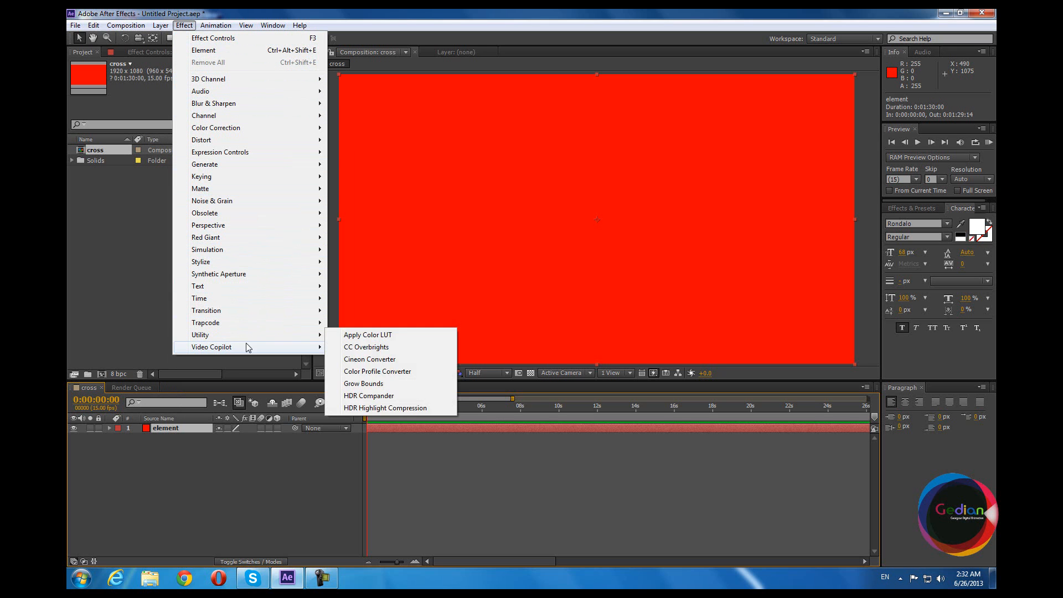
mouse_move(264, 350)
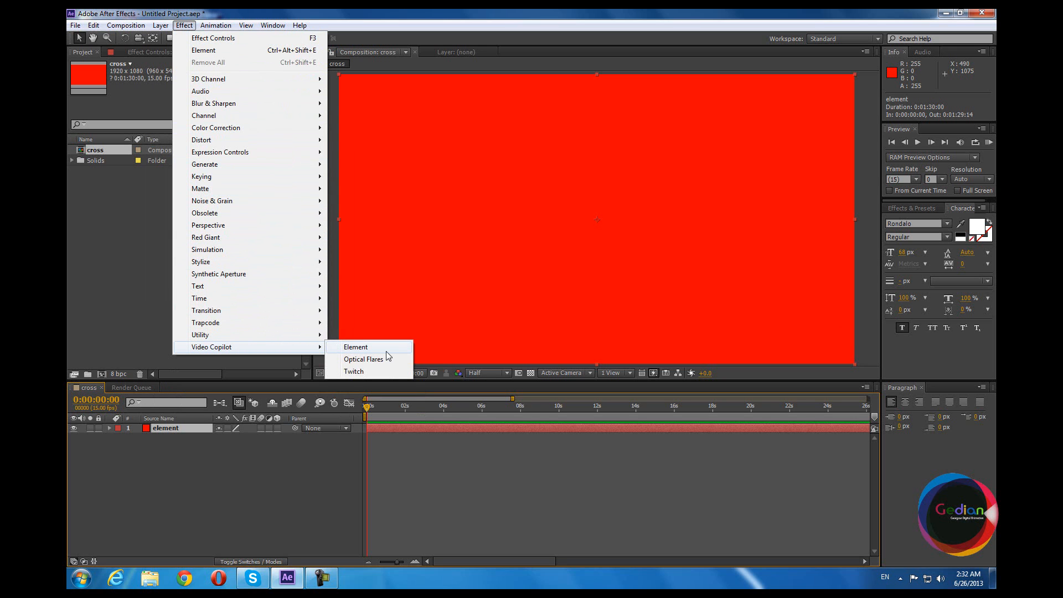
left_click(387, 353)
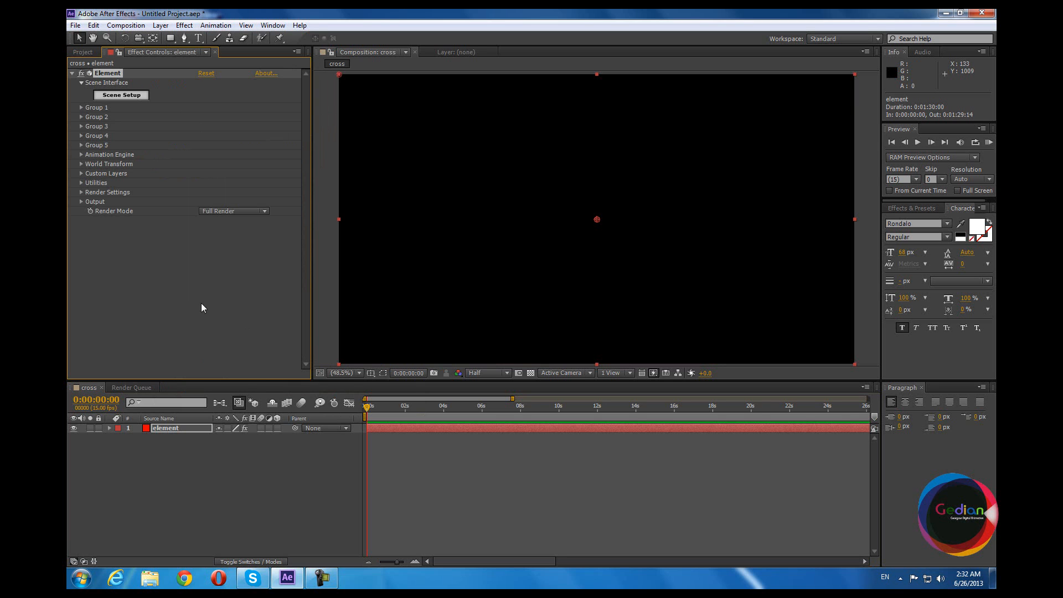
Open the Scene Setup of the Element effect on the element layer.
left_click(281, 486)
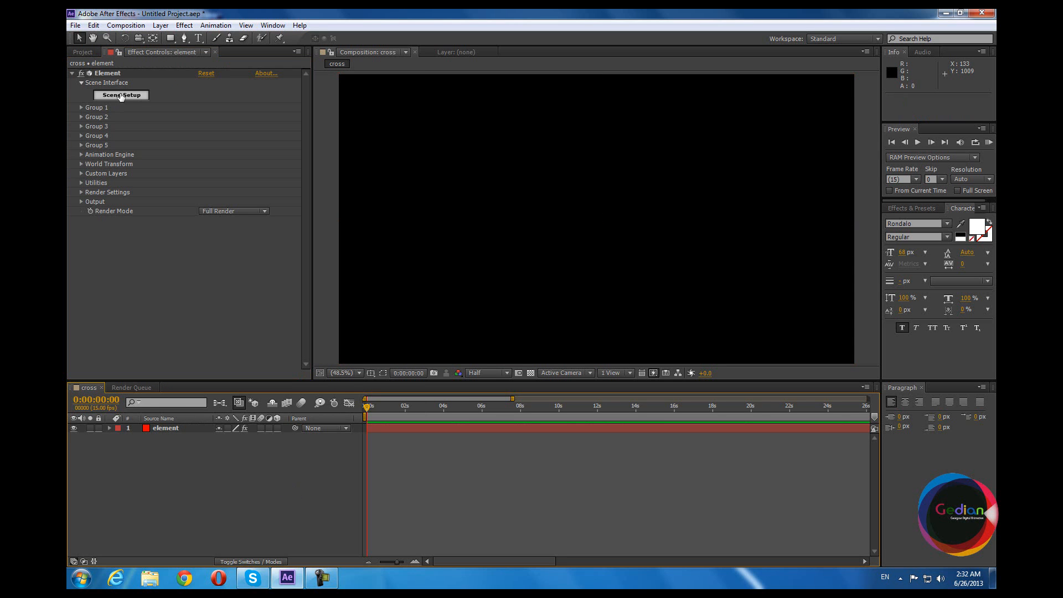
left_click(203, 429)
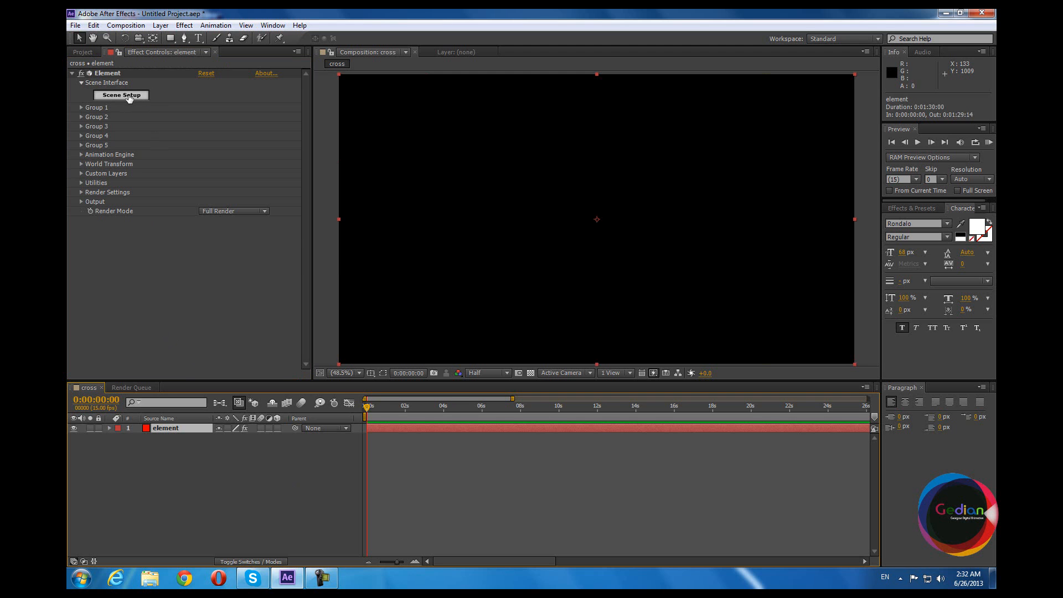
left_click(129, 97)
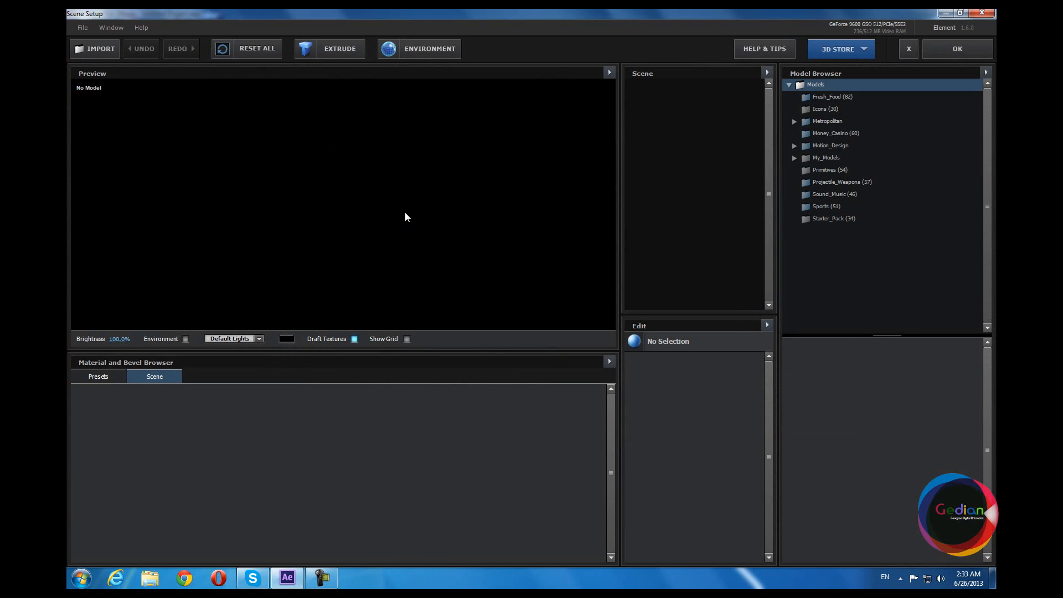
Import the 3D object circ.obj from the cross/source/obj folder on the Desktop into the scene.
left_click(92, 50)
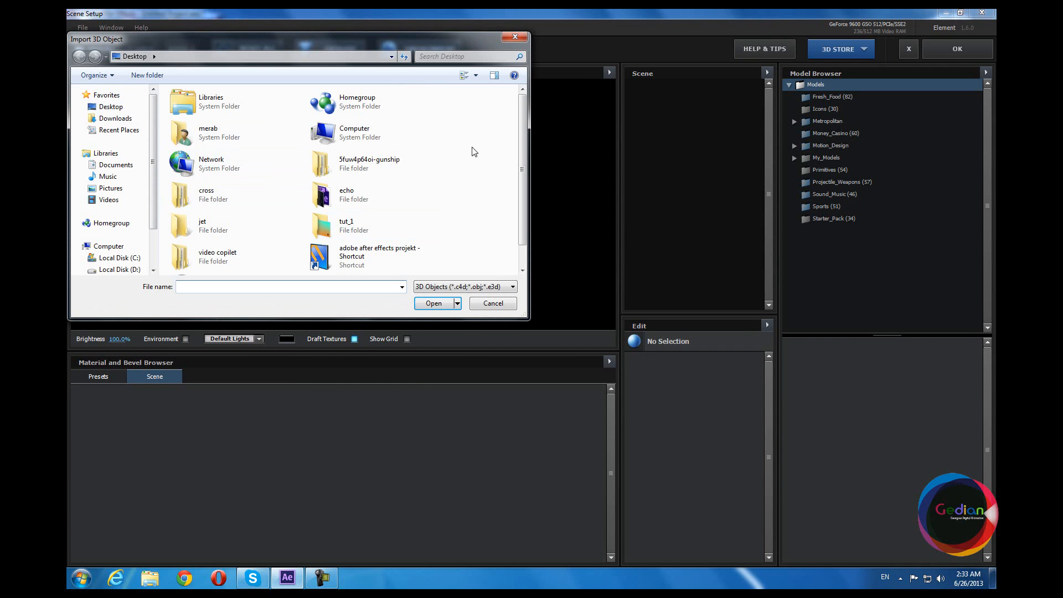
left_click(214, 201)
double_click(234, 196)
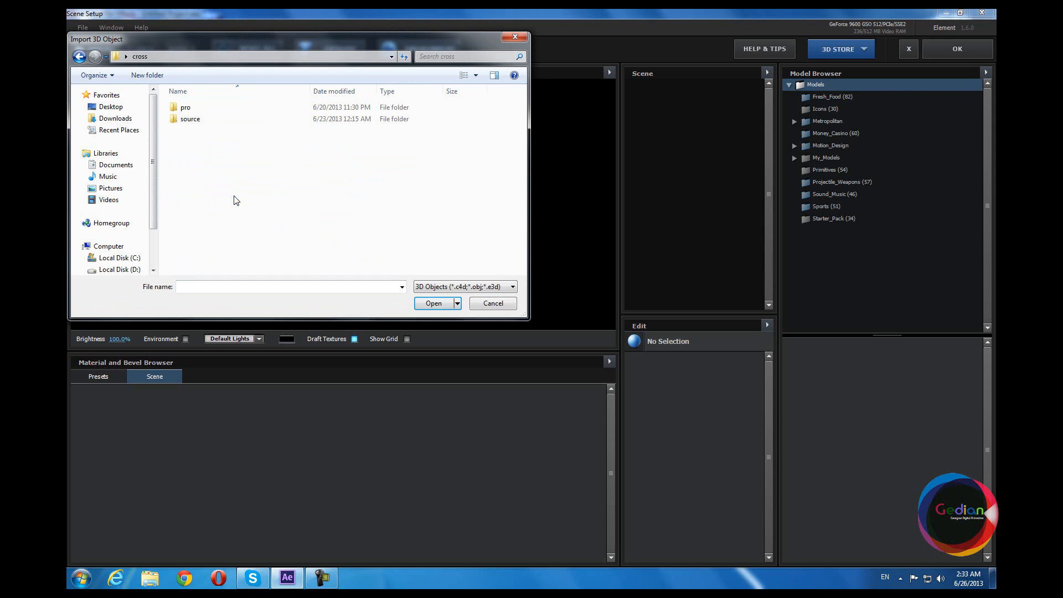
double_click(197, 119)
double_click(192, 123)
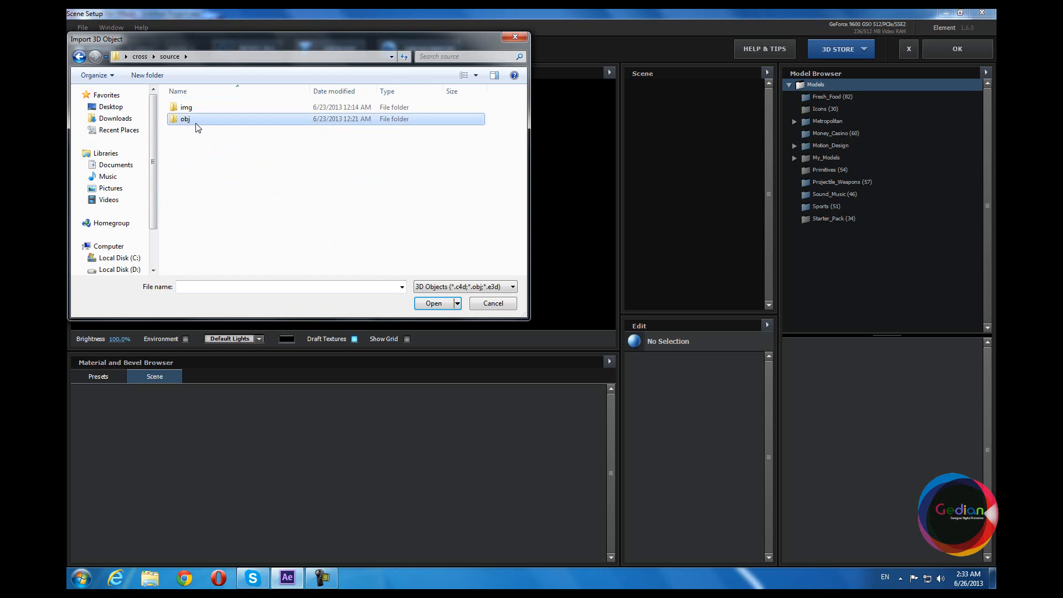
left_click_drag(314, 46, 555, 86)
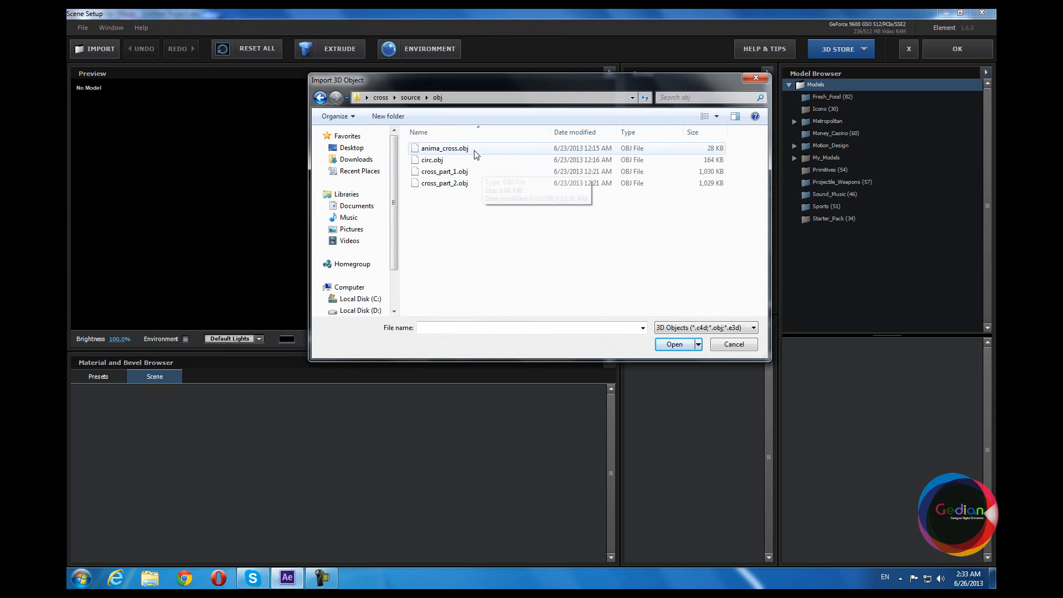
left_click(475, 164)
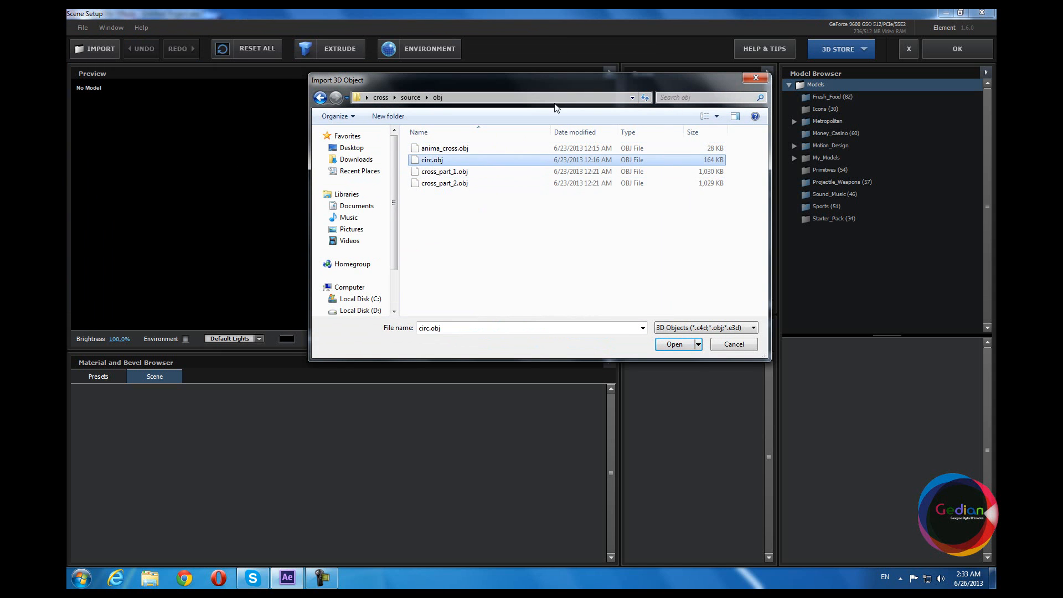
left_click_drag(566, 95, 425, 109)
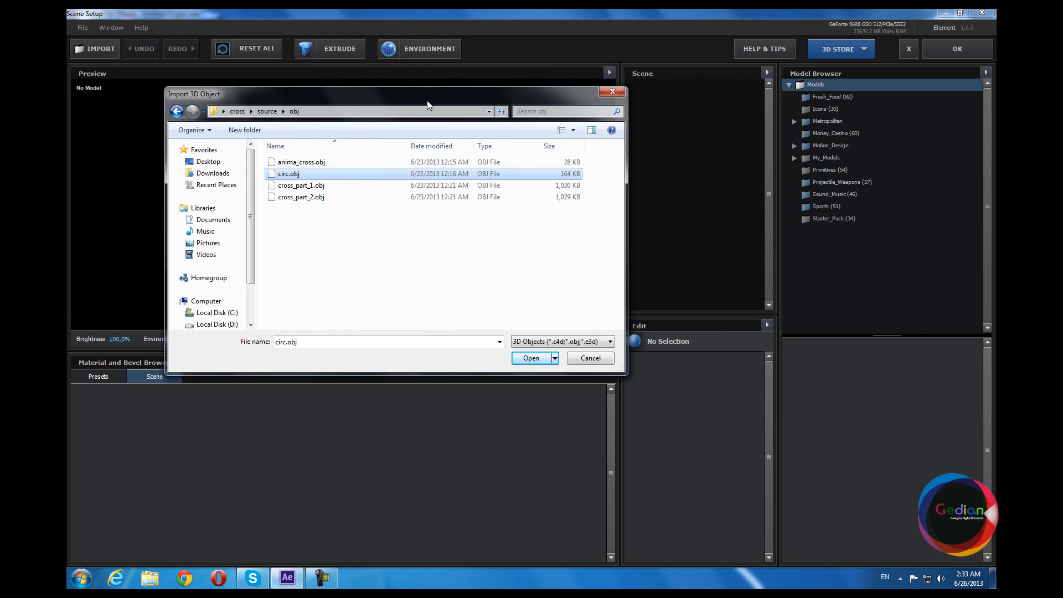
left_click(533, 359)
Apply the metal_grunge_painted_06 preset from the Pro_Shaders Metal materials to the circ model.
left_click_drag(358, 214, 508, 221)
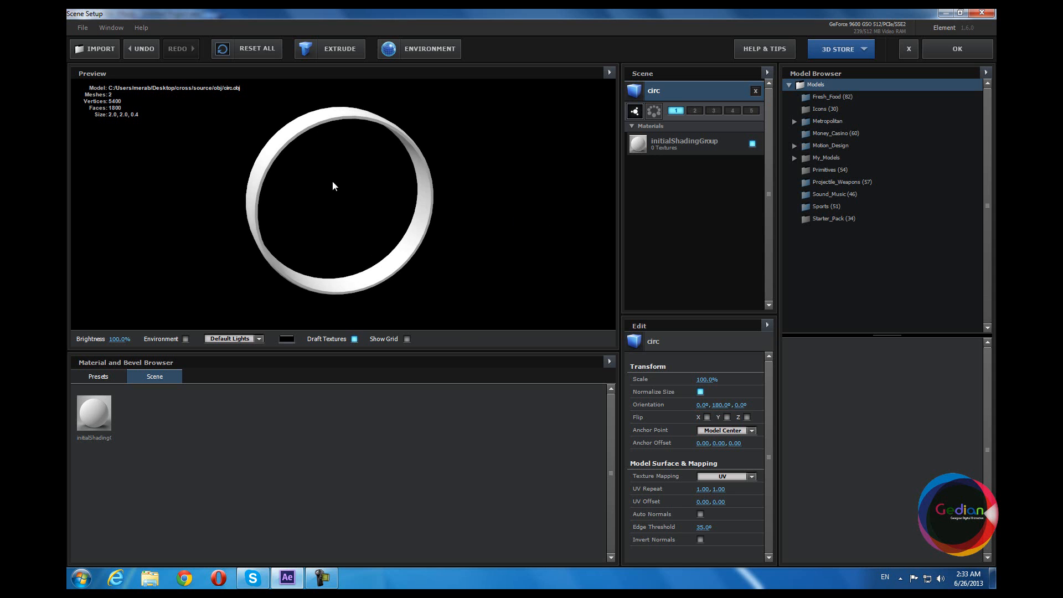
left_click_drag(331, 185, 332, 181)
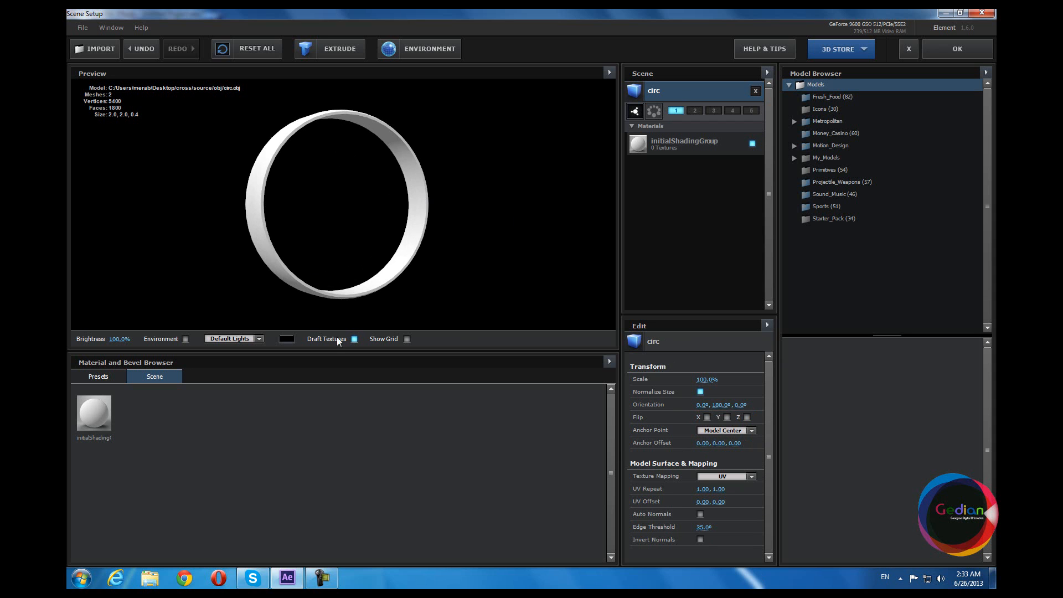
left_click_drag(397, 258, 285, 319)
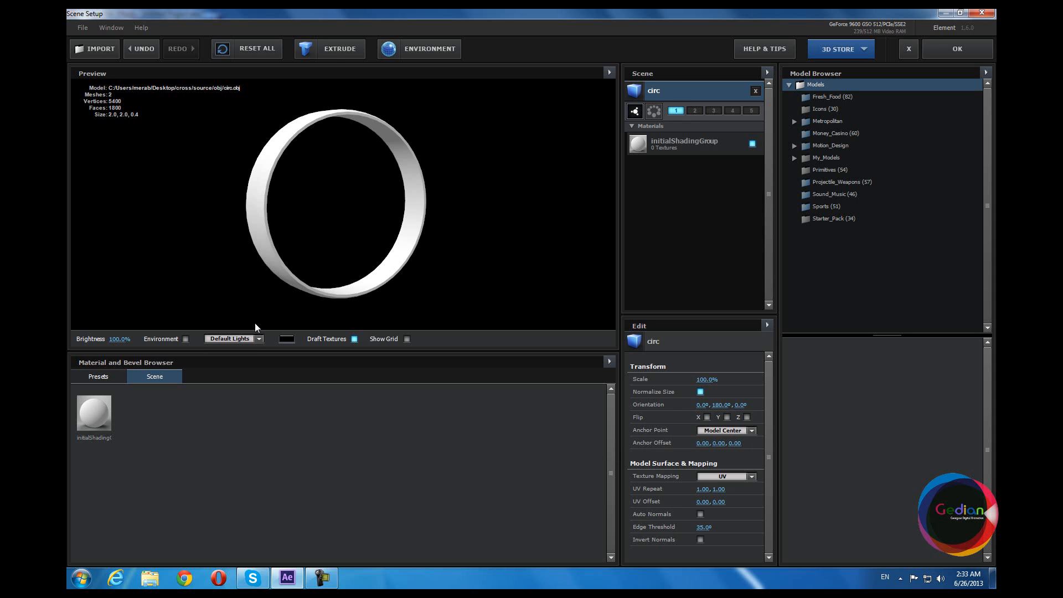
left_click(102, 374)
left_click_drag(281, 222, 299, 234)
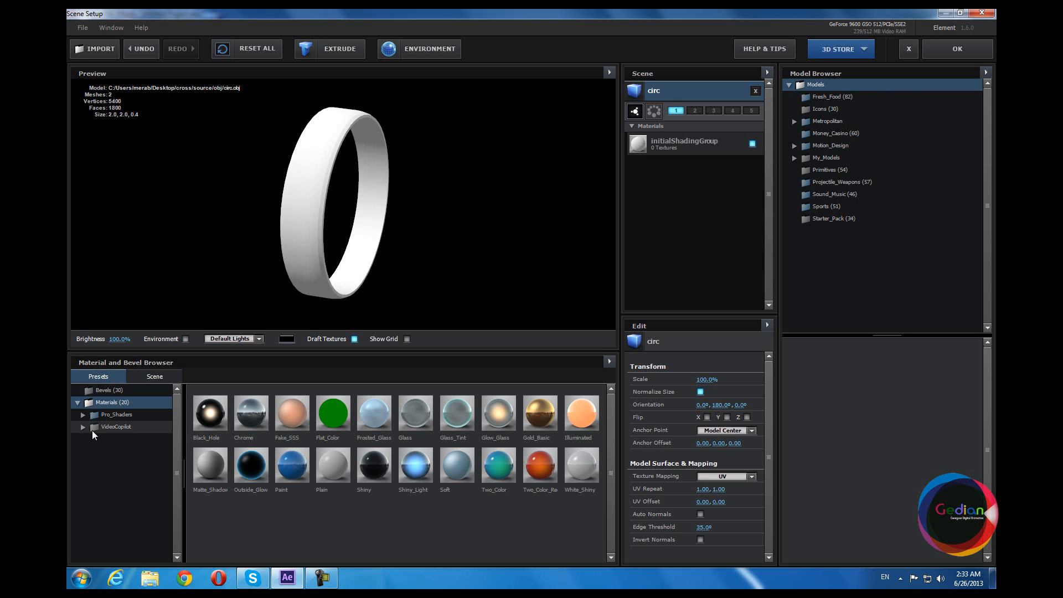
left_click_drag(295, 241, 293, 251)
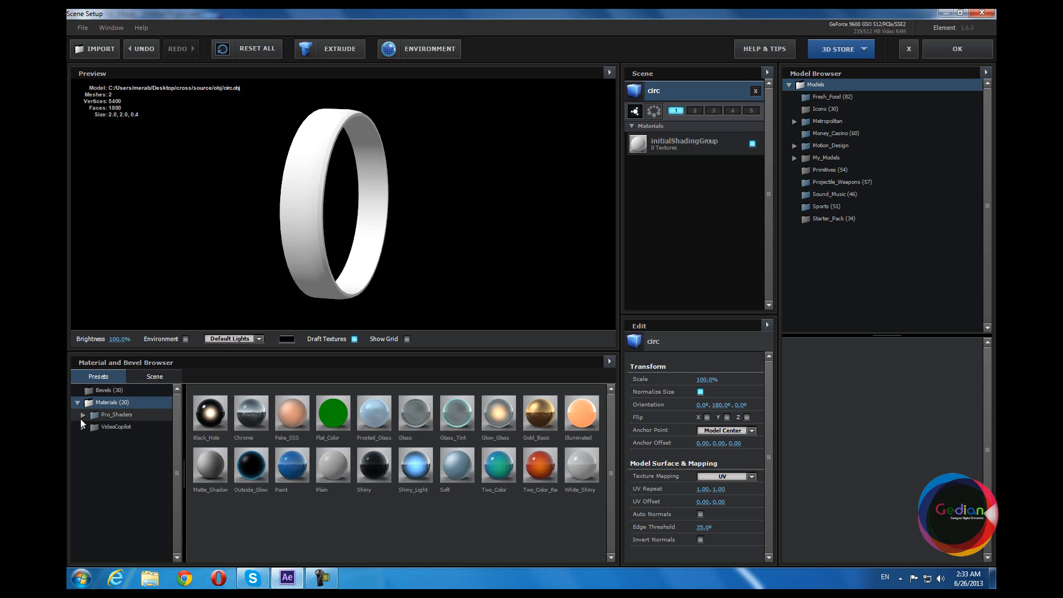
left_click(81, 419)
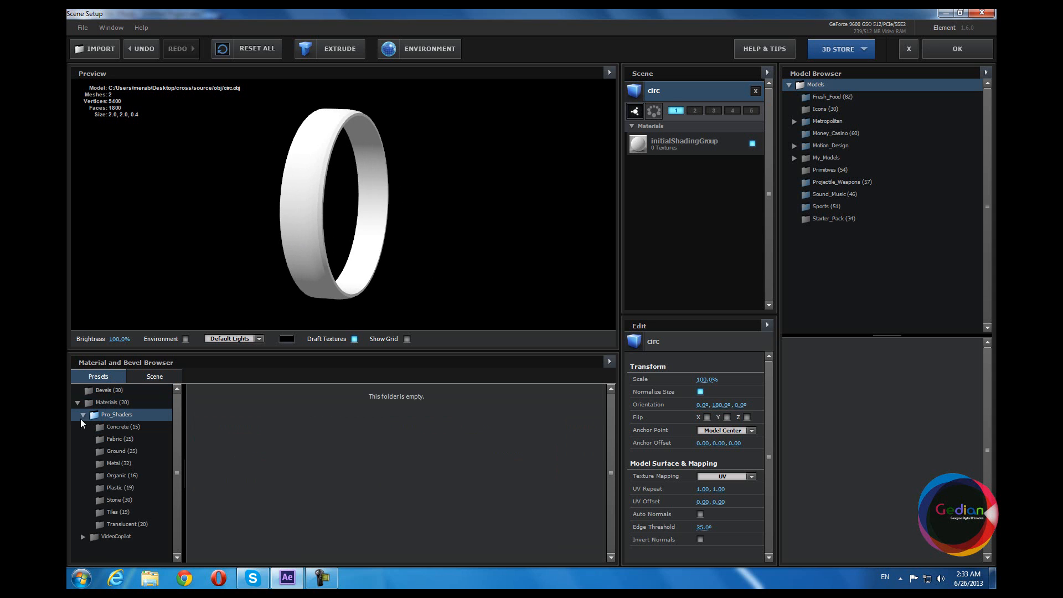
left_click(136, 464)
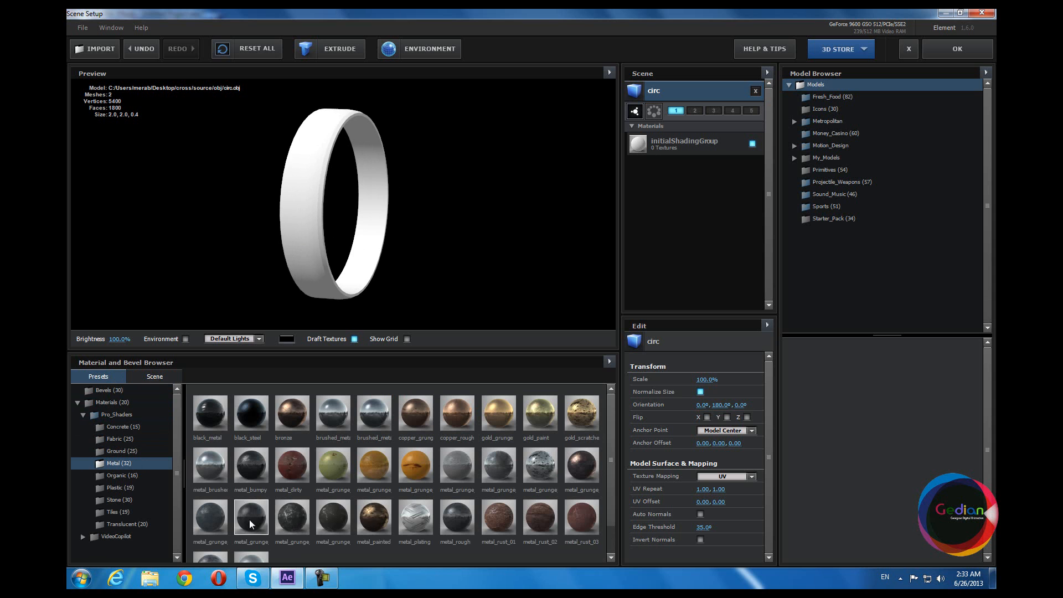
left_click_drag(543, 473, 381, 250)
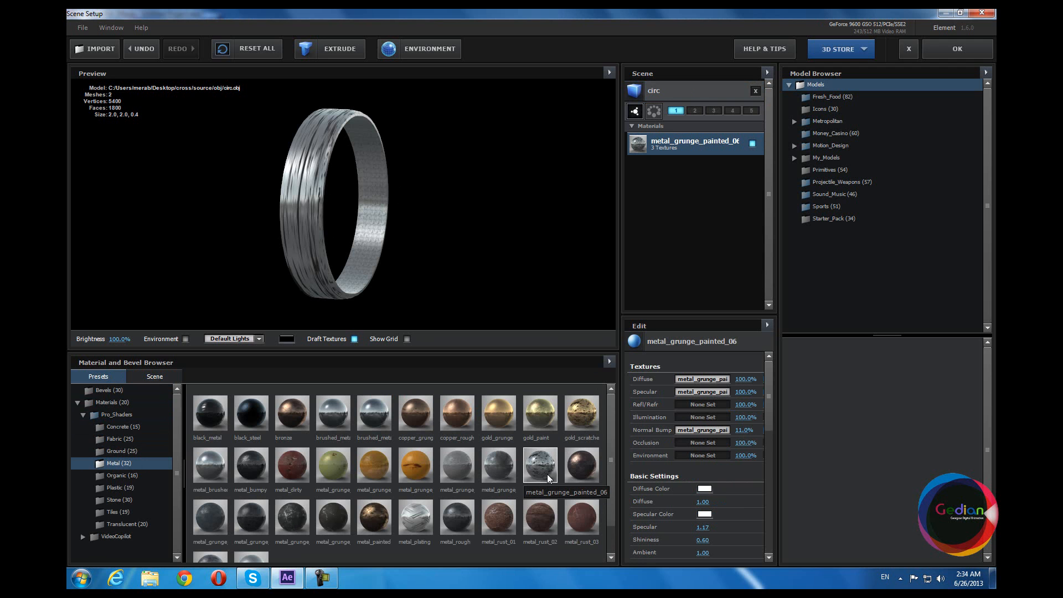
Replace the circ model's material with the metal_grunge_painted_09 preset from the Metal materials.
left_click_drag(300, 194, 374, 211)
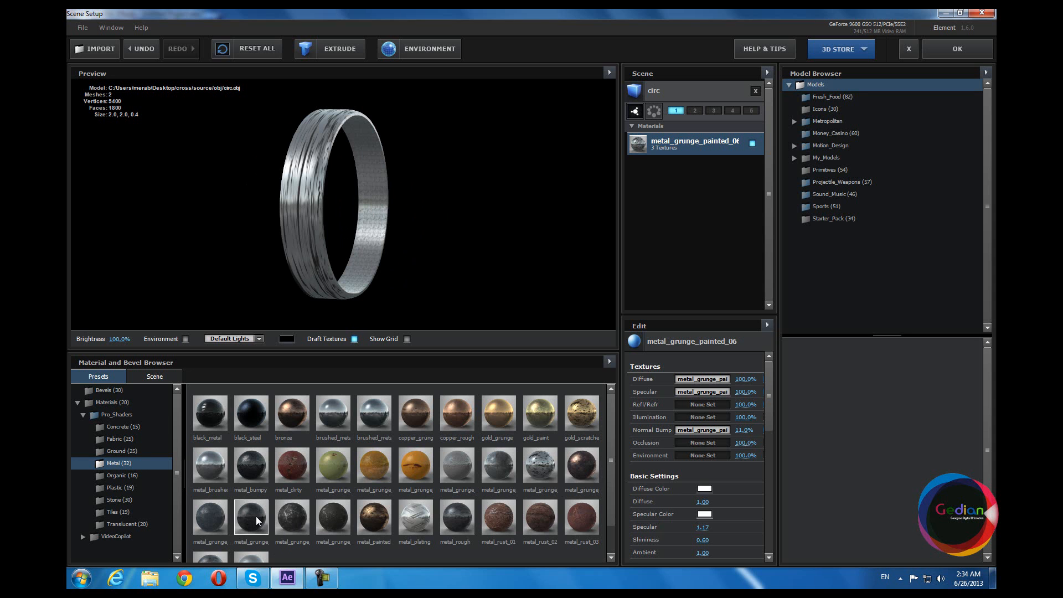
left_click_drag(273, 491, 534, 275)
left_click_drag(364, 274, 404, 271)
mouse_move(310, 256)
left_mouse_down()
mouse_move(326, 280)
mouse_move(315, 238)
mouse_move(361, 275)
mouse_move(328, 261)
left_mouse_up()
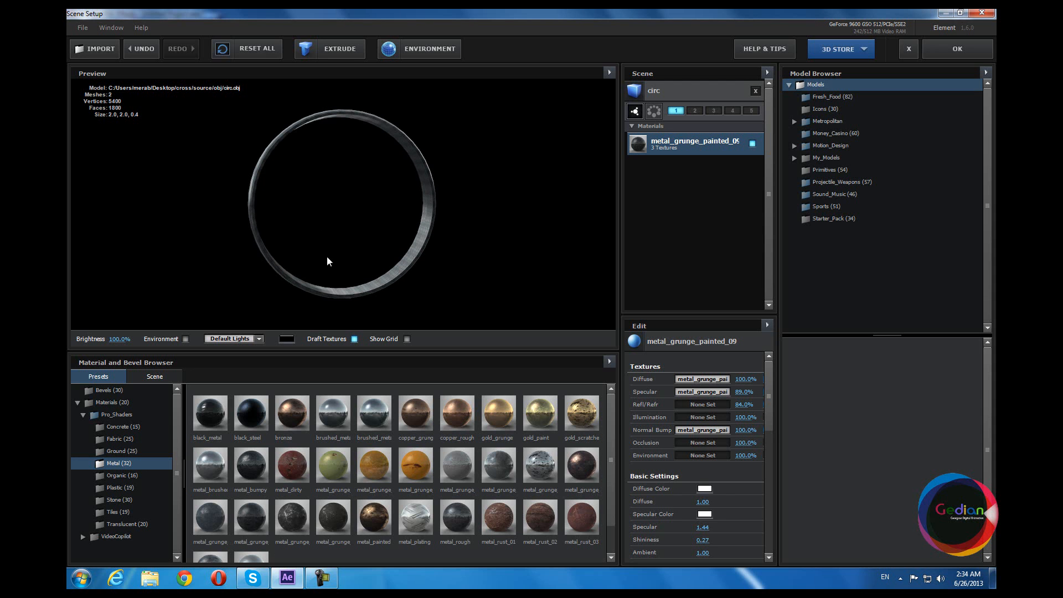
left_click(682, 95)
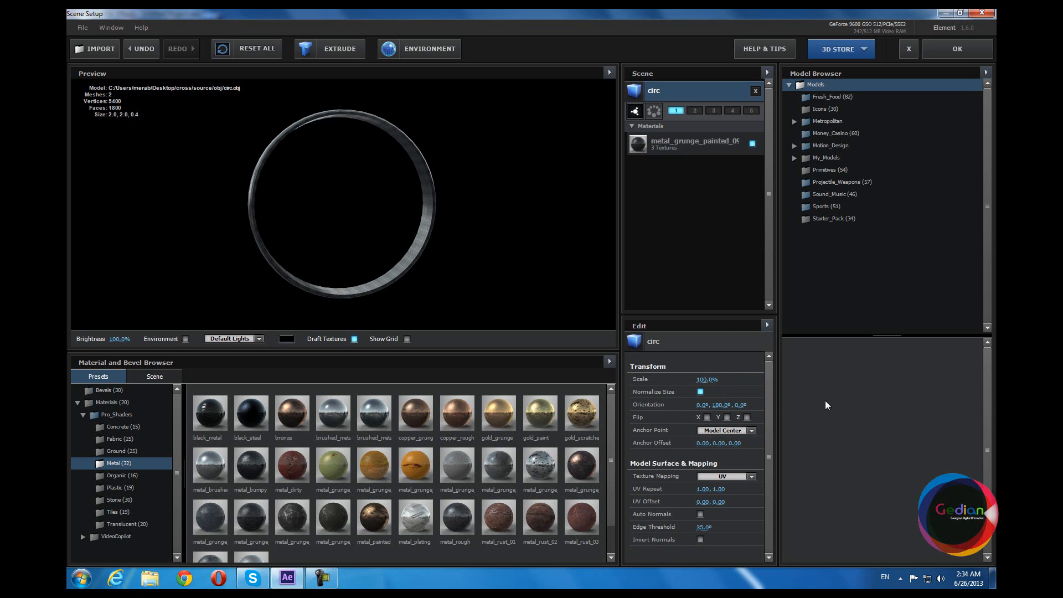
left_click(745, 431)
left_click(749, 382)
left_click(734, 478)
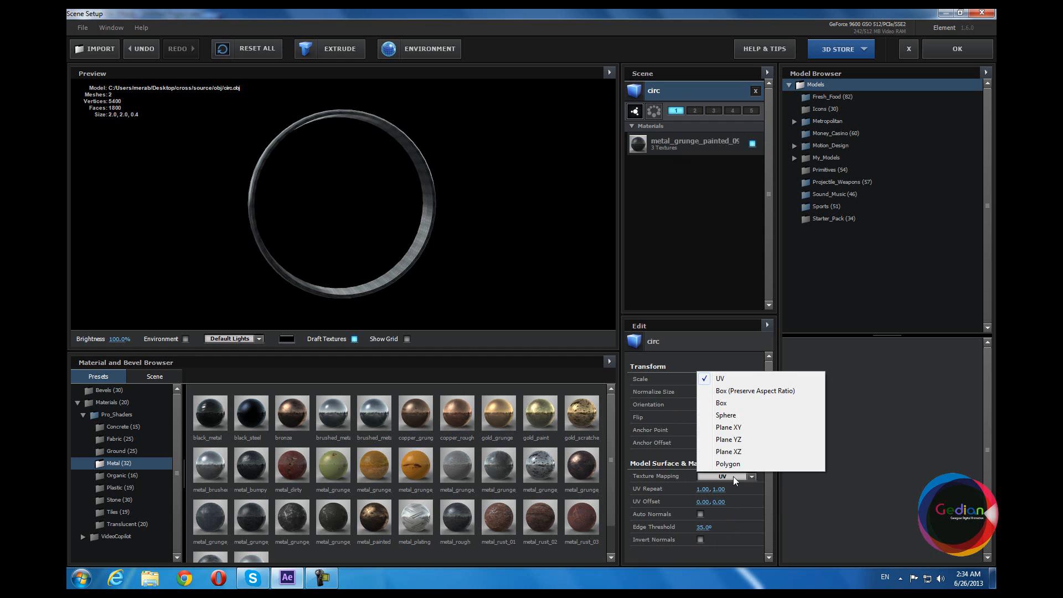
left_click(735, 507)
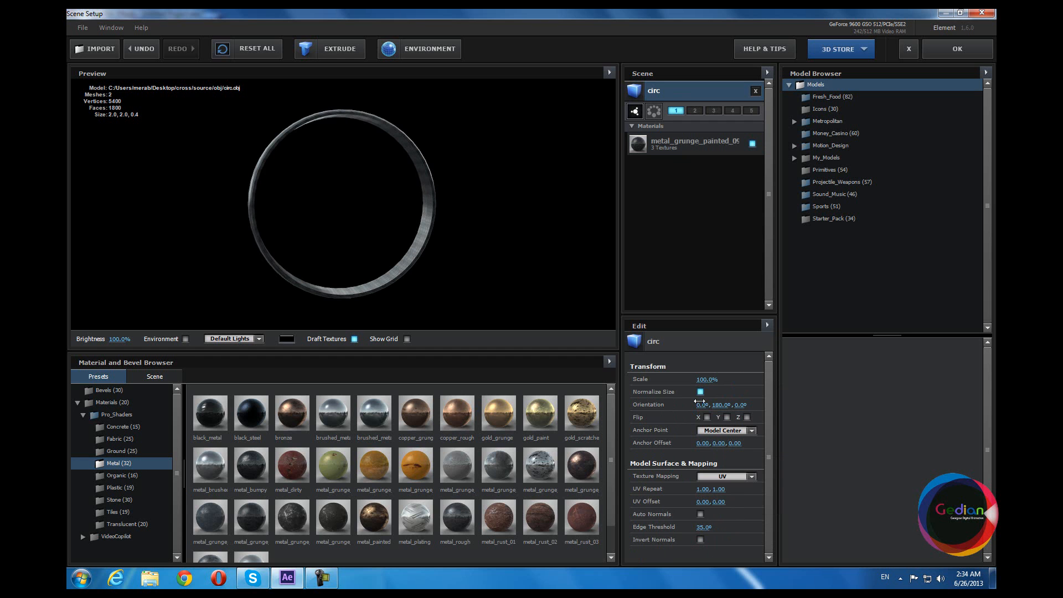
left_click_drag(706, 383, 685, 382)
key("ctrl+z")
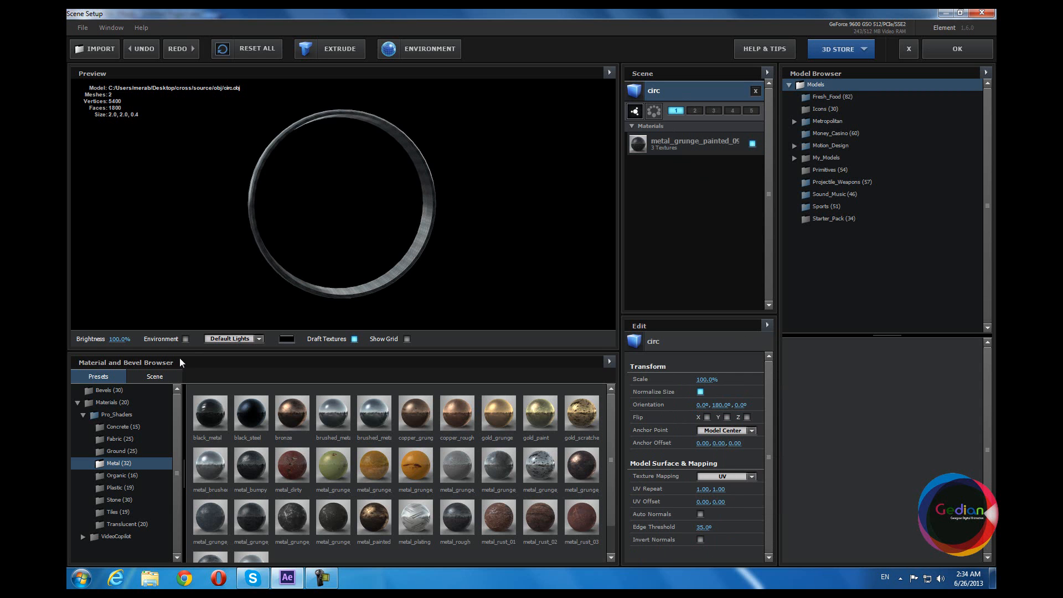
Show the environment in the preview and inspect the circ ring's reflections from several angles.
left_click(186, 339)
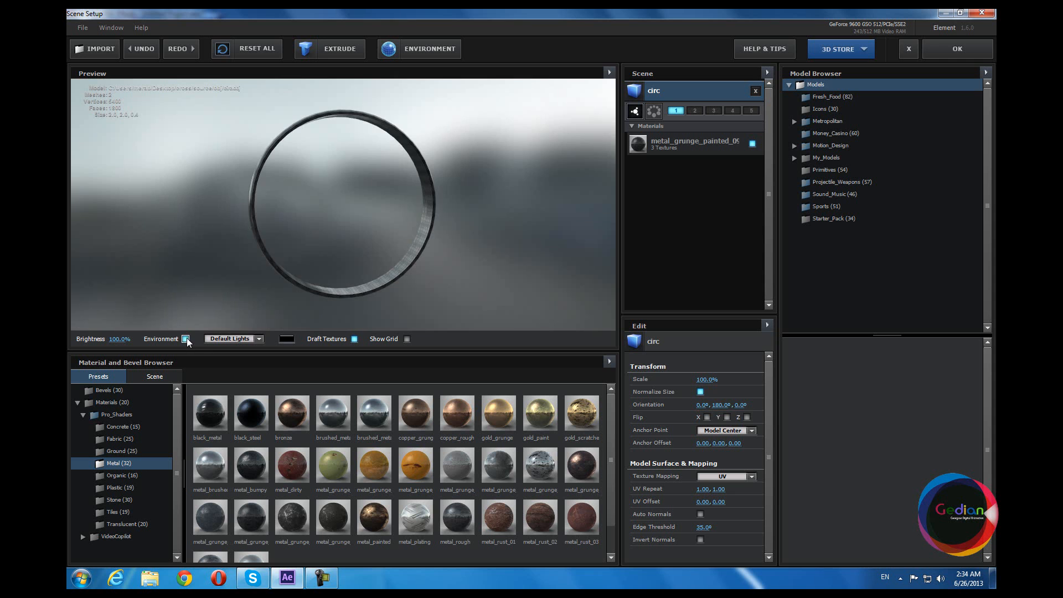
left_click_drag(565, 228, 494, 225)
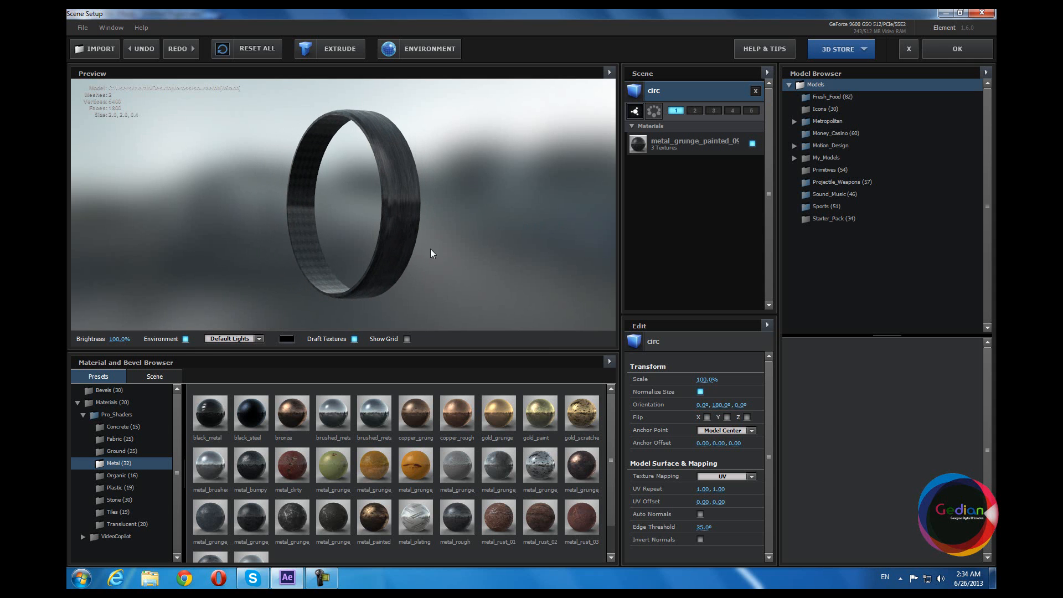
left_click_drag(396, 209, 500, 205)
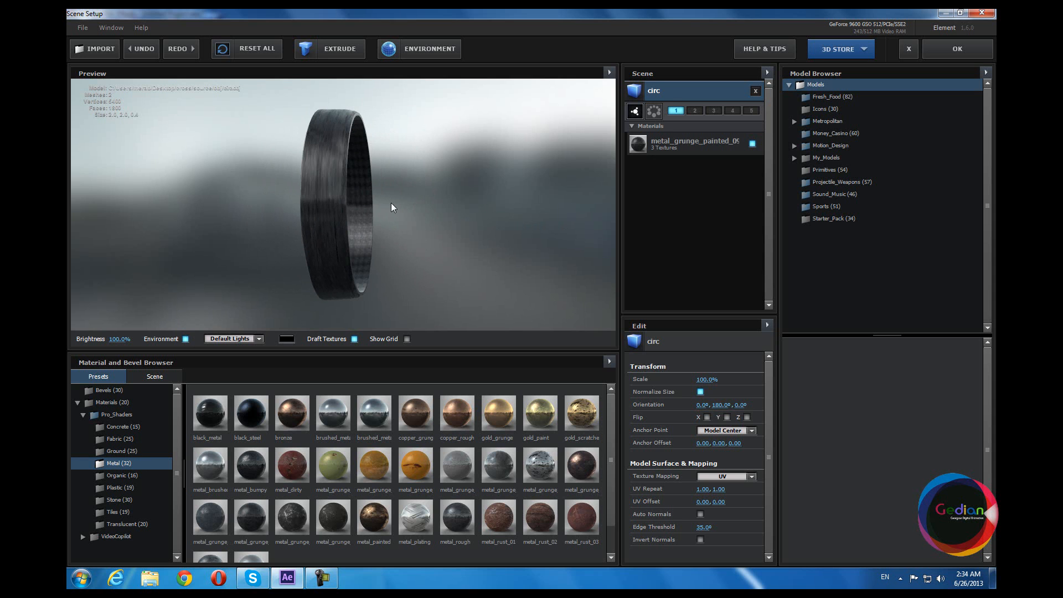
left_click_drag(426, 208, 330, 213)
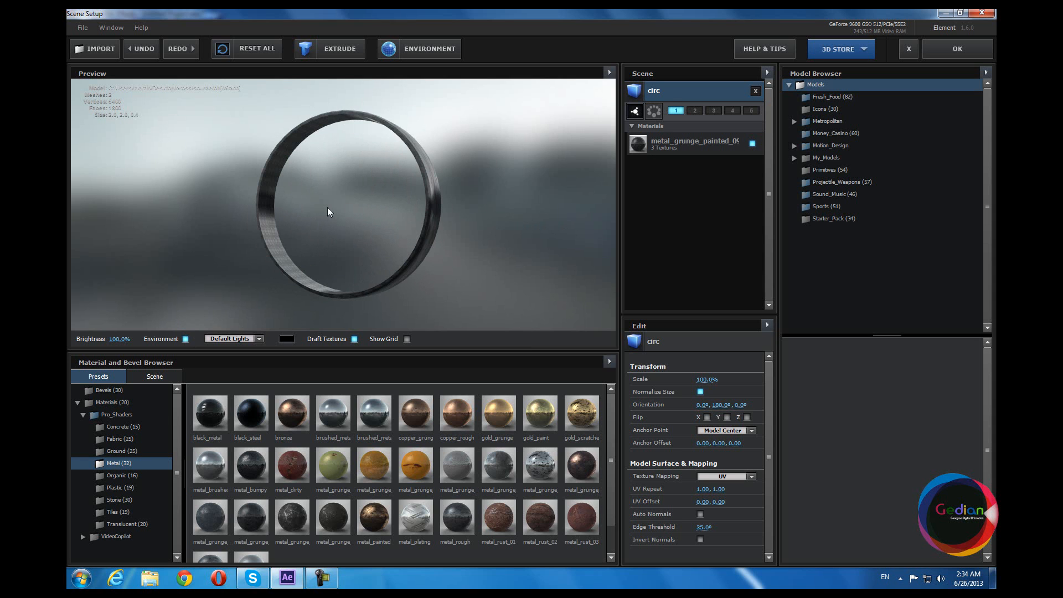
left_click_drag(465, 218, 425, 226)
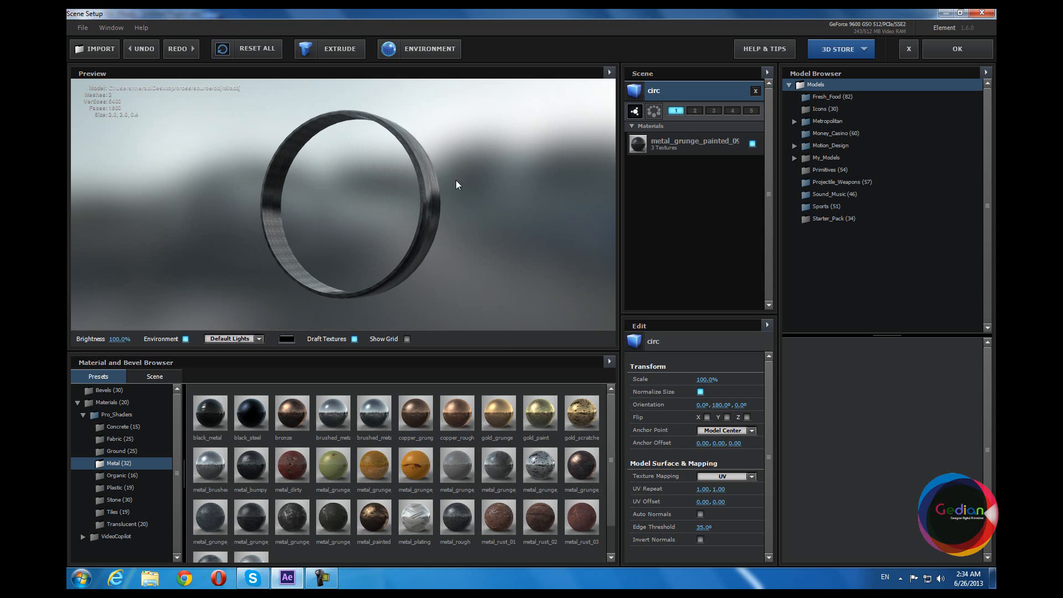
left_click_drag(496, 185, 432, 217)
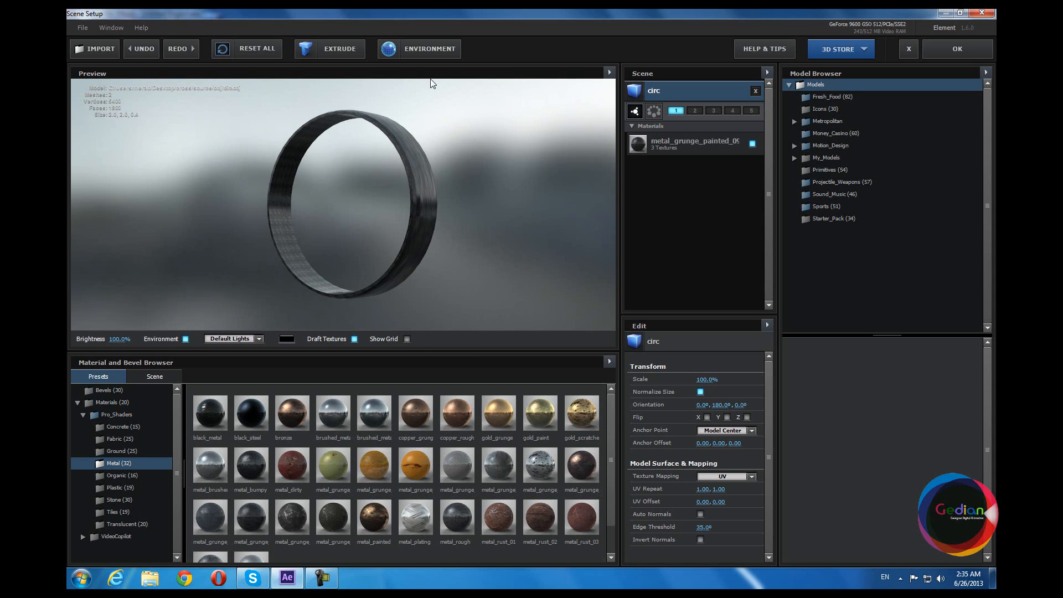
Try the Garden_blurred, Roof and Garage environment maps, and set the scene's environment to Parking.
left_click(422, 52)
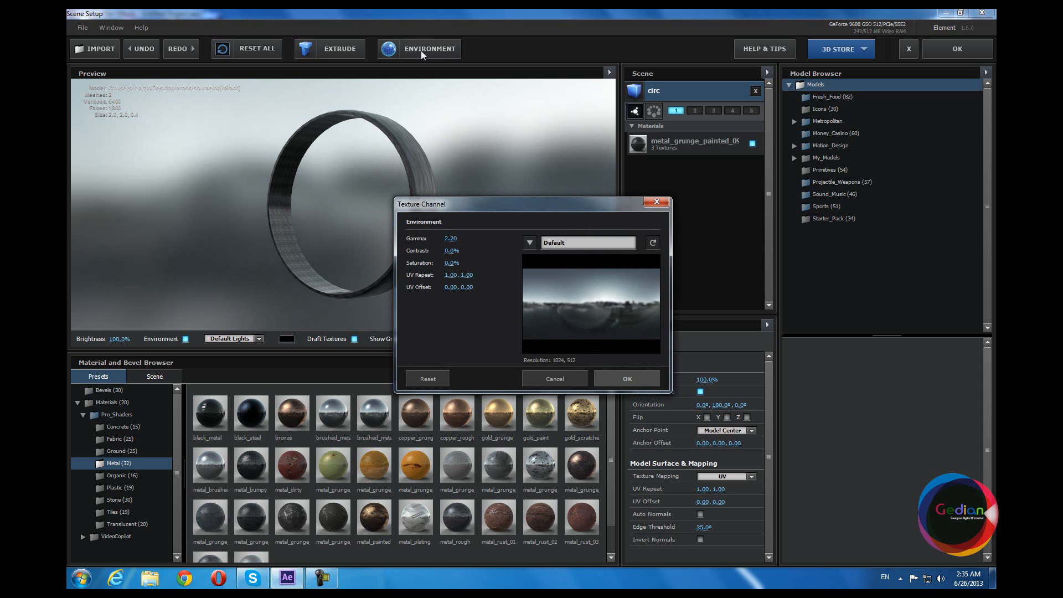
left_click_drag(536, 211, 525, 101)
left_click(519, 135)
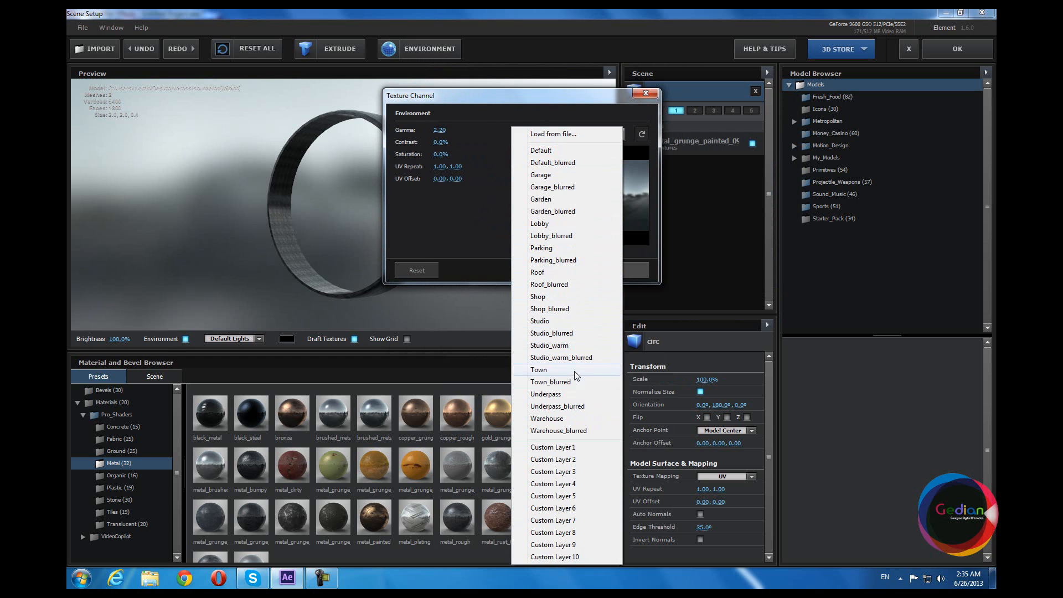
left_click(573, 214)
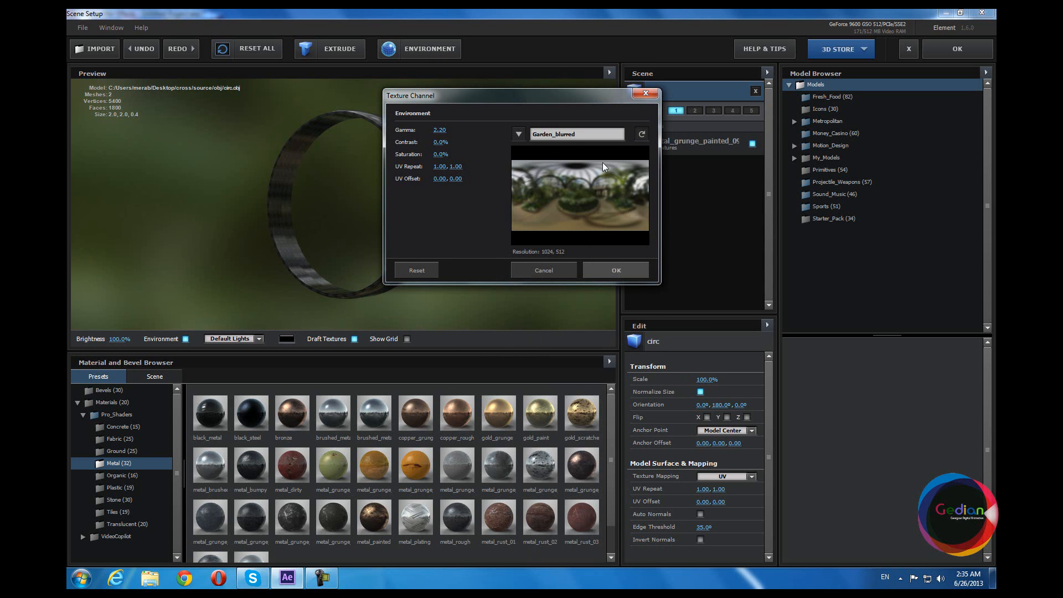
left_click(518, 134)
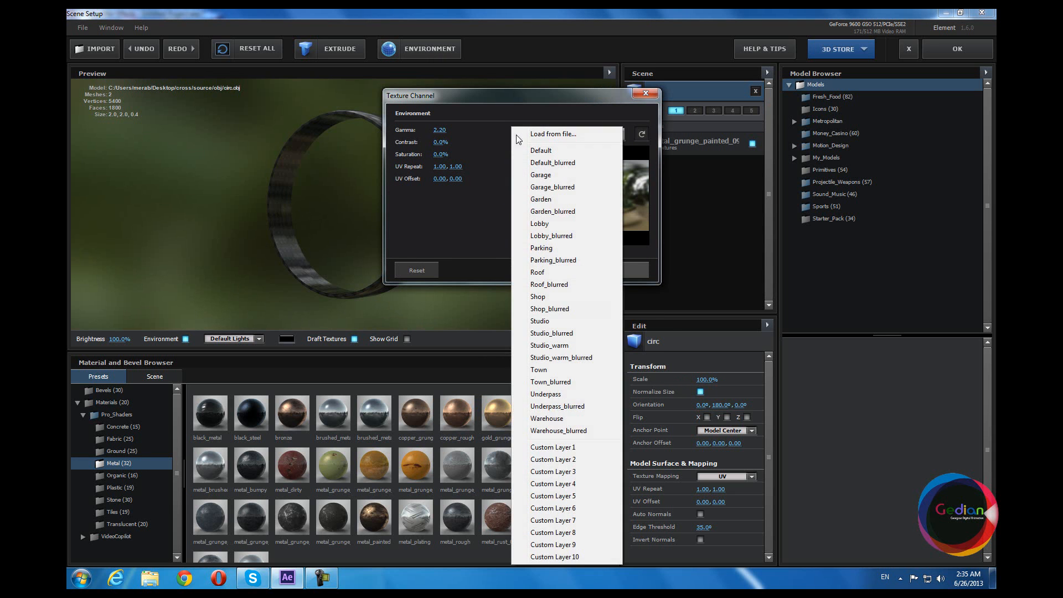
left_click(573, 275)
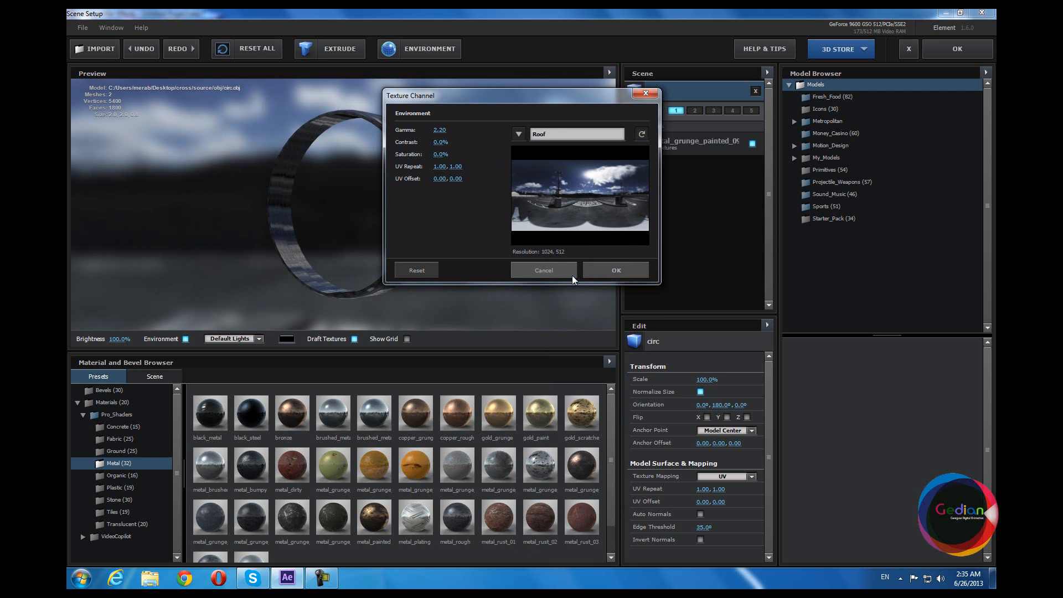
left_click(518, 134)
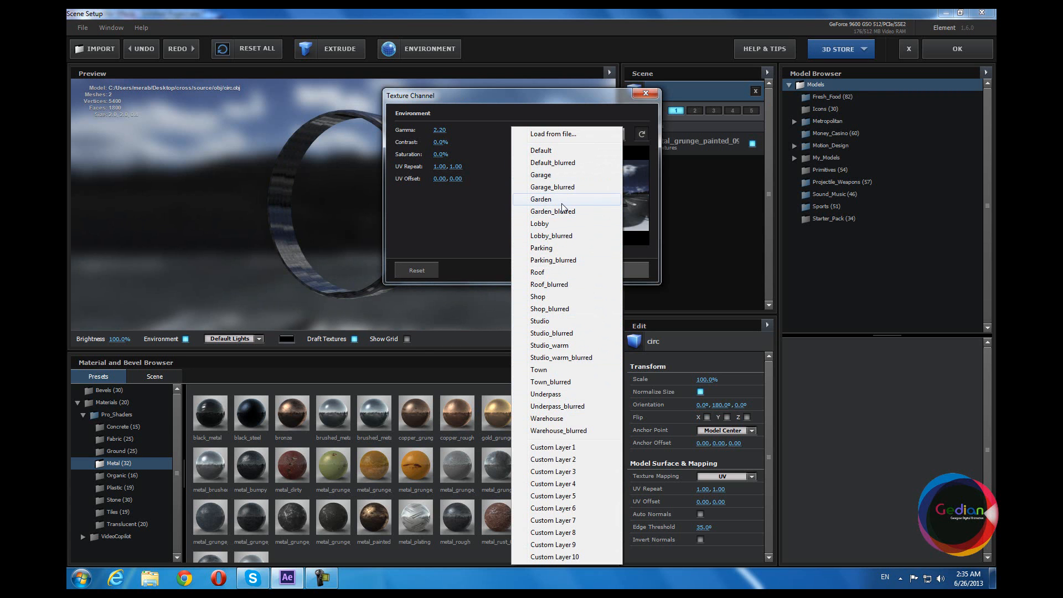
left_click(560, 175)
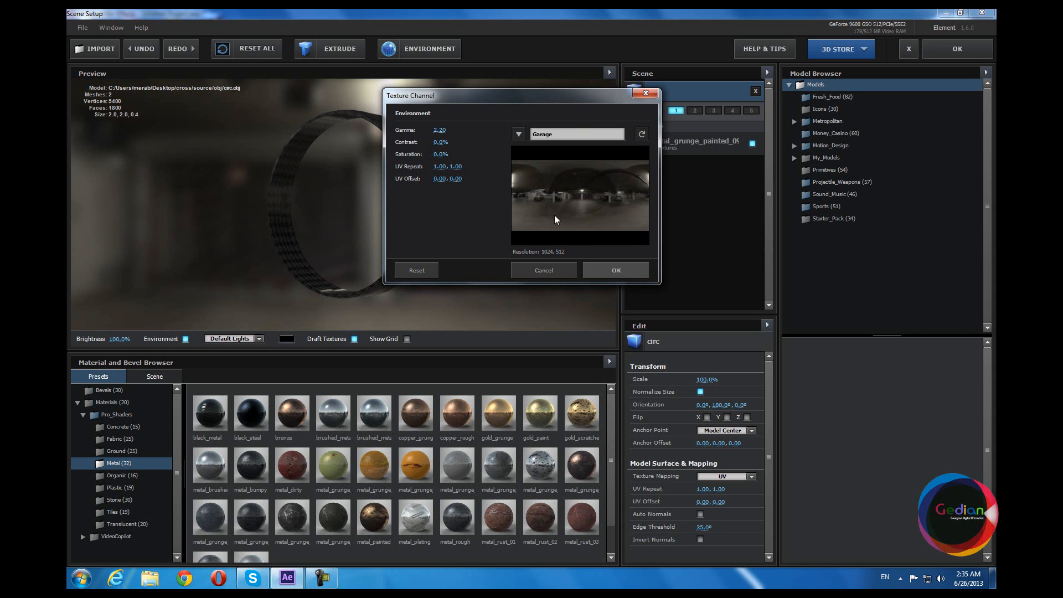
left_click(518, 134)
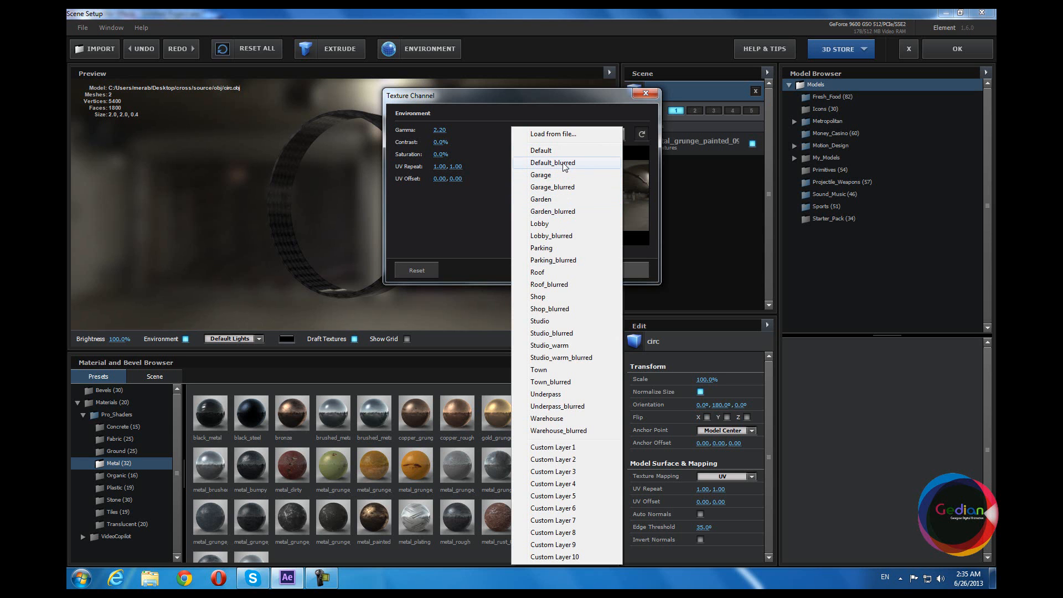
left_click(564, 250)
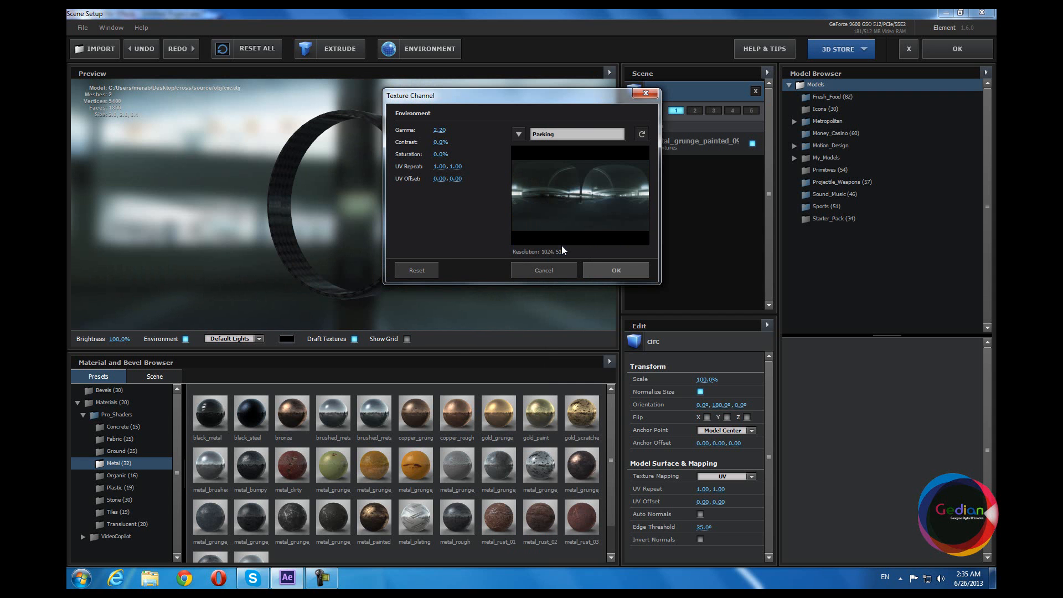
left_click(616, 270)
Examine the circ ring from several angles under the Parking environment and review its anchor point options.
left_click_drag(434, 243, 262, 243)
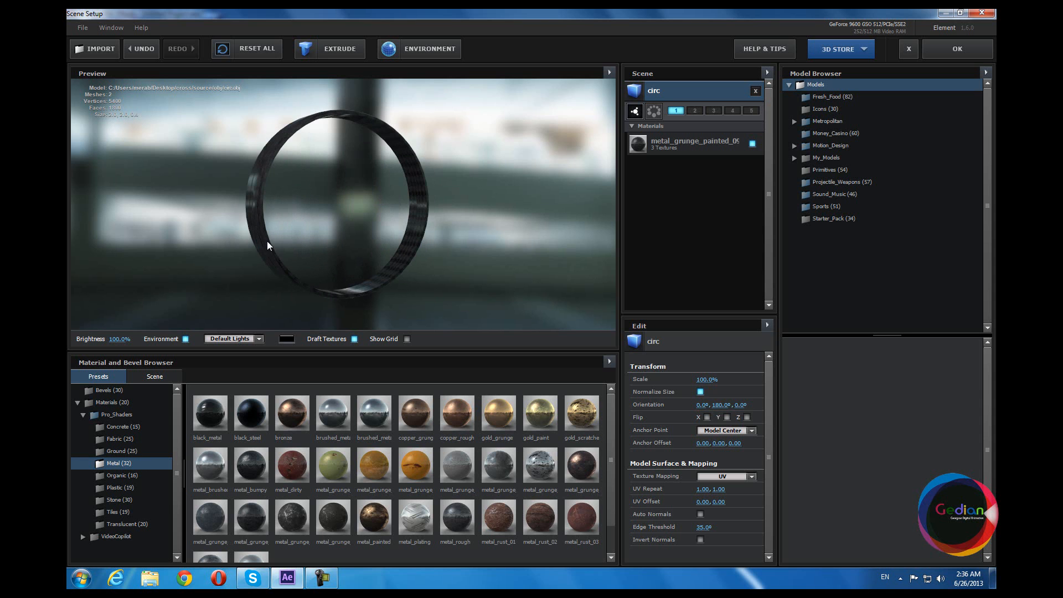
left_click_drag(354, 248, 357, 249)
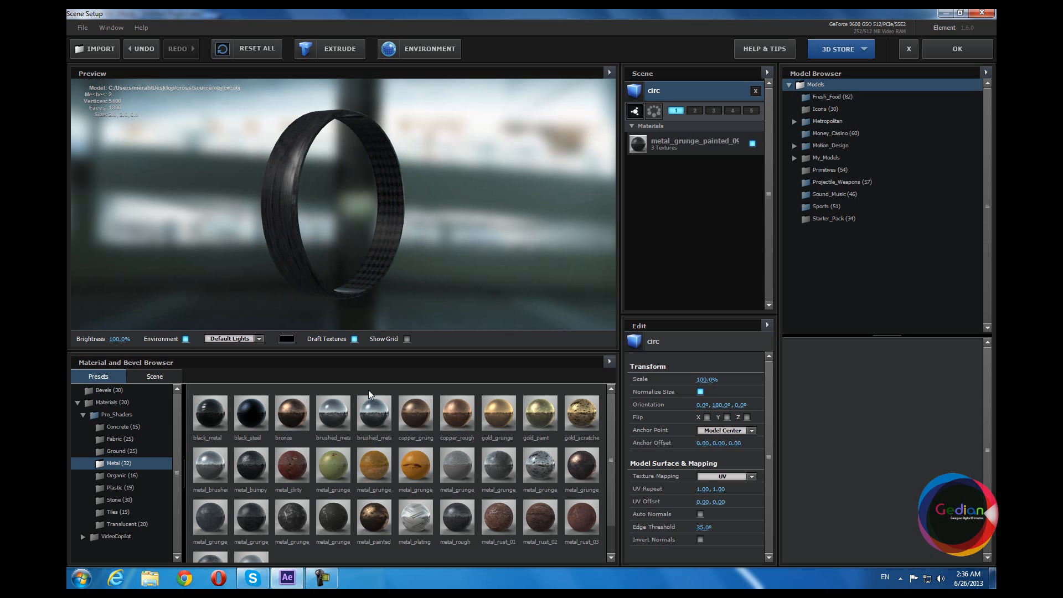
left_click_drag(451, 314, 404, 244)
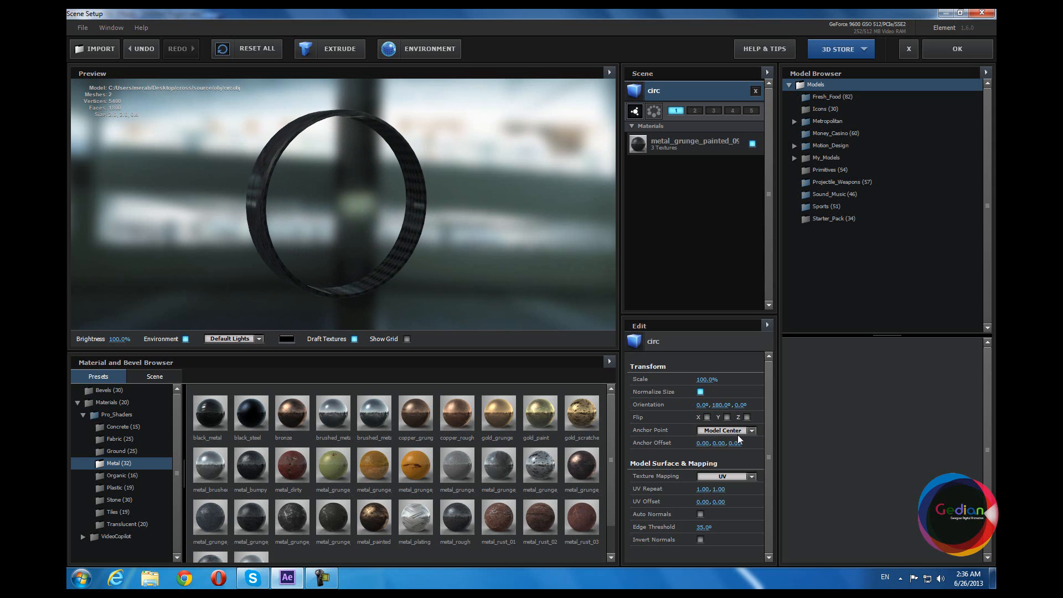
left_click(725, 430)
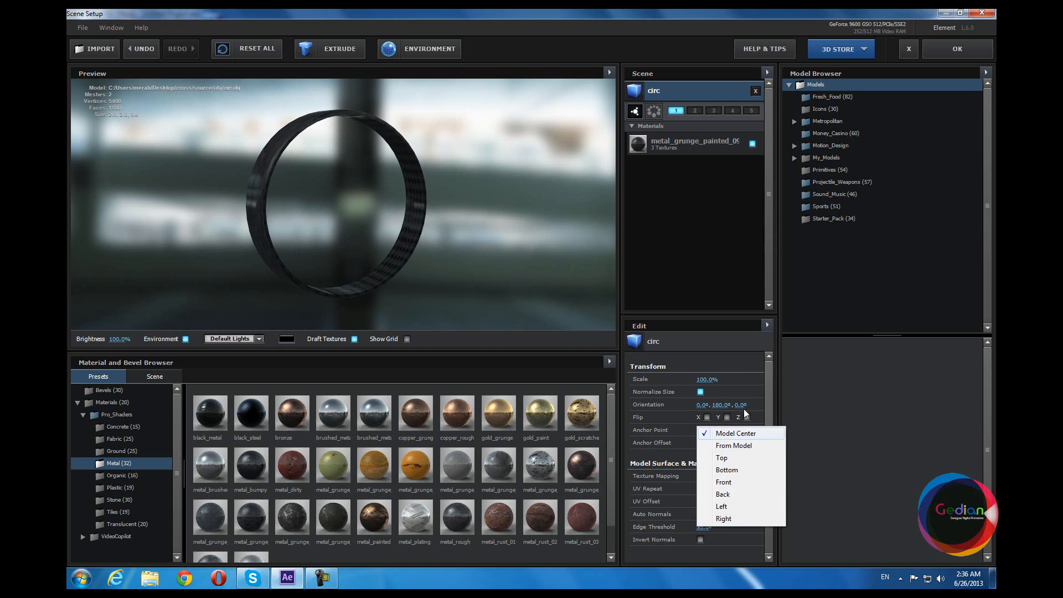
left_click(742, 368)
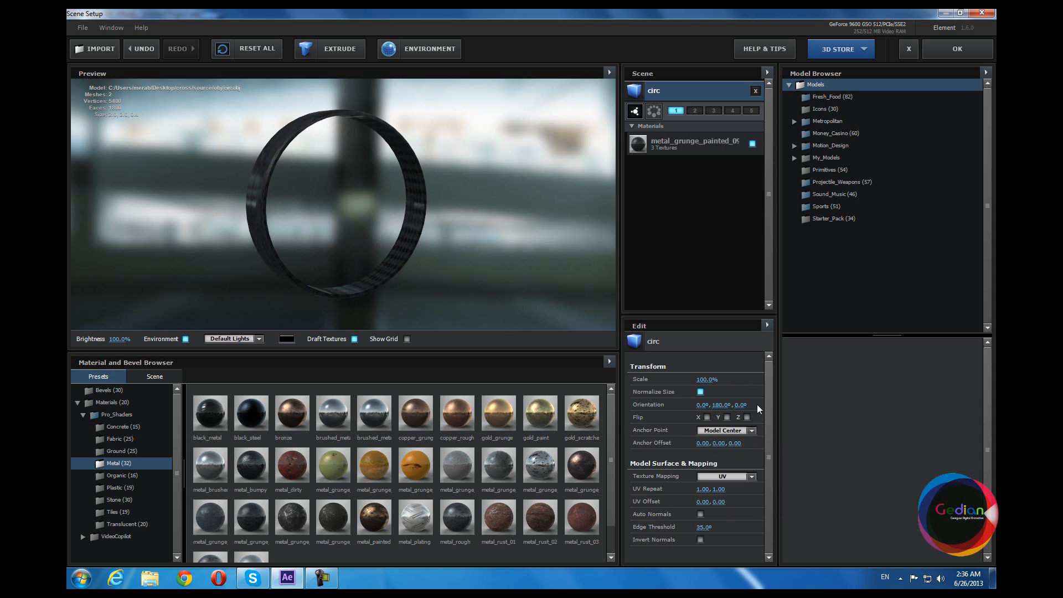
mouse_move(341, 196)
left_mouse_down()
mouse_move(388, 194)
mouse_move(346, 193)
left_mouse_up()
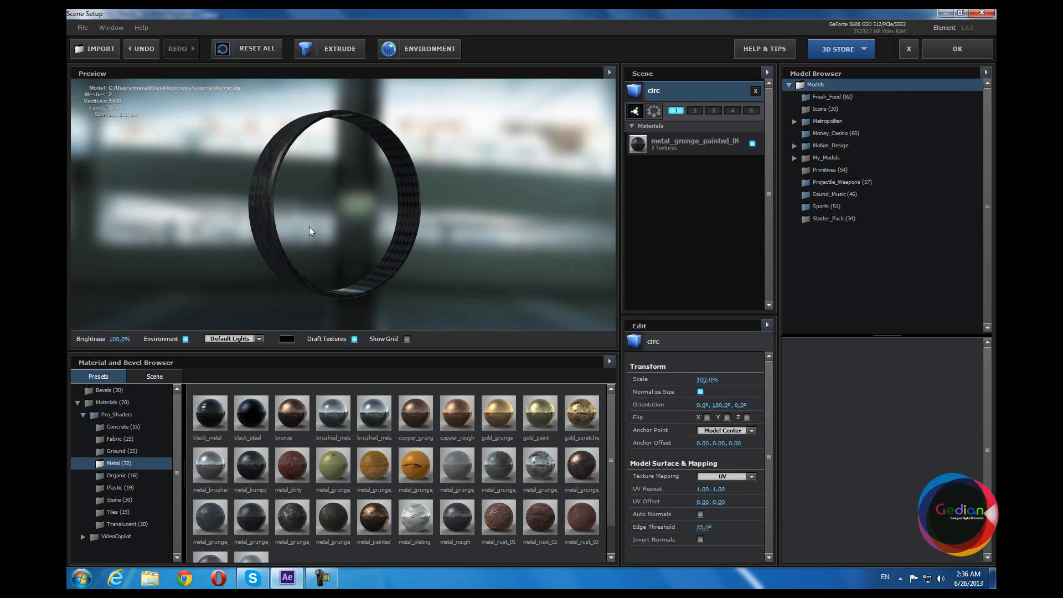
left_click_drag(342, 209, 328, 122)
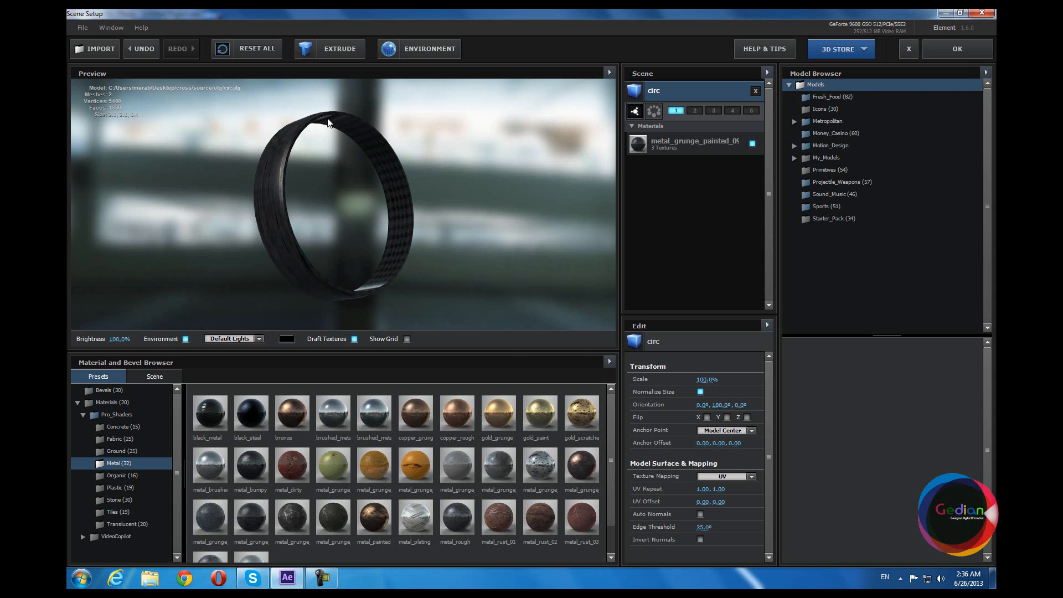
left_click_drag(318, 177, 329, 209)
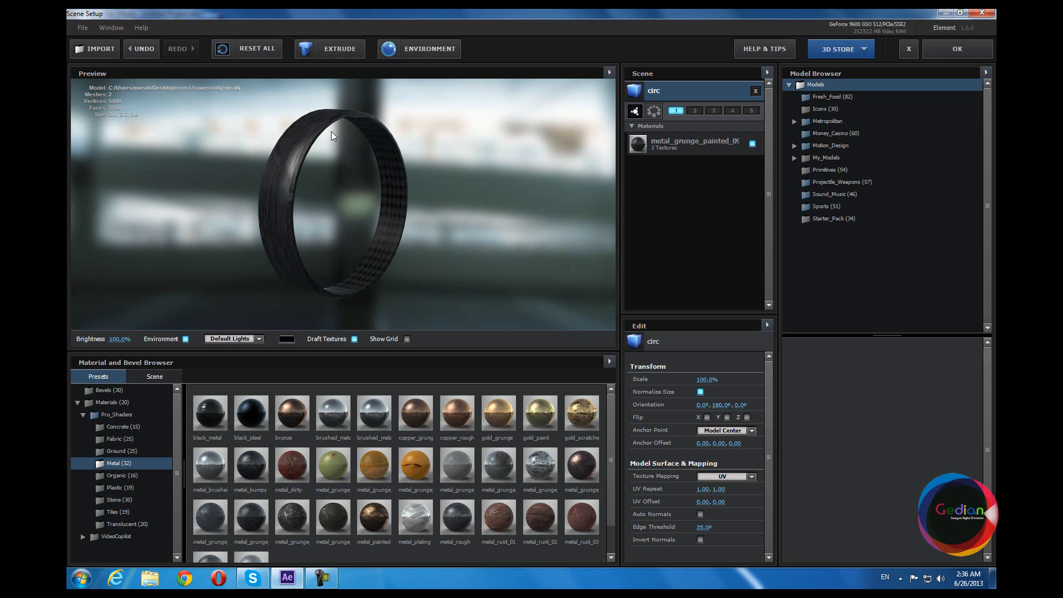
left_click(732, 431)
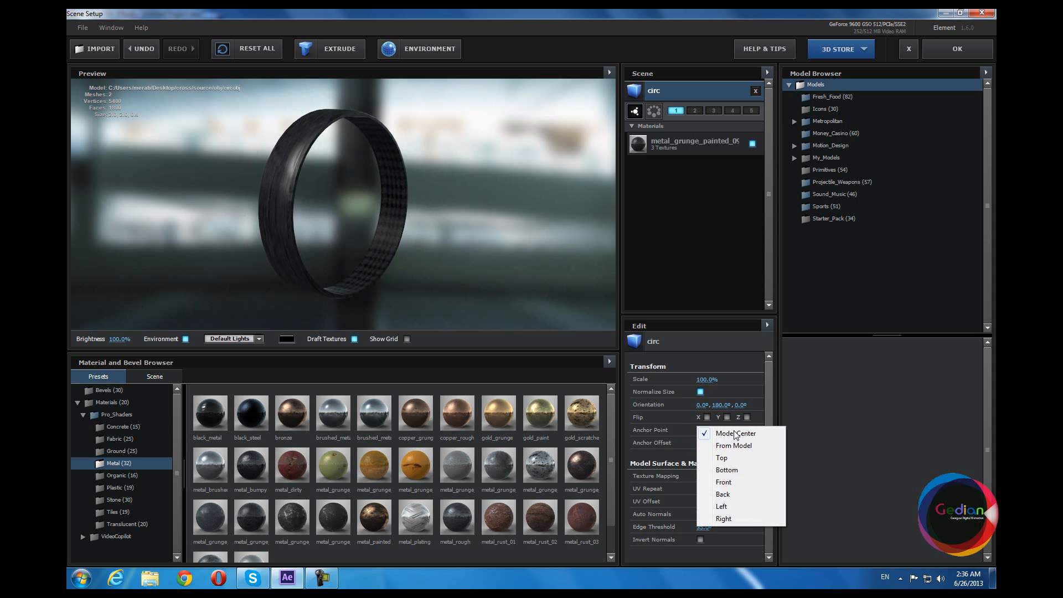
left_click(745, 378)
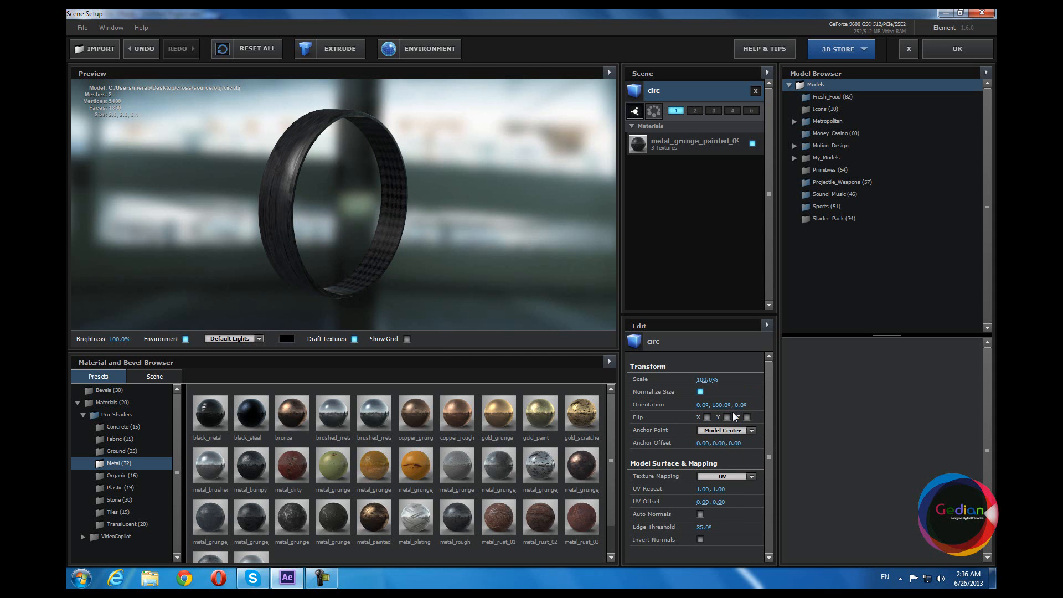
Show the grid in the preview and inspect the circ ring's placement against it from several angles.
left_click(407, 339)
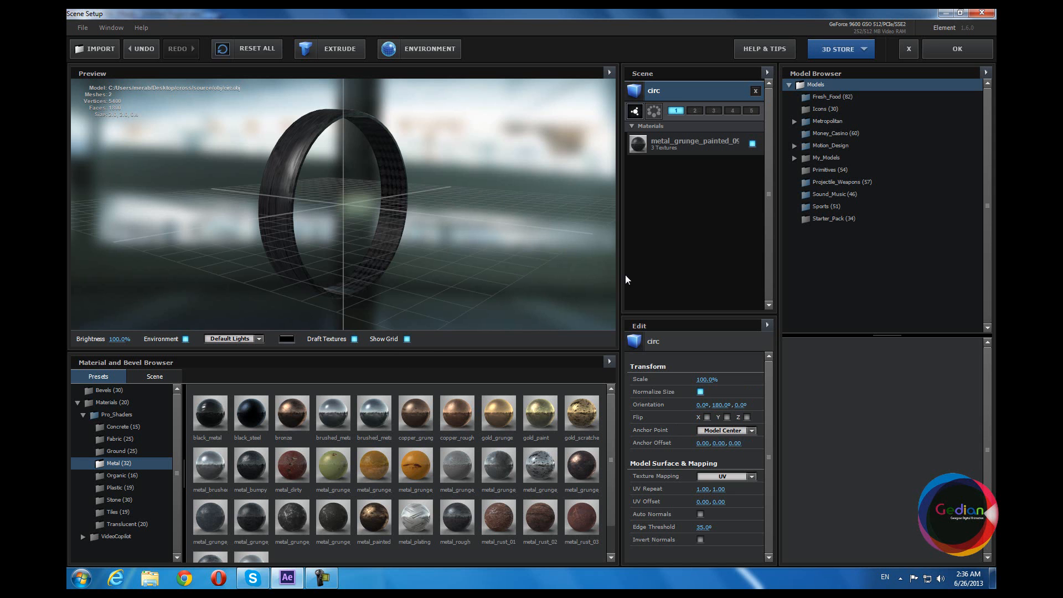
left_click_drag(452, 243, 329, 217)
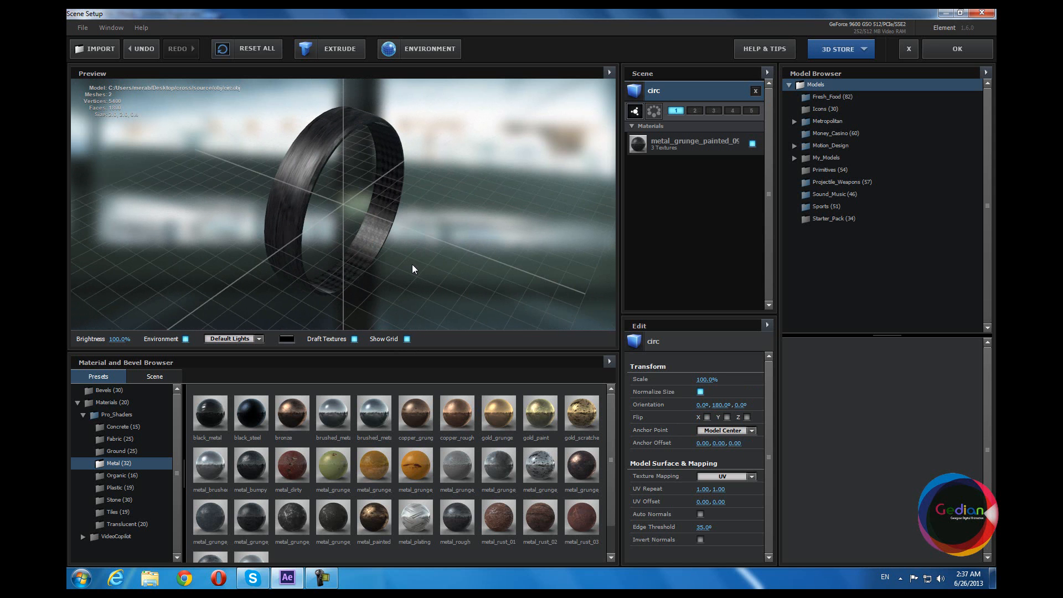
left_click_drag(412, 269, 415, 268)
left_click_drag(324, 276, 344, 268)
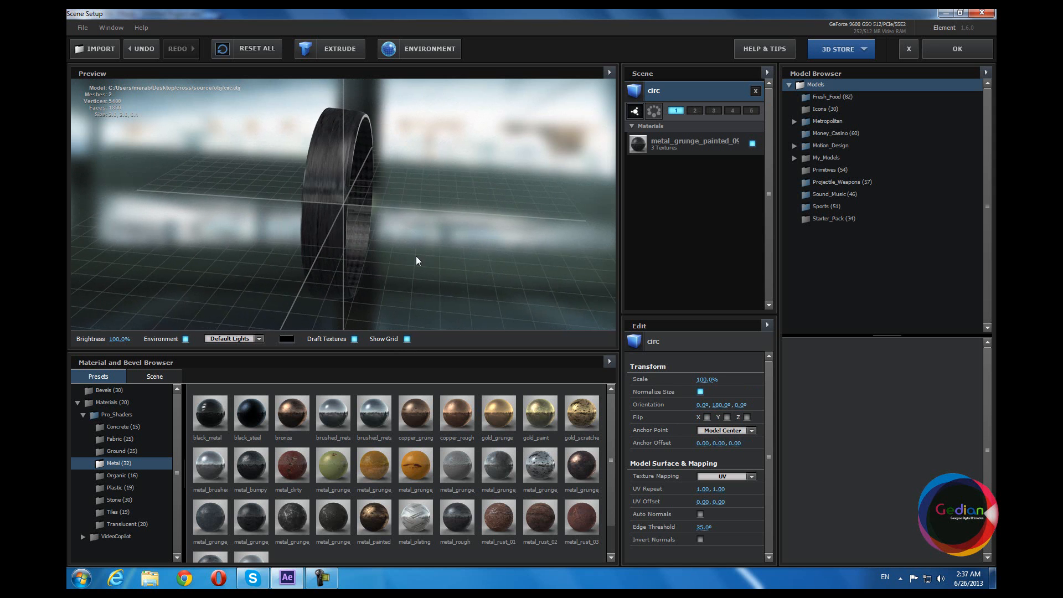
left_click_drag(434, 262, 517, 310)
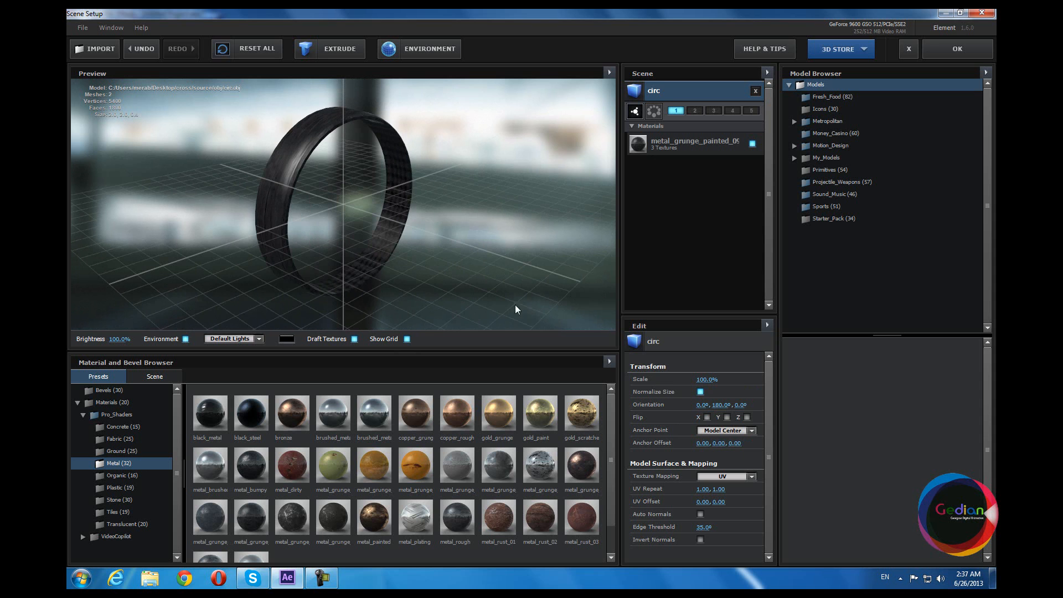
Try the From Model and Top anchor points on the circ ring, and return its anchor point to Model Center.
left_click(752, 431)
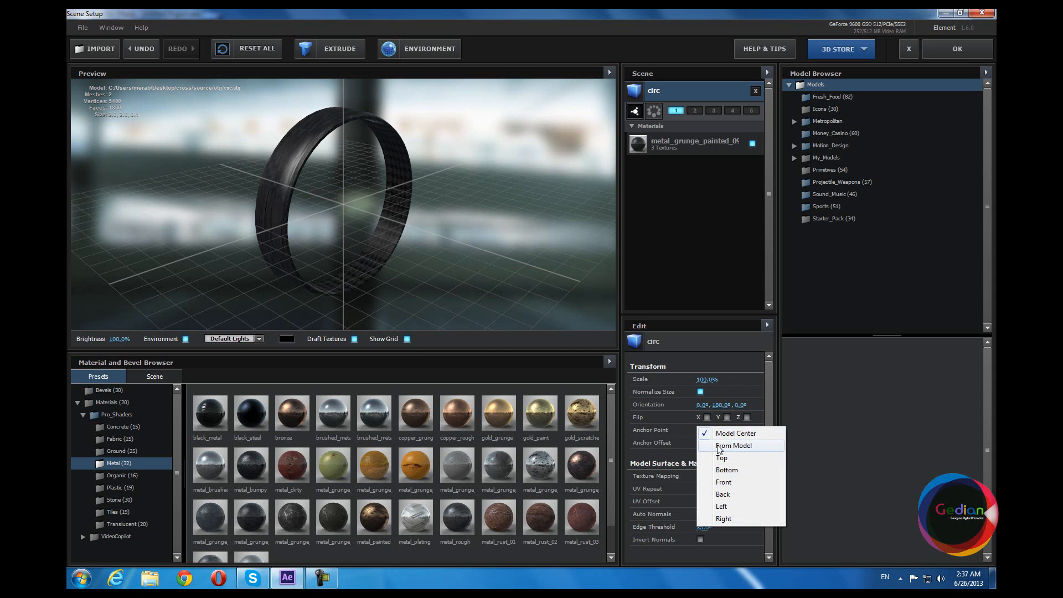
left_click(735, 446)
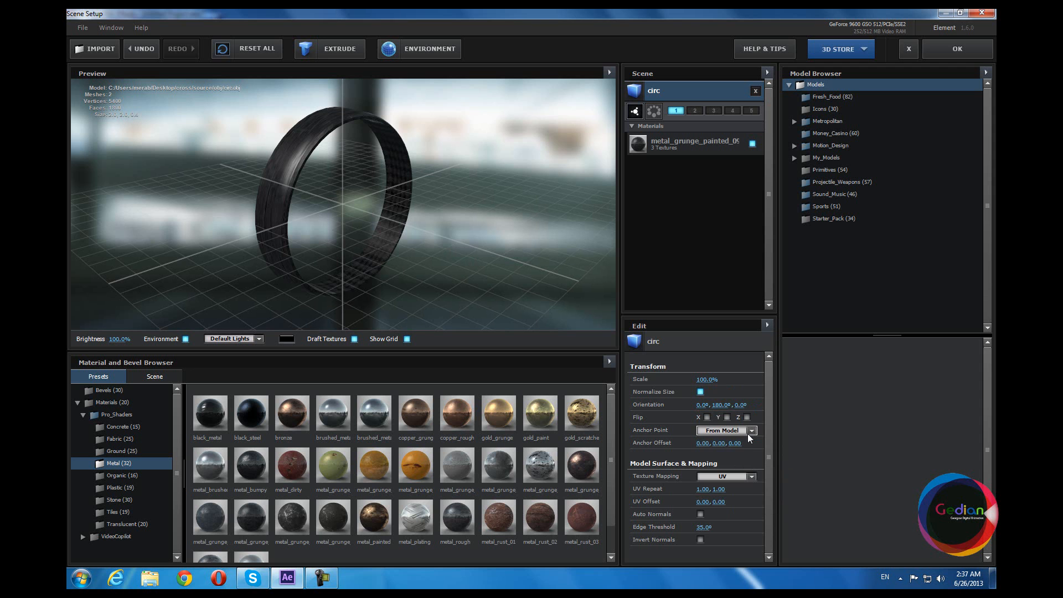
left_click(750, 434)
left_click(734, 460)
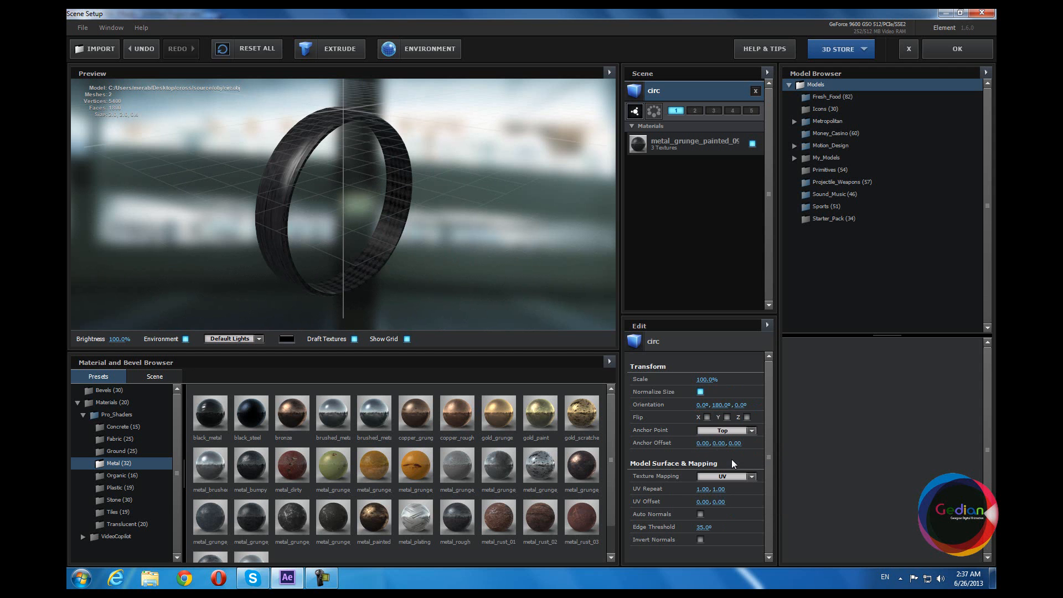
left_click_drag(305, 195, 362, 123)
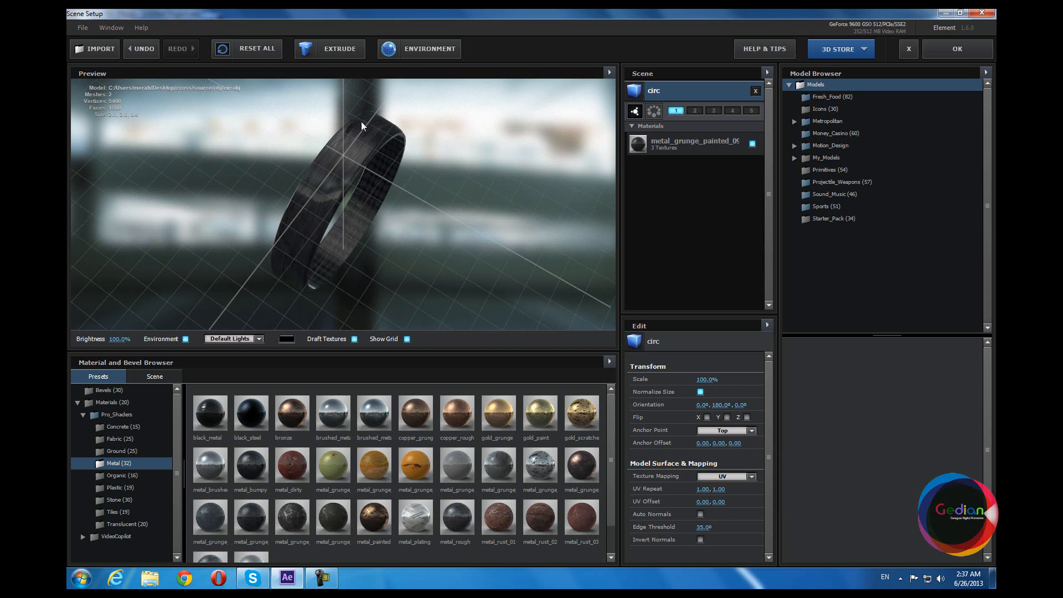
left_click_drag(441, 242, 424, 222)
left_click(737, 431)
left_click(737, 435)
mouse_move(389, 274)
left_mouse_down()
mouse_move(458, 266)
mouse_move(396, 268)
left_mouse_up()
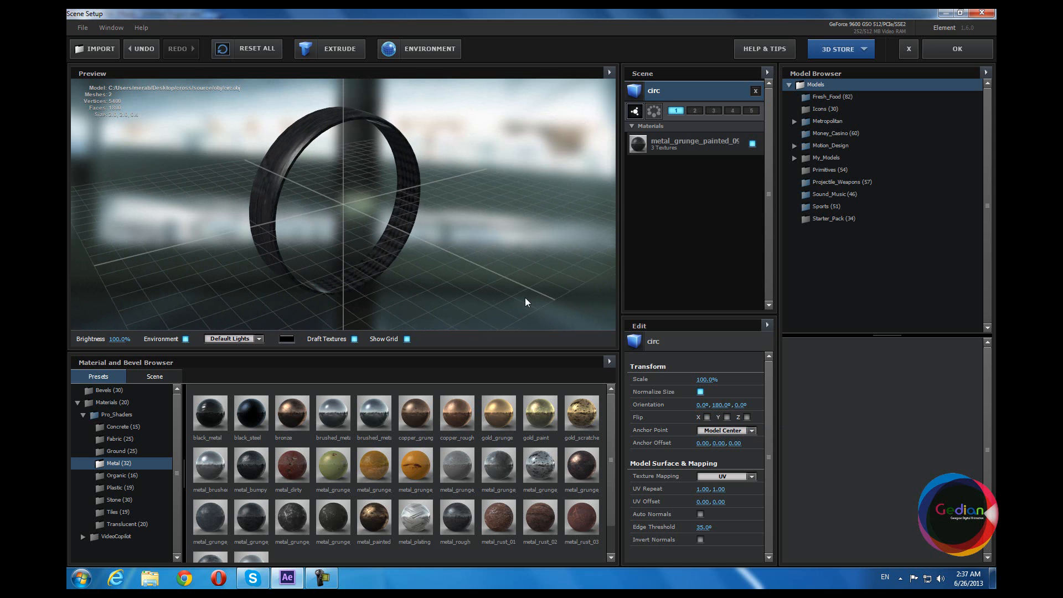
Check the circ ring from several angles against the grid and accept the scene setup to return to the composition.
mouse_move(402, 224)
left_mouse_down()
mouse_move(414, 223)
mouse_move(404, 209)
left_mouse_up()
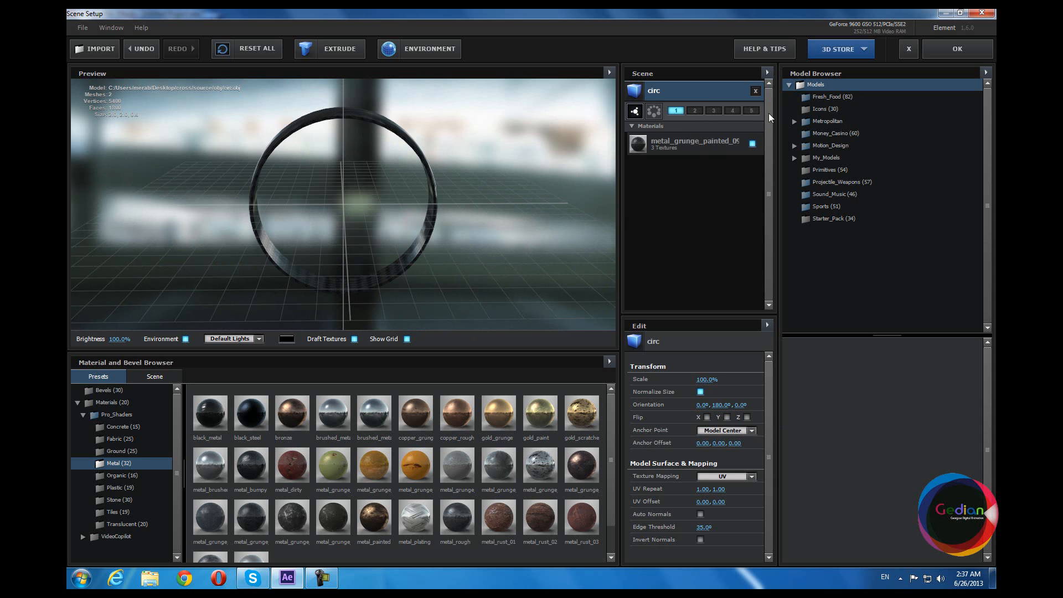
left_click_drag(413, 205, 474, 207)
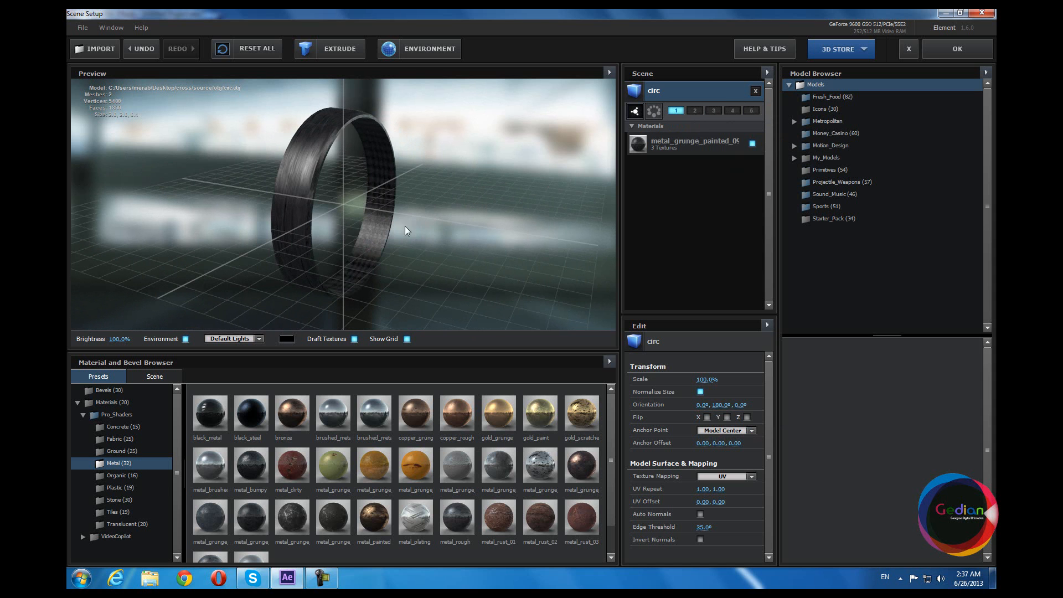
left_click_drag(418, 228, 375, 235)
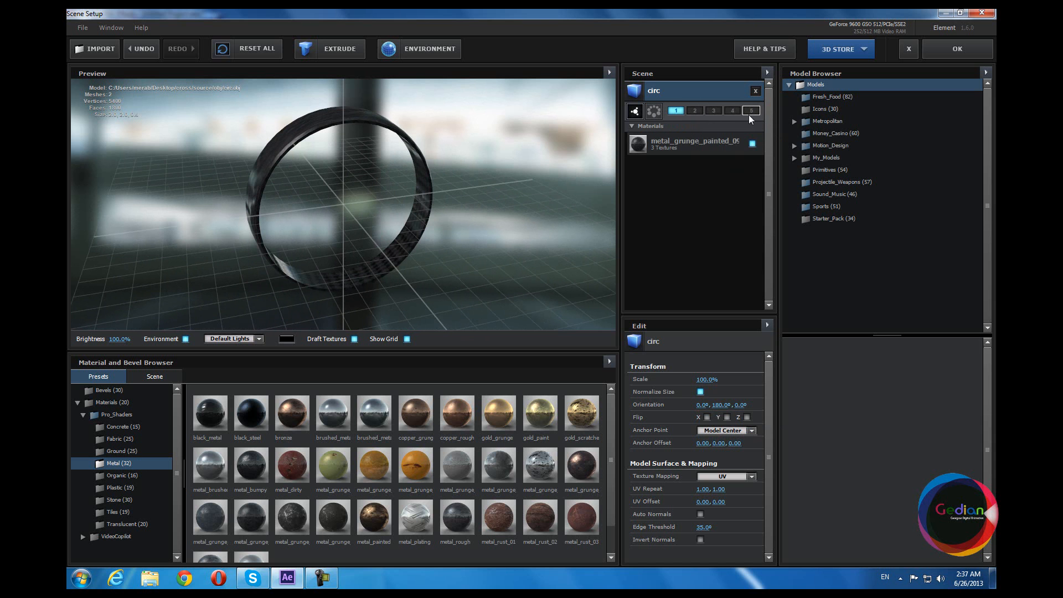
left_click_drag(363, 239, 383, 254)
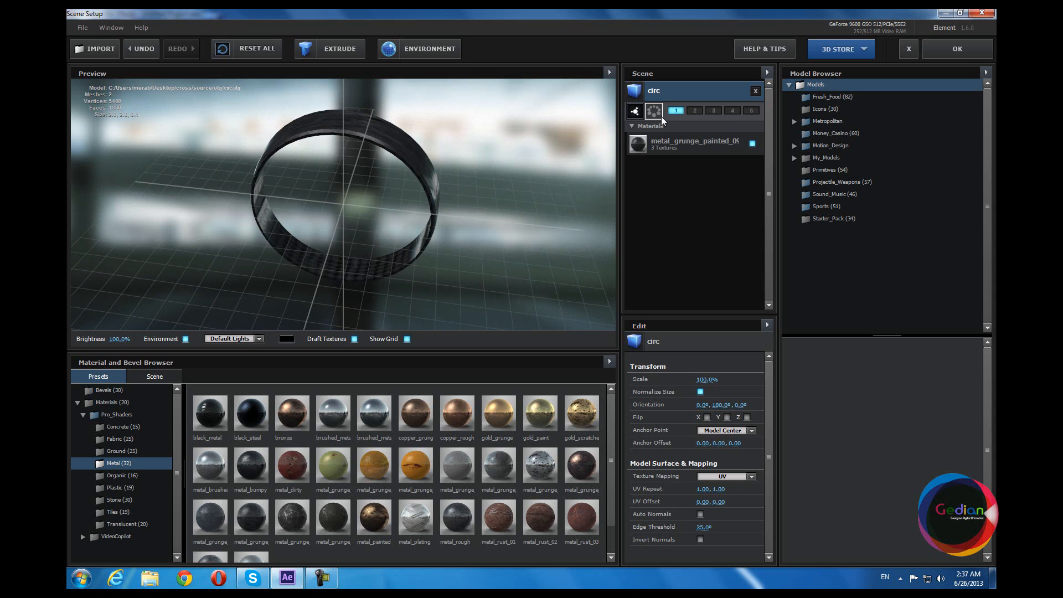
left_click_drag(133, 280, 401, 247)
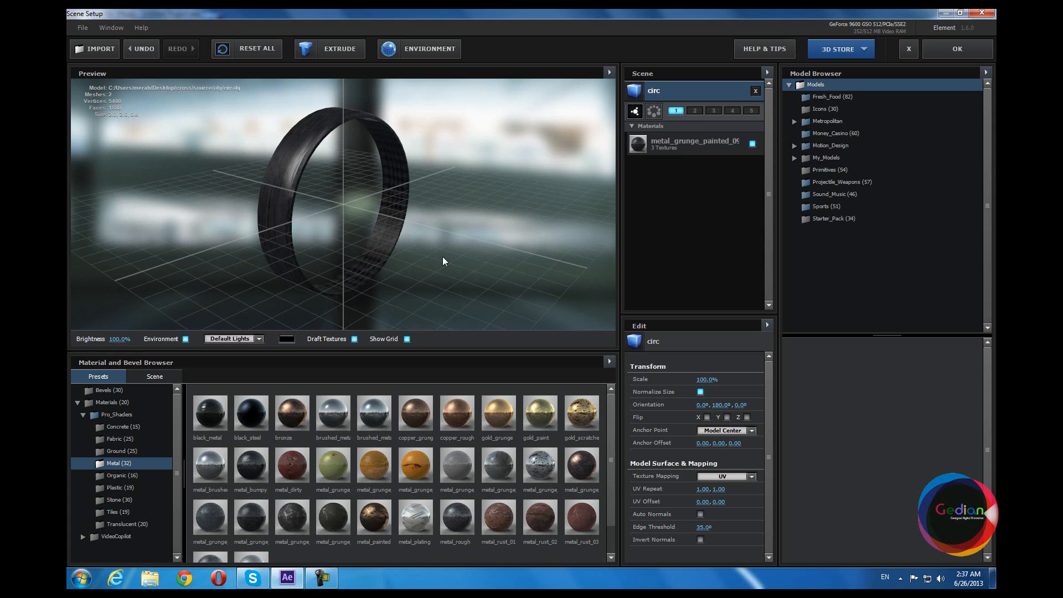
left_click(955, 55)
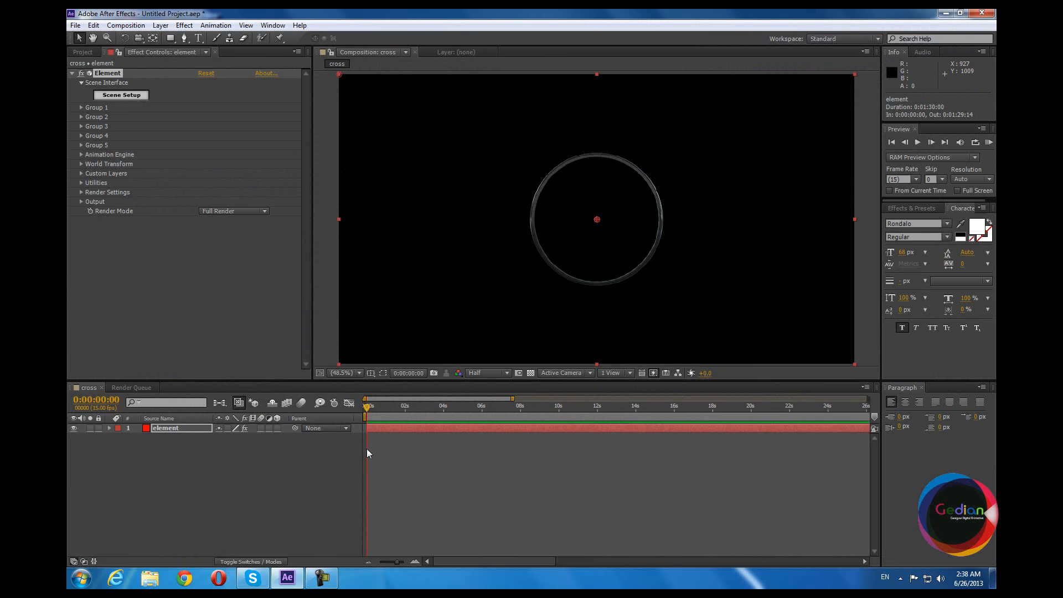
Add a new camera layer with the default settings to the cross composition.
right_click(271, 470)
mouse_move(367, 346)
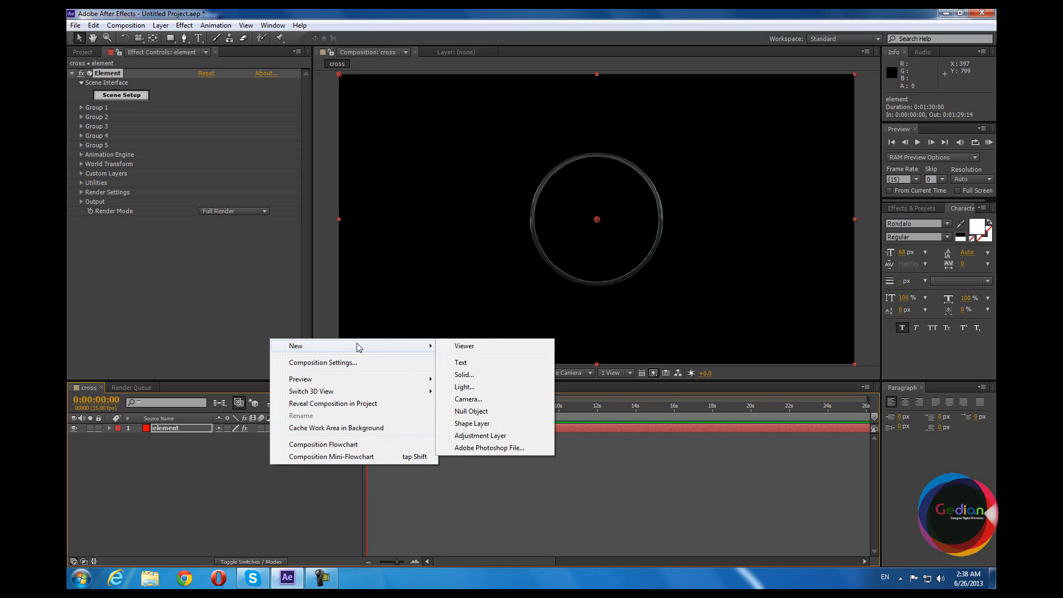
left_click(470, 400)
left_click(644, 416)
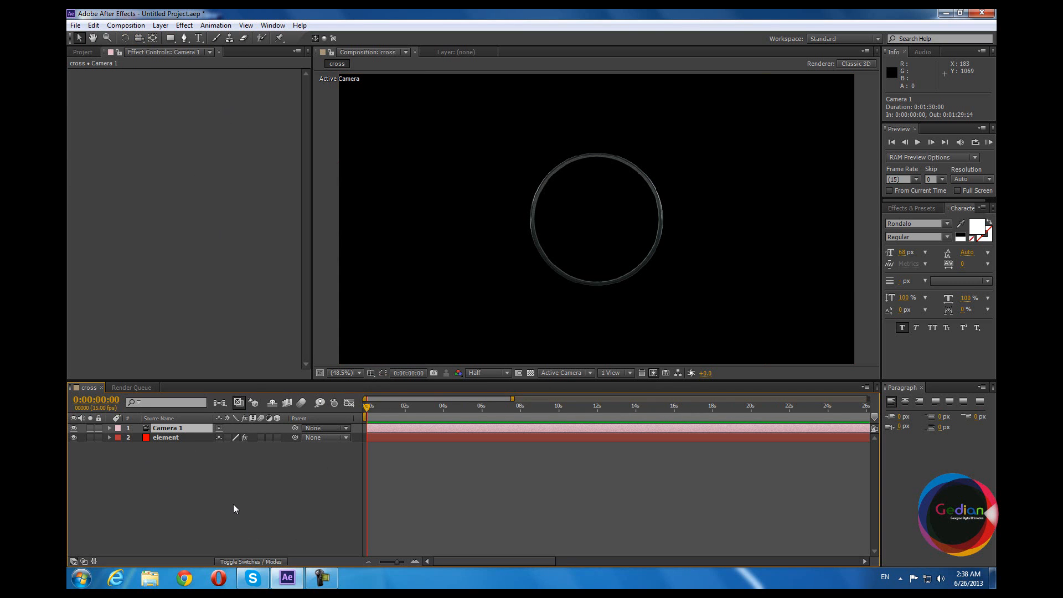
right_click(245, 481)
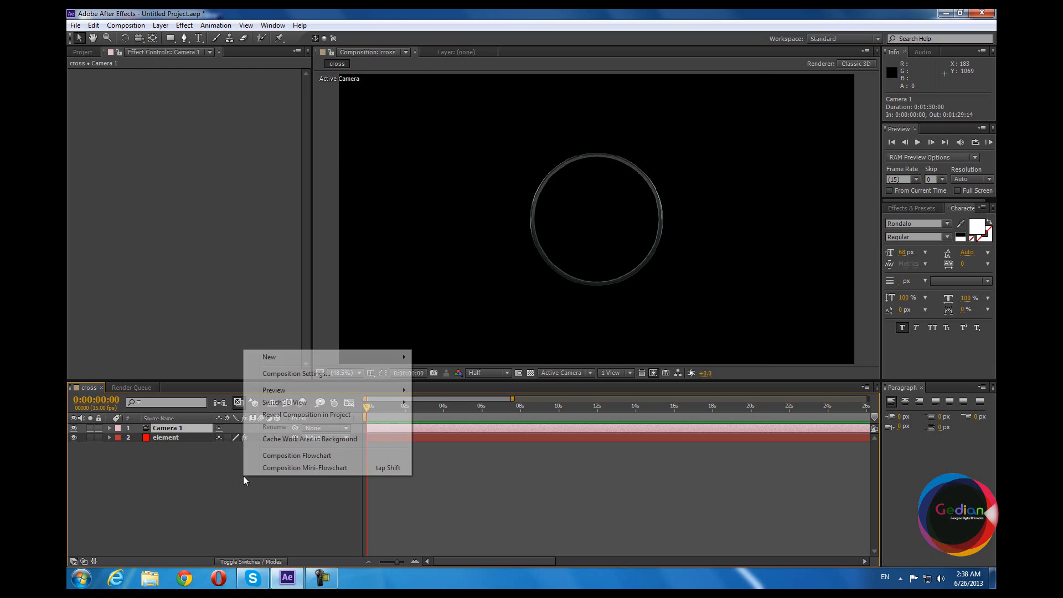
mouse_move(287, 360)
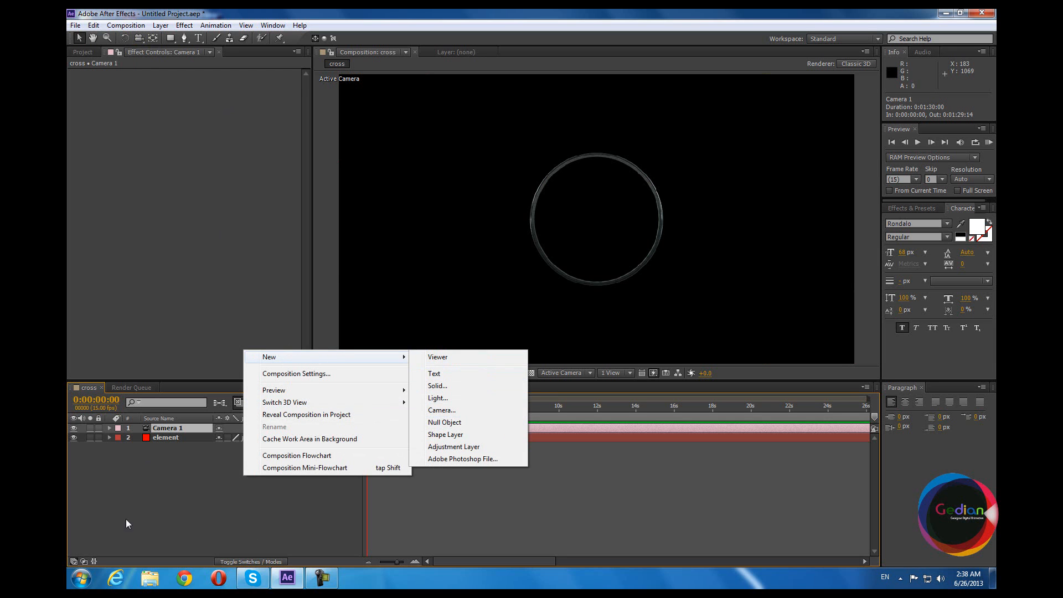
left_click(266, 498)
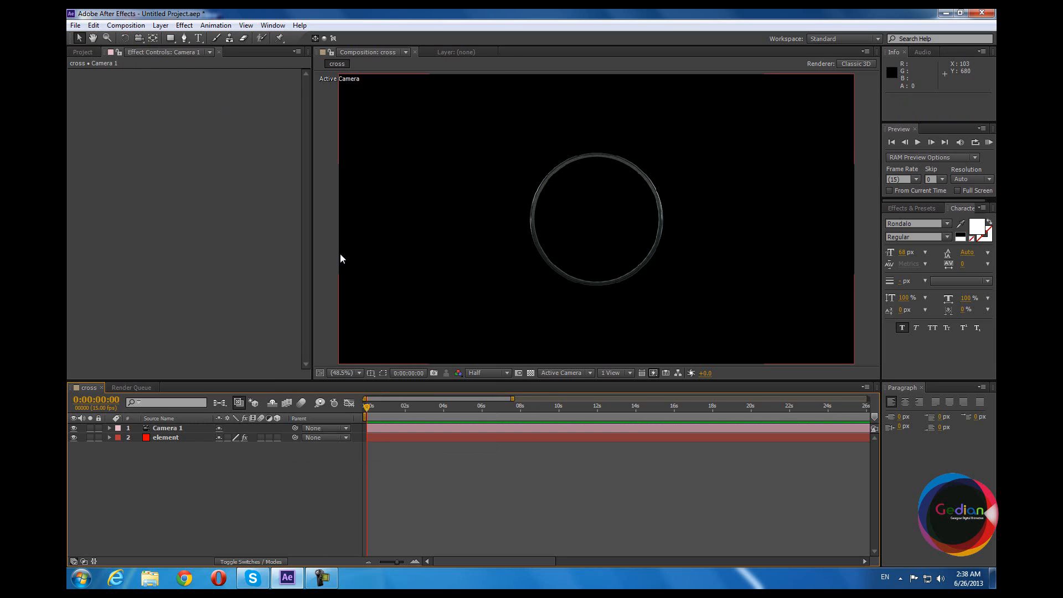
Orbit Camera 1 around the circ ring with the Orbit Camera Tool to a position of about 3593, 732, -374.
left_click(238, 430)
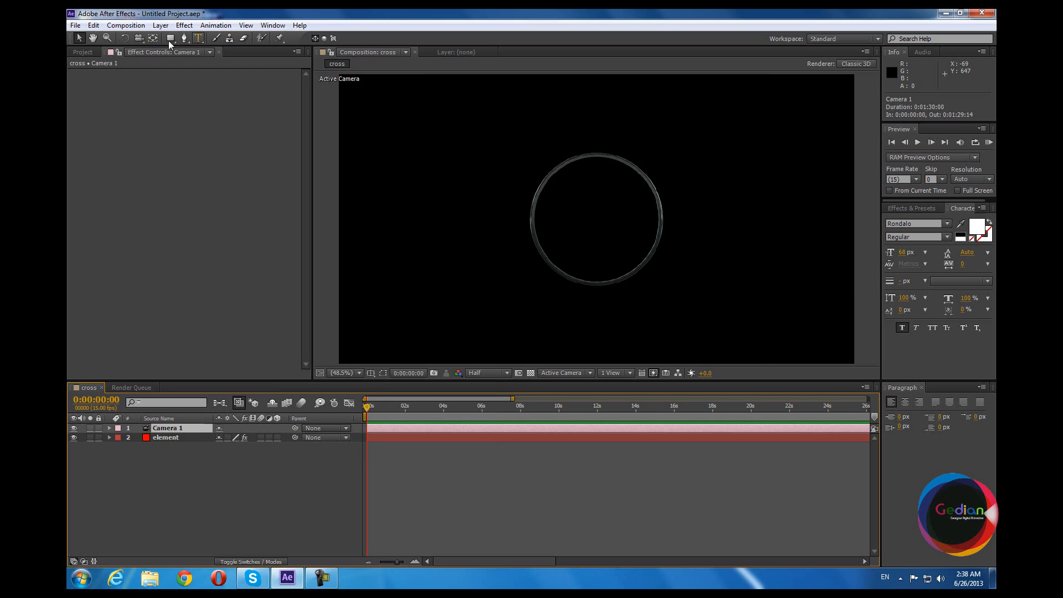
left_click(142, 42)
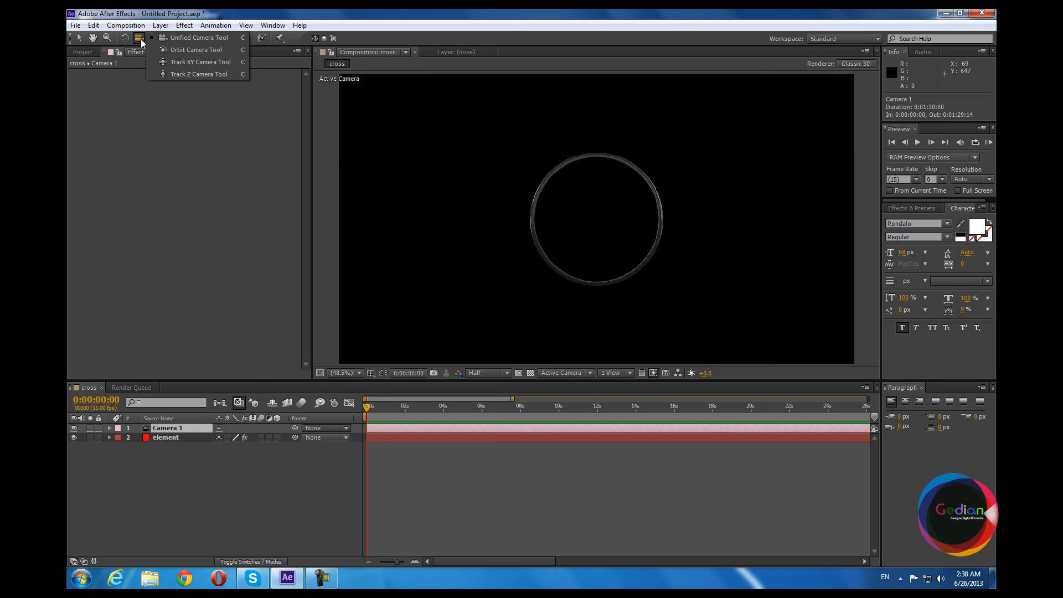
left_click(196, 50)
left_click_drag(548, 218, 486, 216)
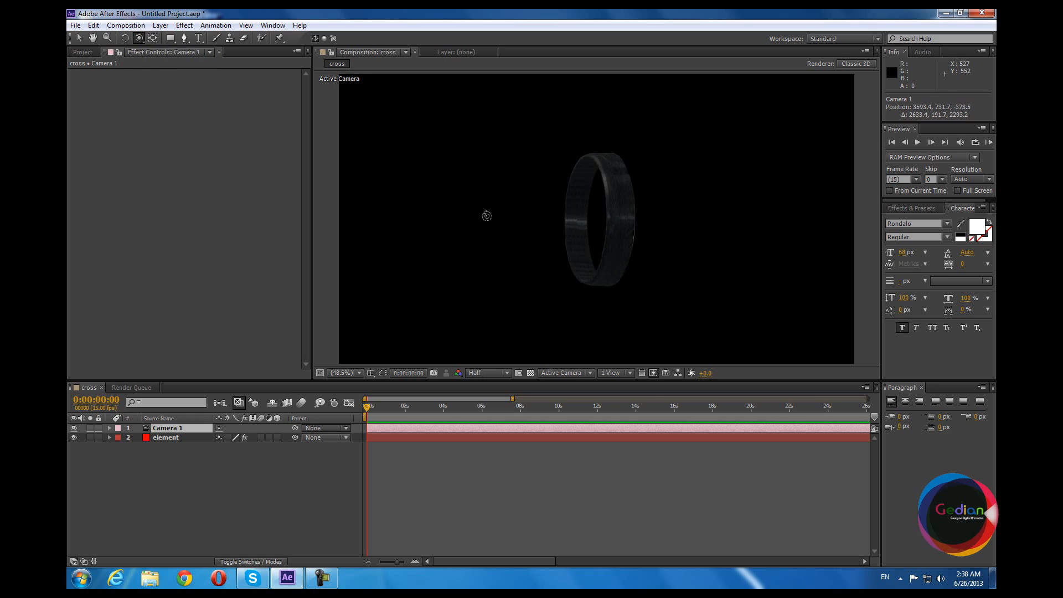
Shift the camera sideways with the Track XY Camera Tool and pull it away from the ring with the Track Z Camera Tool.
left_click_drag(139, 38, 194, 60)
left_click_drag(550, 218, 650, 218)
left_click_drag(139, 38, 164, 74)
left_click_drag(559, 149, 551, 304)
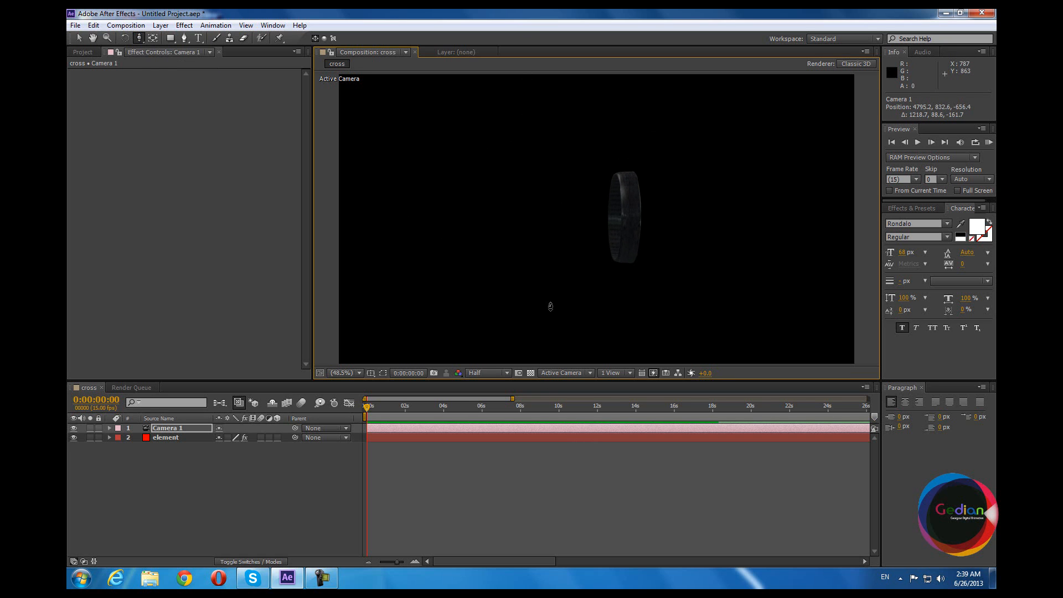
Orbit the camera back to face the ring, at a position of about 384, 937, -3985.
left_click_drag(138, 42, 166, 48)
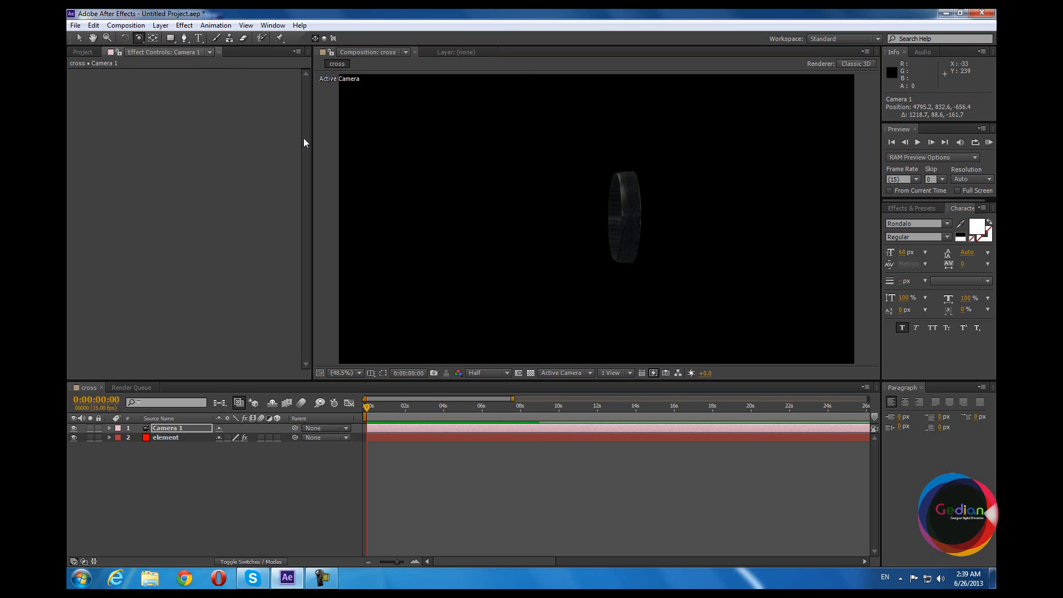
left_click_drag(583, 234, 659, 212)
left_click_drag(613, 225, 610, 231)
Reveal Camera 1's Transform properties and orbit the camera to an oblique view of the ring, at about -1307, 1077, -3288.
left_click(181, 430)
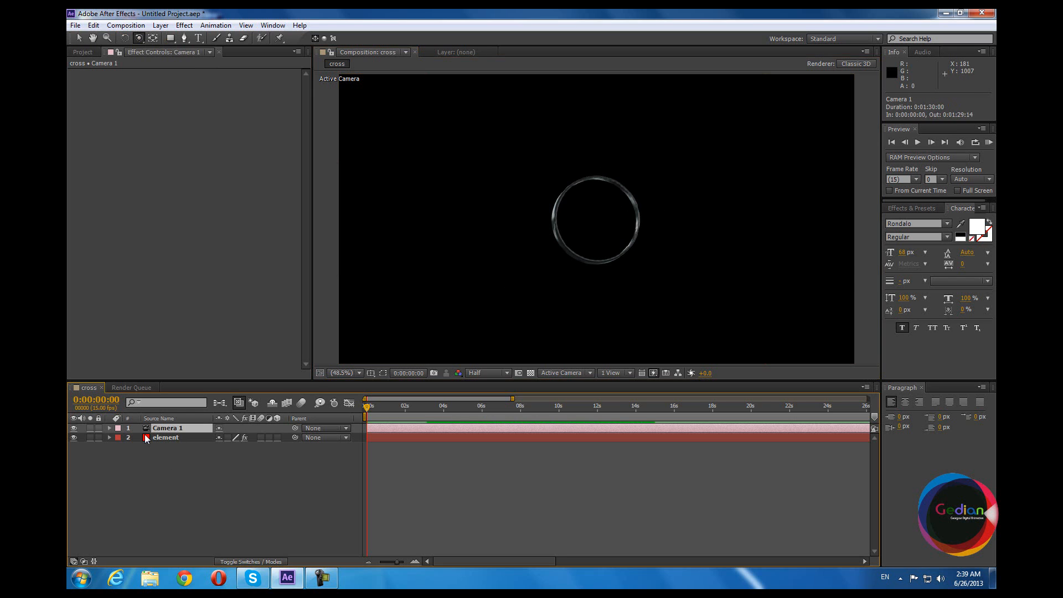
left_click(108, 429)
left_click(109, 429)
left_click(118, 439)
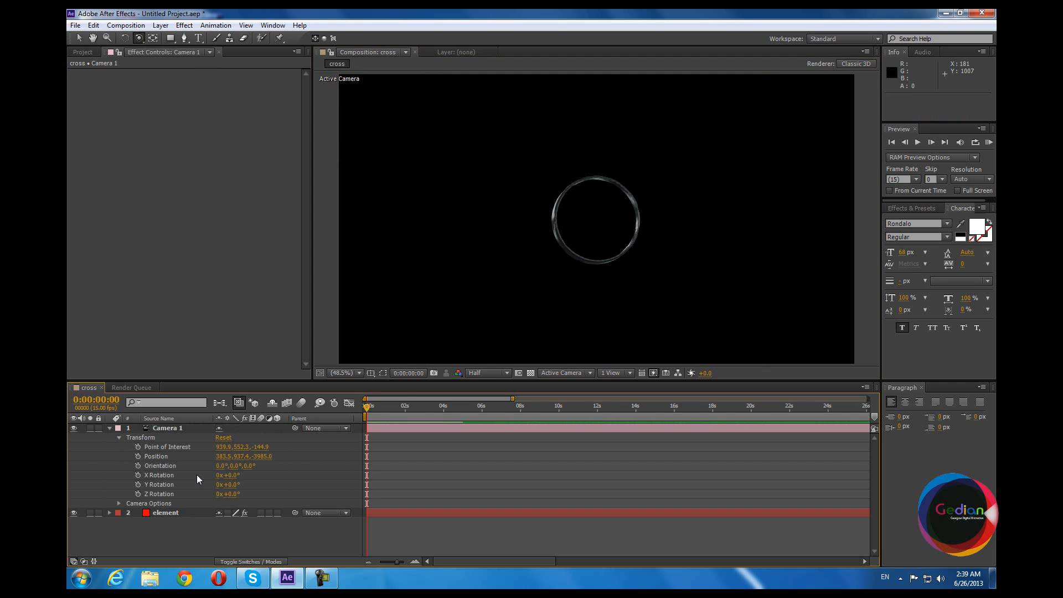
left_click_drag(609, 222, 540, 222)
left_click_drag(587, 194, 560, 215)
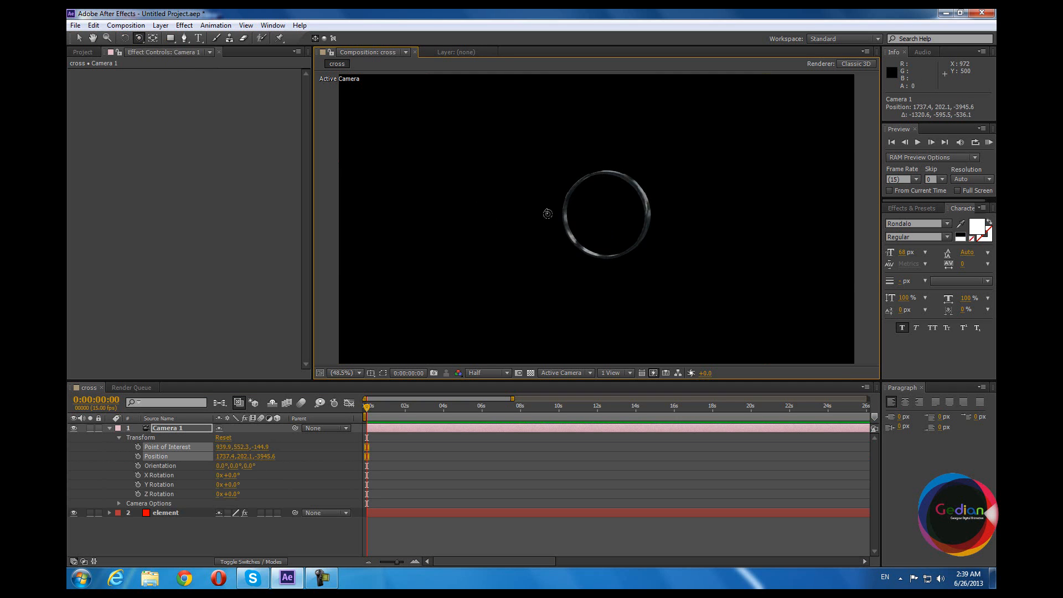
left_click(180, 431)
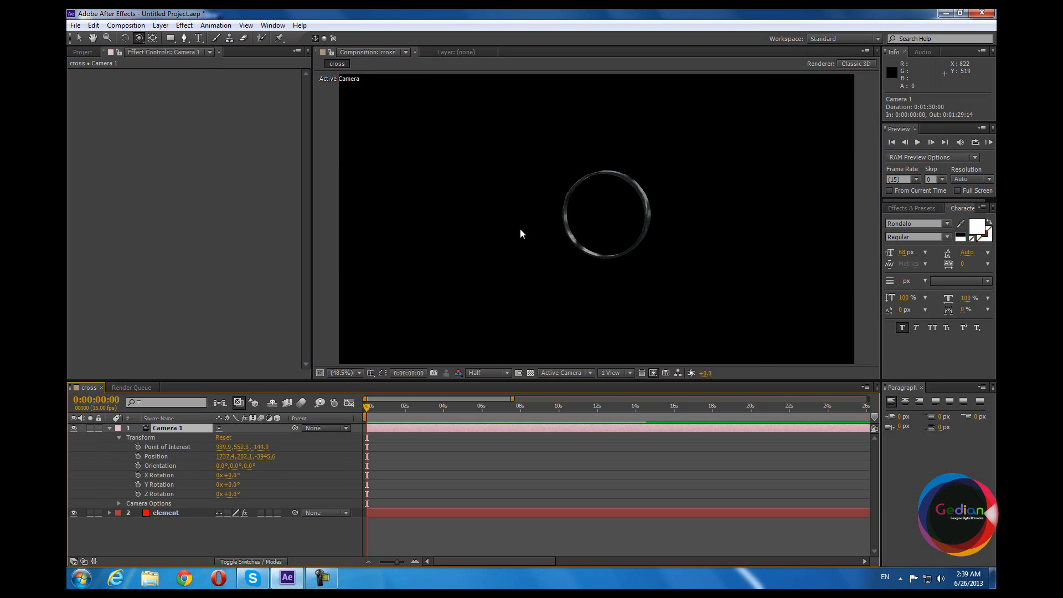
left_click_drag(561, 227, 579, 248)
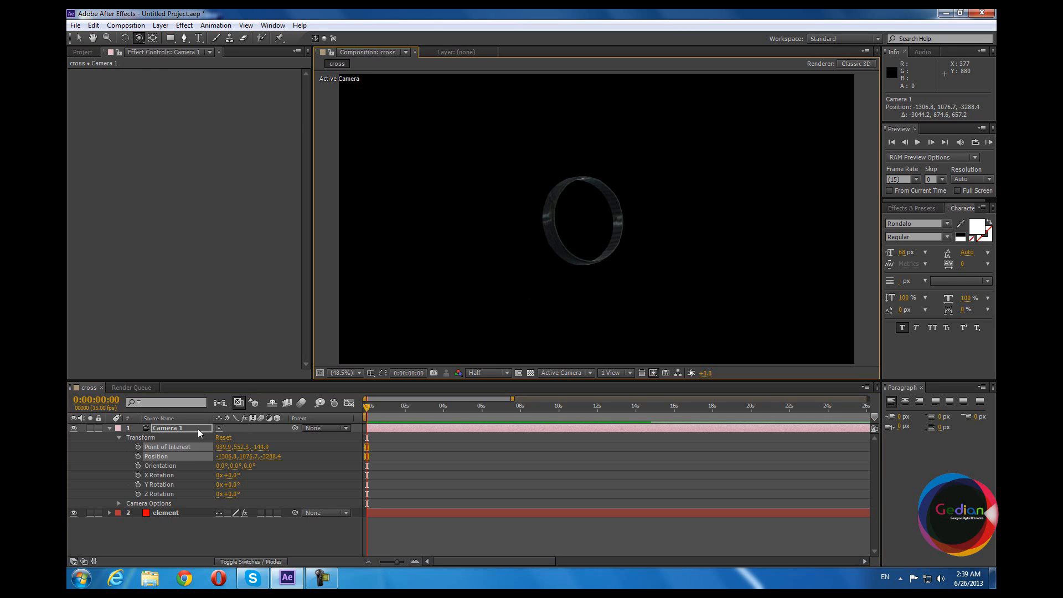
left_click(220, 423)
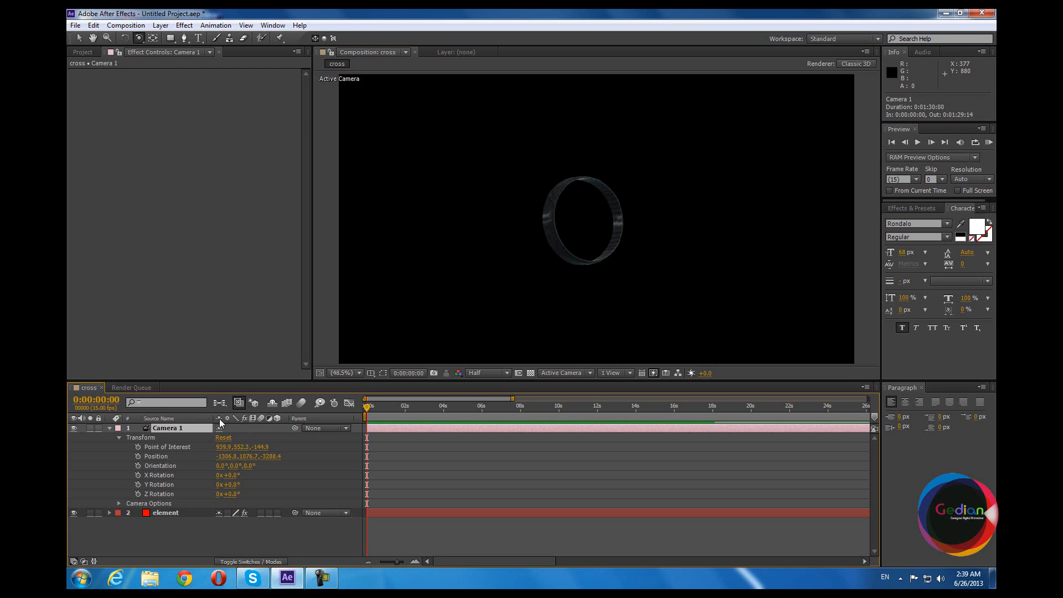
Reopen Scene Setup for the element layer and import the model cross_part_1.obj.
left_click(188, 515)
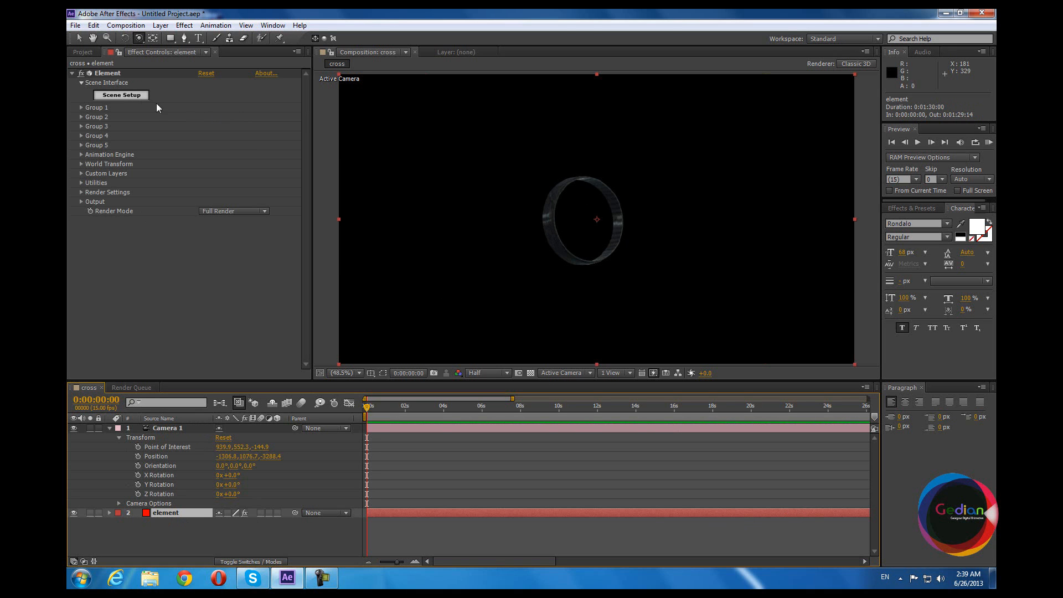
left_click(137, 96)
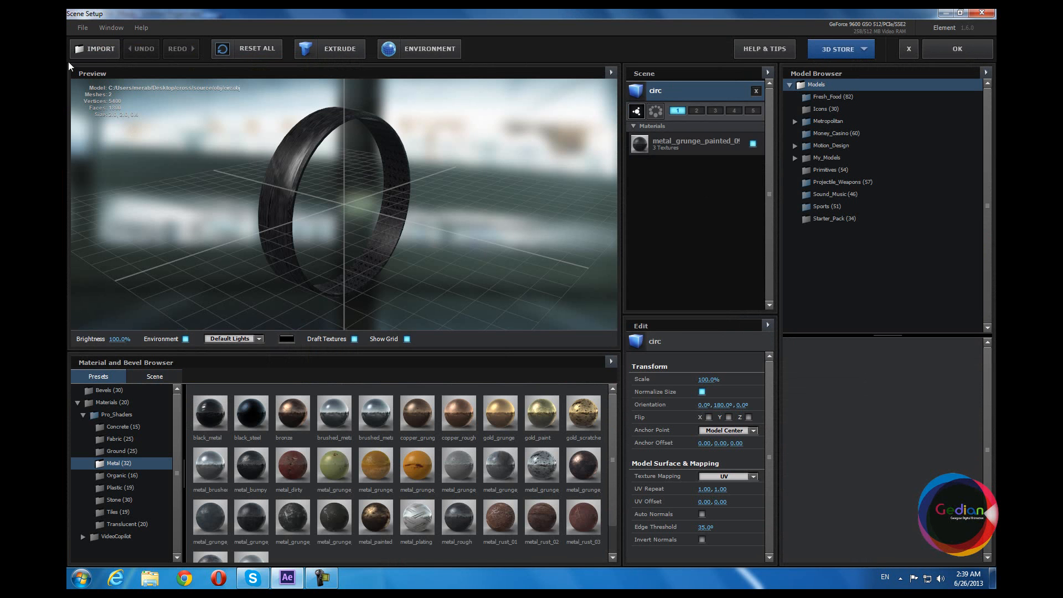
left_click(91, 54)
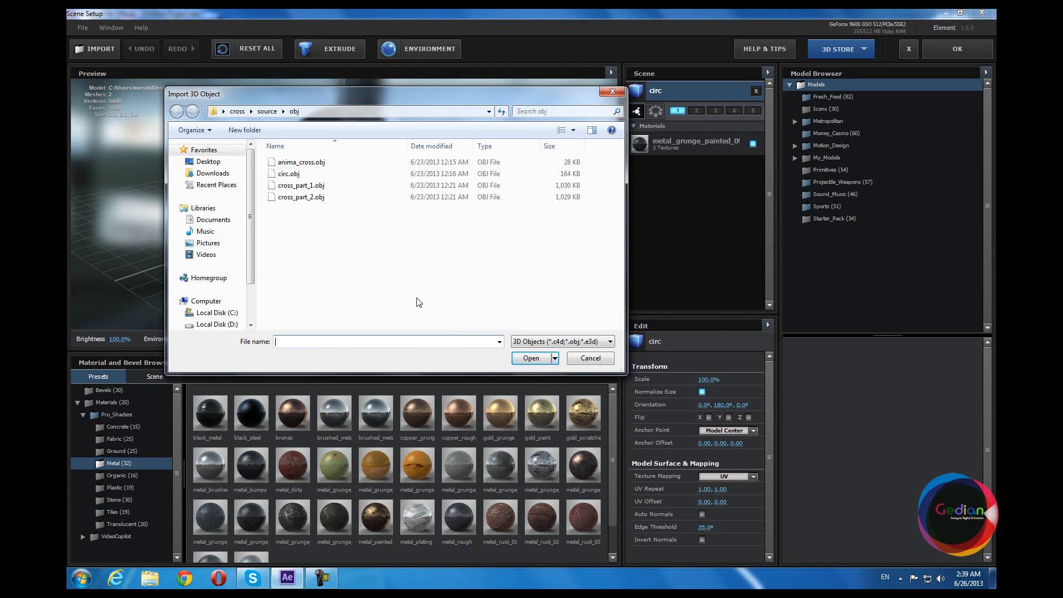
left_click(302, 186)
left_click(534, 359)
Apply the metal_grunge_painted_06 material to the cross_part_1 model.
left_click_drag(483, 221, 429, 239)
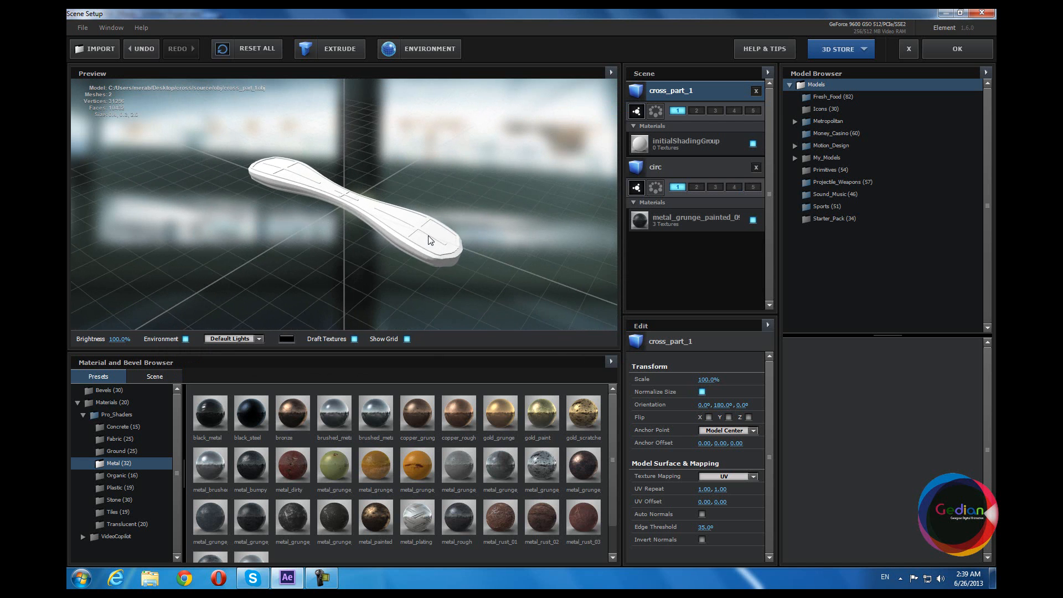
scroll(429, 239, "up", 3)
left_click_drag(427, 280, 421, 285)
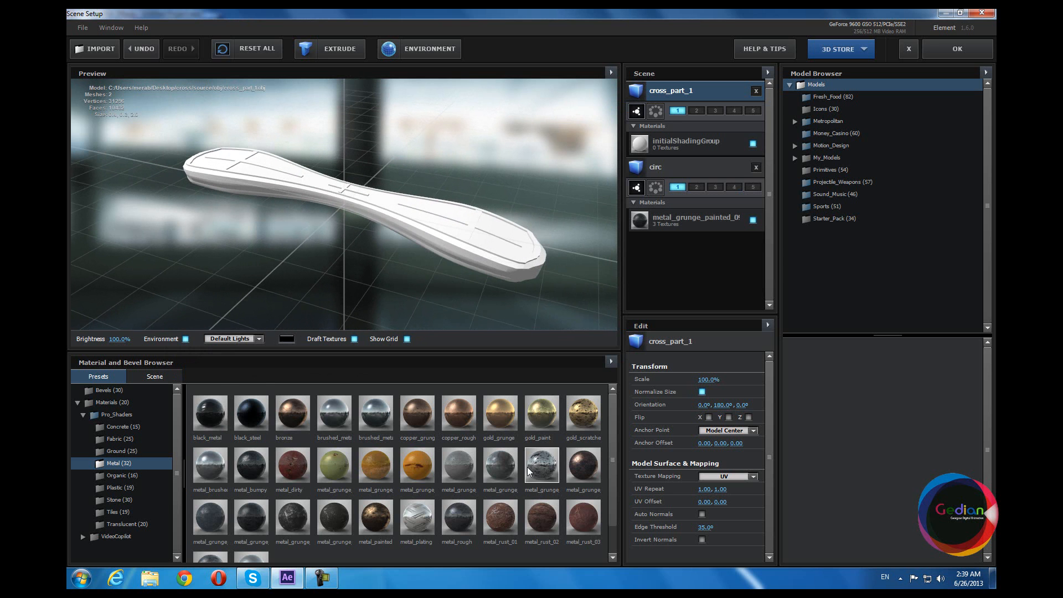
left_click_drag(543, 474, 429, 242)
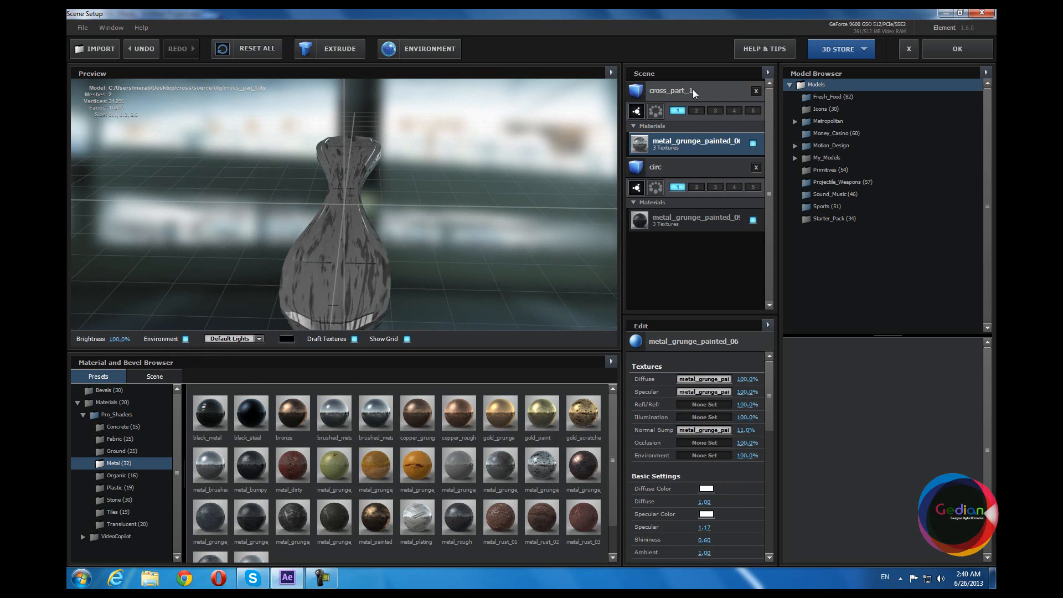
Compare the cross_part_1 and circ models' metal surfaces in the preview, ending with cross_part_1 selected.
left_click(695, 94)
left_click_drag(325, 283, 523, 218)
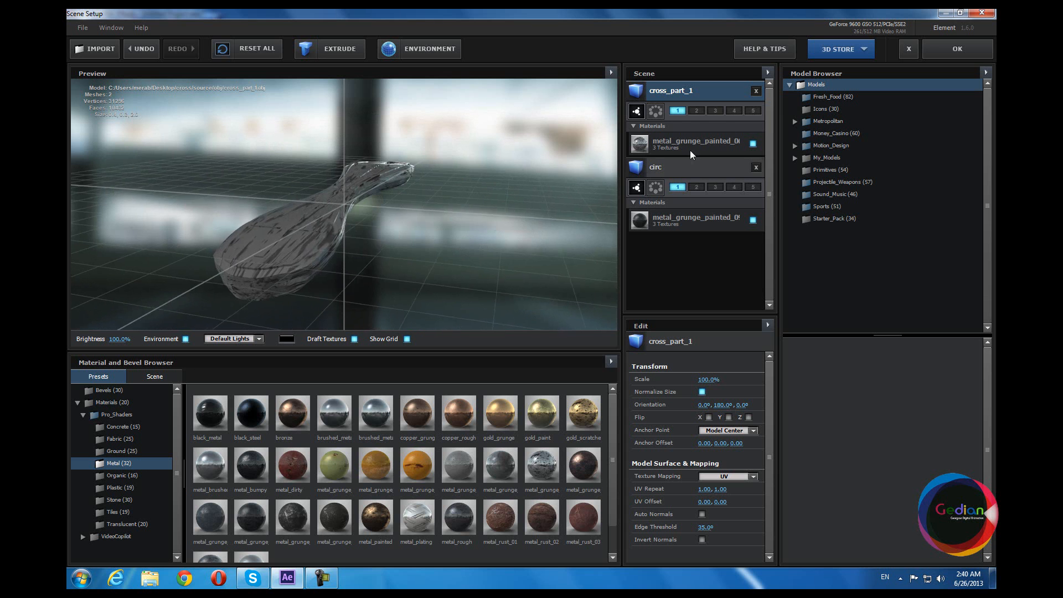
left_click(696, 172)
left_click_drag(330, 249, 384, 260)
left_click(712, 91)
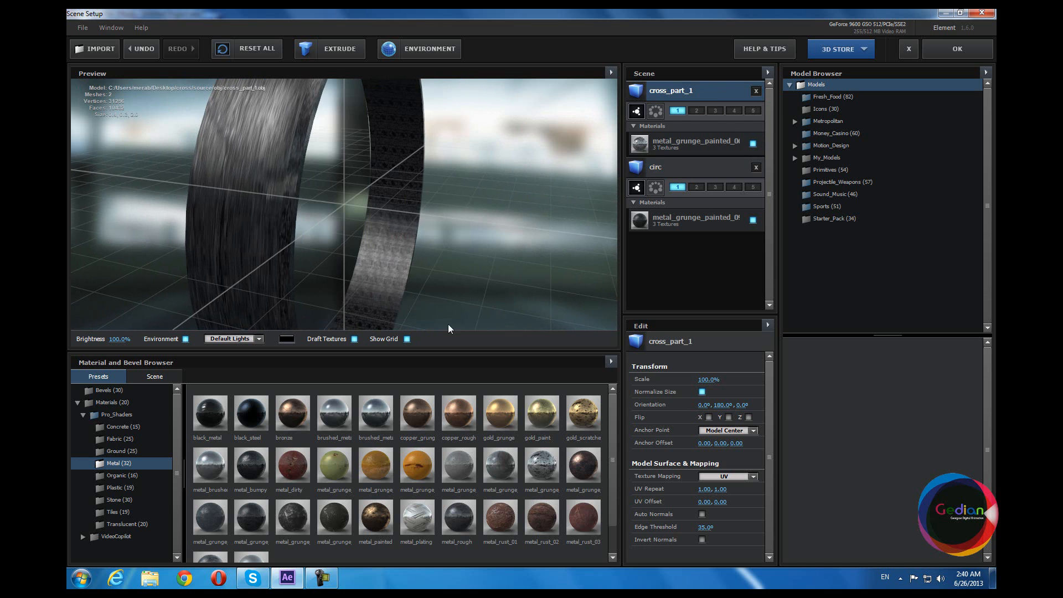
Replace cross_part_1's material with metal_brushed after trying metal_grunge_painted_05 on it.
left_click_drag(506, 472, 416, 140)
left_click_drag(367, 230, 375, 247)
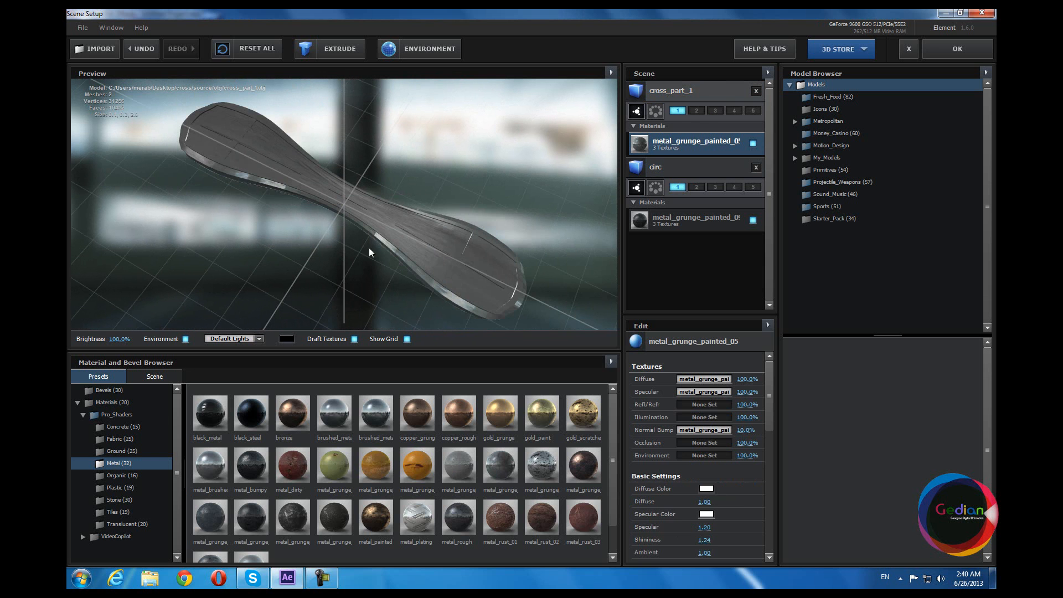
mouse_move(209, 466)
left_mouse_down()
mouse_move(383, 237)
mouse_move(327, 242)
mouse_move(328, 207)
mouse_move(379, 206)
mouse_move(405, 270)
mouse_move(435, 260)
mouse_move(442, 198)
mouse_move(437, 225)
mouse_move(453, 233)
left_mouse_up()
left_click_drag(414, 285, 499, 211)
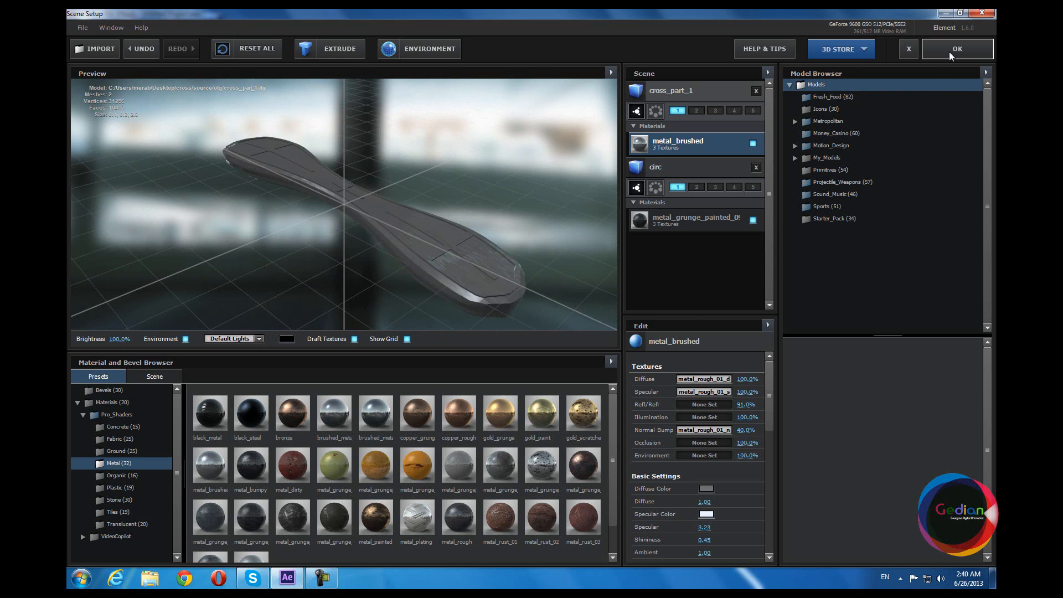
Import cross_part_2.obj into the scene and apply the metal_brushed material to it.
left_click(101, 55)
left_click(299, 199)
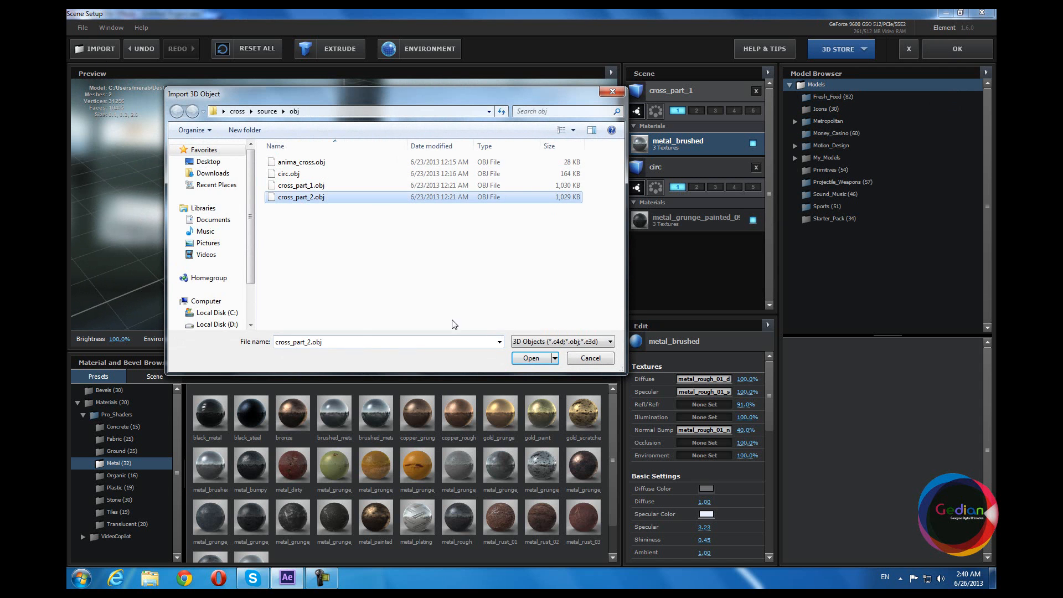
left_click(531, 359)
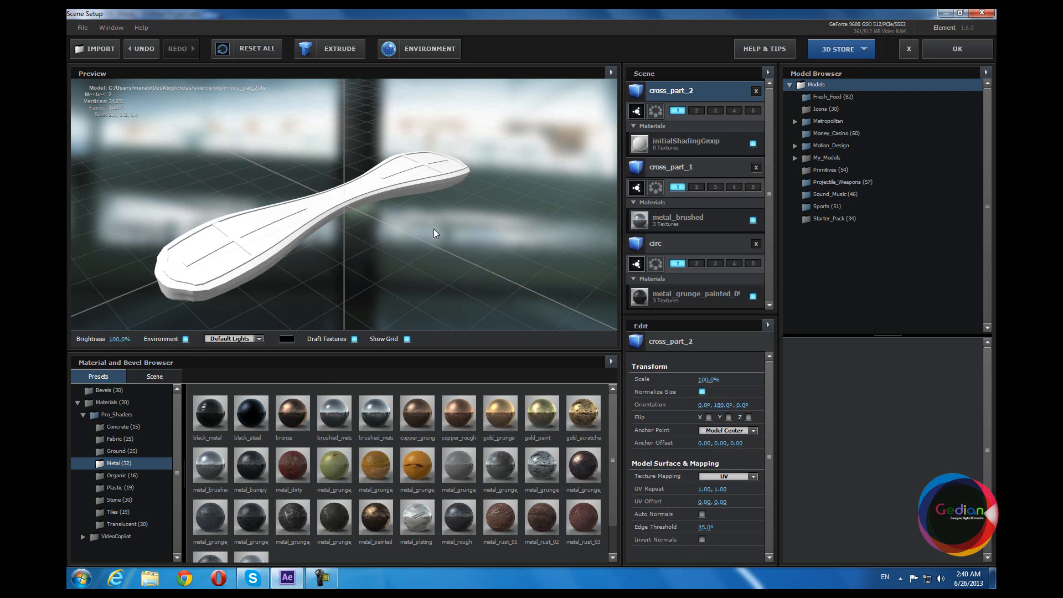
left_click_drag(371, 299, 413, 257)
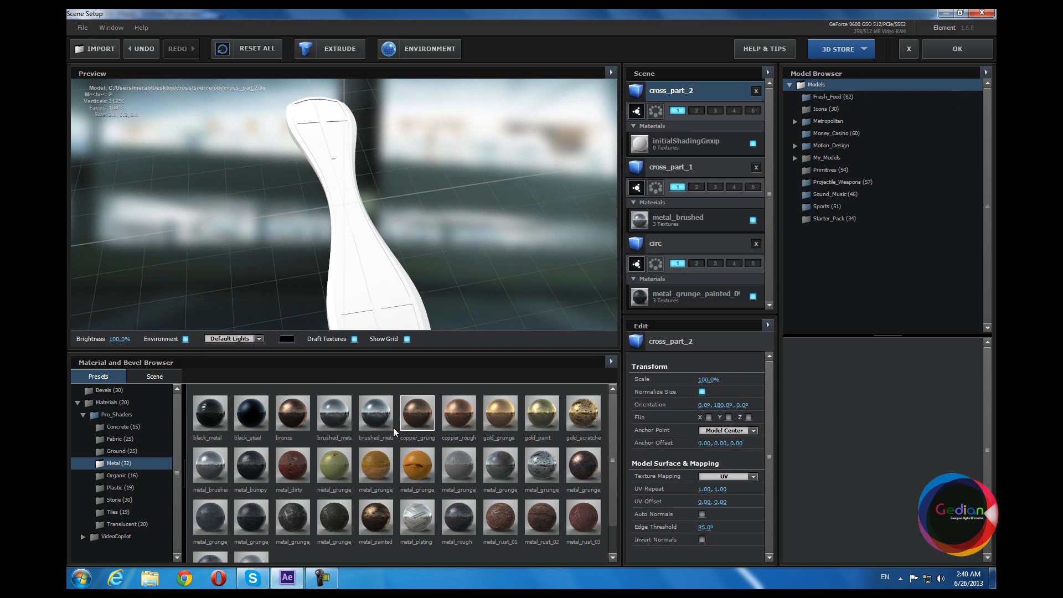
left_click_drag(213, 471, 441, 237)
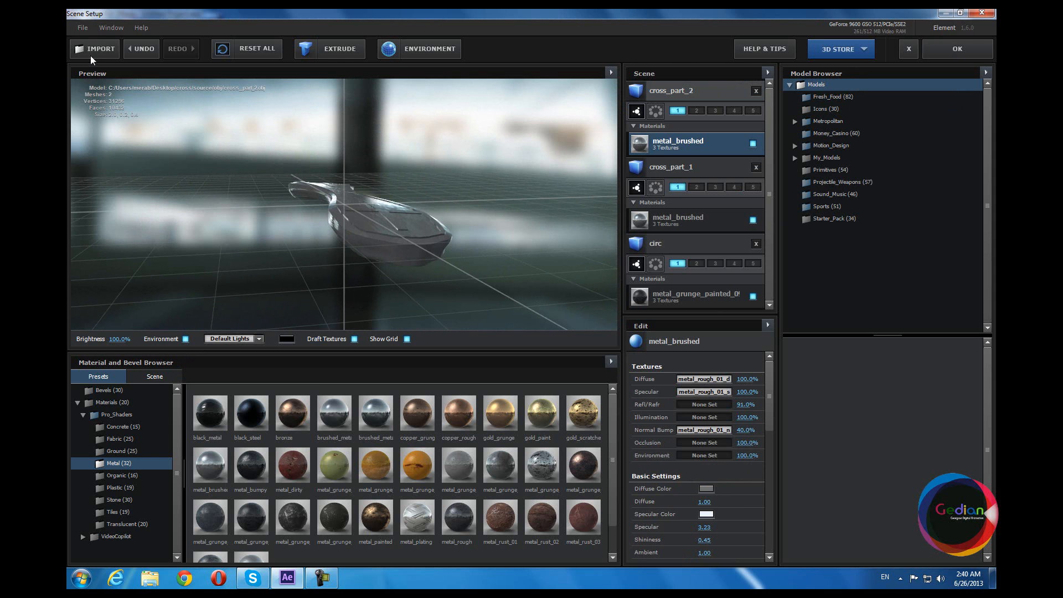
Import the model anima_cross.obj into the scene.
left_click(104, 51)
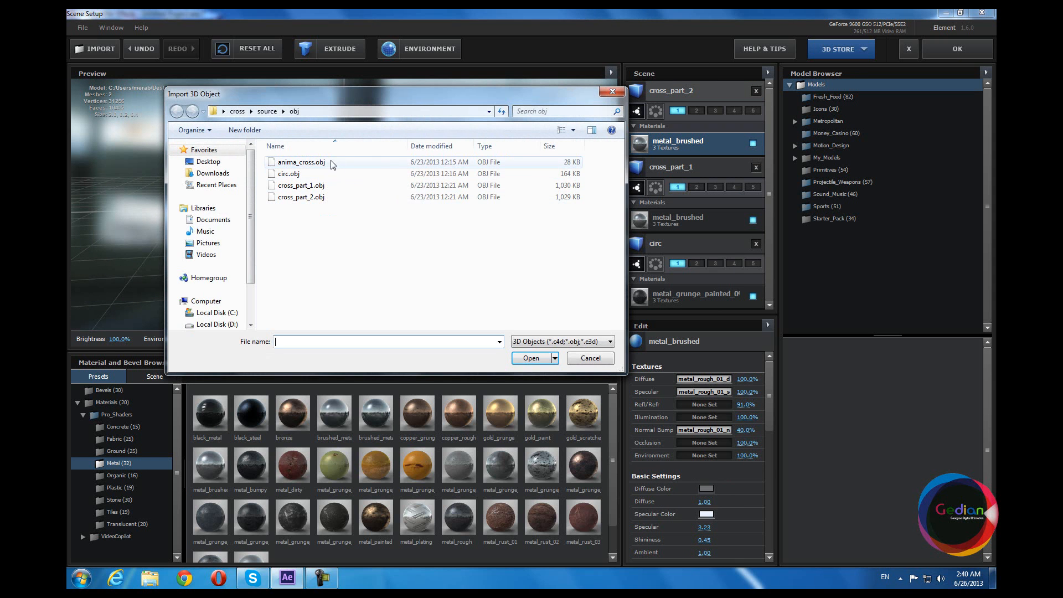
left_click(325, 165)
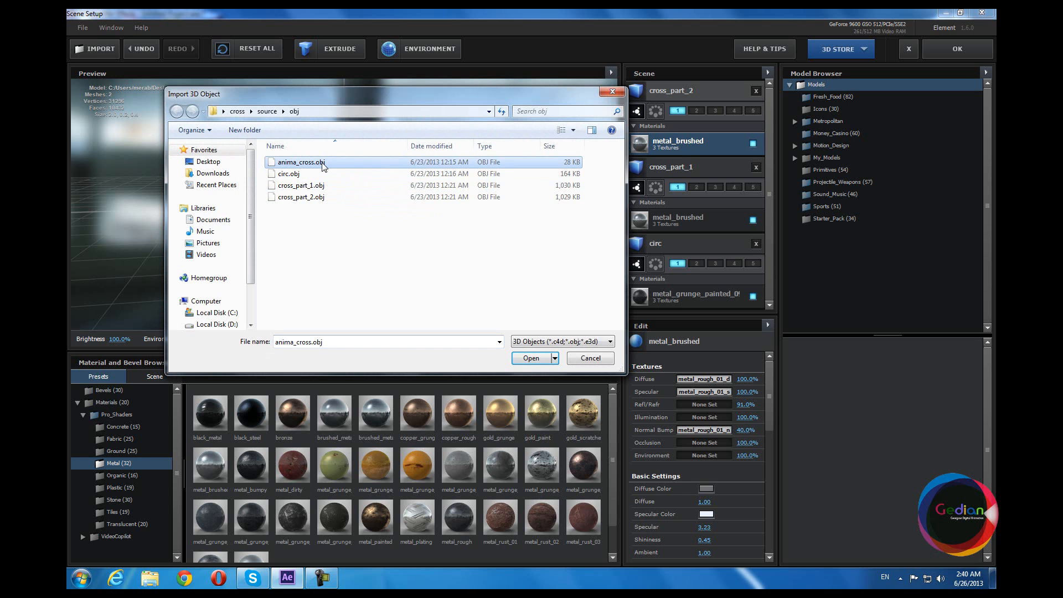
left_click_drag(381, 101, 513, 118)
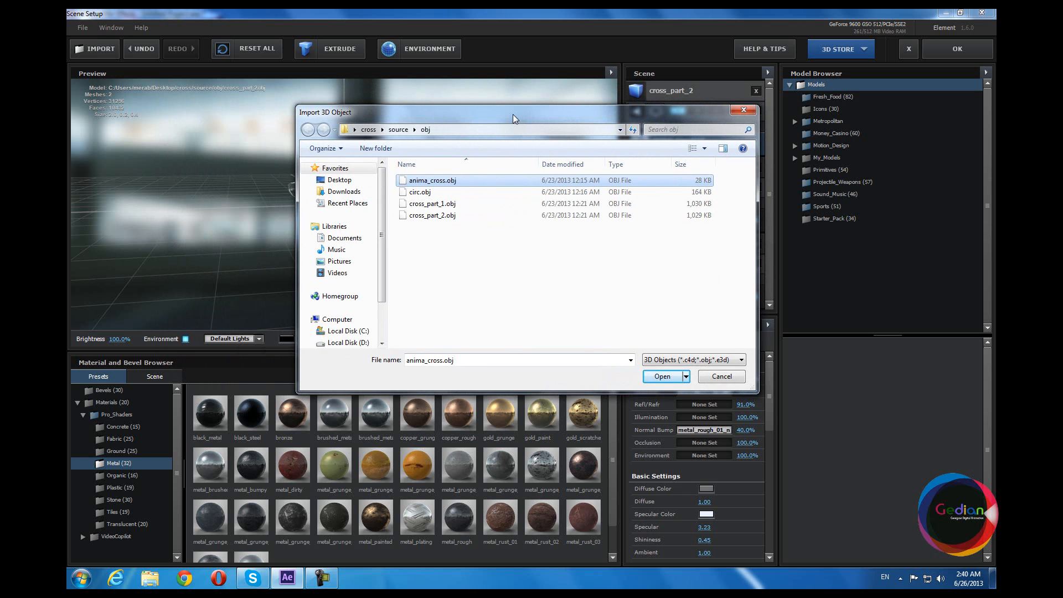
left_click(460, 182)
left_click(505, 275)
left_click(469, 182)
left_click(664, 377)
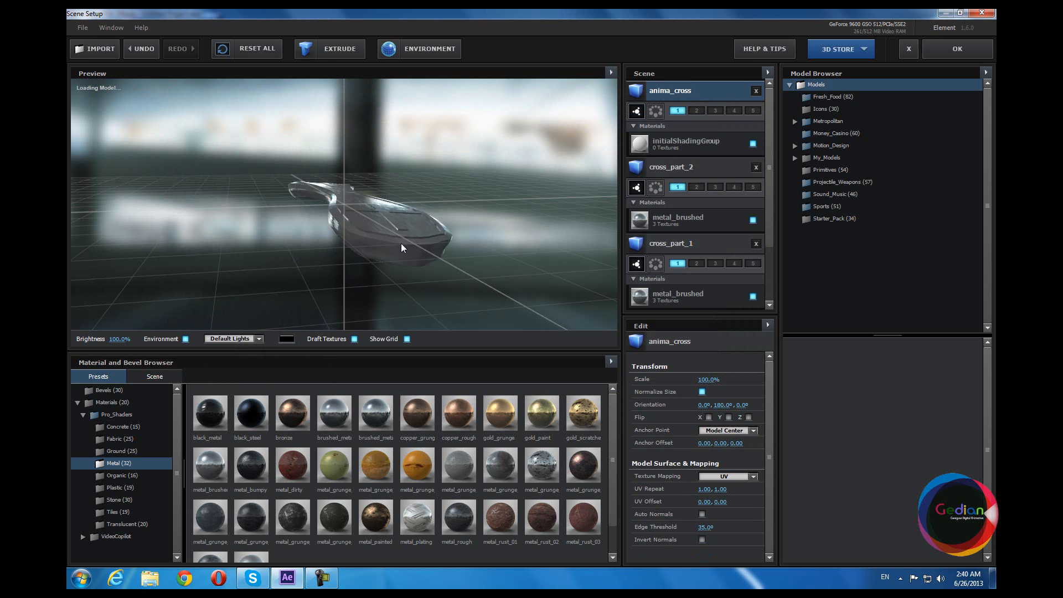
Apply the black_steel material to the anima_cross model.
left_click_drag(340, 251, 348, 230)
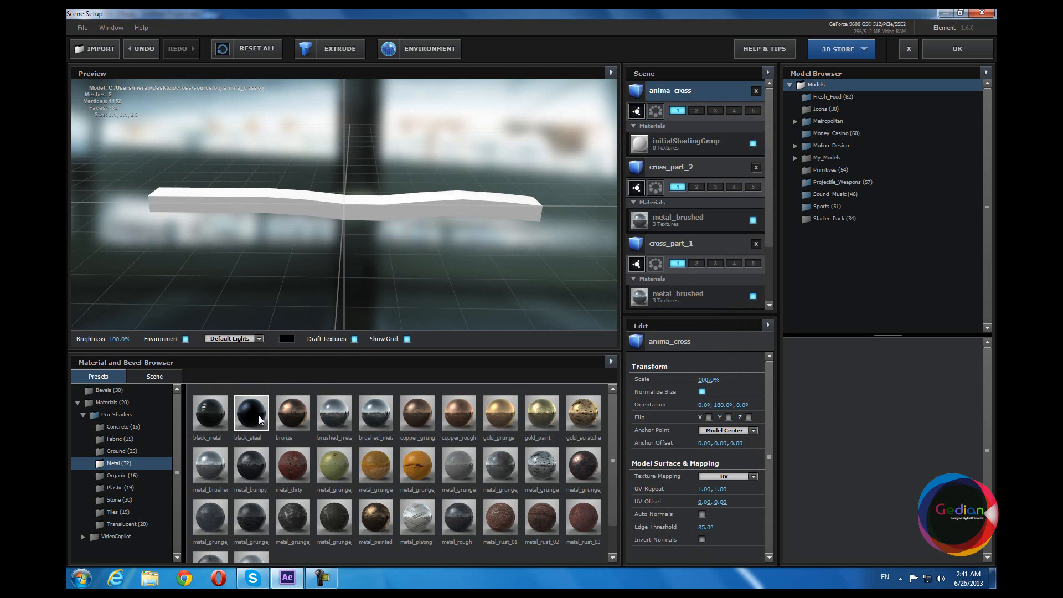
left_click_drag(416, 237, 438, 242)
left_click_drag(251, 413, 271, 260)
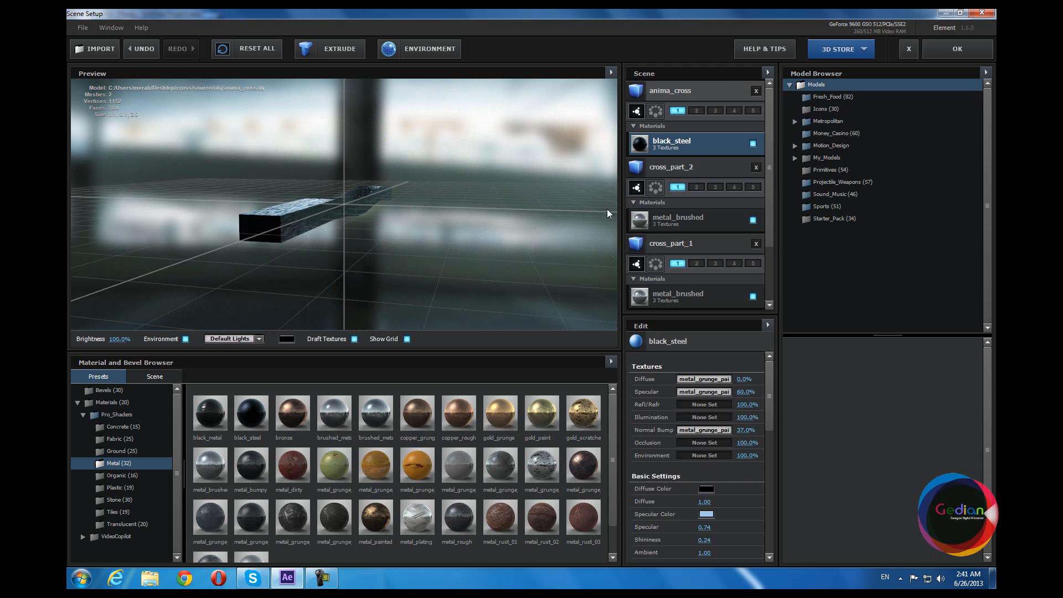
Widen the scene list and edit area, and inspect the anima_cross model from another angle.
left_click_drag(621, 209, 596, 214)
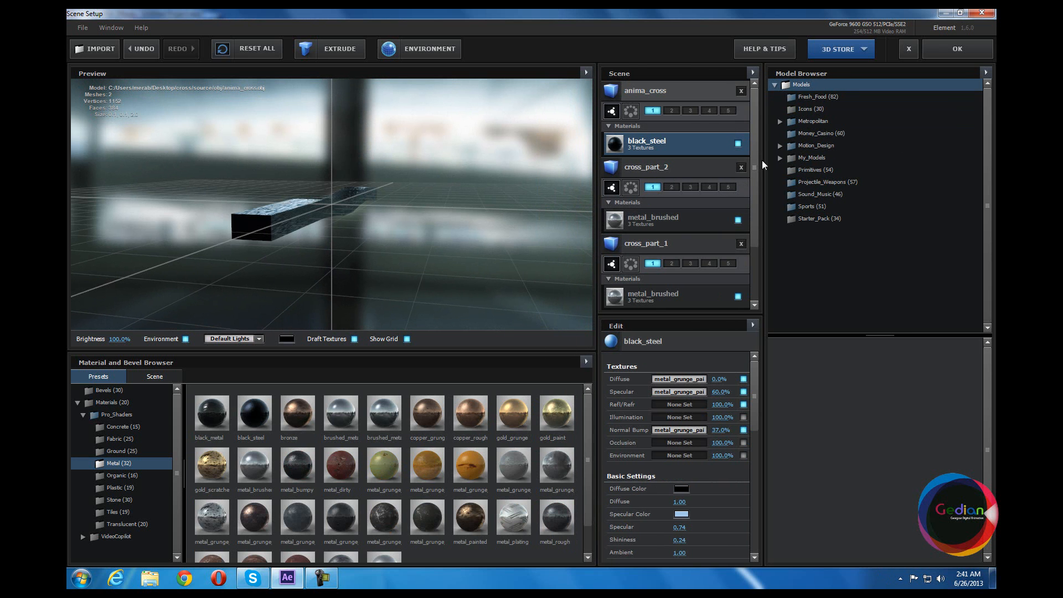
left_click_drag(763, 179, 825, 117)
left_click_drag(360, 230, 570, 150)
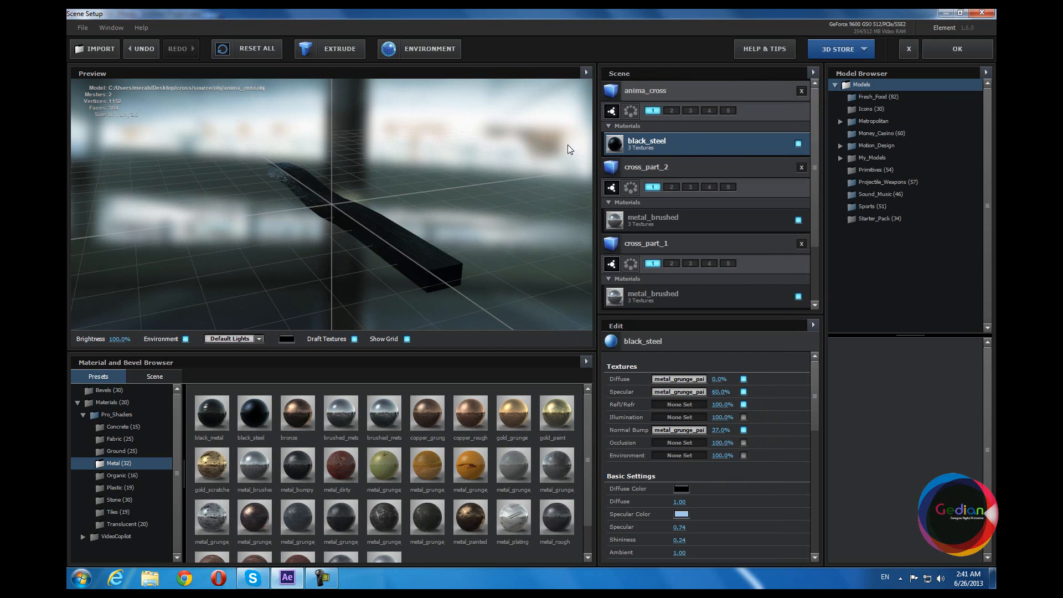
Assign the cross_part_1 and cross_part_2 models to group 2, keeping circ in group 1.
left_click(676, 98)
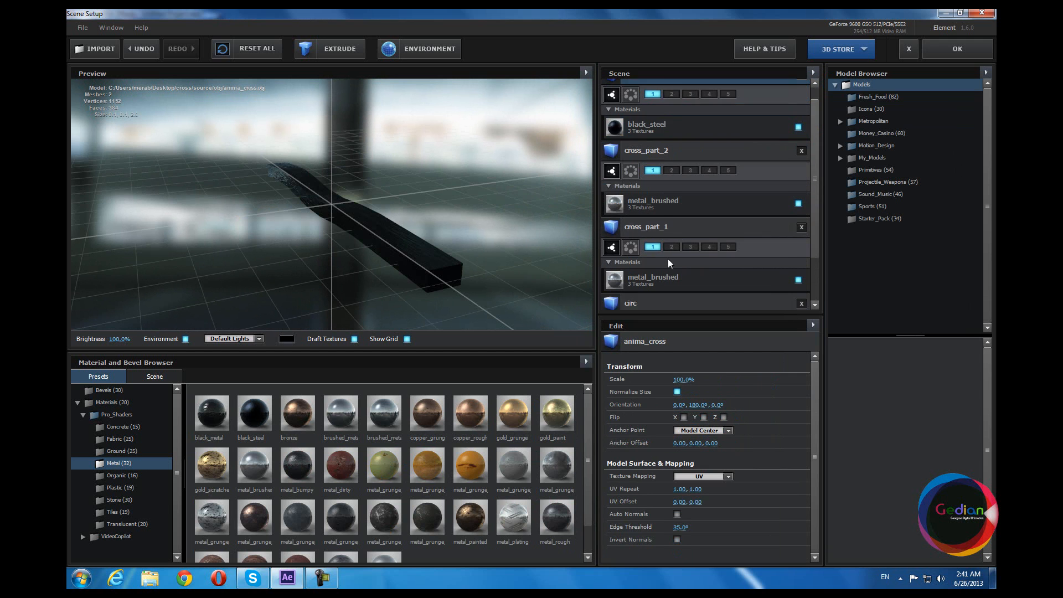
left_click(681, 247)
left_click_drag(394, 218, 351, 217)
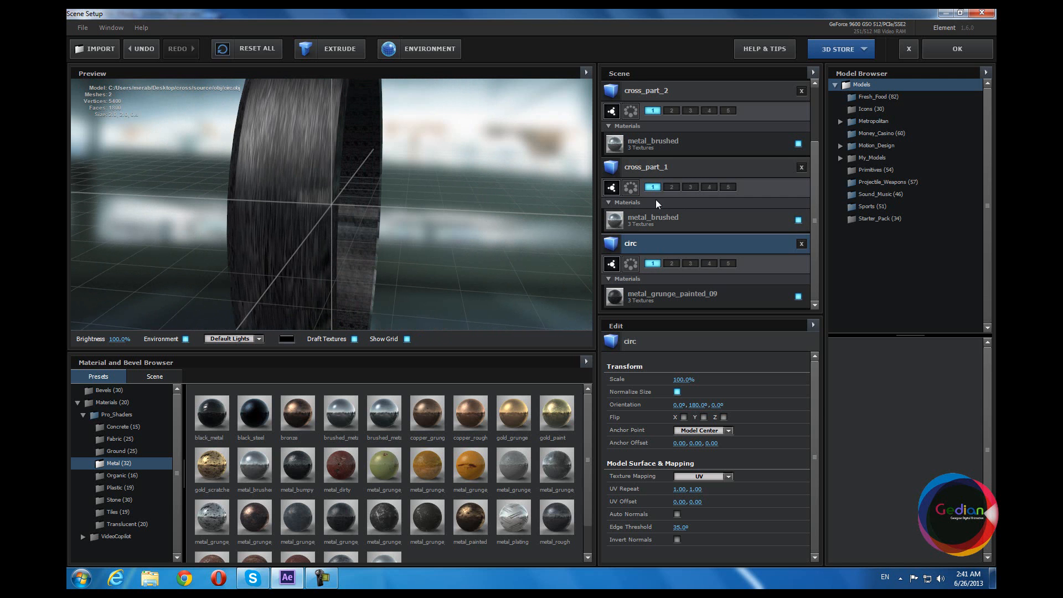
left_click(662, 169)
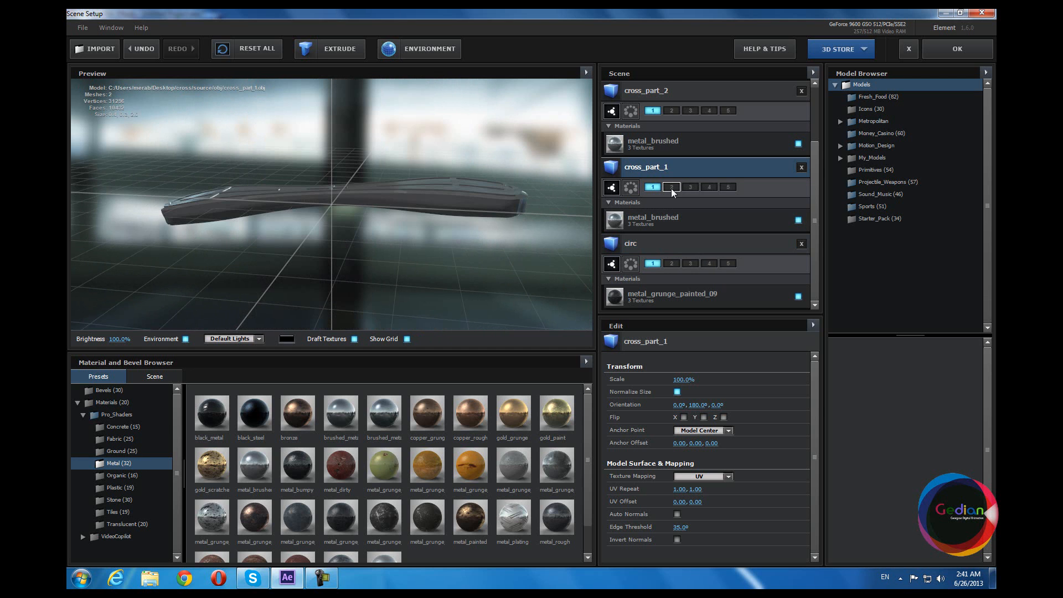
left_click(673, 188)
scroll(676, 132, "up", 1)
left_click(676, 132)
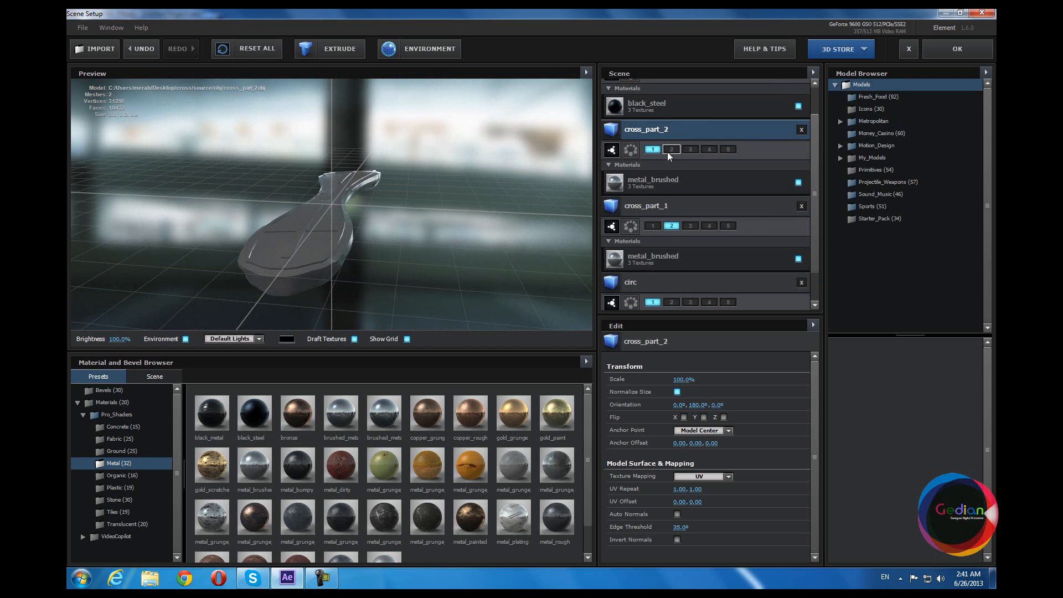
left_click(667, 151)
left_click(654, 150)
Assign the anima_cross model to group 4 and accept the scene setup.
scroll(654, 191, "up", 1)
left_click(652, 94)
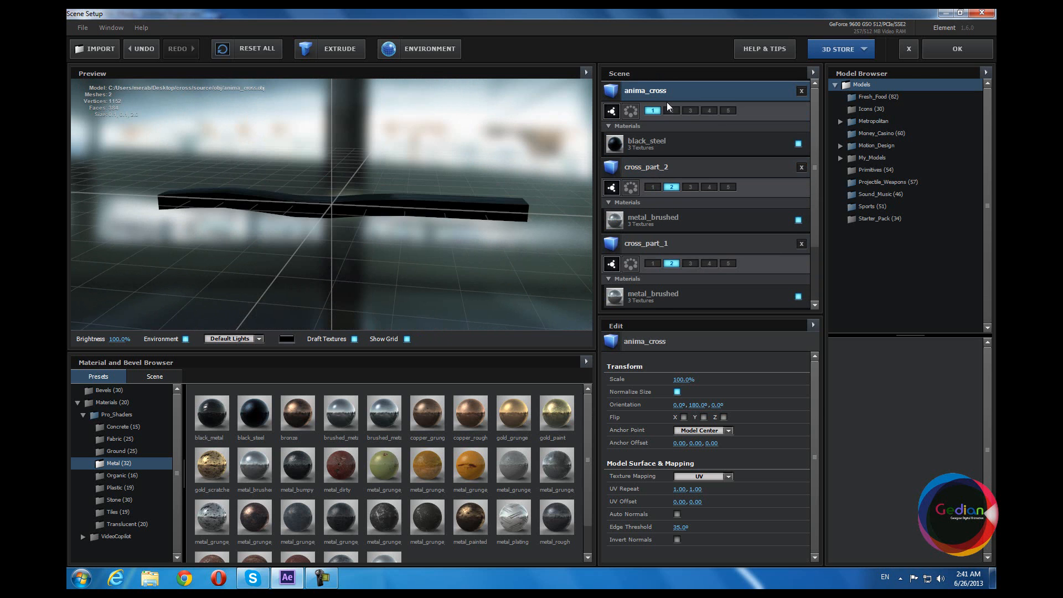
left_click_drag(439, 218, 391, 220)
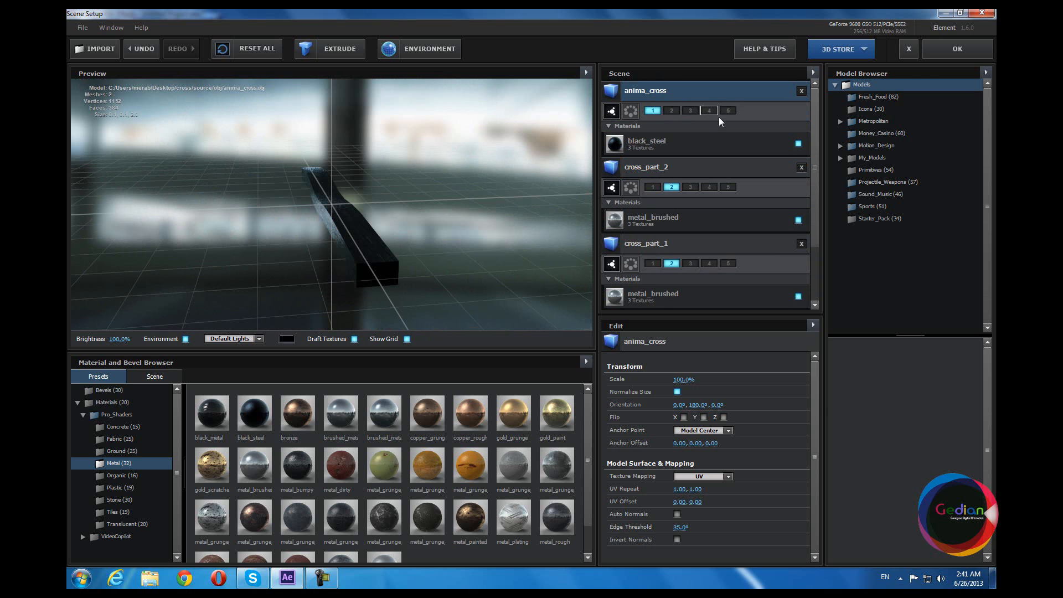
left_click(652, 113)
mouse_move(371, 230)
left_mouse_down()
mouse_move(463, 226)
mouse_move(365, 246)
left_mouse_up()
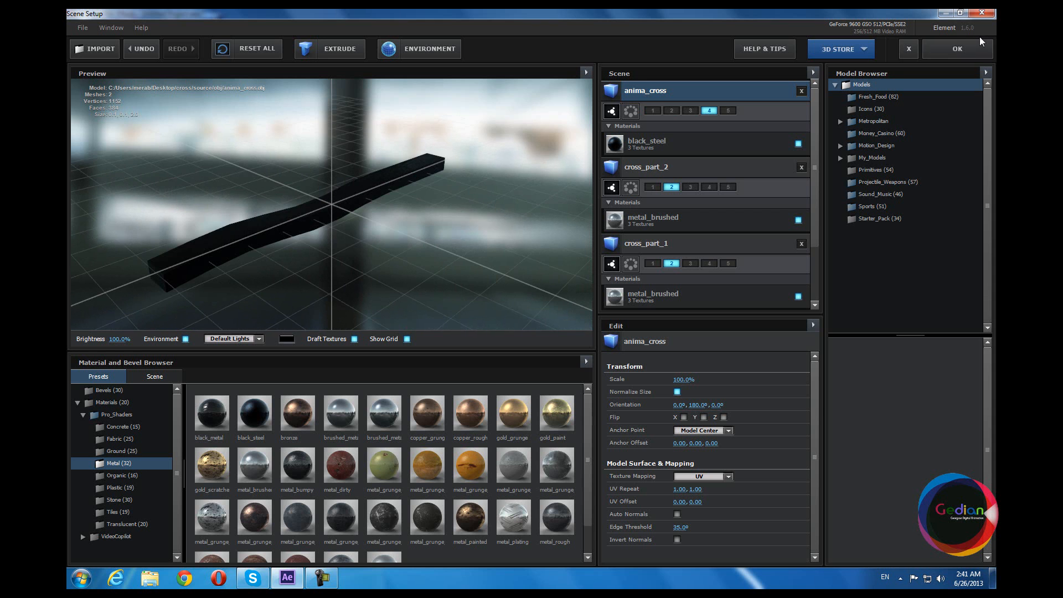
left_click(973, 52)
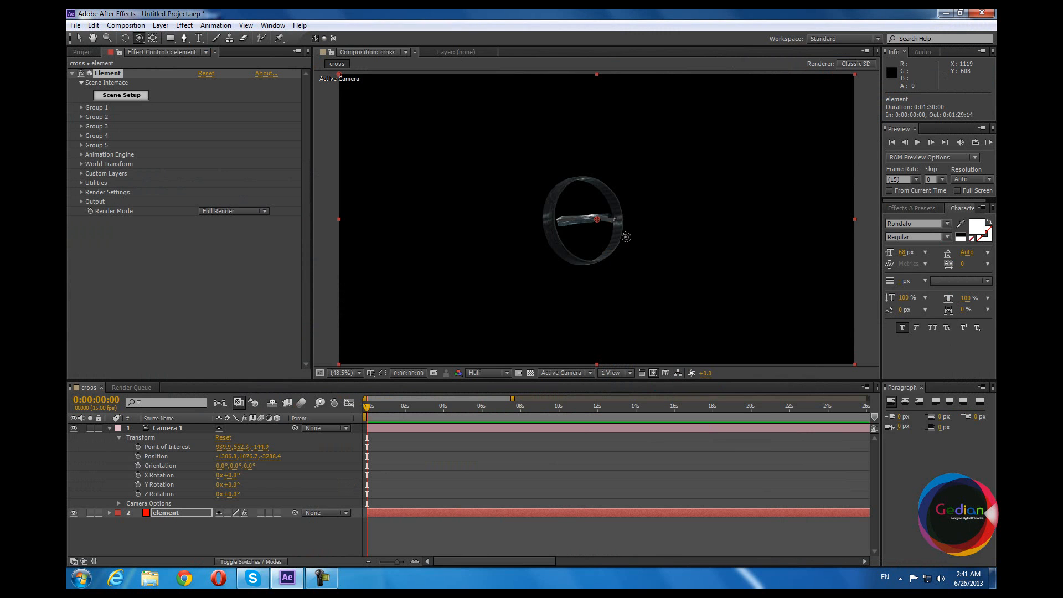
Orbit Camera 1 around the models and bring it closer, to a position of about -329, -542, 113.
left_click_drag(618, 227, 597, 239)
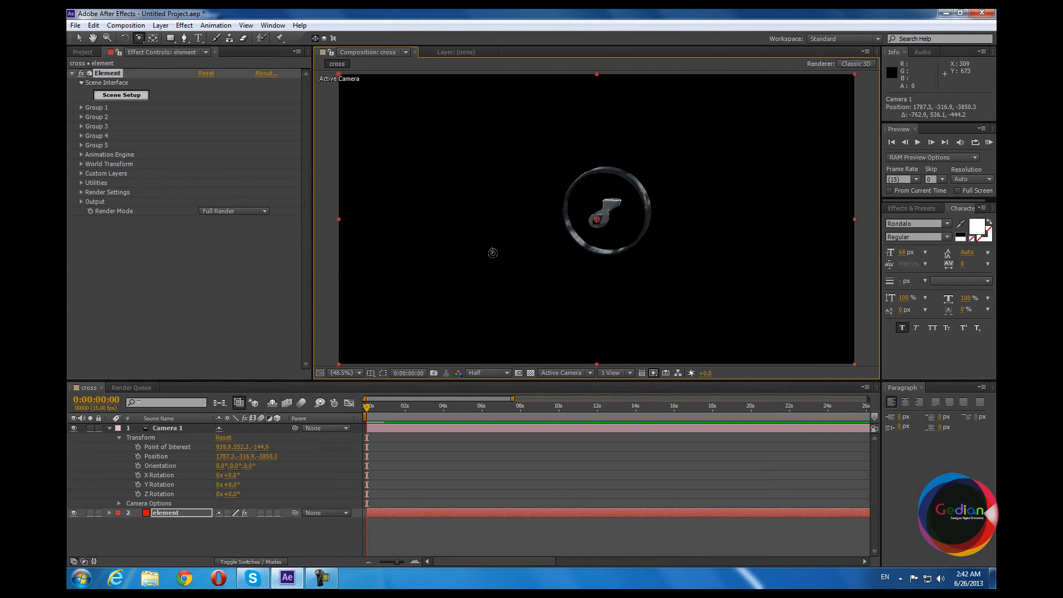
left_click_drag(631, 215, 645, 206)
left_click_drag(520, 247, 579, 296)
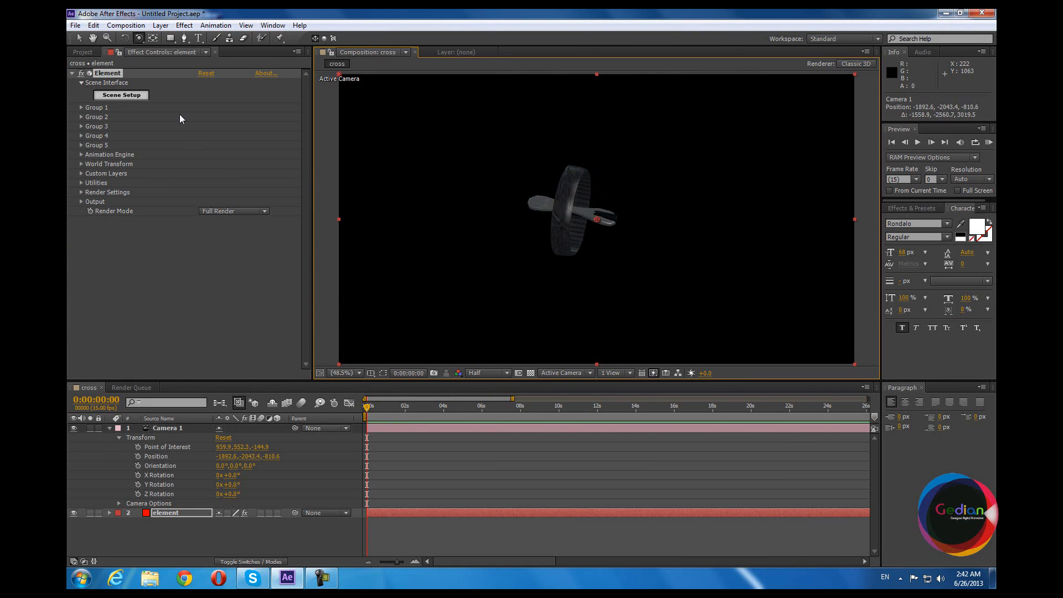
left_click_drag(140, 40, 190, 74)
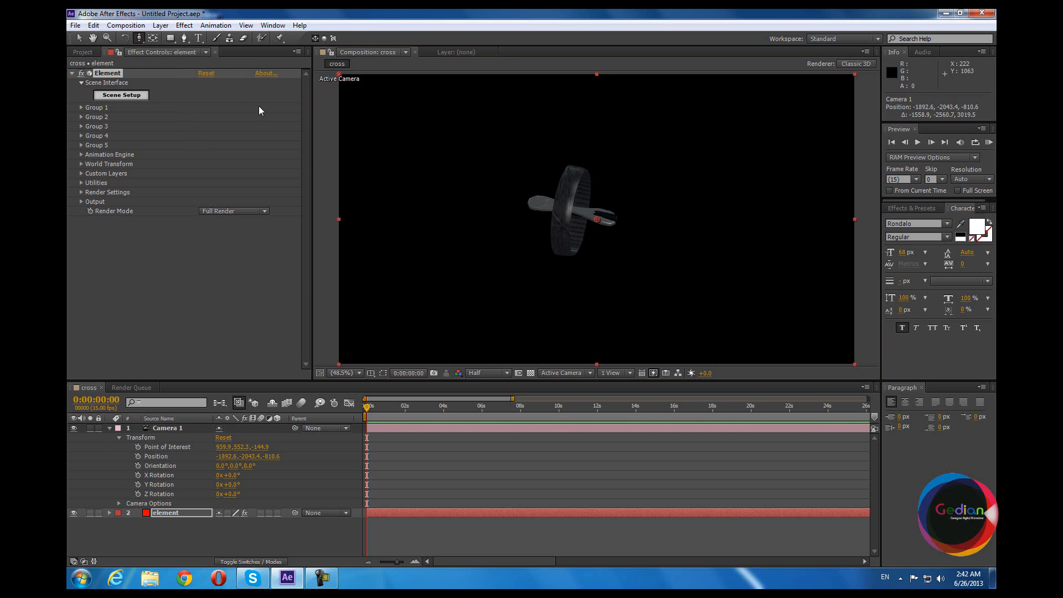
left_click_drag(603, 249, 629, 94)
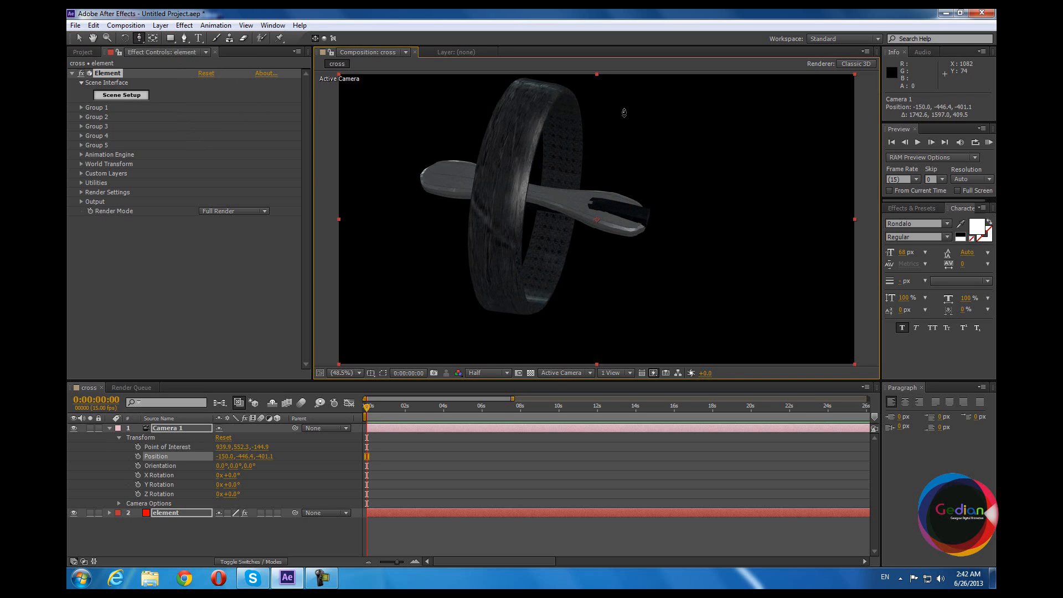
left_click_drag(504, 198, 501, 235)
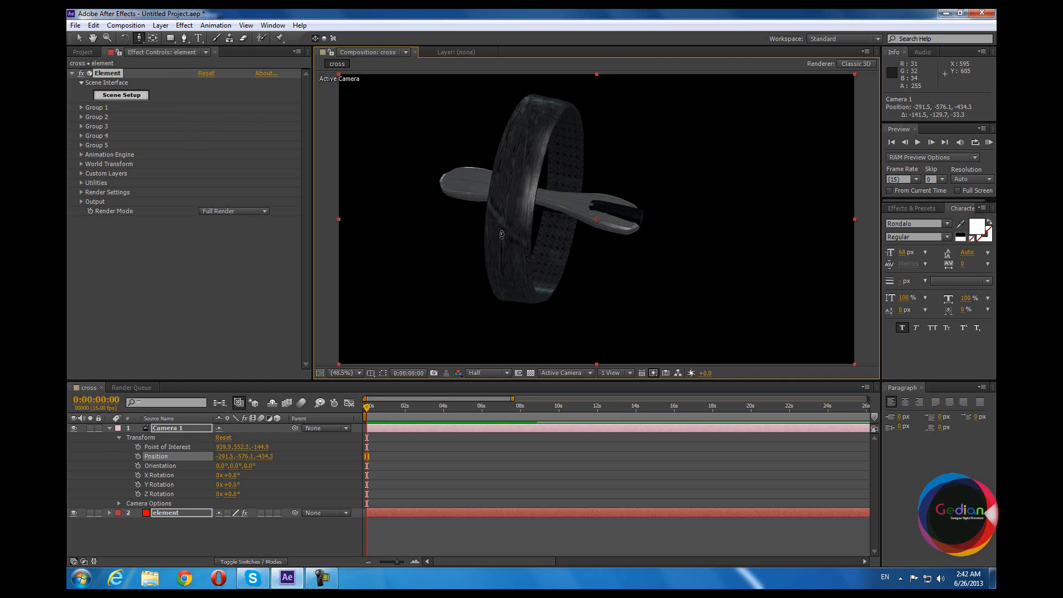
left_click_drag(135, 39, 171, 54)
left_click_drag(547, 242, 578, 242)
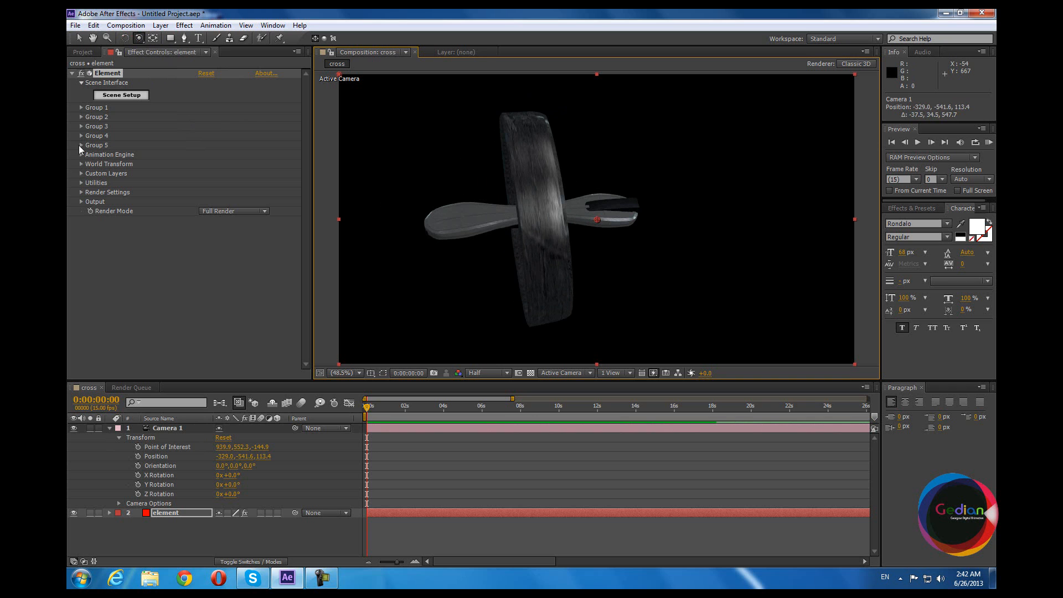
Expand Group 1's Particle Replicator settings and examine the available Replicator Shape options.
left_click(81, 108)
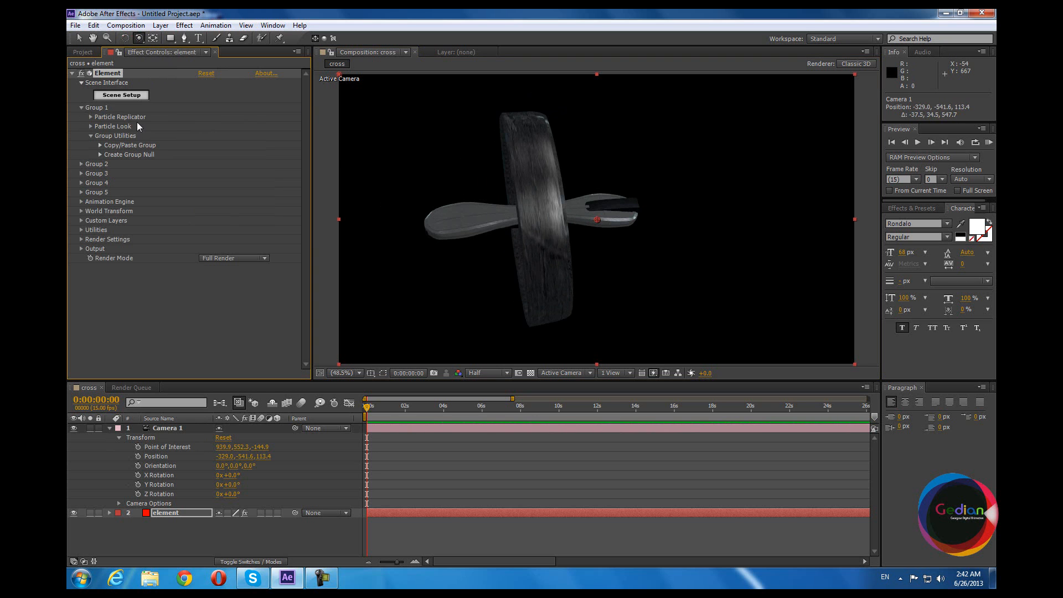
left_click(90, 117)
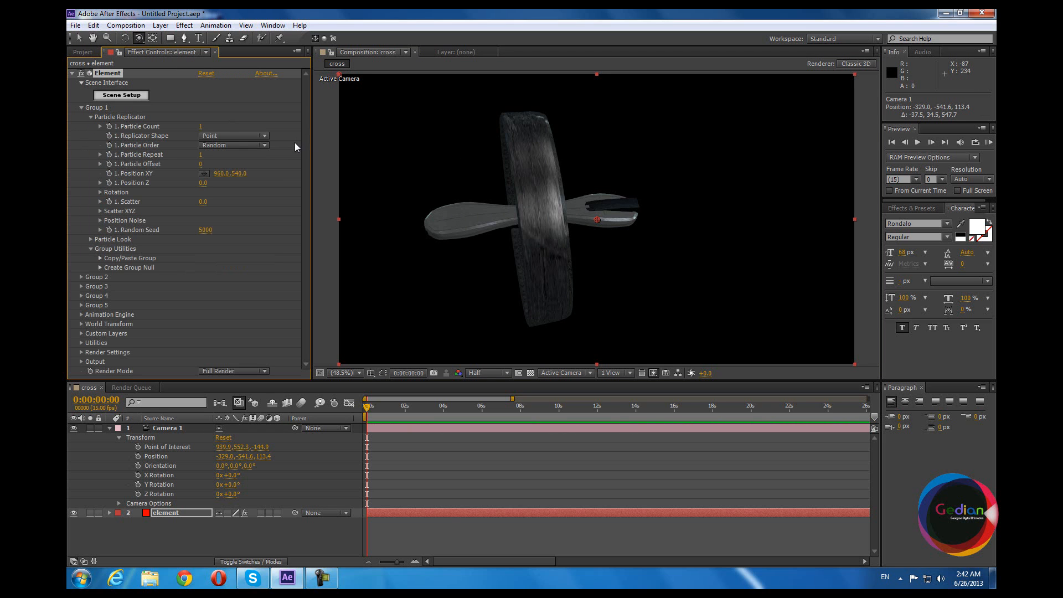
left_click(244, 118)
left_click(259, 135)
left_click(255, 114)
left_click(265, 136)
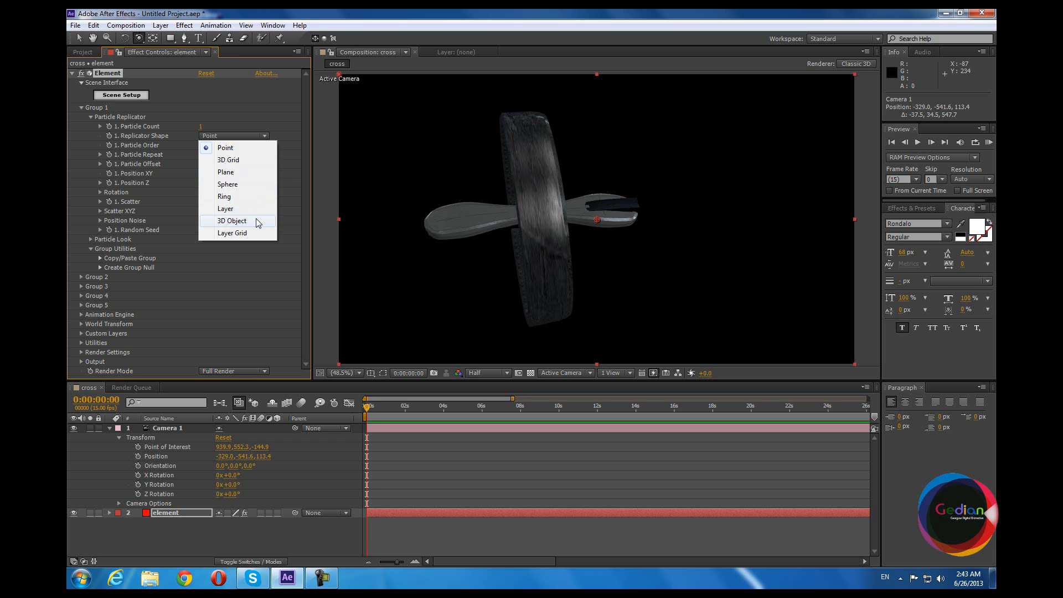
left_click(285, 131)
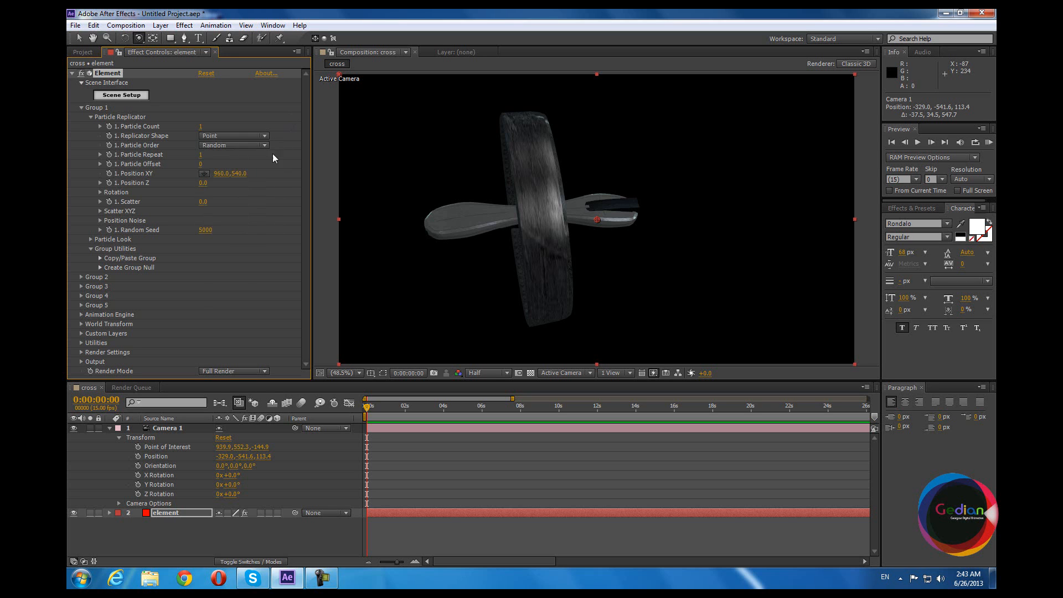
Set Group 1's Particle Count to 5.
left_click(204, 128)
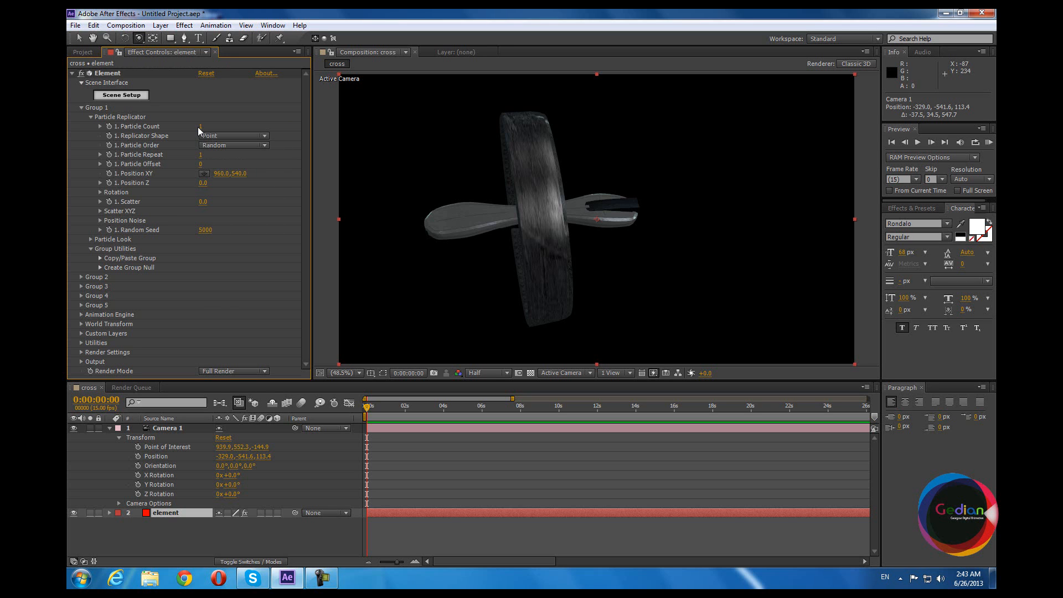
left_click(201, 127)
type("5")
key("Return")
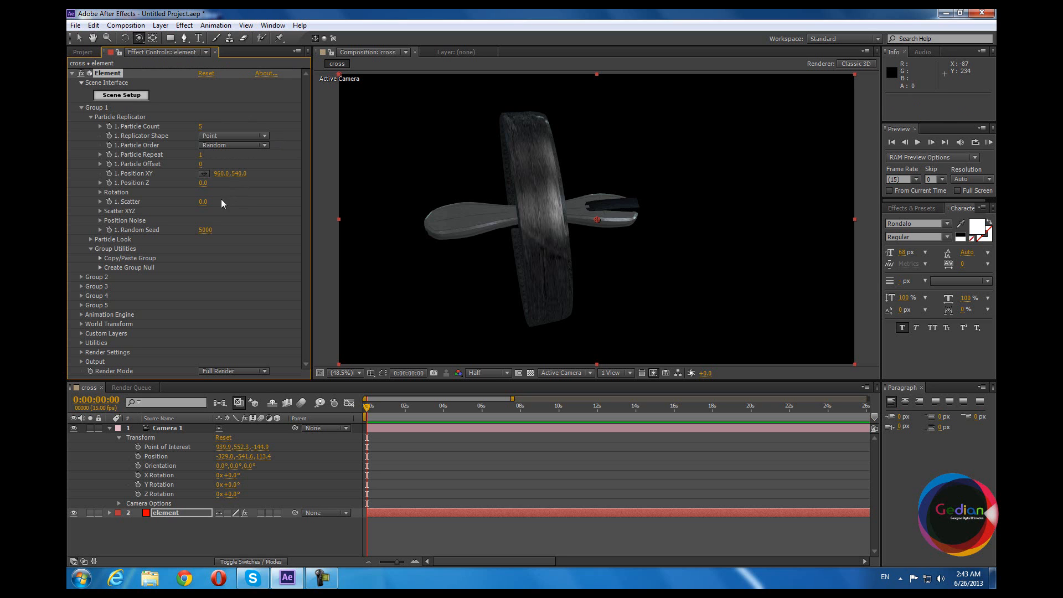
Try the 3D Grid replicator shape on Group 1 and orbit Camera 1 to inspect the replicated rings.
left_click(236, 138)
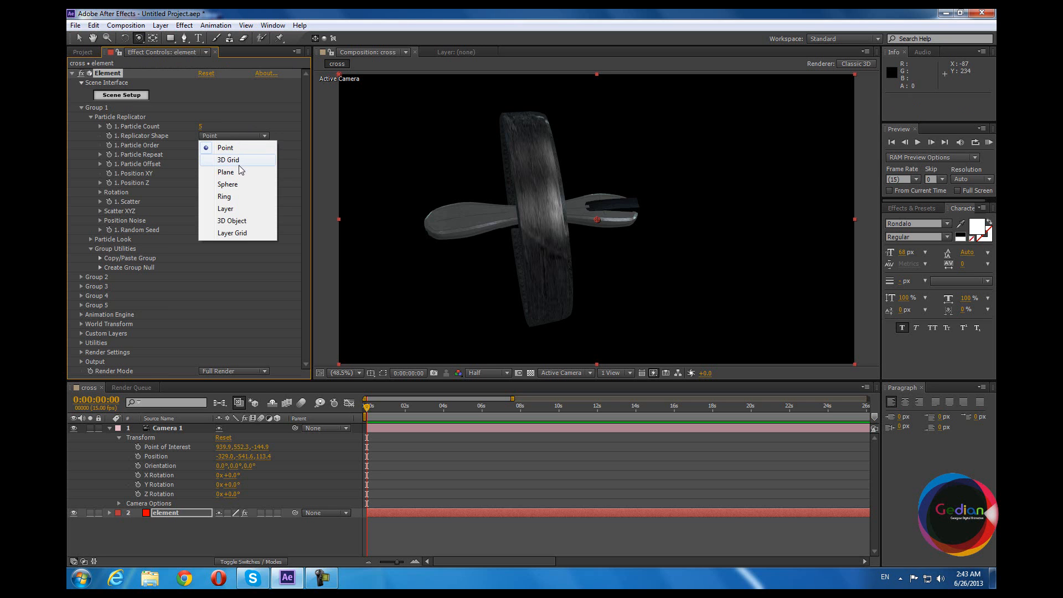
left_click(243, 161)
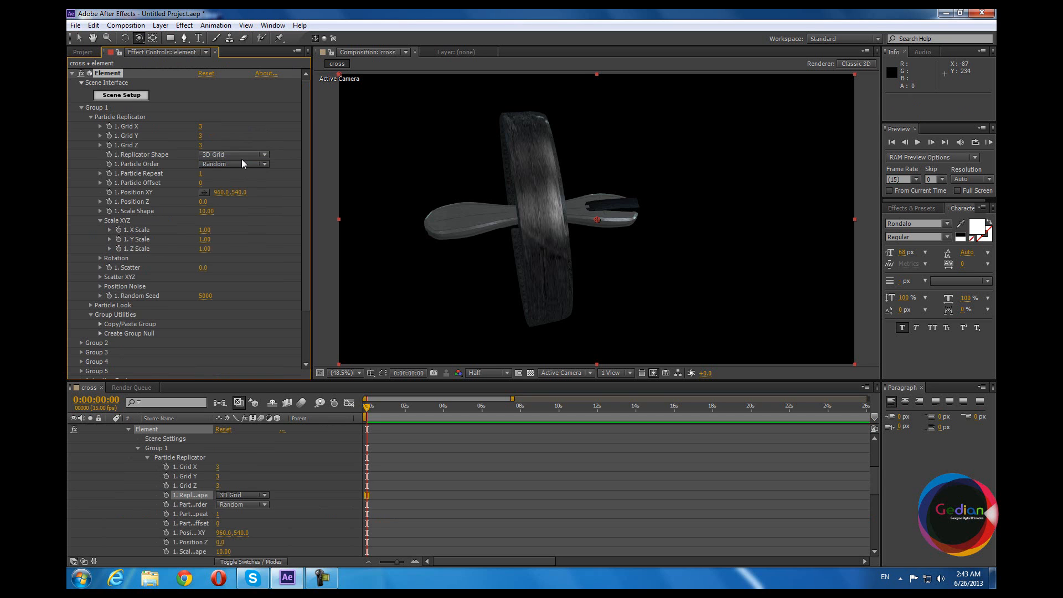
left_click_drag(504, 224, 537, 145)
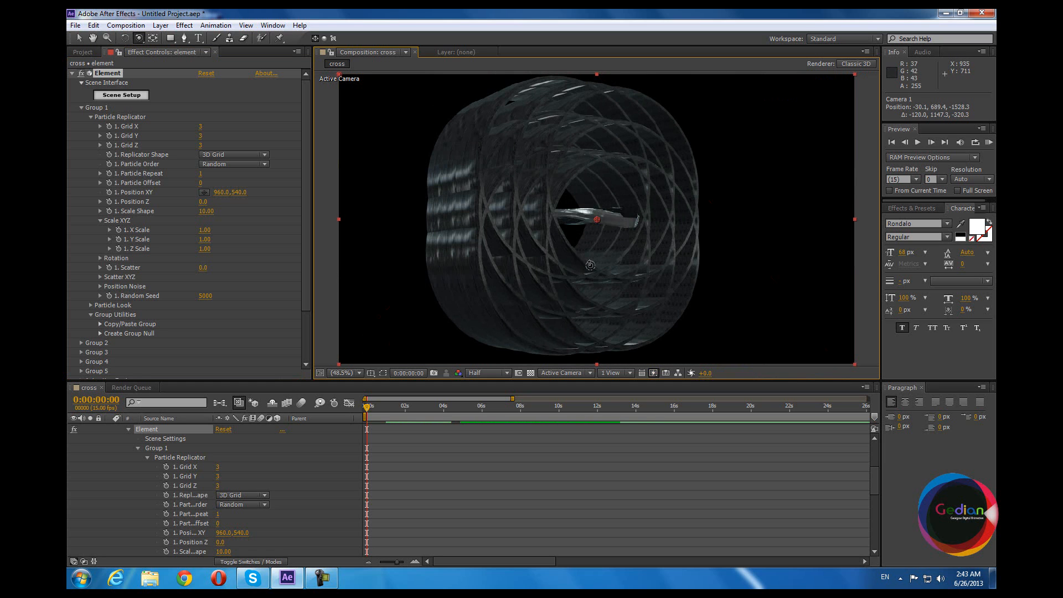
left_click_drag(591, 265, 552, 265)
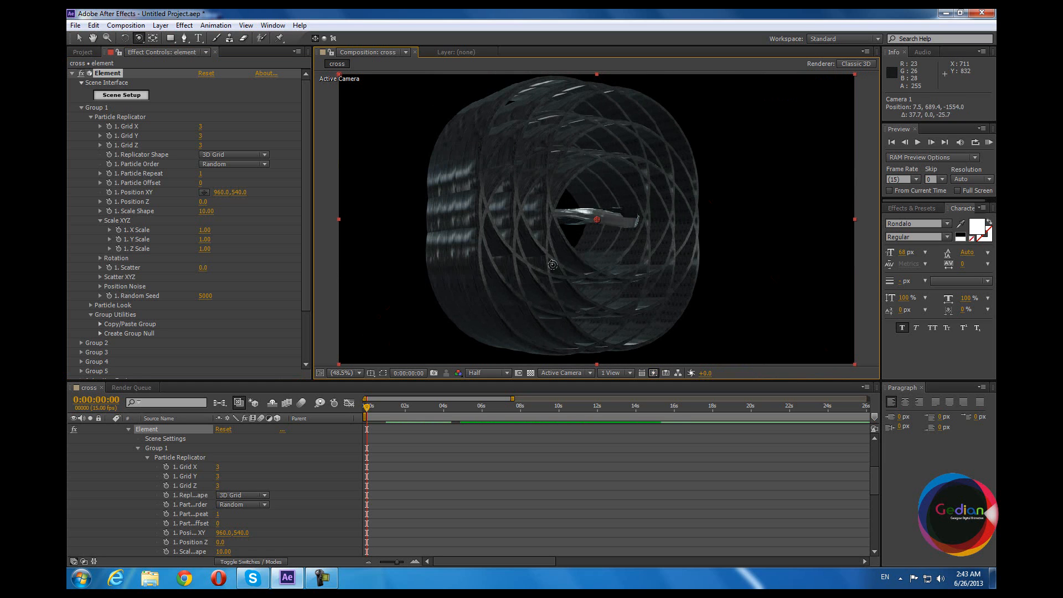
Try the Plane and Sphere replicator shapes on Group 1, orbiting Camera 1 to inspect each arrangement.
left_click(224, 155)
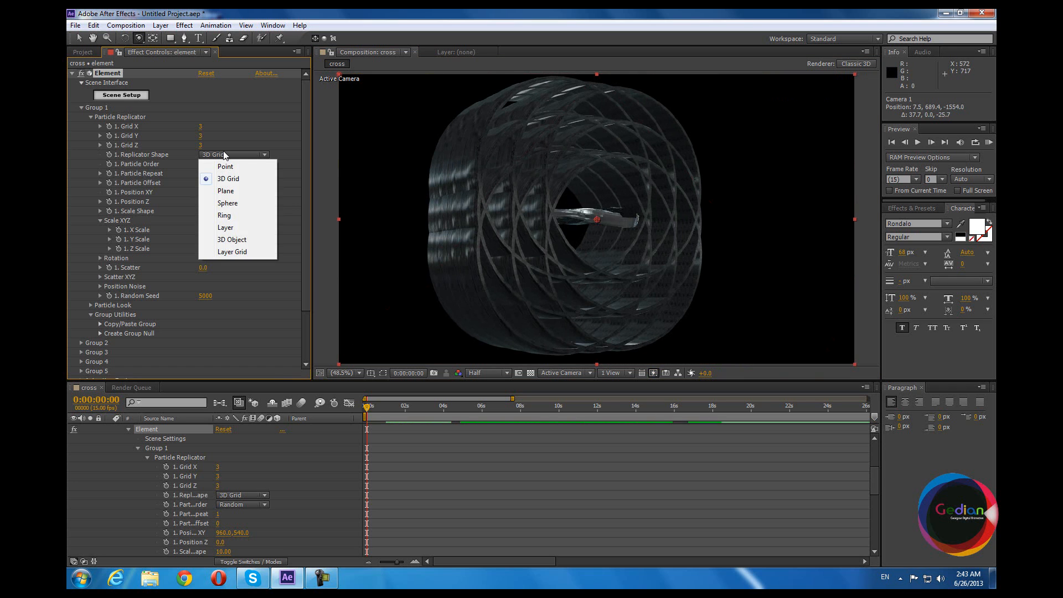
left_click(226, 190)
left_click_drag(554, 233, 542, 255)
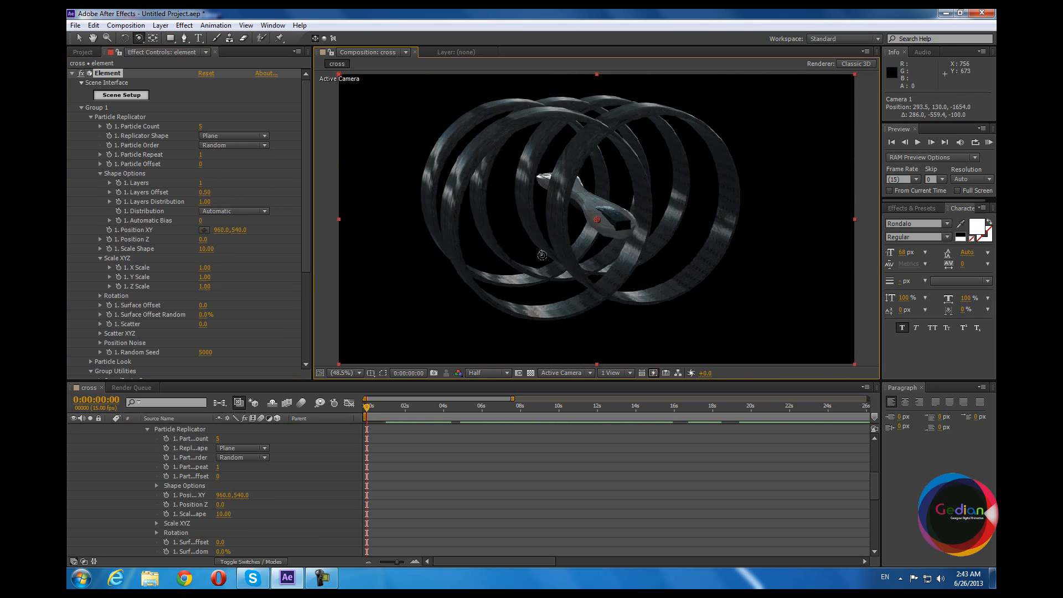
left_click(229, 136)
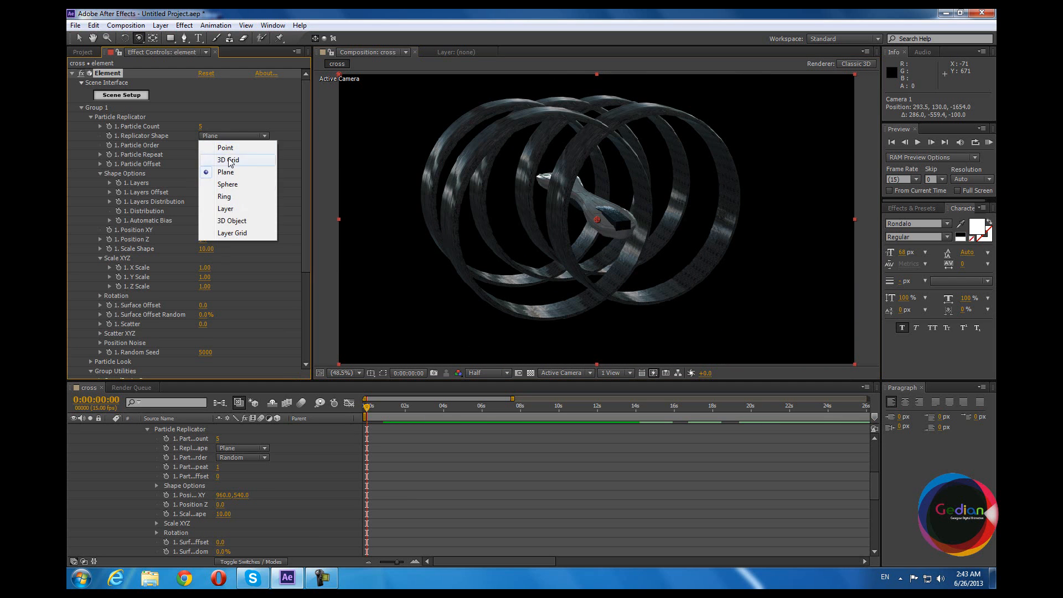
left_click(227, 184)
left_click_drag(637, 231, 681, 215)
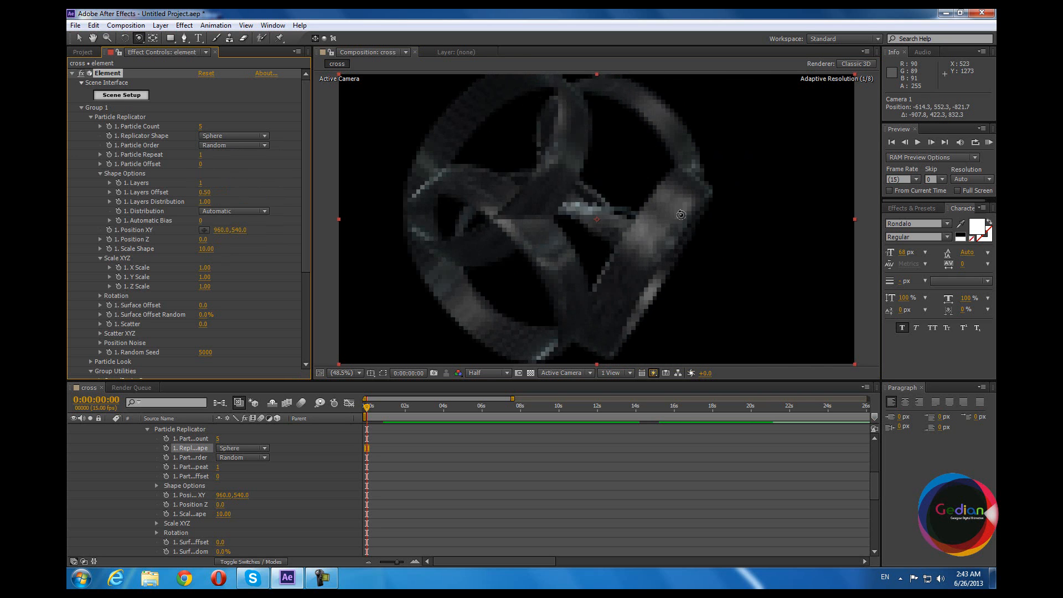
Try the Ring and Layer replicator shapes on Group 1, orbiting Camera 1 to inspect each arrangement.
left_click(244, 133)
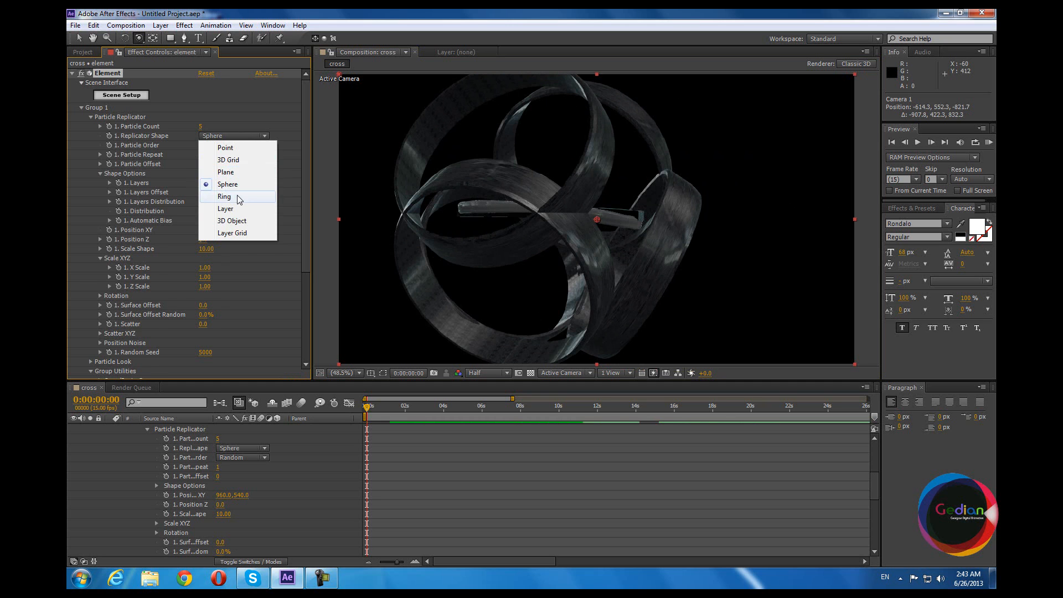
left_click(239, 198)
left_click_drag(476, 317, 586, 189)
left_click(244, 136)
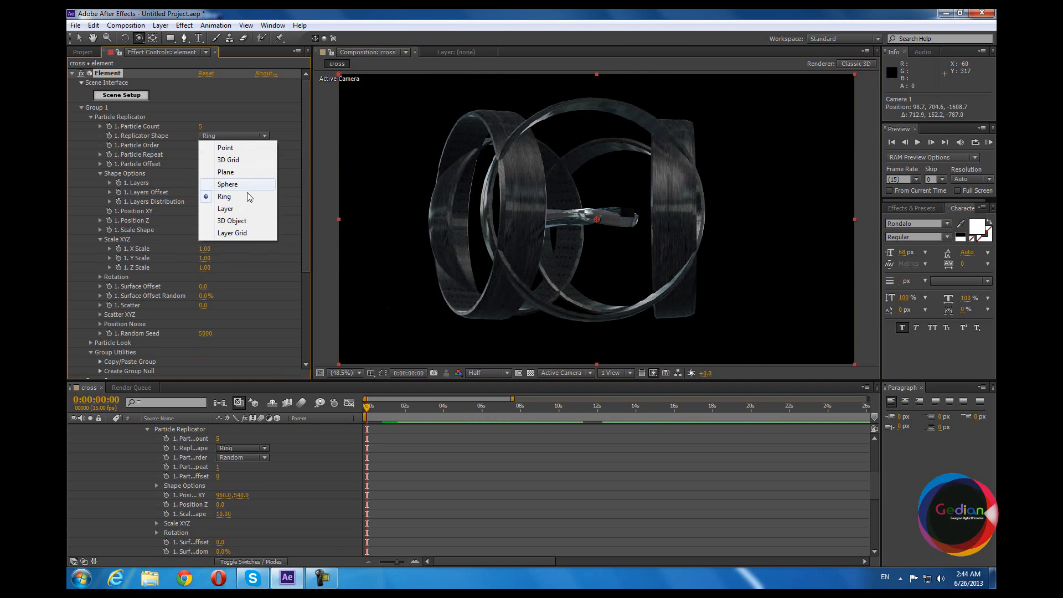
left_click(237, 210)
left_click_drag(621, 232, 624, 245)
Try the 3D Object and Layer Grid replicator shapes on Group 1 and return the shape to Point.
left_click(228, 138)
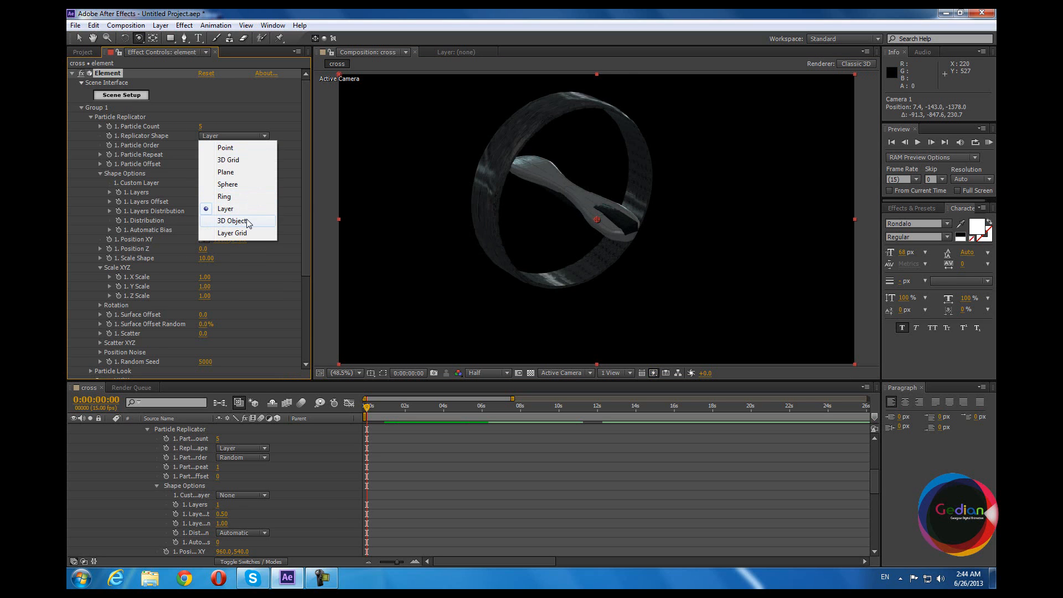
left_click(248, 221)
left_click(232, 136)
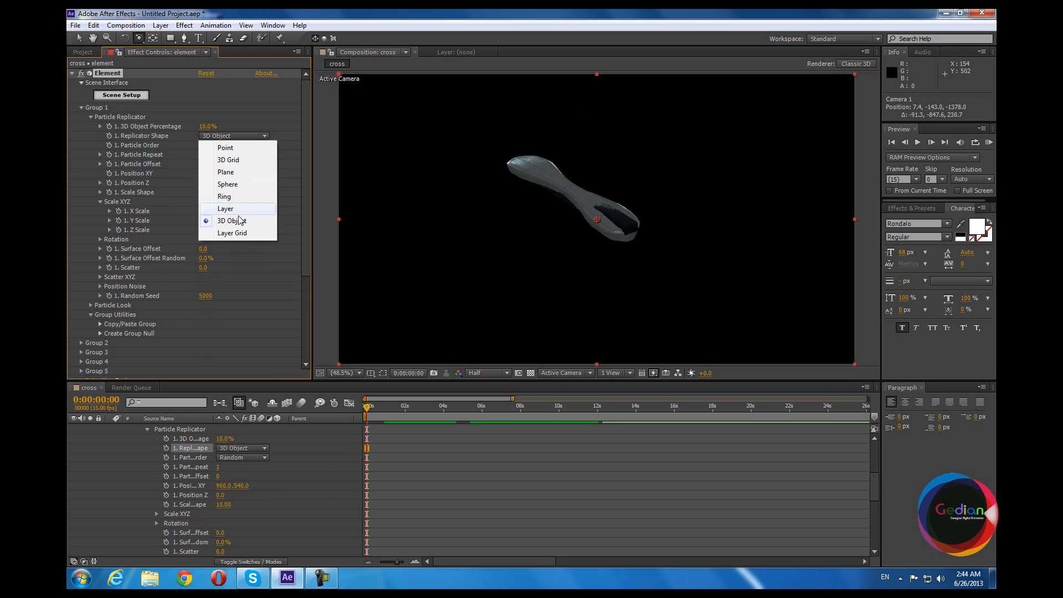
left_click(244, 232)
left_click(240, 145)
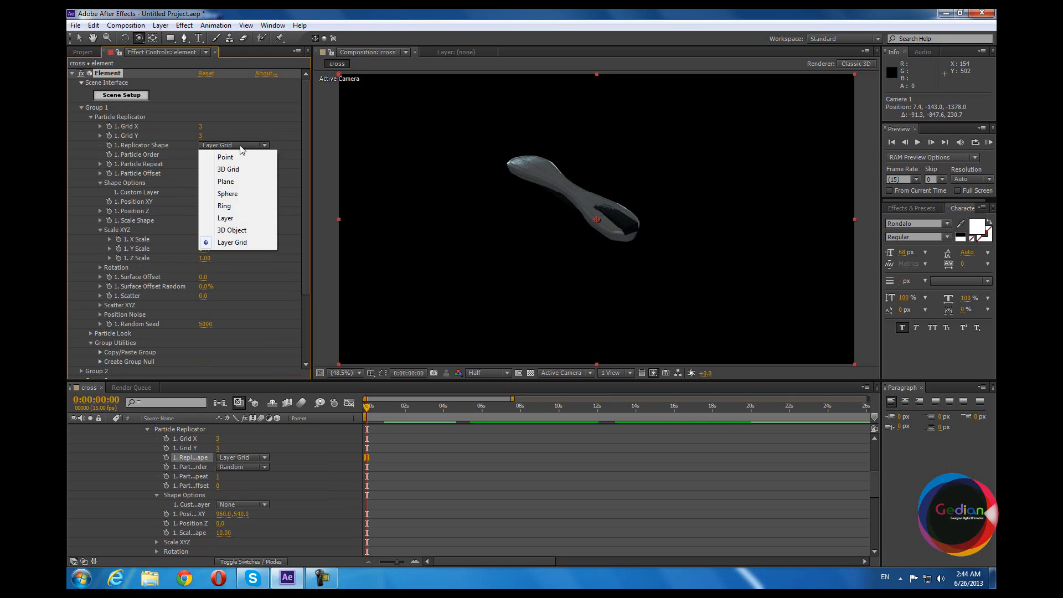
left_click(241, 157)
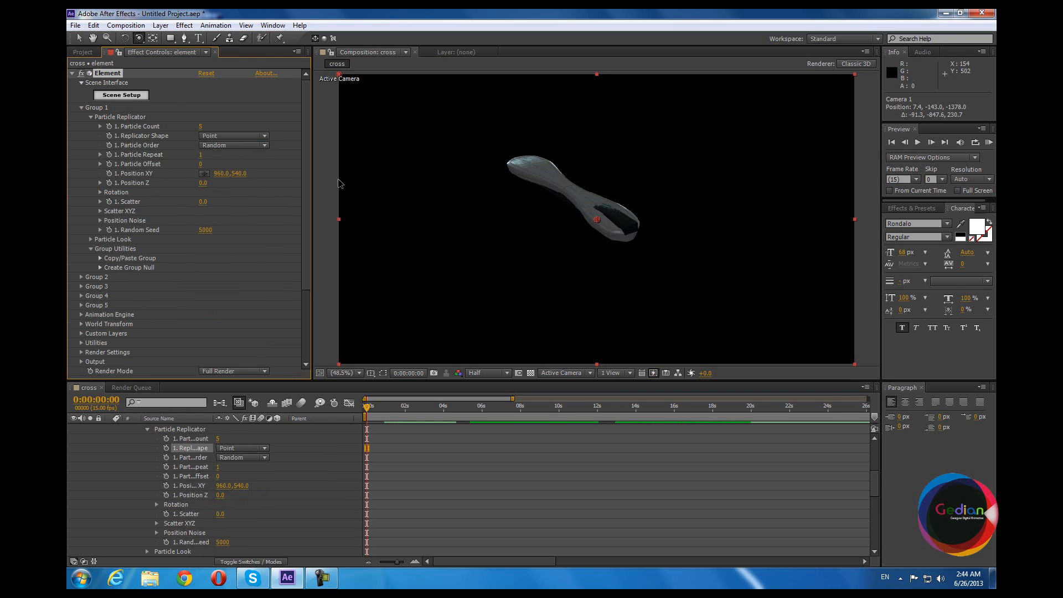
left_click_drag(569, 204, 576, 215)
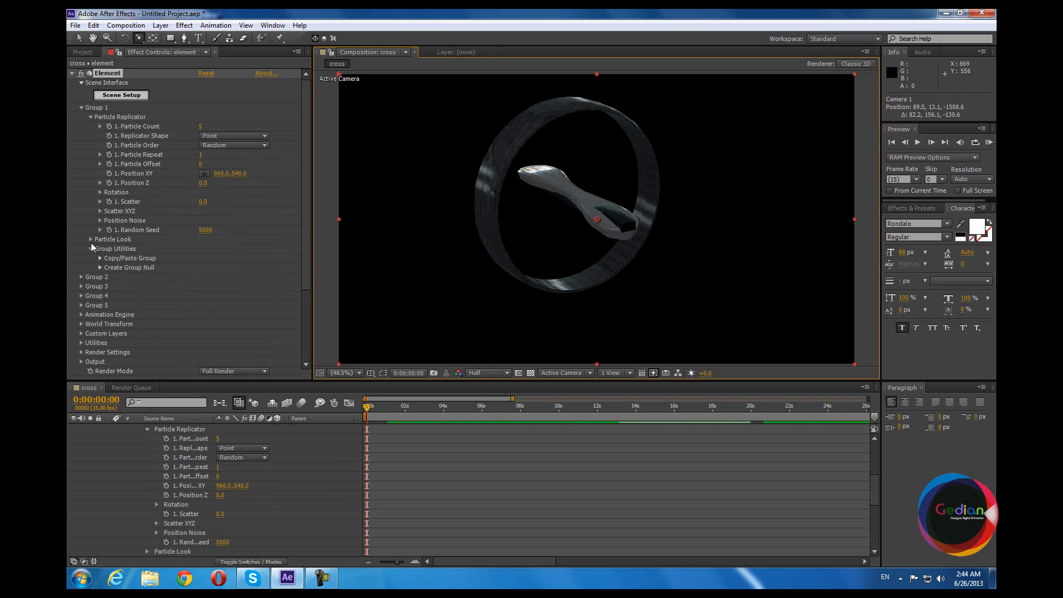
Set Group 1's Particle Size Random to 32% and orbit Camera 1 to check the nested rings.
left_click(89, 240)
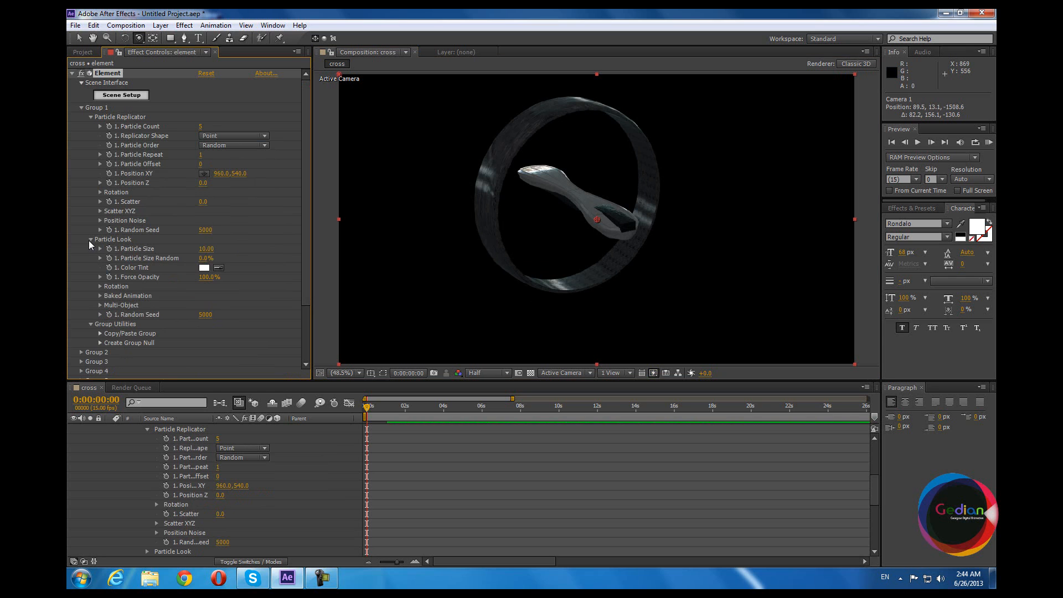
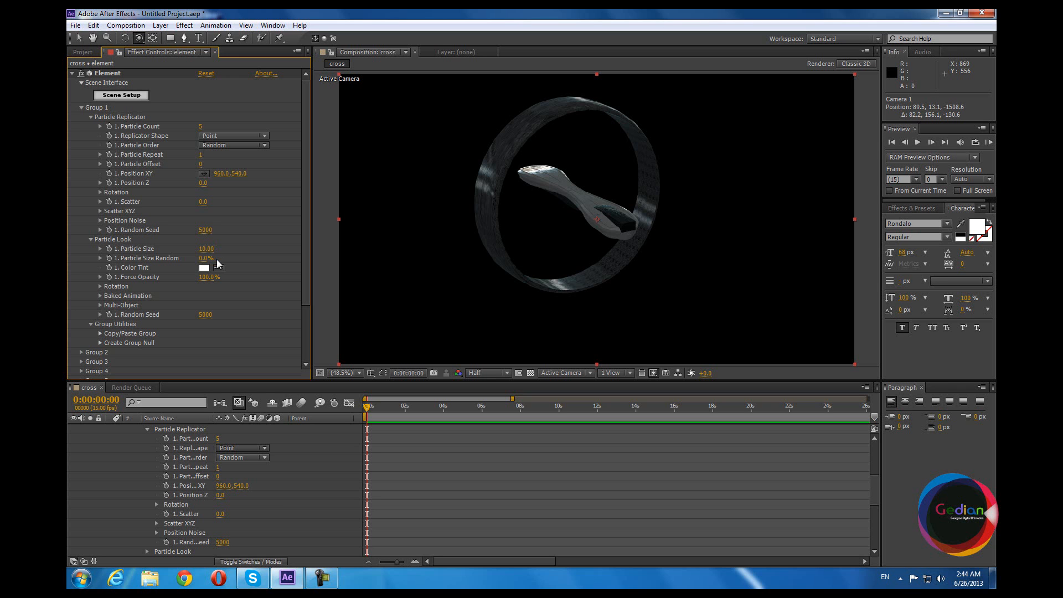
left_click_drag(205, 258, 225, 260)
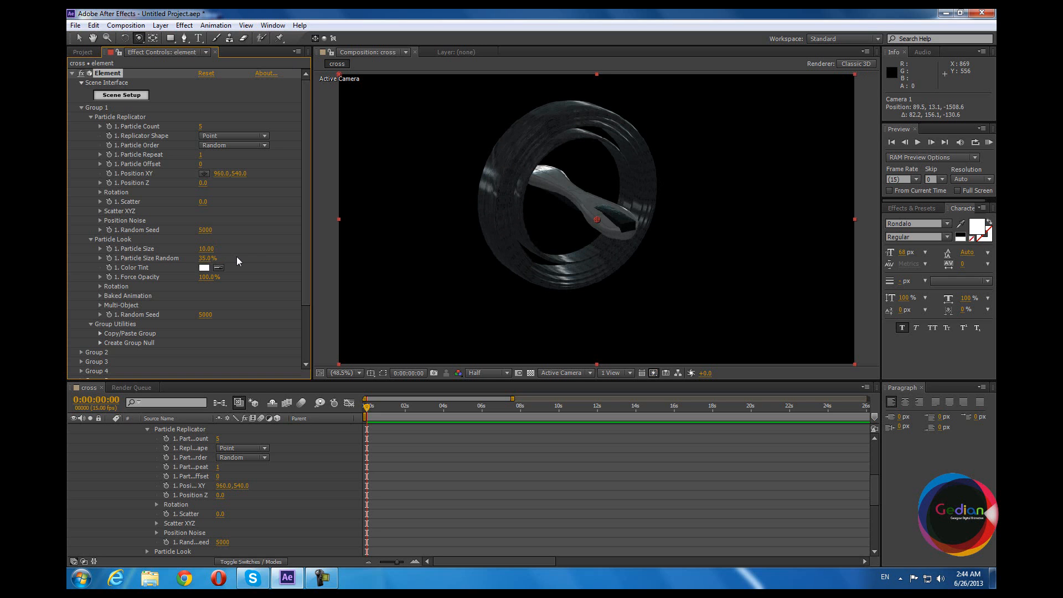
left_click_drag(206, 259, 201, 260)
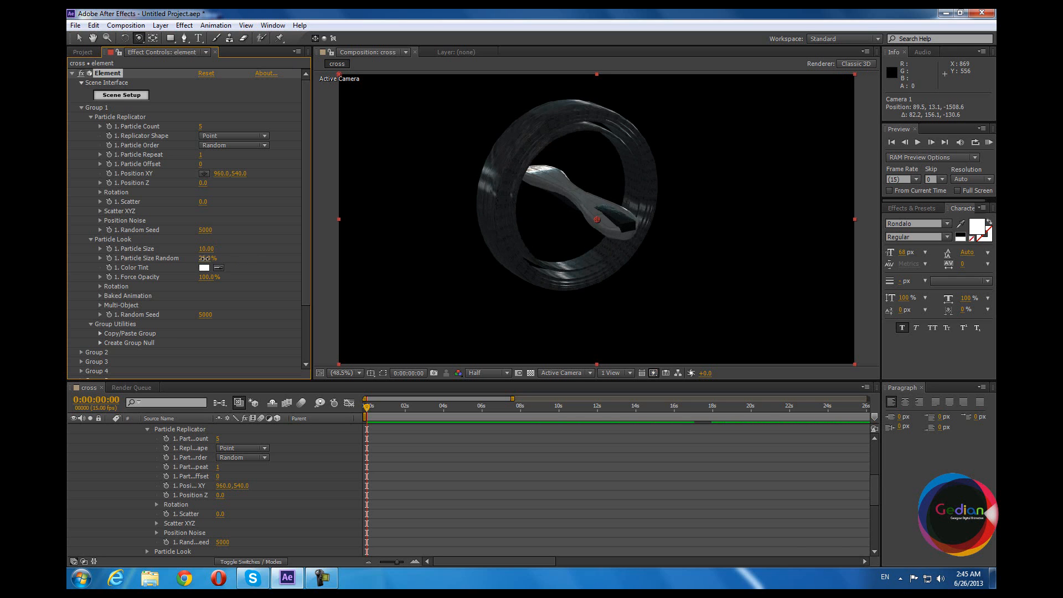
left_click_drag(205, 259, 209, 259)
mouse_move(547, 251)
left_mouse_down()
mouse_move(456, 232)
mouse_move(546, 250)
left_mouse_up()
left_click_drag(666, 240, 654, 260)
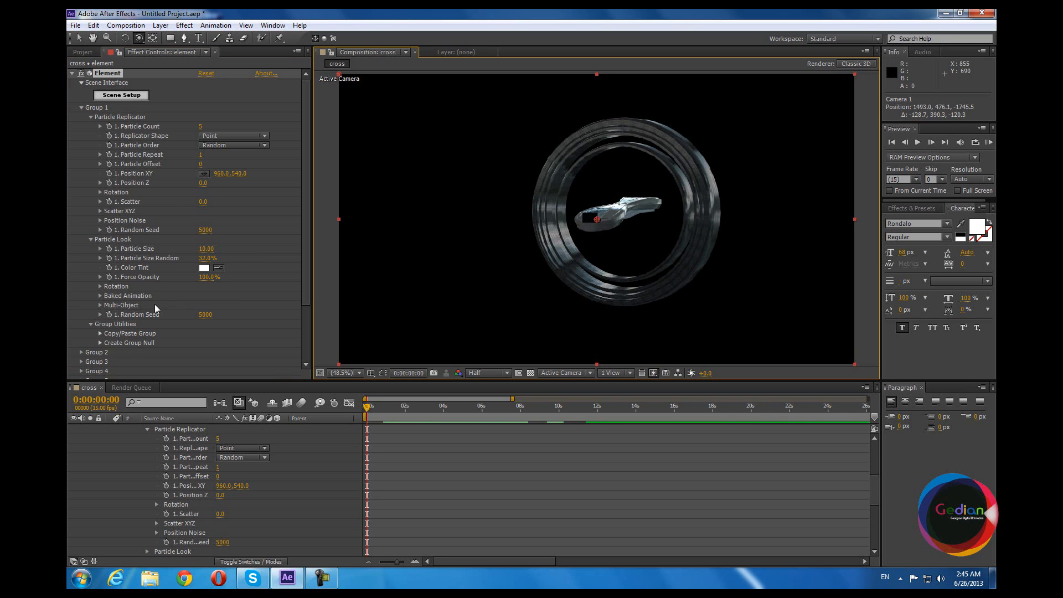
Enable Multi-Object in Group 1's Particle Look settings.
scroll(171, 302, "down", 3)
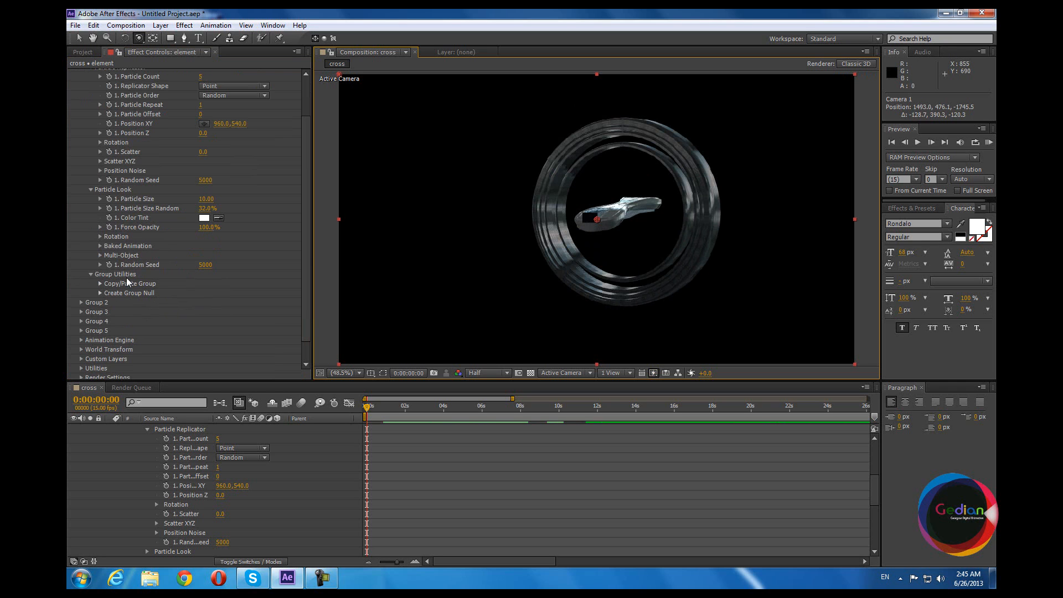
left_click(98, 262)
left_click(100, 256)
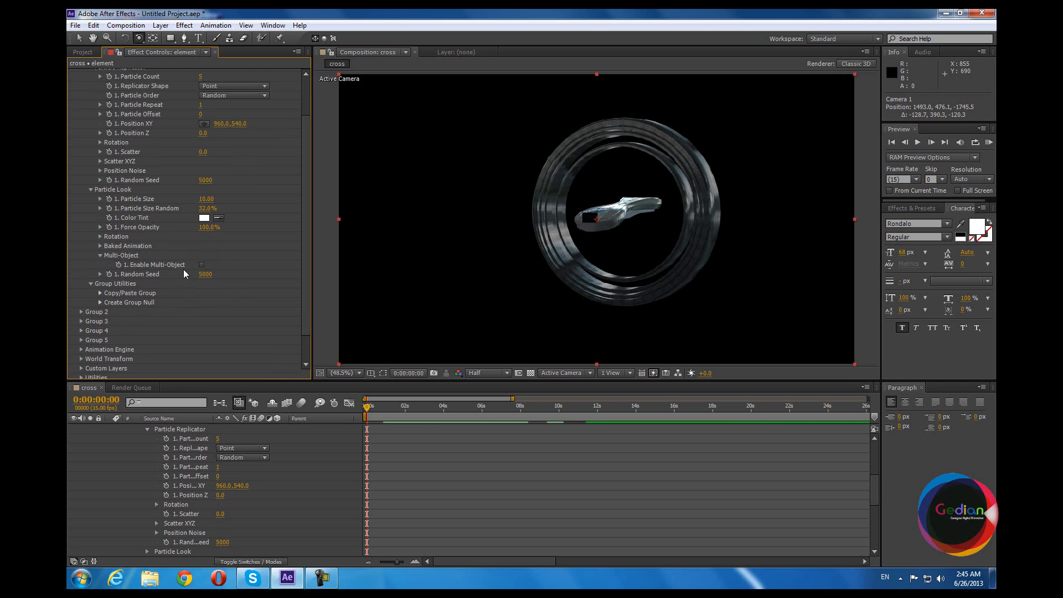
left_click(201, 264)
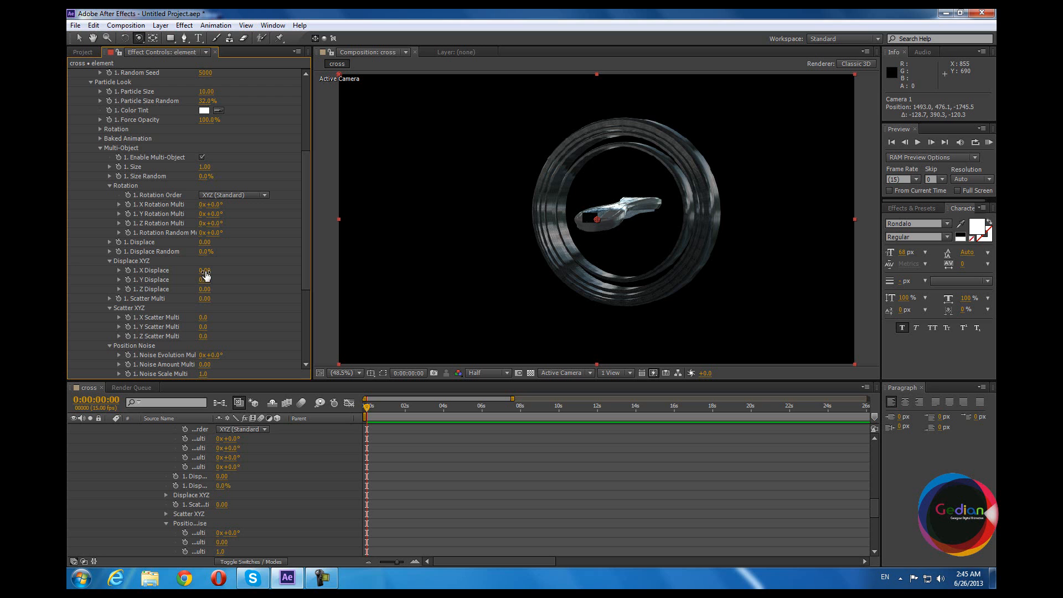
Try the X, Y and Z Displace values of Group 1's Multi-Object settings one by one, undoing each change.
left_click_drag(209, 271, 251, 267)
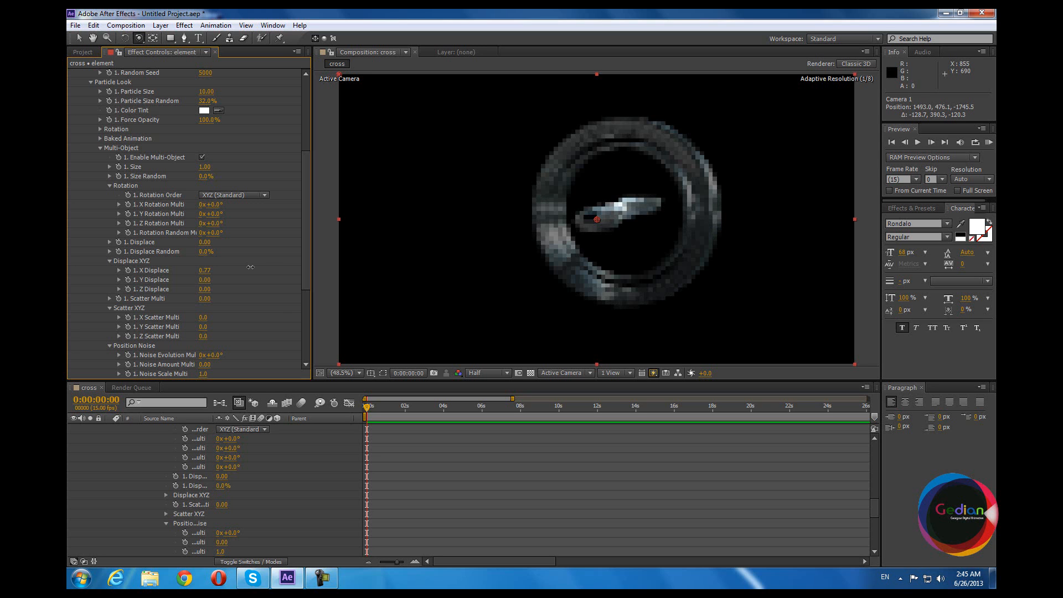
key("ctrl+z")
left_click_drag(205, 280, 484, 279)
key("ctrl+z")
left_click_drag(206, 290, 371, 288)
key("ctrl+z")
mouse_move(570, 237)
left_mouse_down()
mouse_move(516, 238)
mouse_move(574, 241)
left_mouse_up()
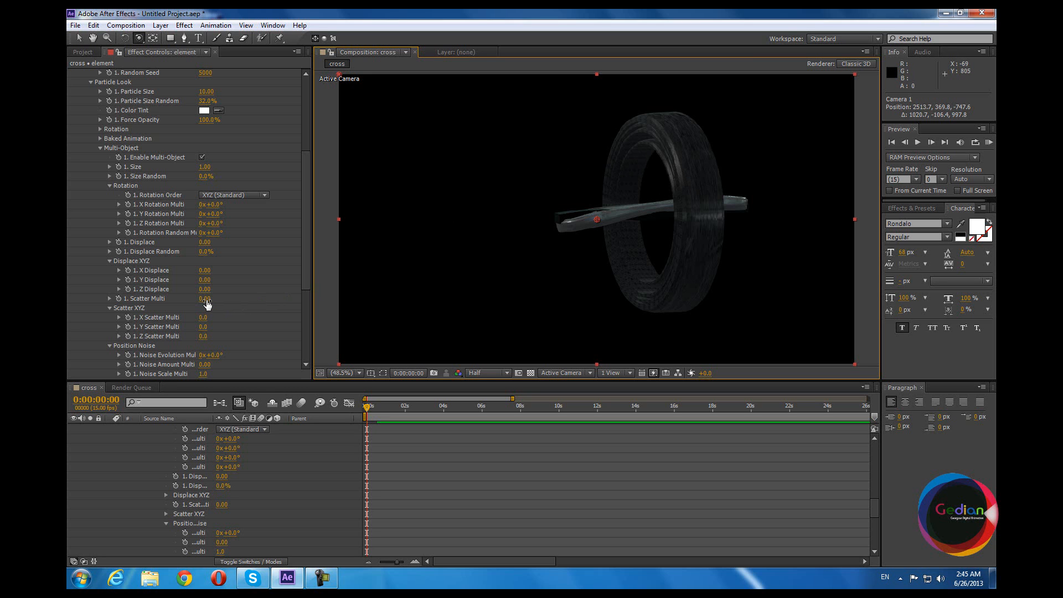
Try raising the Y Scatter Multi of Group 1's Multi-Object settings and undo the change.
scroll(207, 305, "down", 2)
left_click_drag(203, 302, 248, 302)
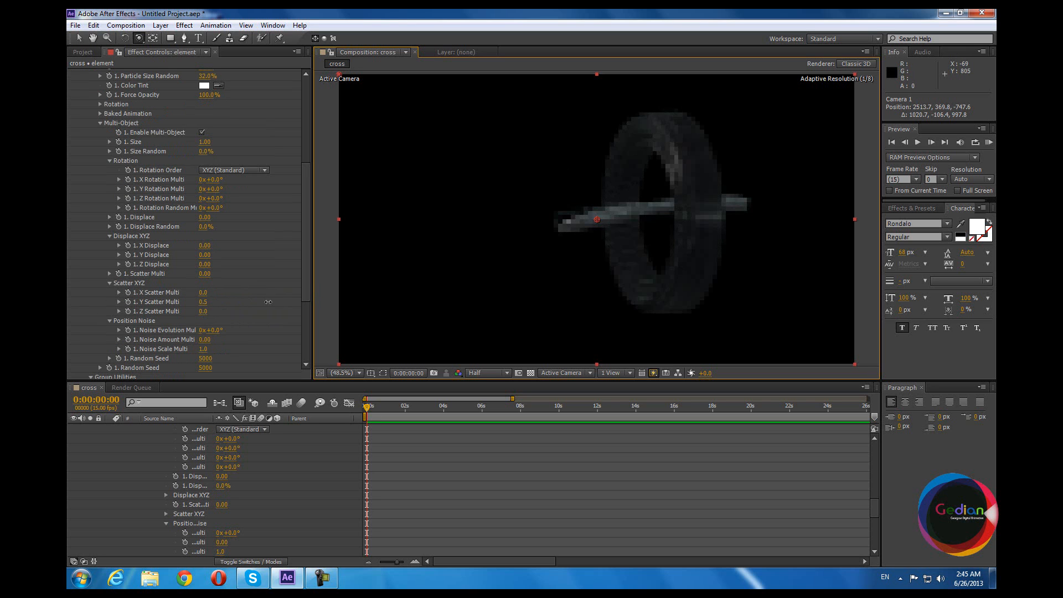
key("ctrl+z")
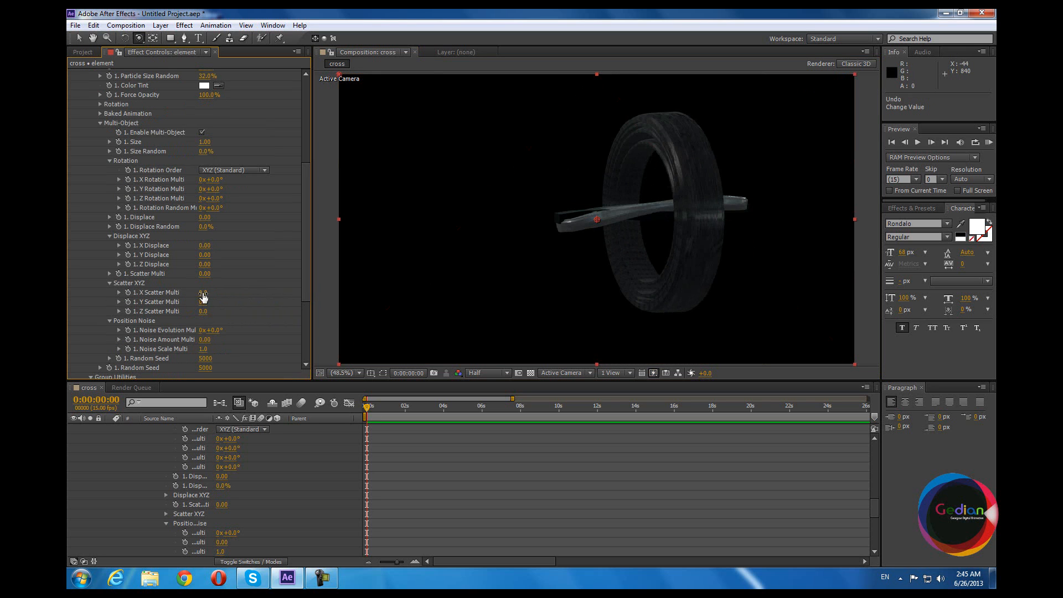
Try an X Scatter Multi of 26.8 in Group 1's Multi-Object settings and reset it to 0.
left_click_drag(214, 292, 248, 292)
left_click_drag(546, 274, 615, 273)
left_click_drag(714, 263, 831, 244)
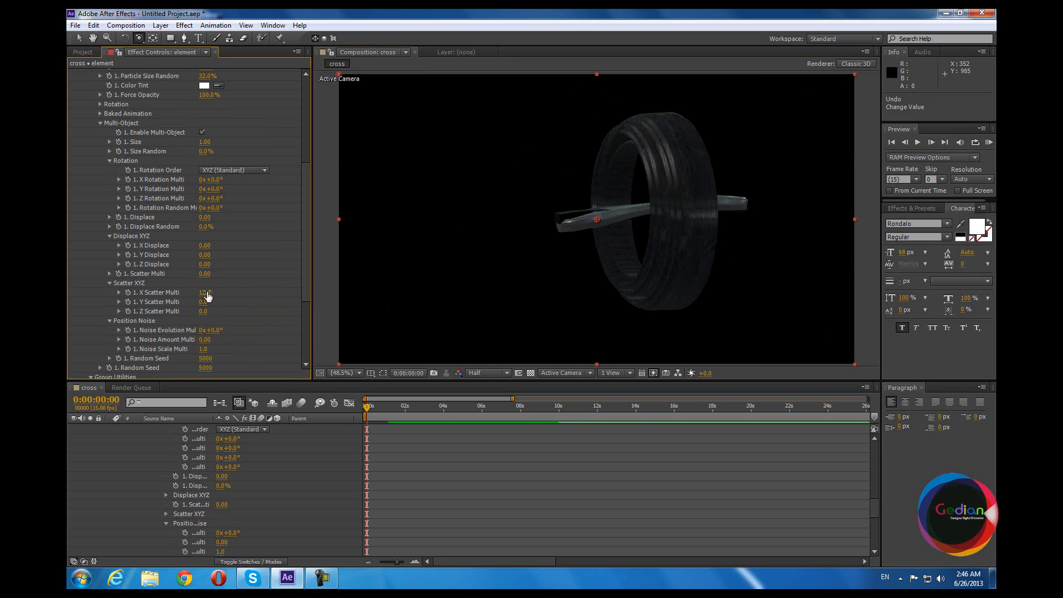
left_click_drag(205, 292, 489, 374)
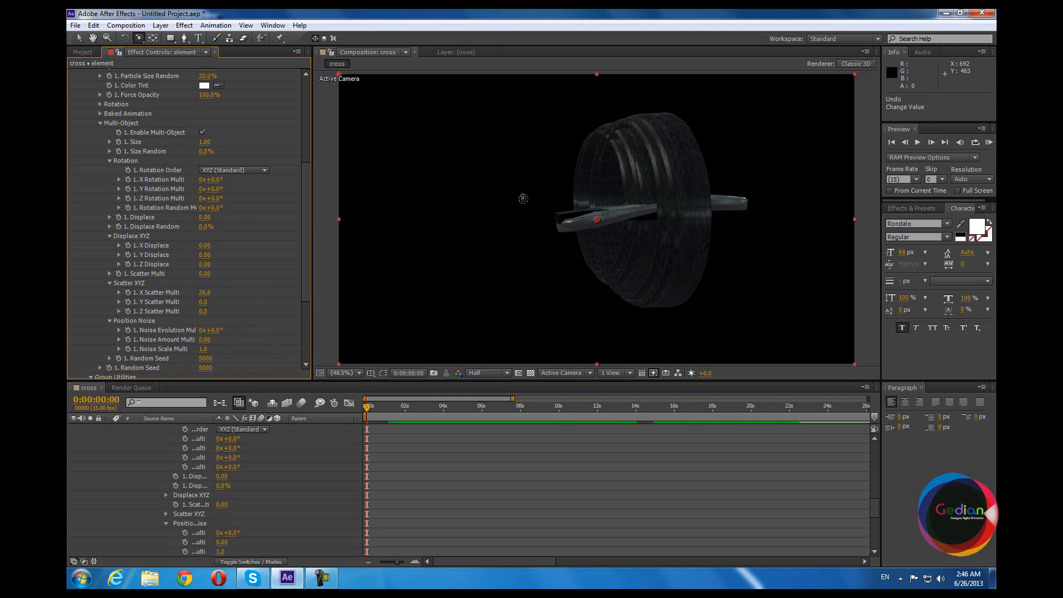
left_click_drag(583, 202, 537, 275)
key("ctrl+z")
left_click(205, 293)
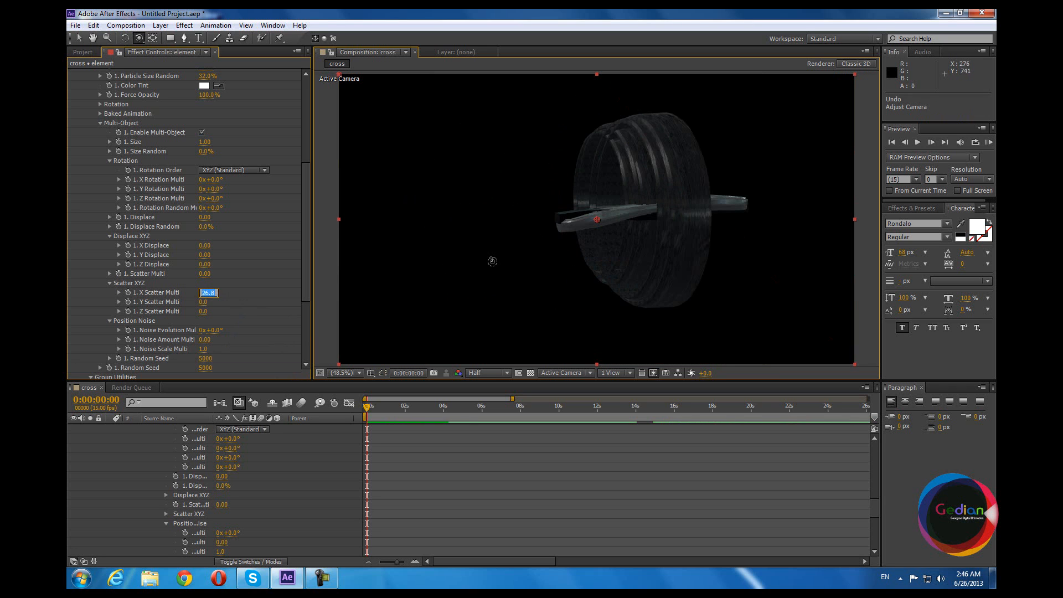
type("0")
key("Return")
Raise Group 1's Z Scatter Multi to 9.3 and orbit Camera 1 around the ring to inspect the spacing.
left_click_drag(565, 228, 662, 228)
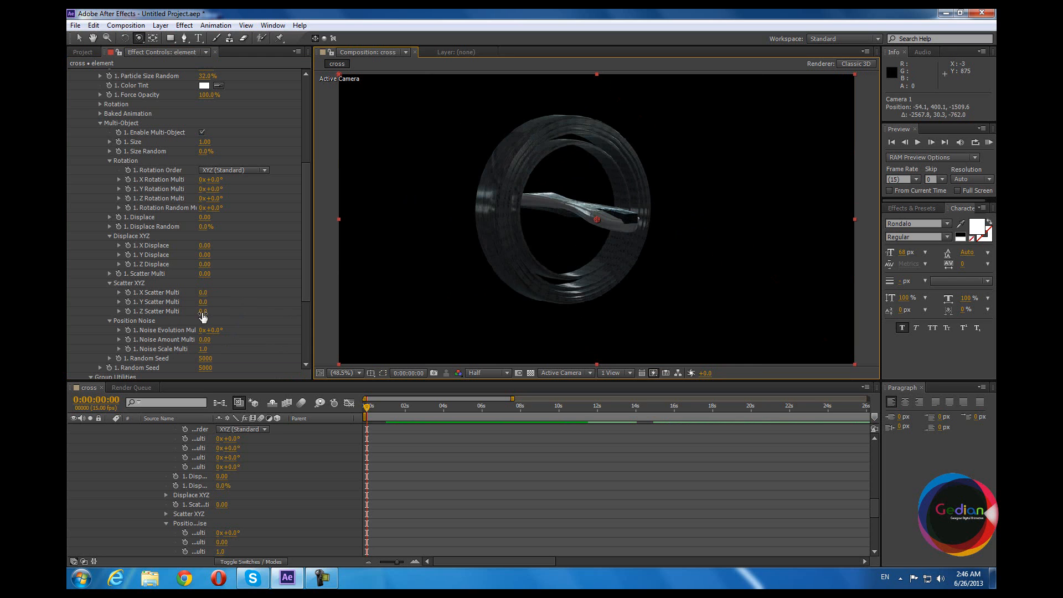
left_click_drag(203, 316, 695, 292)
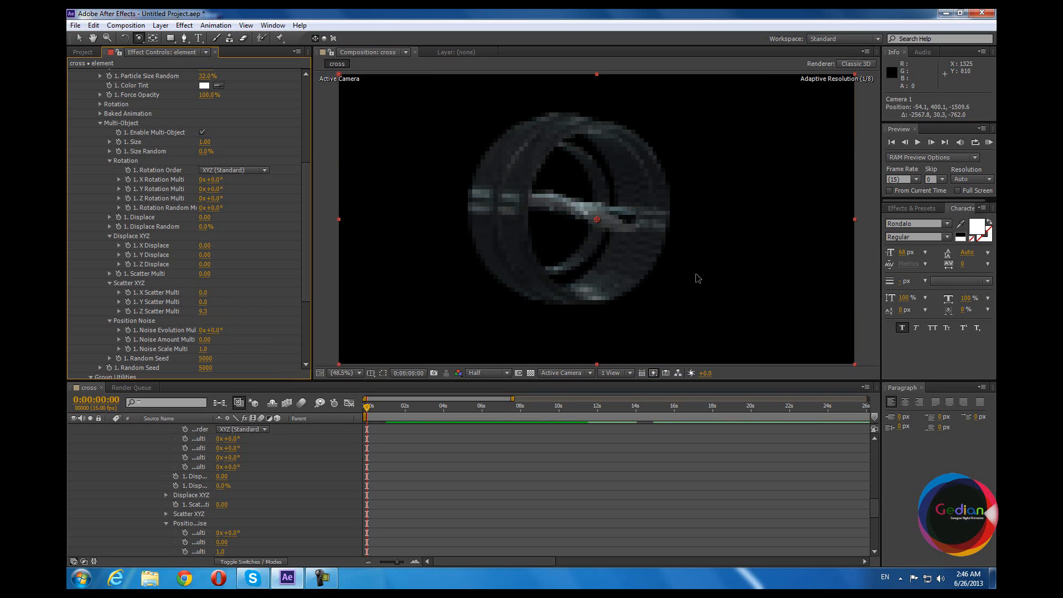
left_click_drag(658, 229, 670, 278)
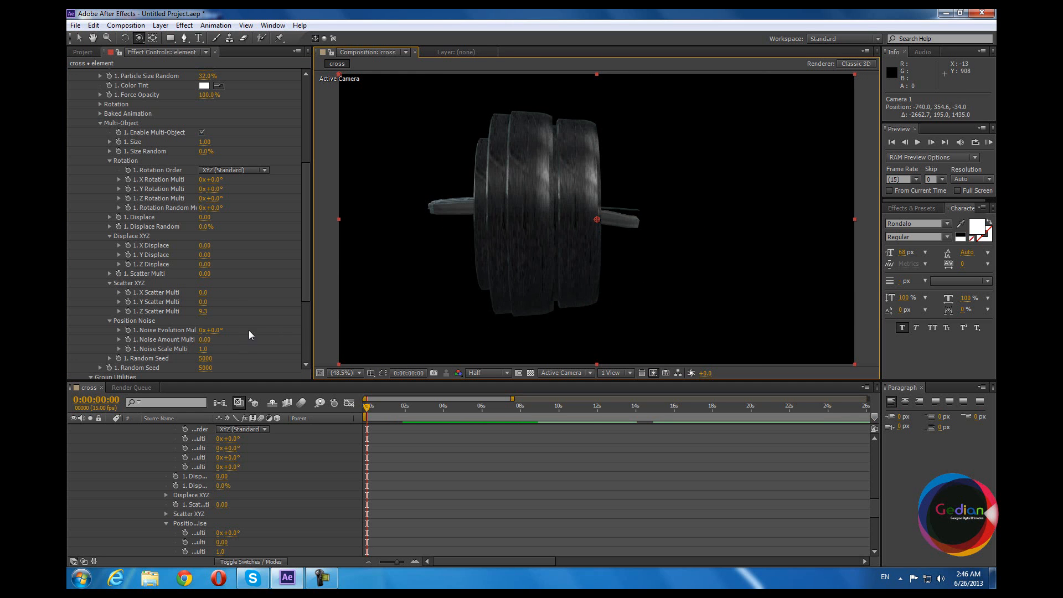
left_click_drag(525, 207, 449, 260)
left_click_drag(522, 260, 286, 350)
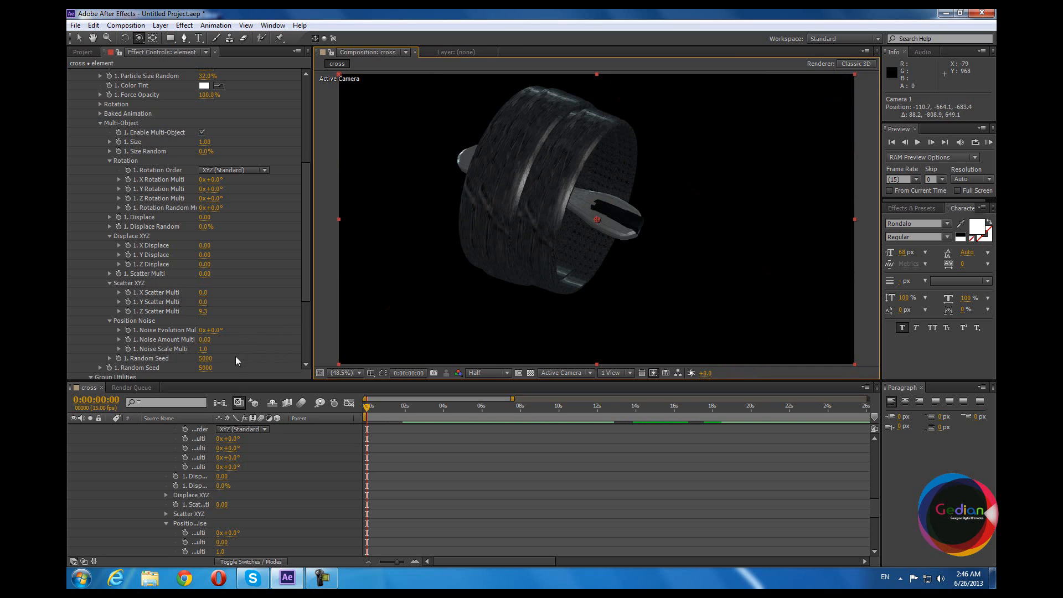
Set Group 1's Z Scatter Multi to 6 and orbit Camera 1 to look through the ring.
left_click(203, 311)
type("6")
key("Return")
left_click_drag(530, 266, 500, 215)
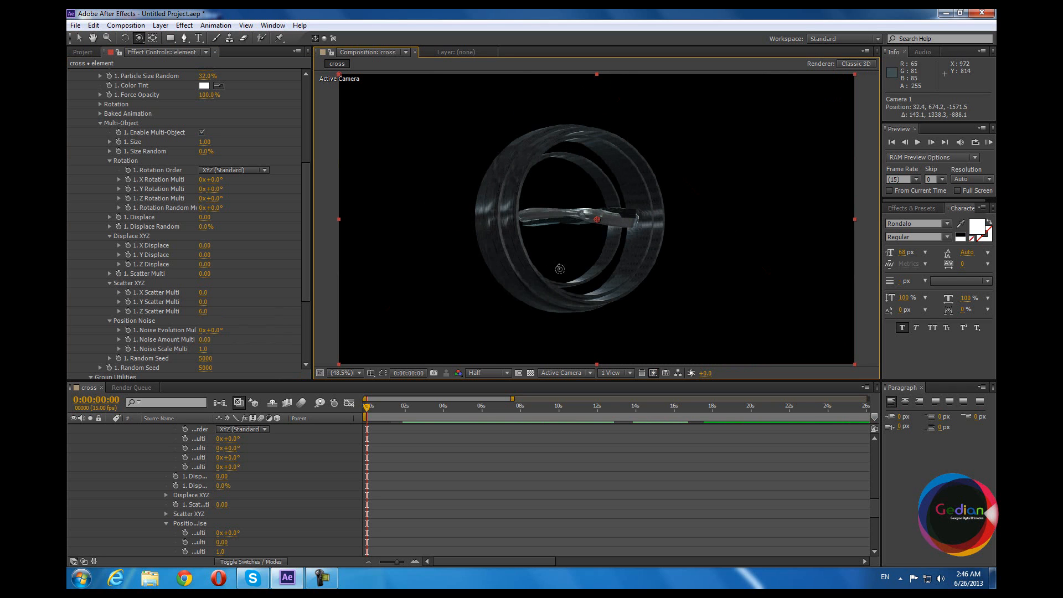
Set Group 1's Particle Size Random to 26% and orbit Camera 1 around the front of the rings.
left_click_drag(591, 231, 404, 221)
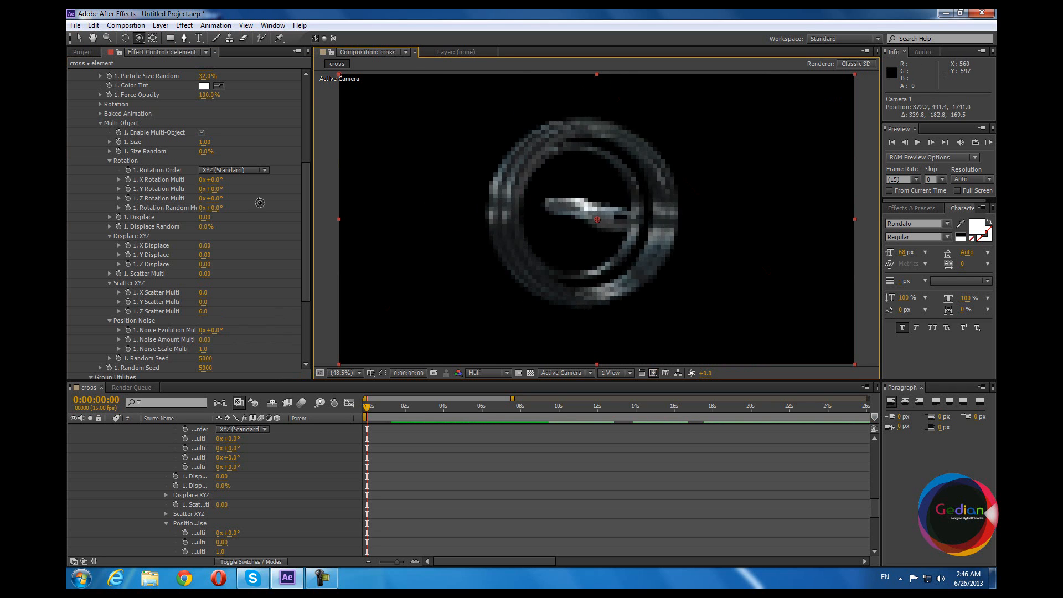
scroll(223, 225, "up", 5)
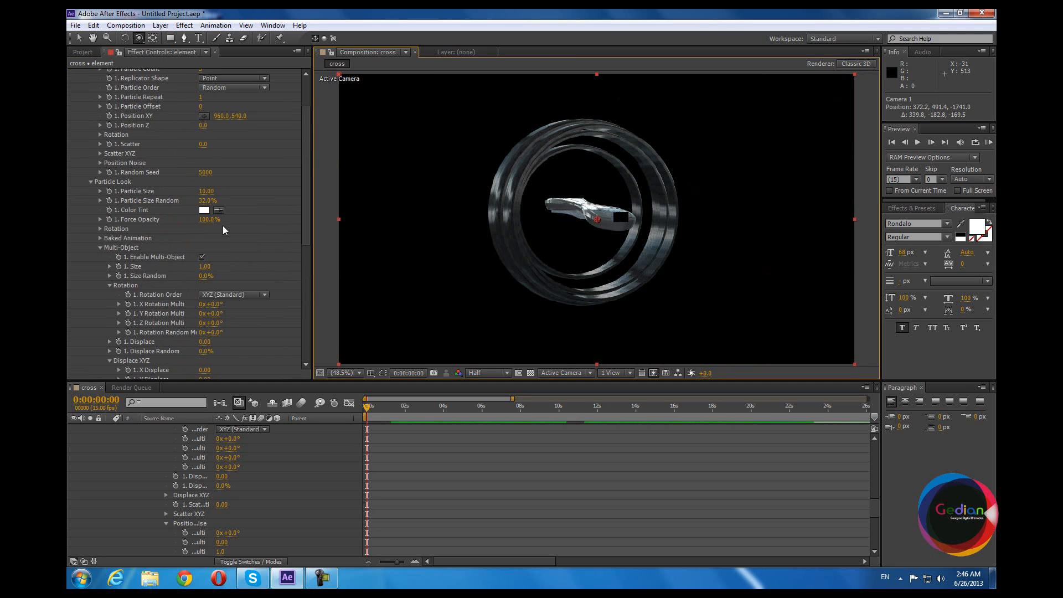
left_click(206, 200)
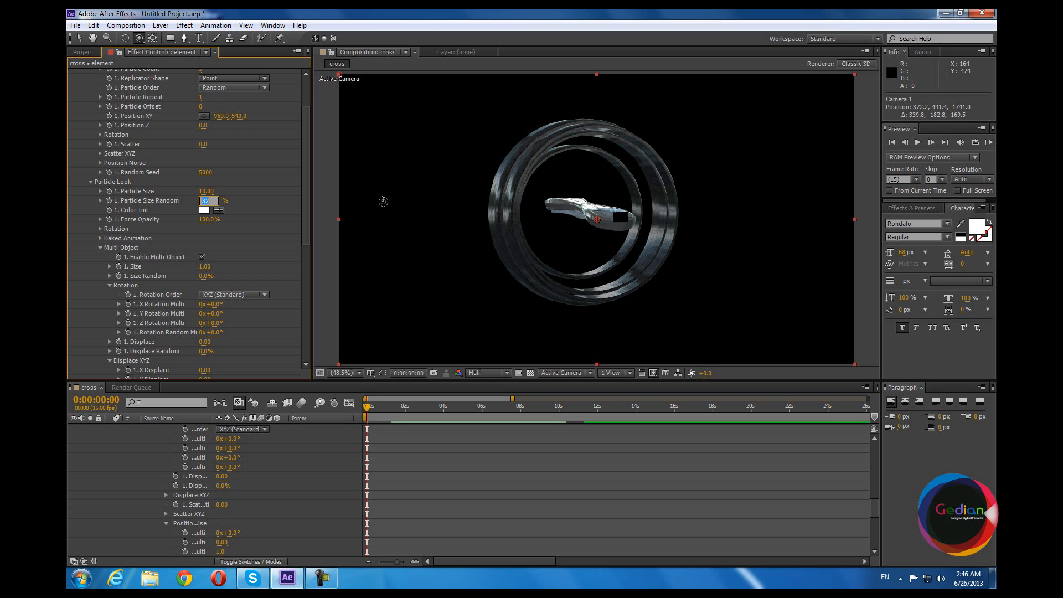
key("Return")
left_click_drag(583, 205, 558, 193)
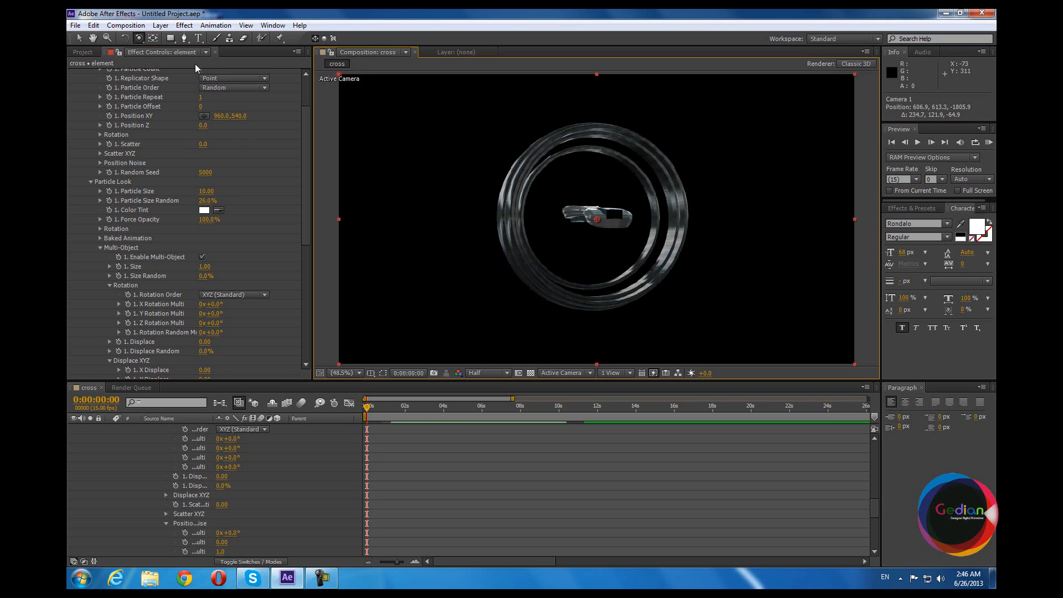
Set the Particle Count in Group 1's Particle Replicator to 8.
scroll(221, 111, "up", 3)
left_click(202, 127)
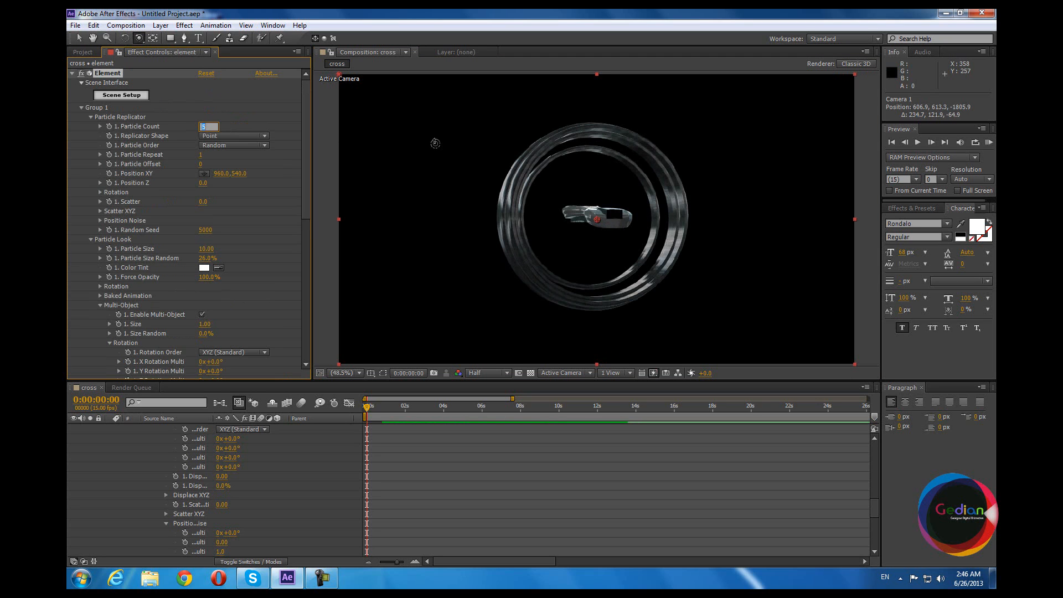
type("4")
key("Return")
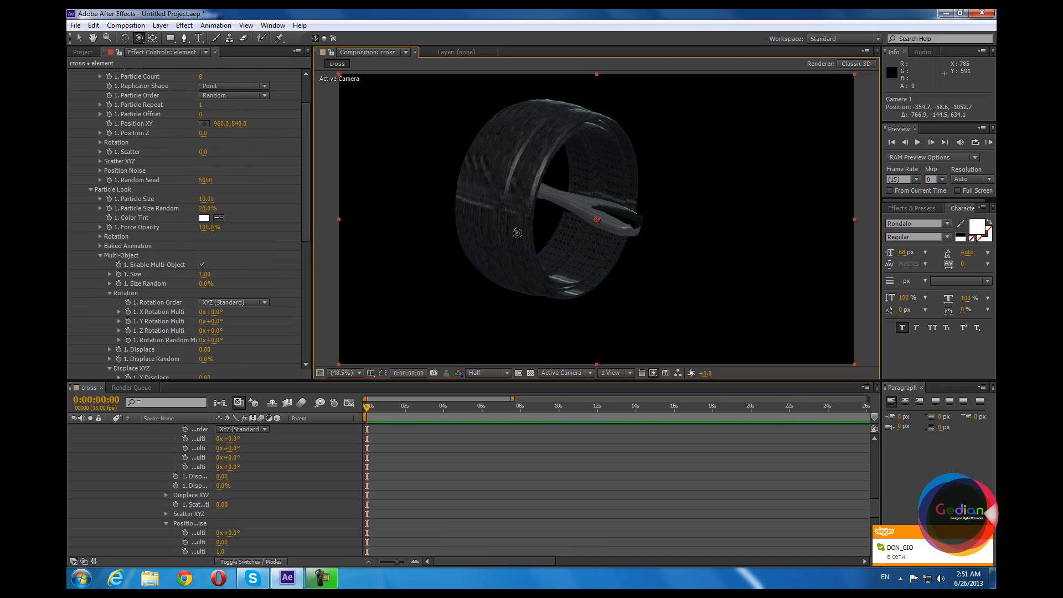
Orbit Camera 1 around the replicated rings to examine their spacing and thickness from the front, side and above.
left_click_drag(585, 263, 633, 278)
left_click_drag(556, 256, 616, 207)
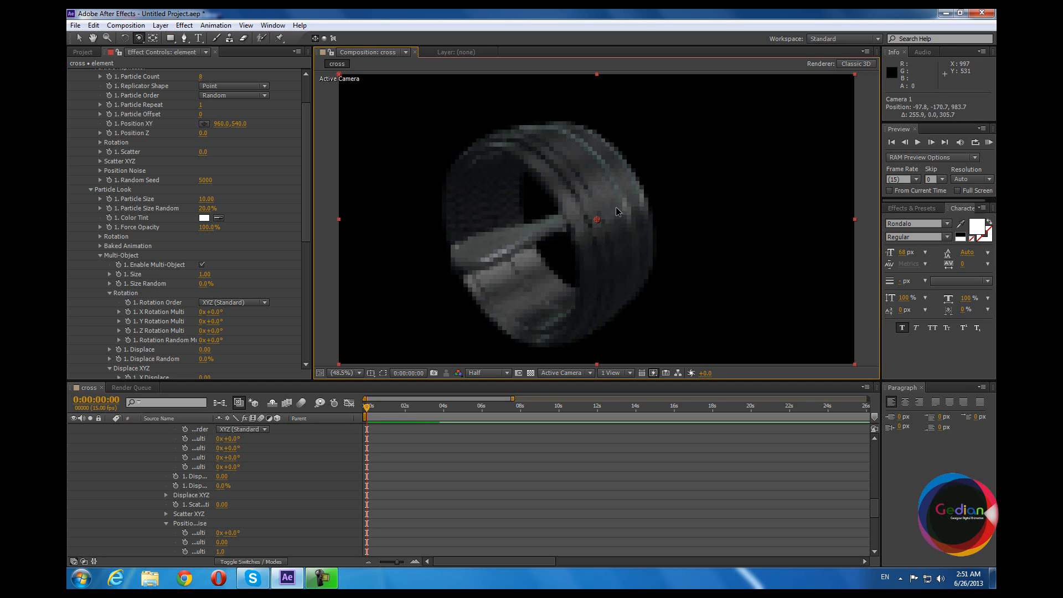
left_click_drag(611, 265, 658, 217)
left_click_drag(559, 264, 683, 273)
left_click_drag(696, 237, 600, 247)
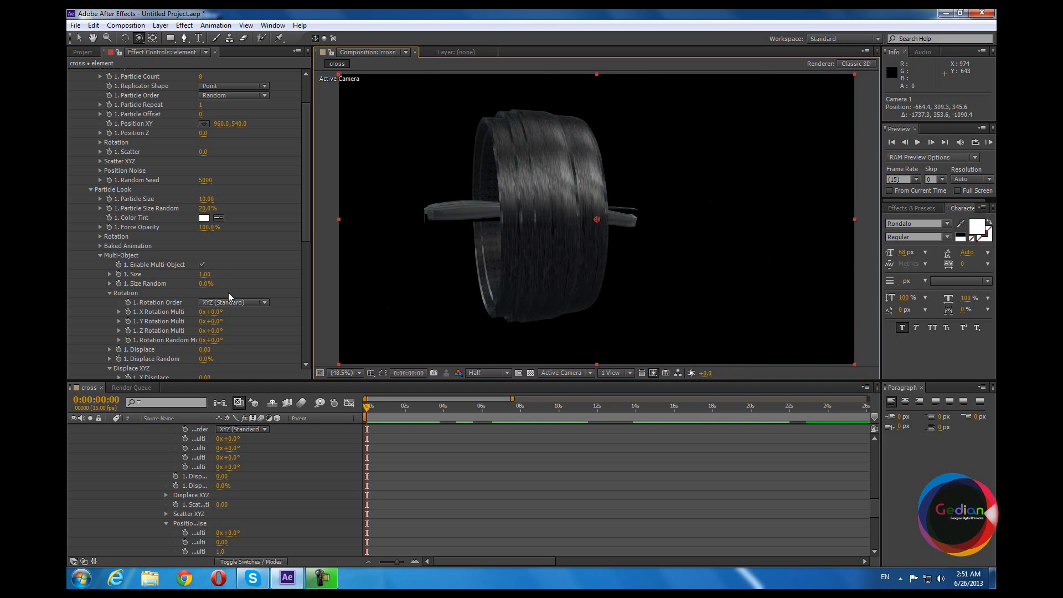
scroll(211, 285, "up", 2)
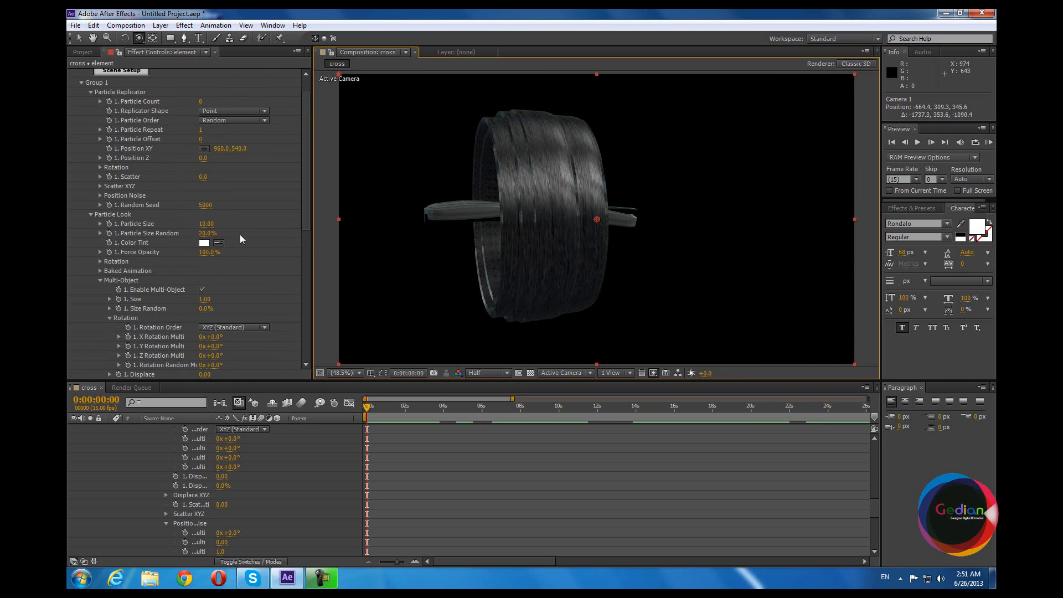
scroll(214, 174, "up", 2)
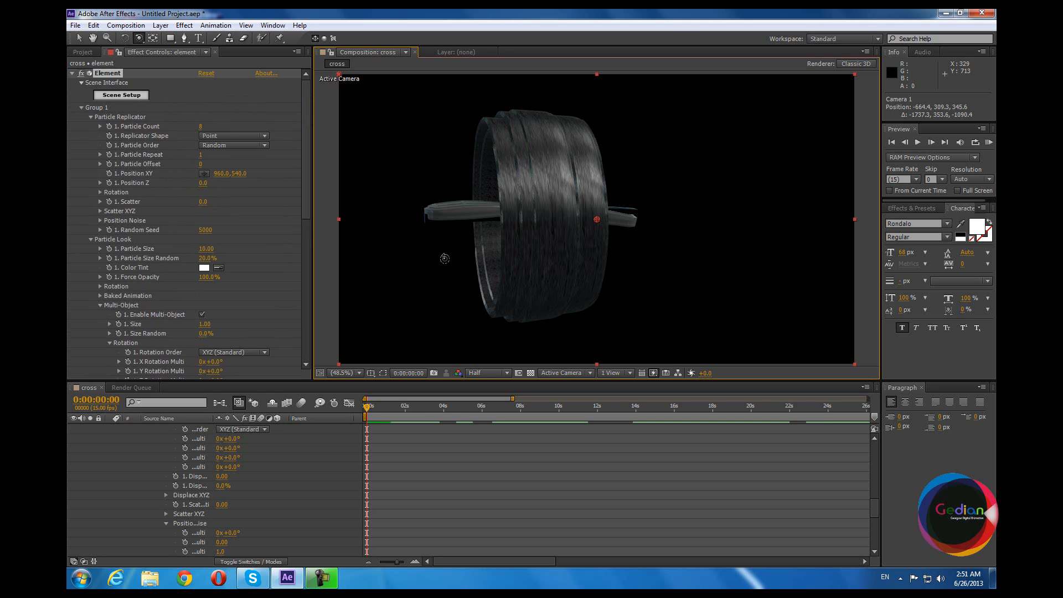
left_click_drag(544, 236, 562, 282)
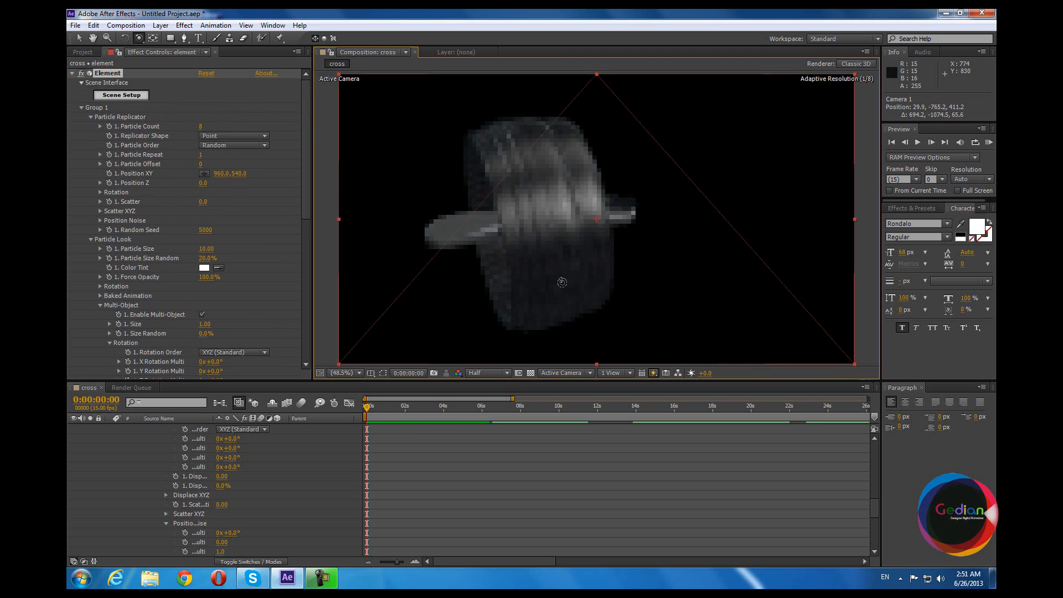
left_click_drag(497, 211, 347, 266)
Raise Group 1's Z Scatter Multi to 8.6 and orbit Camera 1 to check the ring spread from the front and side.
scroll(238, 288, "down", 5)
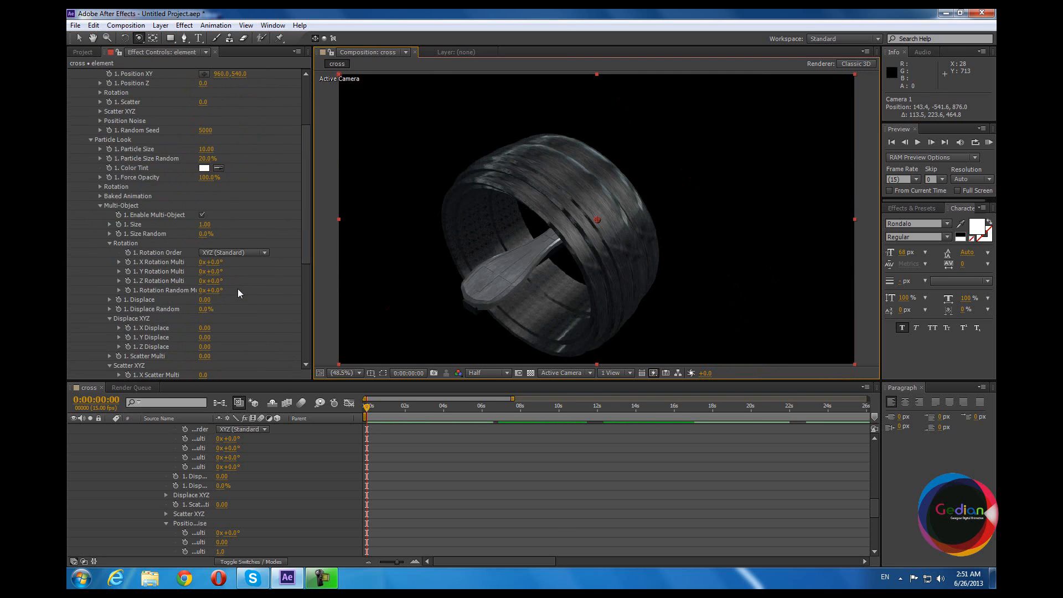
scroll(188, 352, "down", 1)
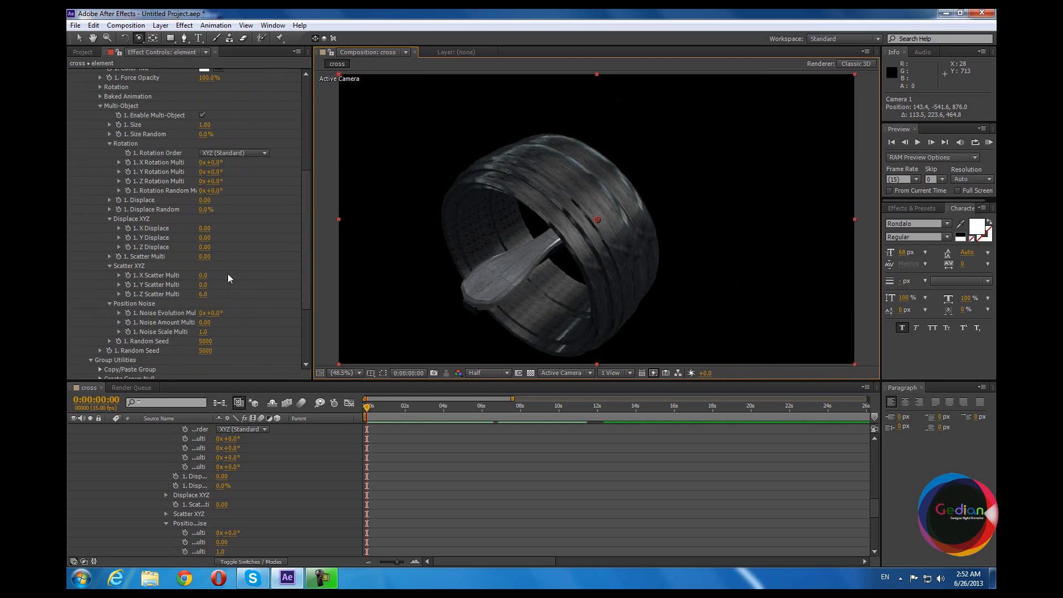
scroll(225, 257, "down", 1)
scroll(225, 257, "down", 1)
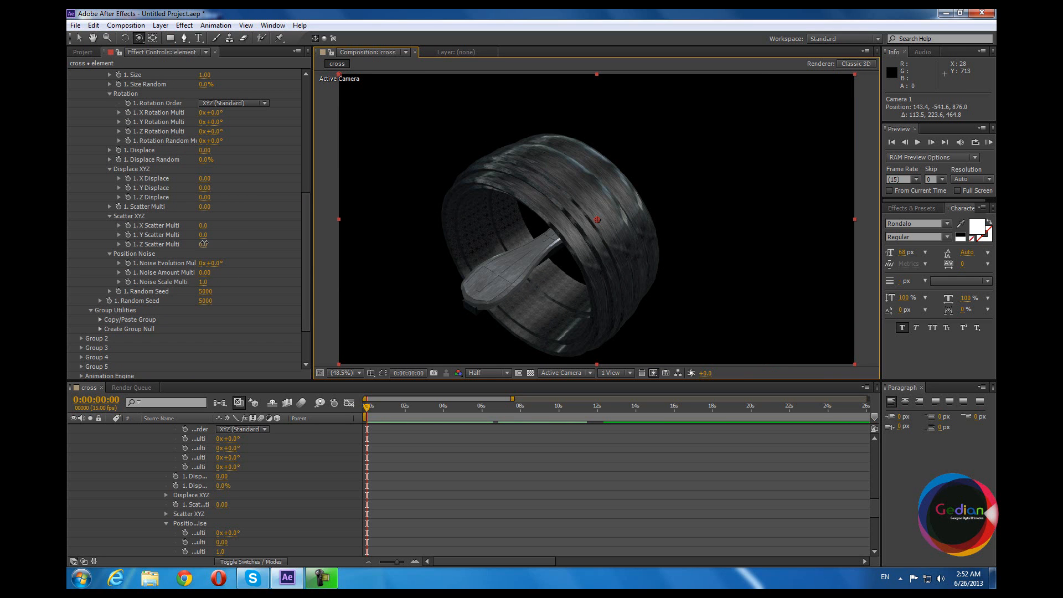
left_click_drag(208, 243, 333, 241)
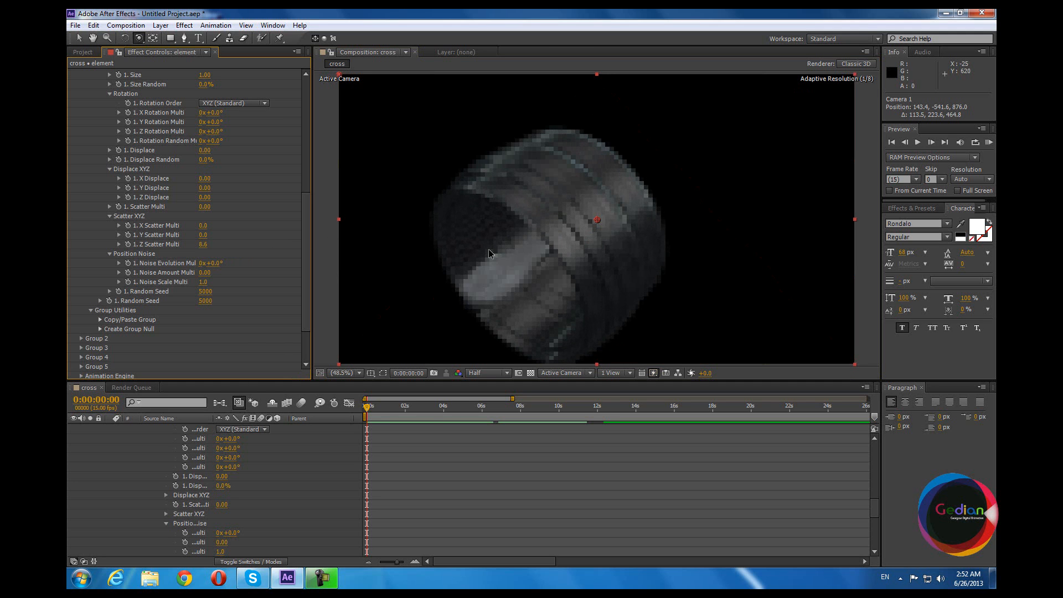
left_click_drag(614, 287, 530, 284)
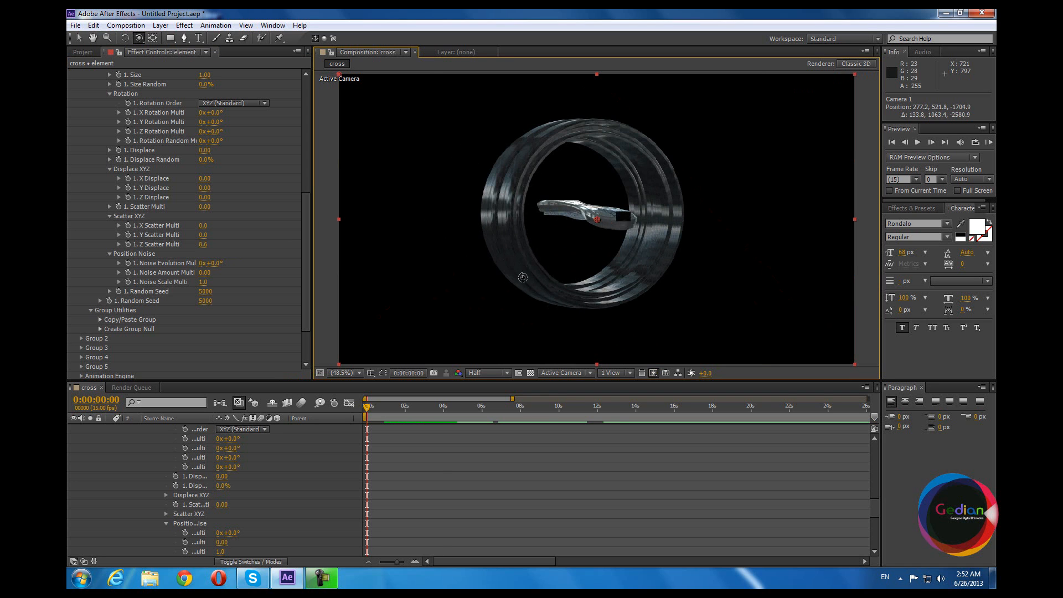
left_click_drag(596, 261, 648, 261)
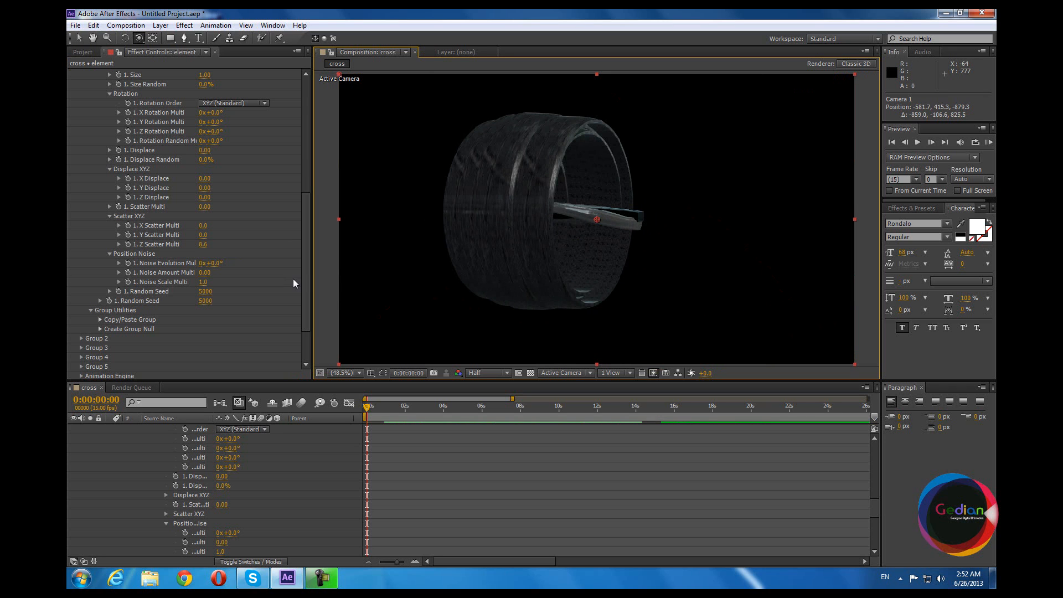
Set Group 1's Z Scatter Multi to 12 and orbit Camera 1 to look through the rings.
left_click(204, 244)
type("12")
key("Return")
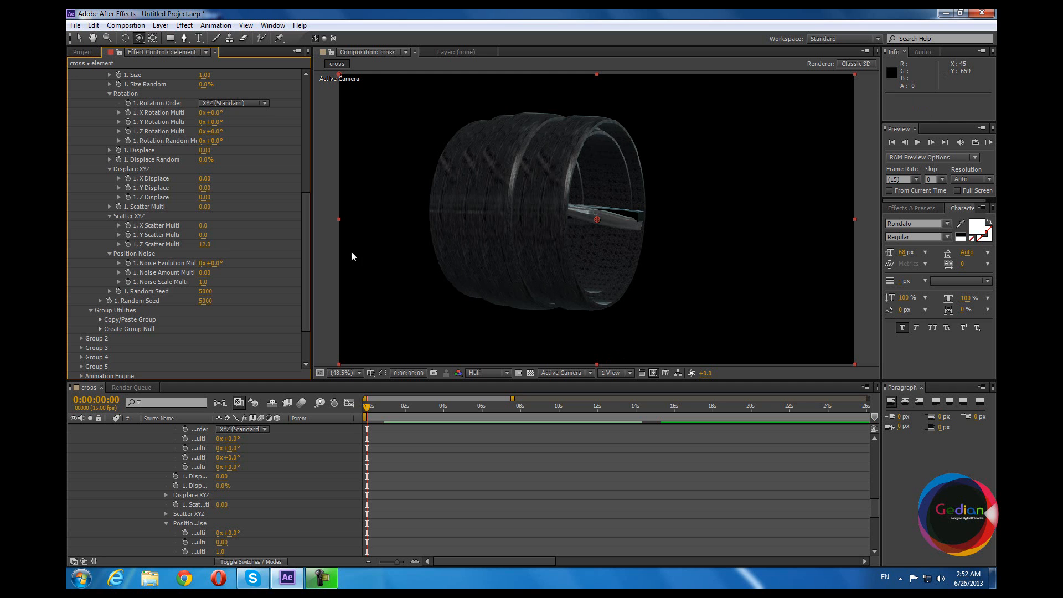
left_click_drag(499, 232, 557, 250)
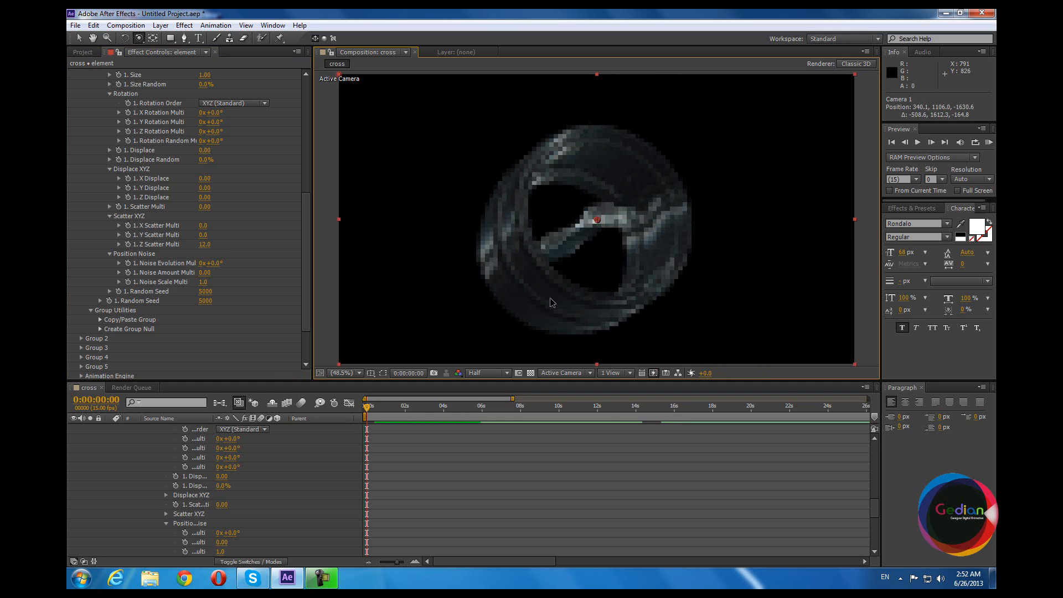
left_click_drag(502, 268, 551, 287)
left_click_drag(620, 281, 533, 229)
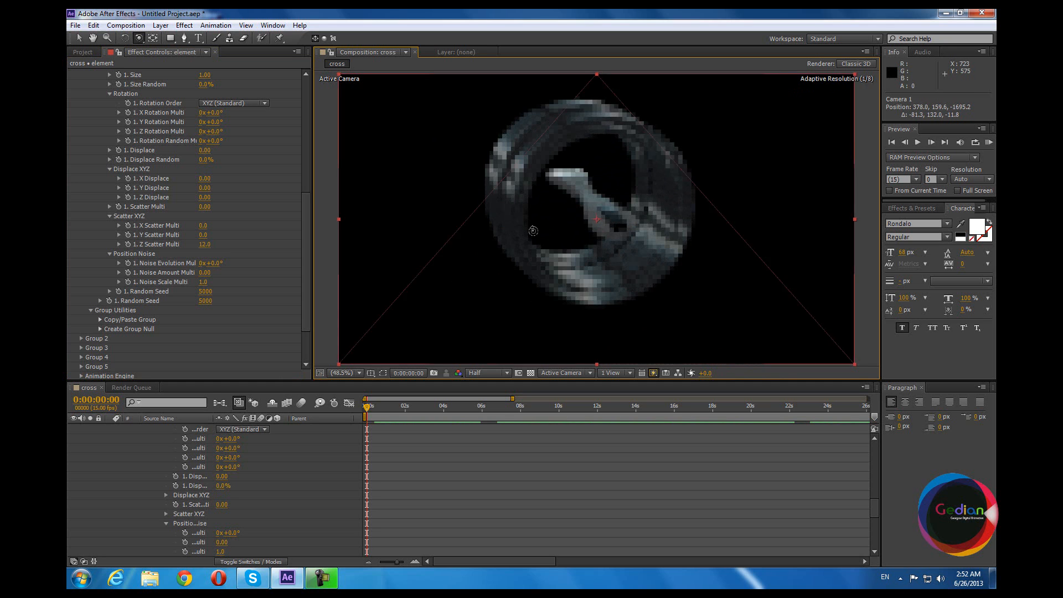
Fine-tune Group 1's Z Scatter Multi to 10 and orbit Camera 1 to a side view of the rings.
left_click(204, 244)
type("16")
key("Return")
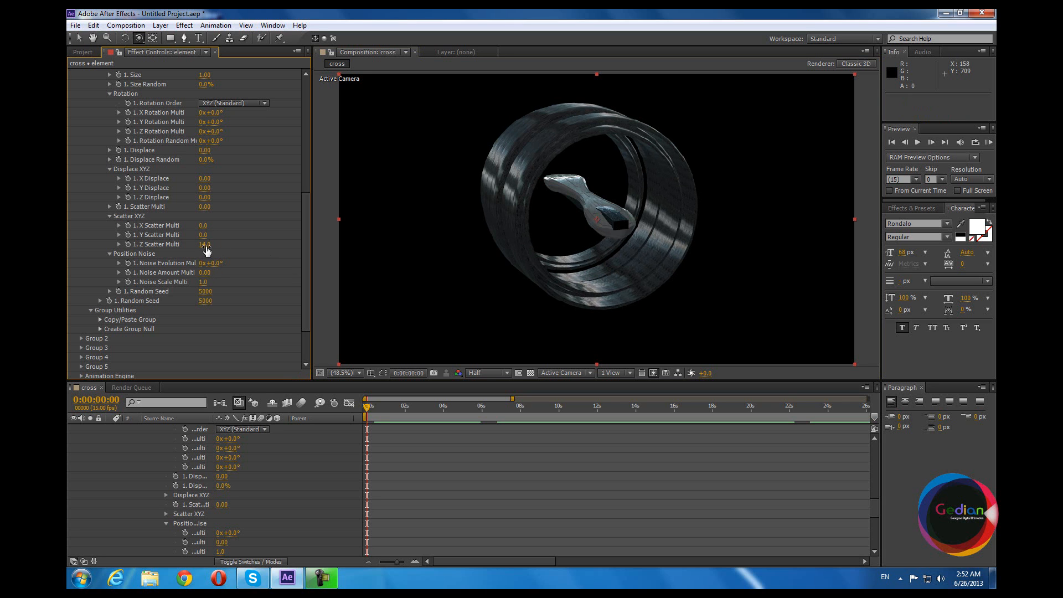
key("Return")
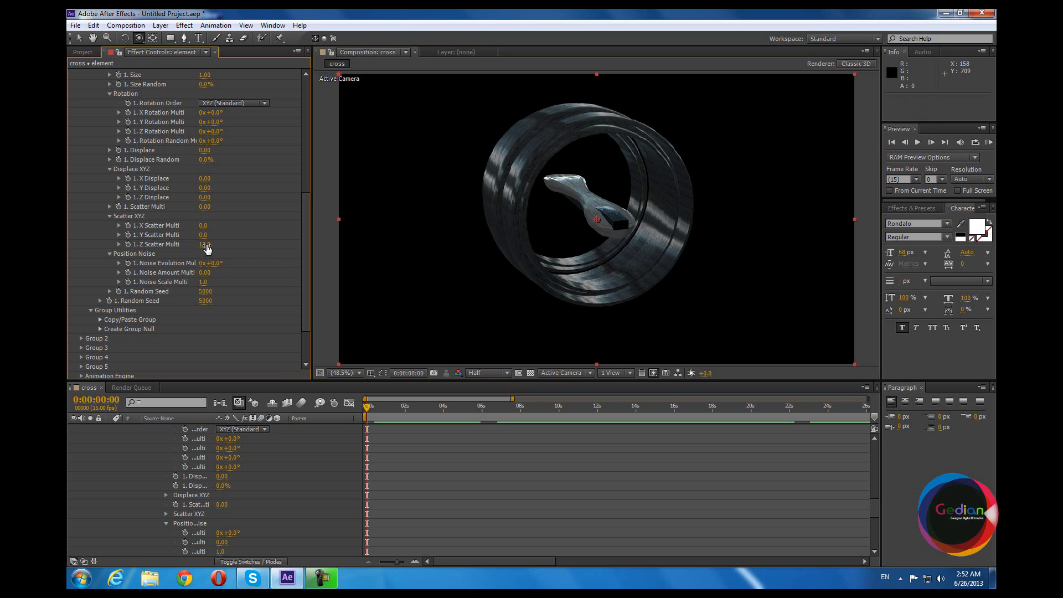
type("1")
key("Return")
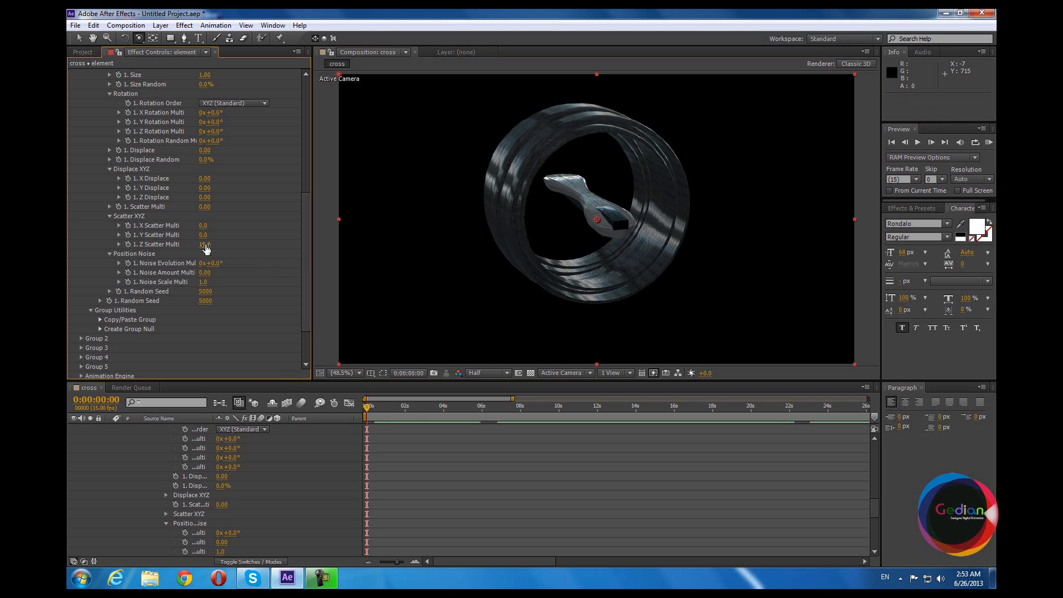
left_click_drag(496, 244, 594, 228)
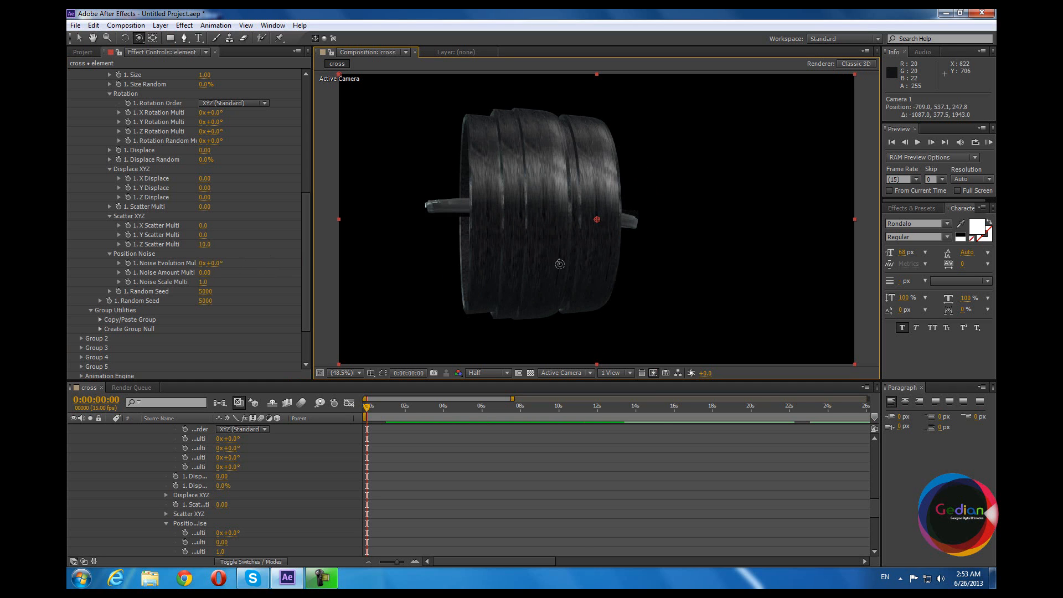
Collapse the Group 1 settings and expand Group 2's Particle Replicator settings in the Element effect.
left_click_drag(599, 271, 493, 230)
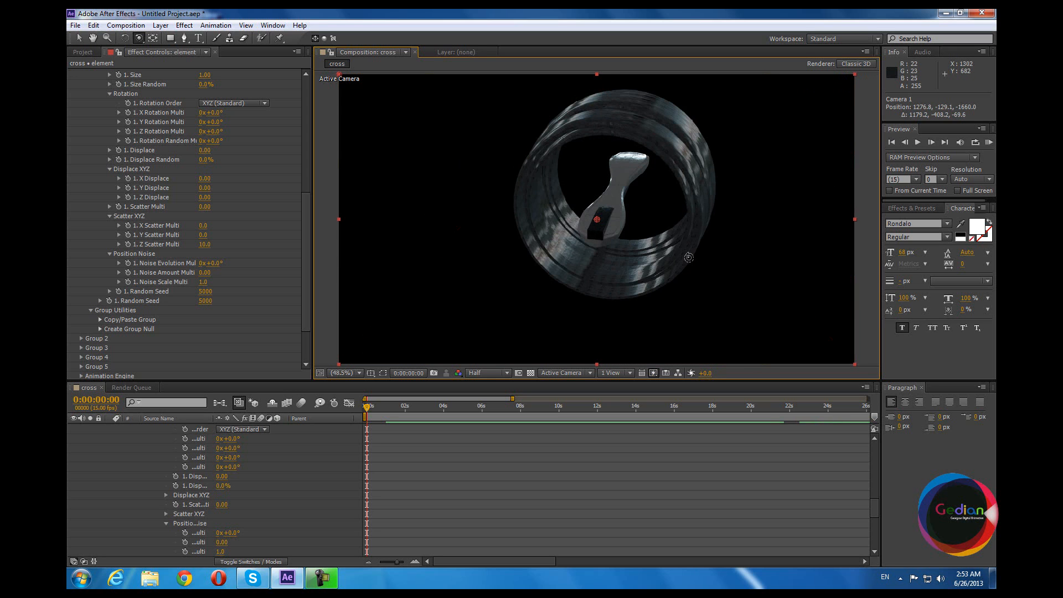
left_click_drag(568, 206, 668, 215)
scroll(82, 156, "up", 10)
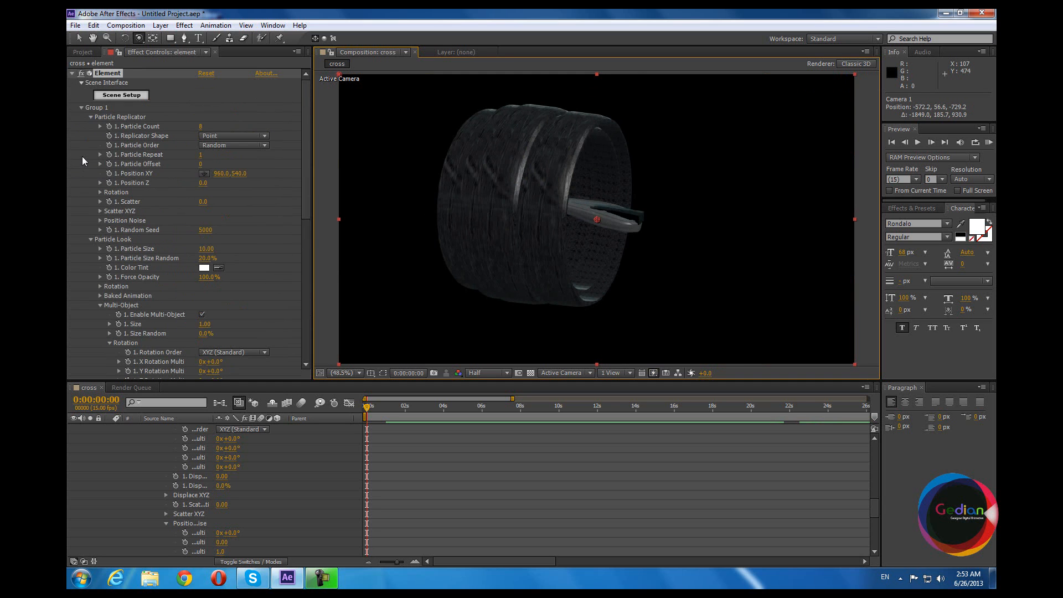
left_click(81, 107)
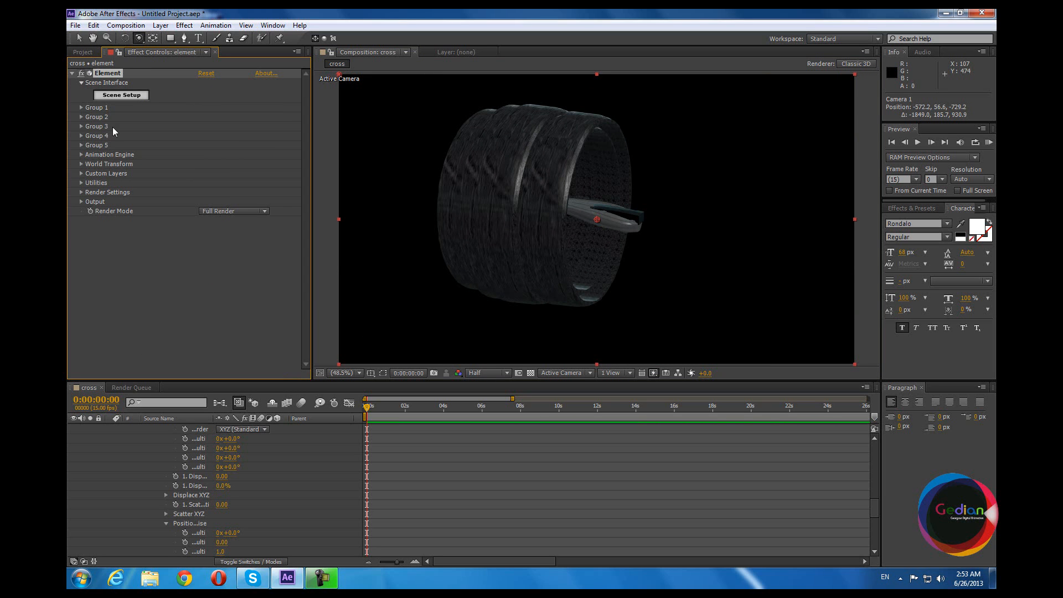
left_click(82, 117)
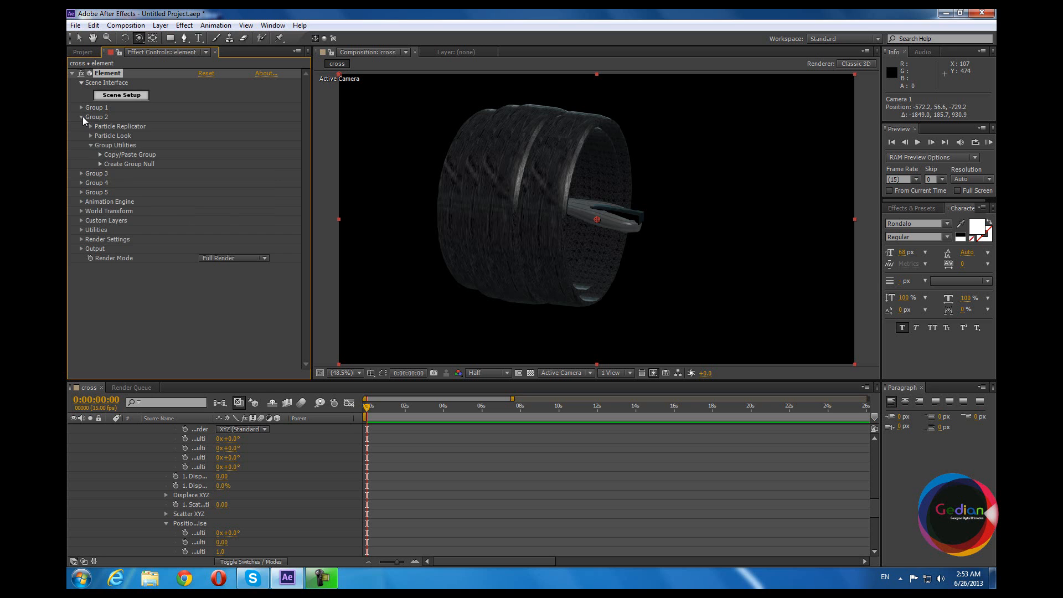
left_click(91, 127)
Review which groups the cross models are assigned to in the Scene Setup.
left_click(215, 146)
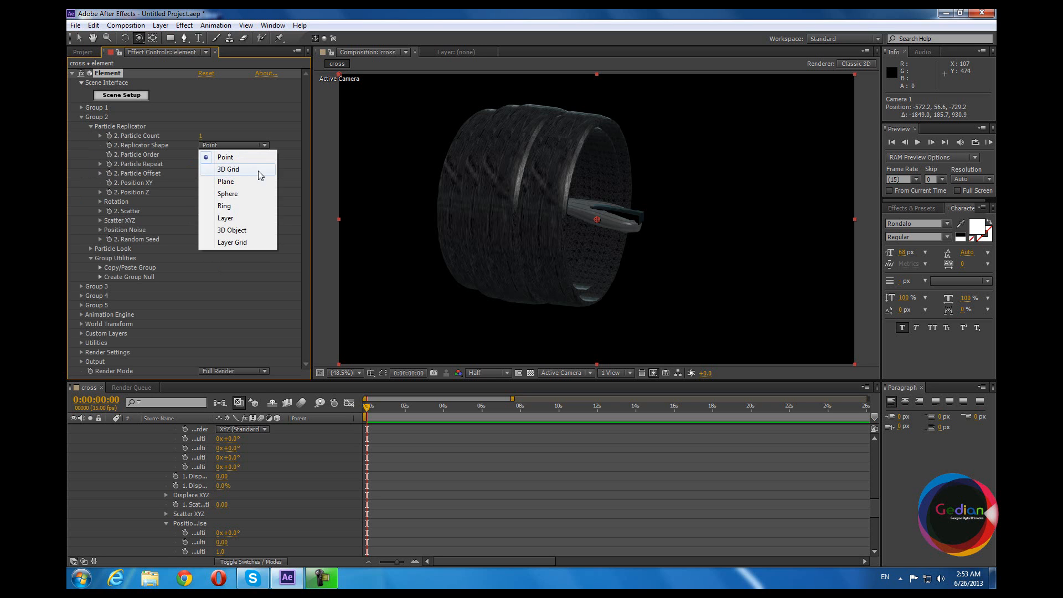
left_click(121, 94)
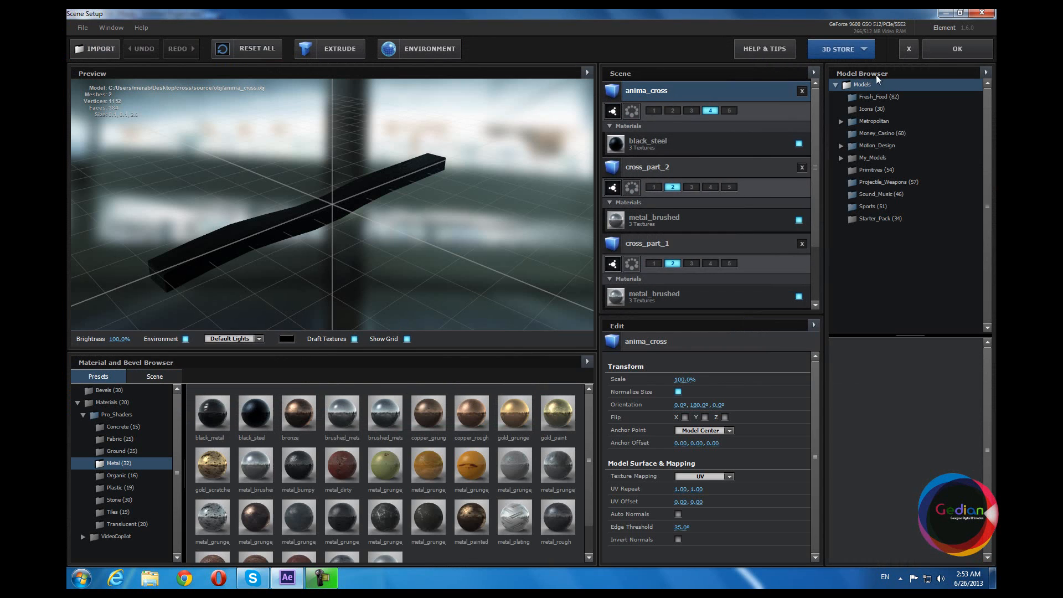
left_click(957, 49)
Set the particle count of Group 2 to 12.
left_click(200, 136)
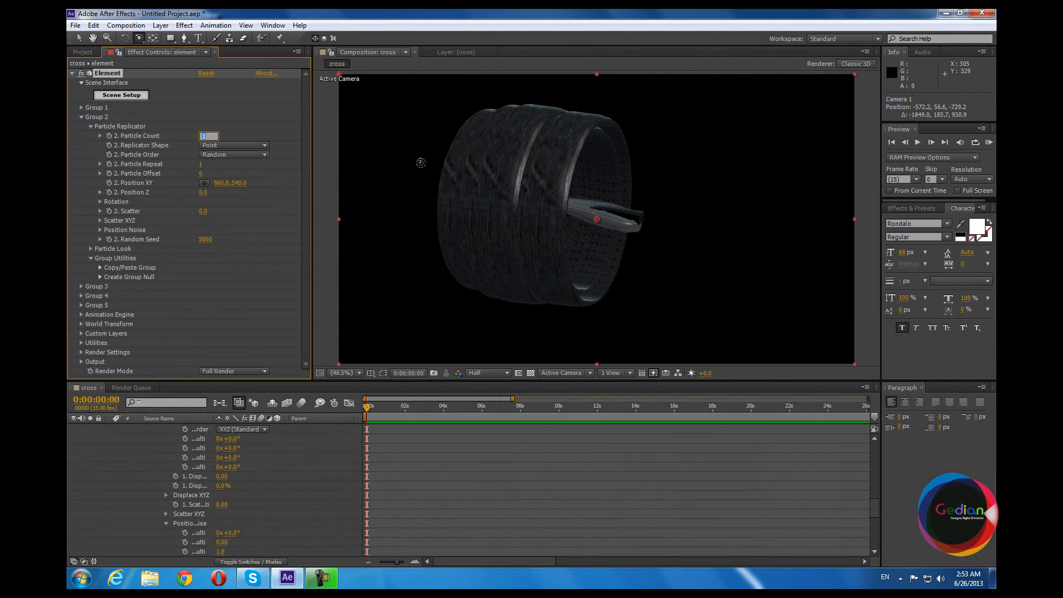
key("Return")
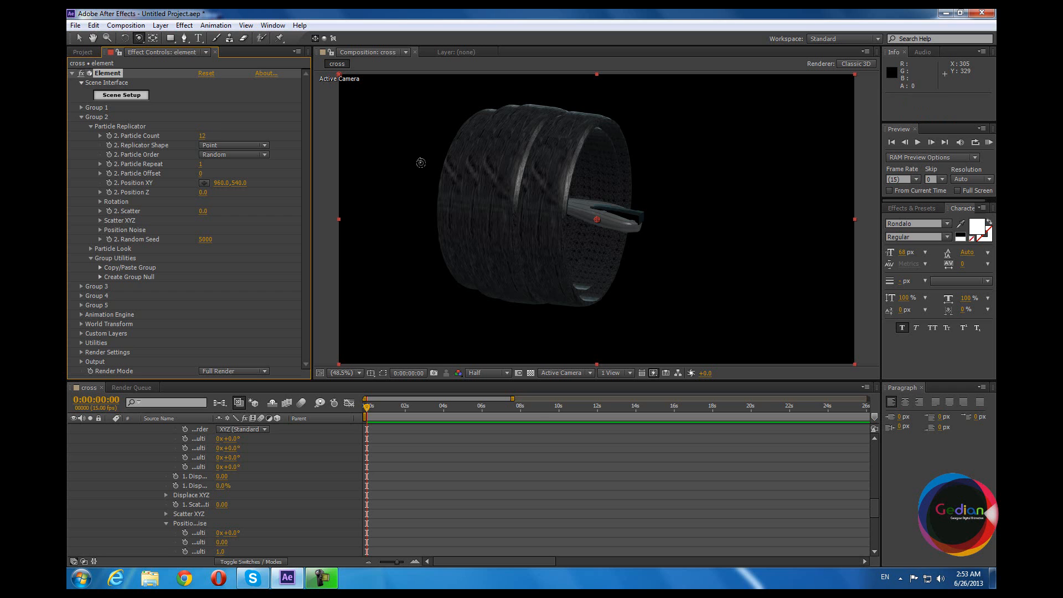
left_click(225, 145)
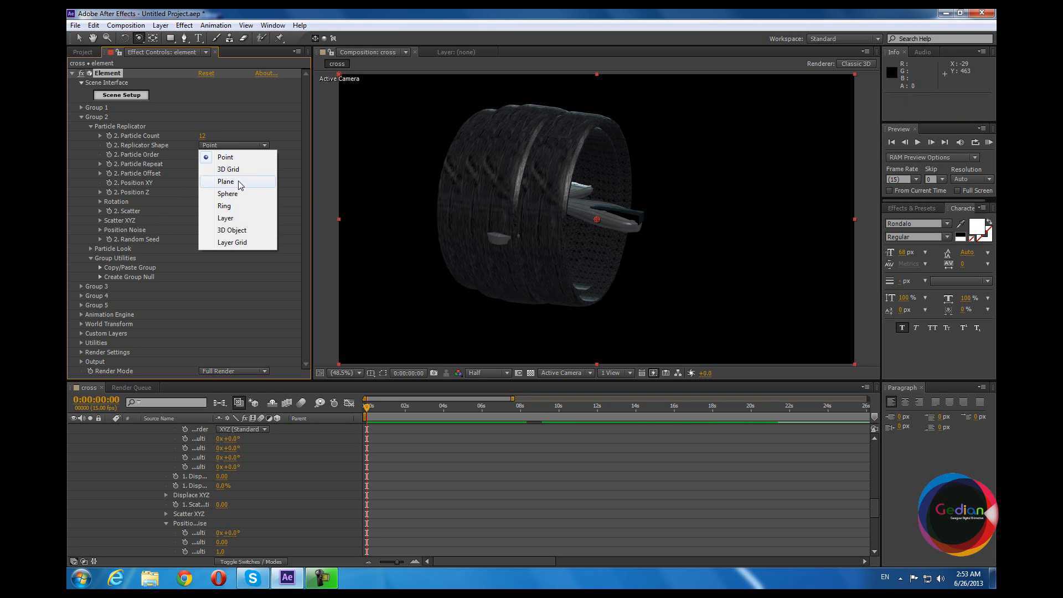
left_click_drag(603, 234, 533, 247)
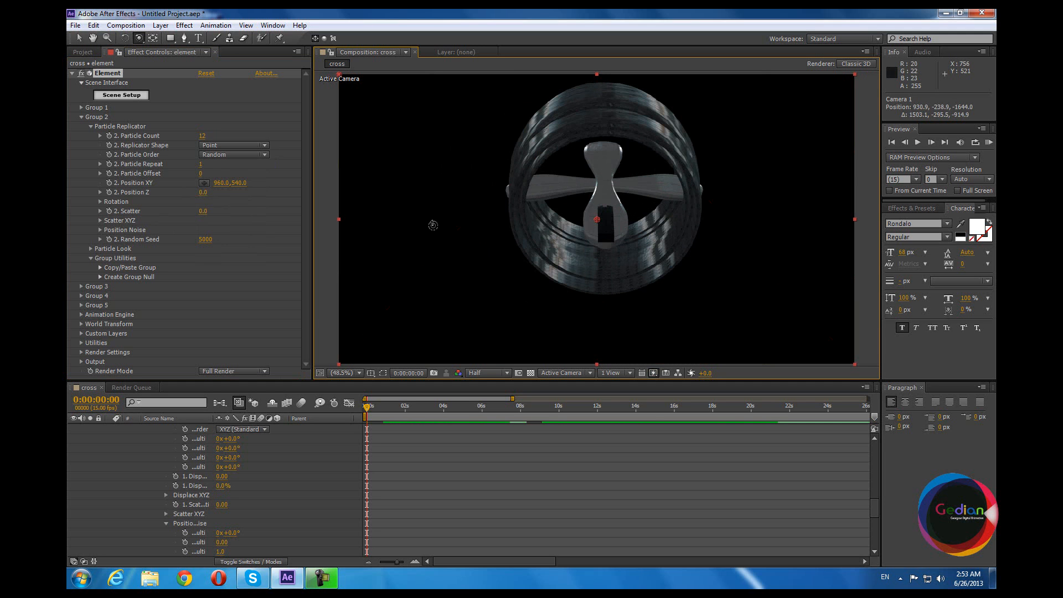
Try Sphere as the replicator shape for Group 2 and view the result from another angle.
left_click(238, 145)
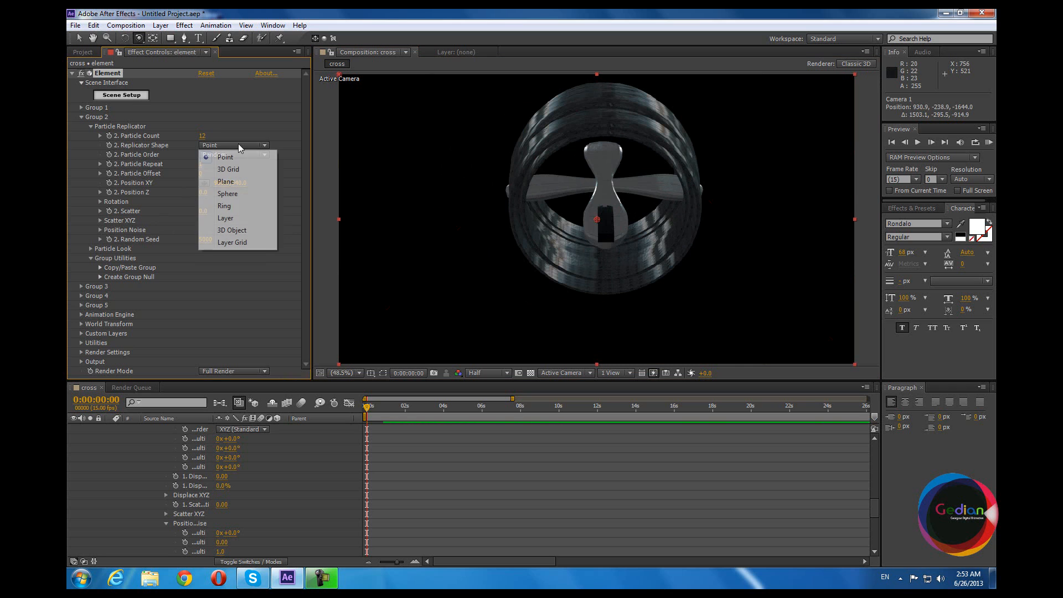
left_click(247, 195)
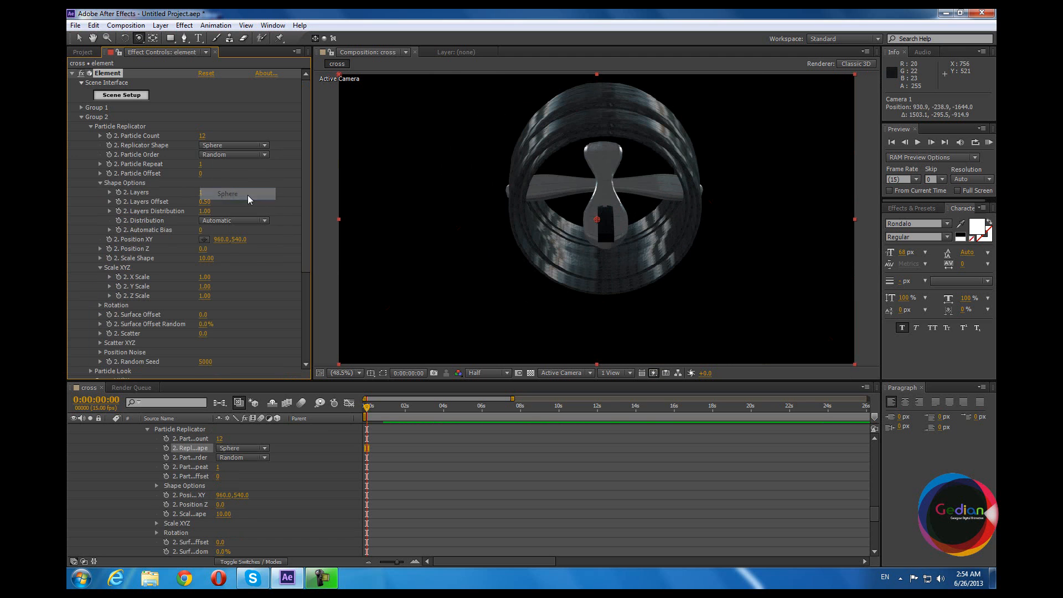
left_click_drag(630, 227, 627, 188)
left_click_drag(549, 252, 319, 234)
Set the replicator shape of Group 2 to Ring and inspect the arrangement from several angles.
left_click(233, 145)
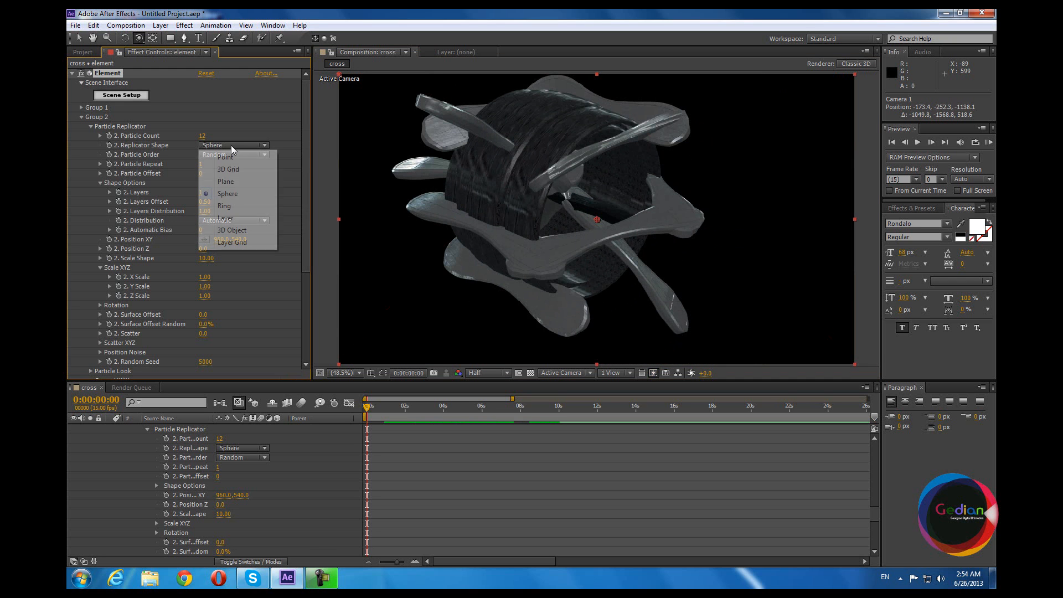
left_click(225, 207)
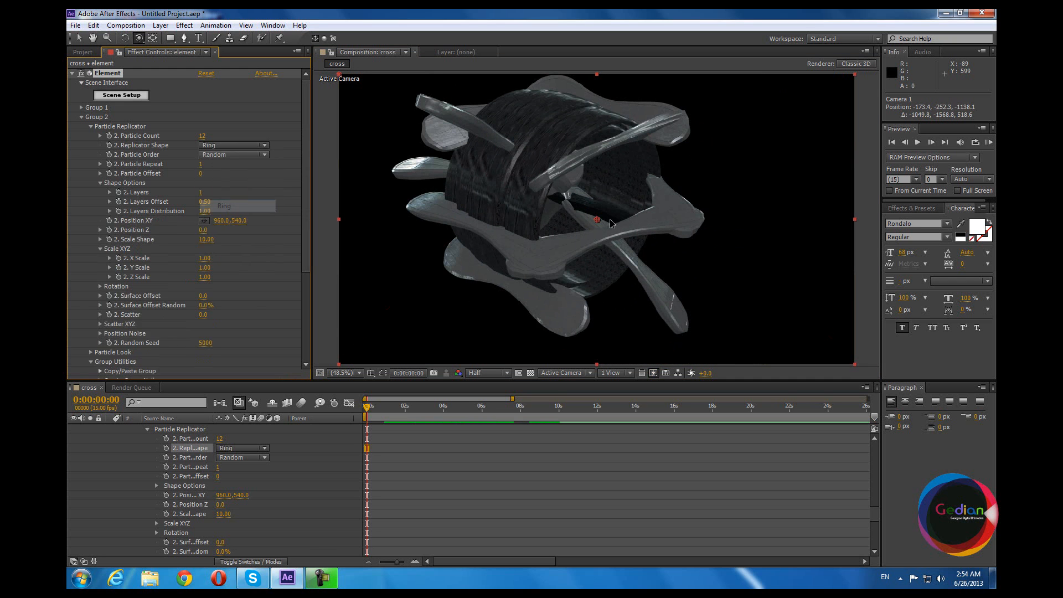
left_click_drag(641, 234, 236, 227)
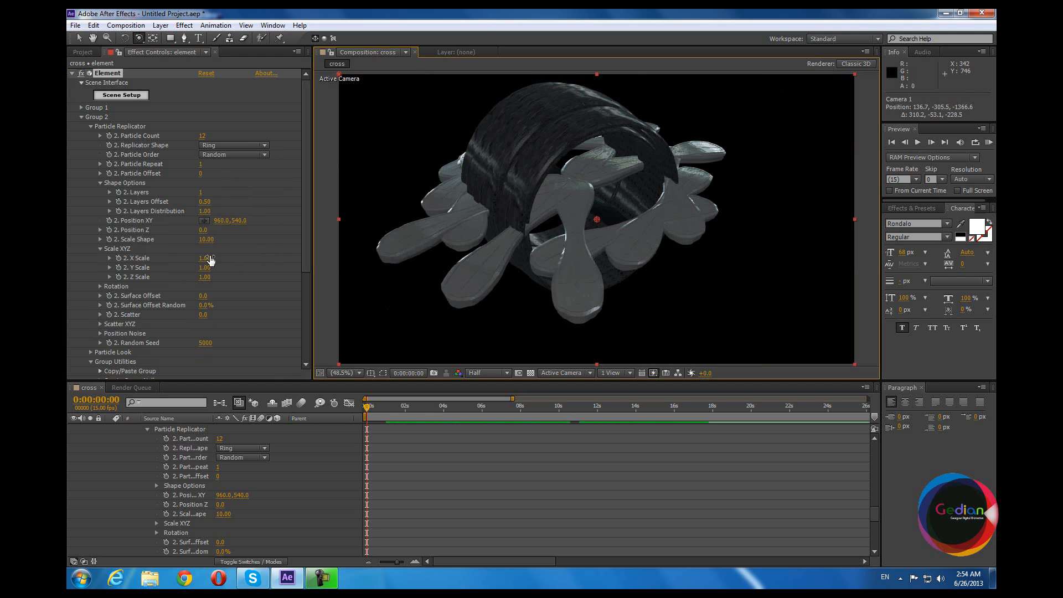
scroll(210, 259, "down", 2)
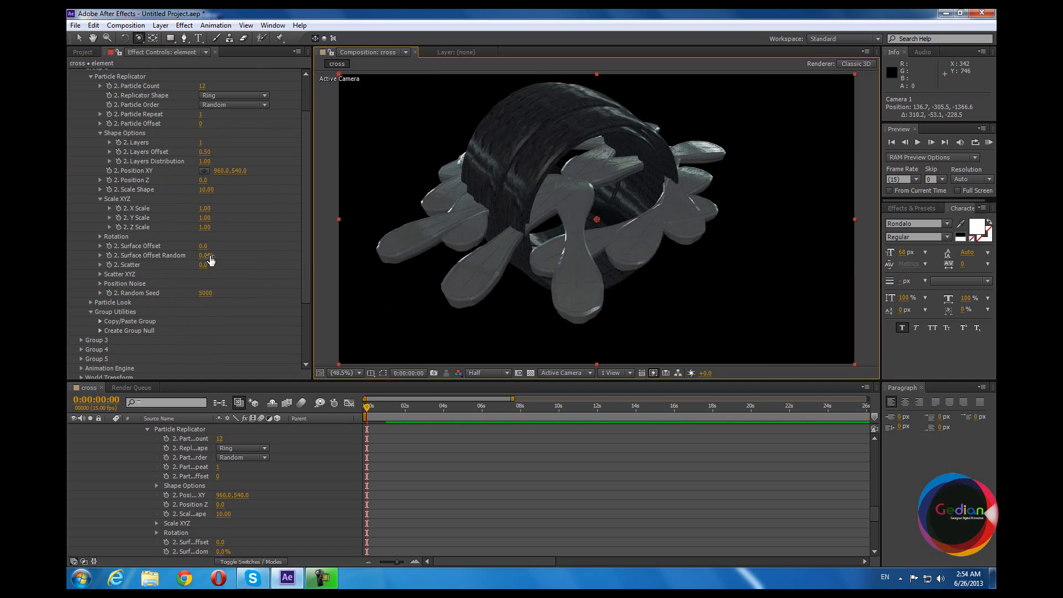
left_click_drag(653, 228, 332, 237)
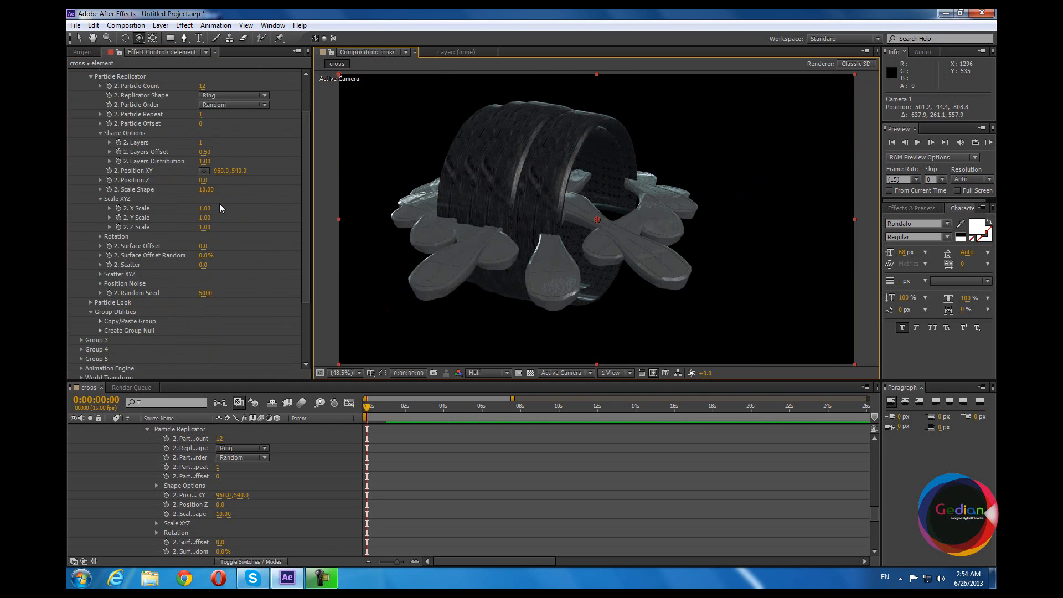
left_click_drag(546, 272, 547, 280)
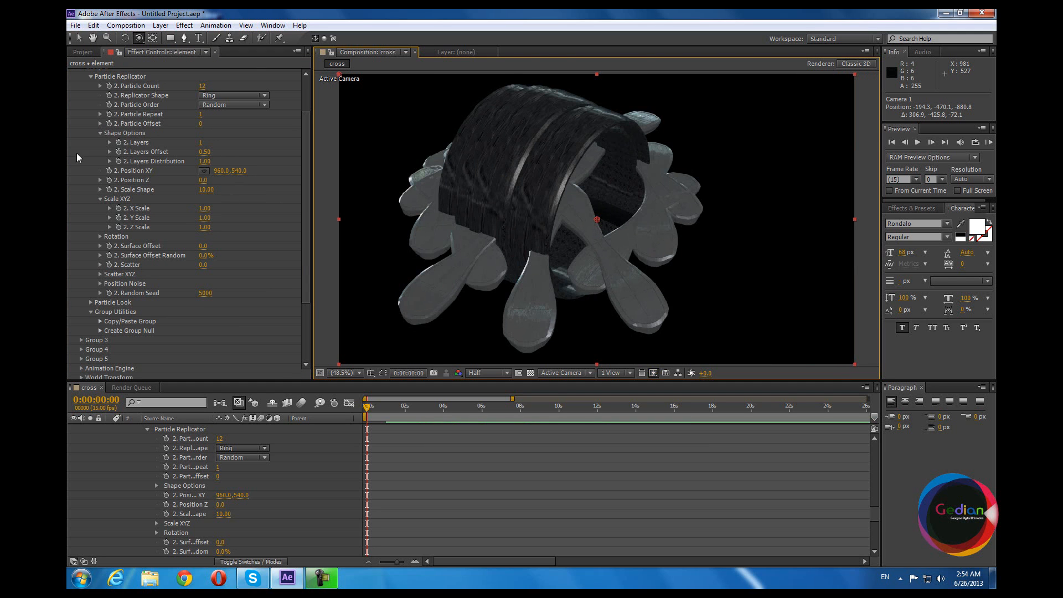
Set Group 2's replicator X Rotation to 90° and view the ring along its axis.
left_click(100, 180)
left_click(101, 180)
scroll(227, 232, "down", 3)
scroll(225, 229, "down", 1)
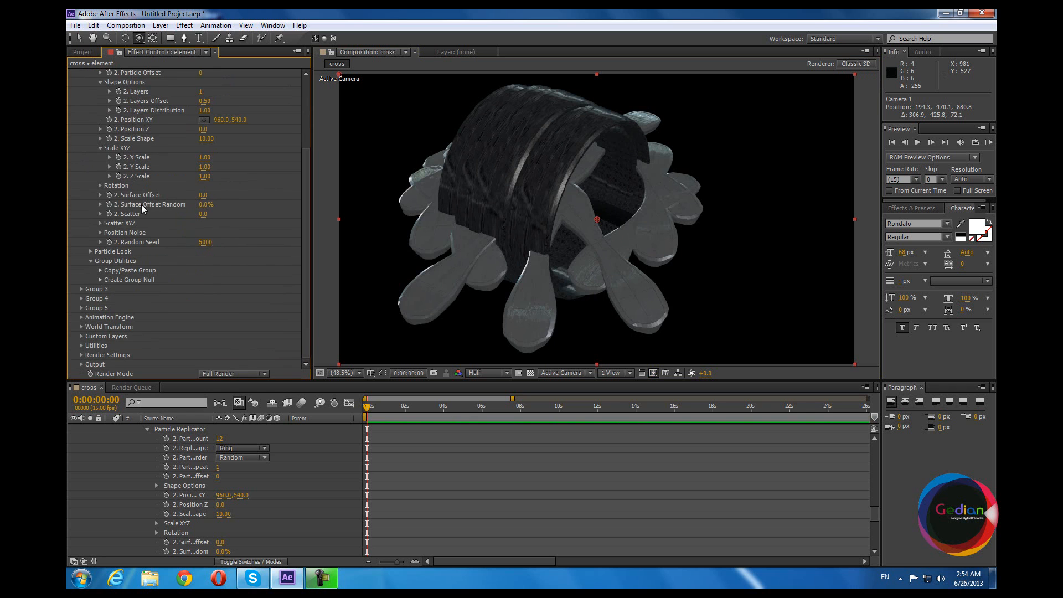
left_click(101, 185)
left_click_drag(222, 204, 242, 196)
key("ctrl+z")
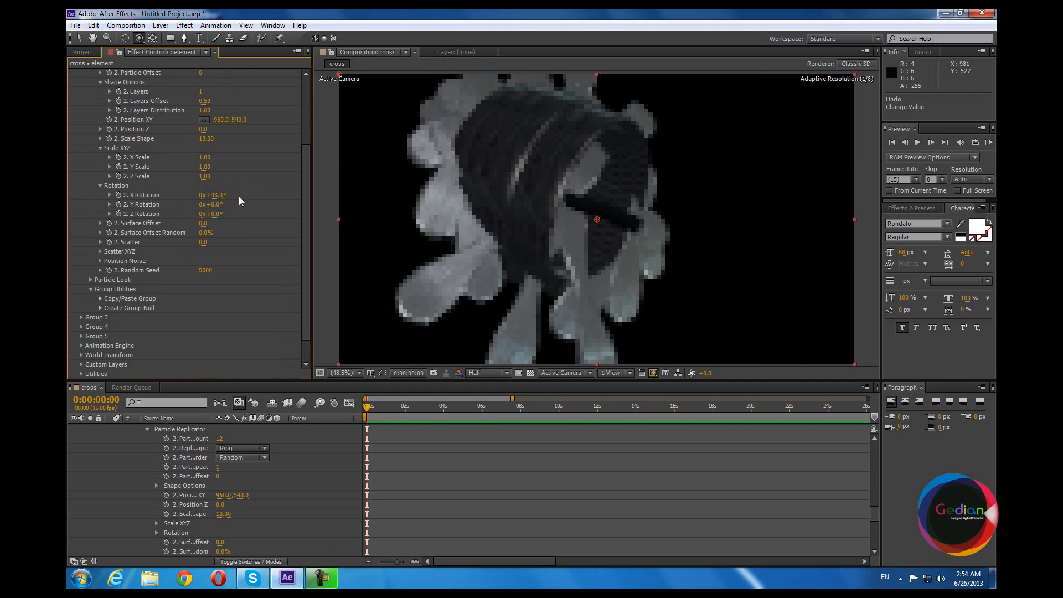
left_click(223, 197)
type("90")
key("Return")
left_click_drag(421, 233, 454, 258)
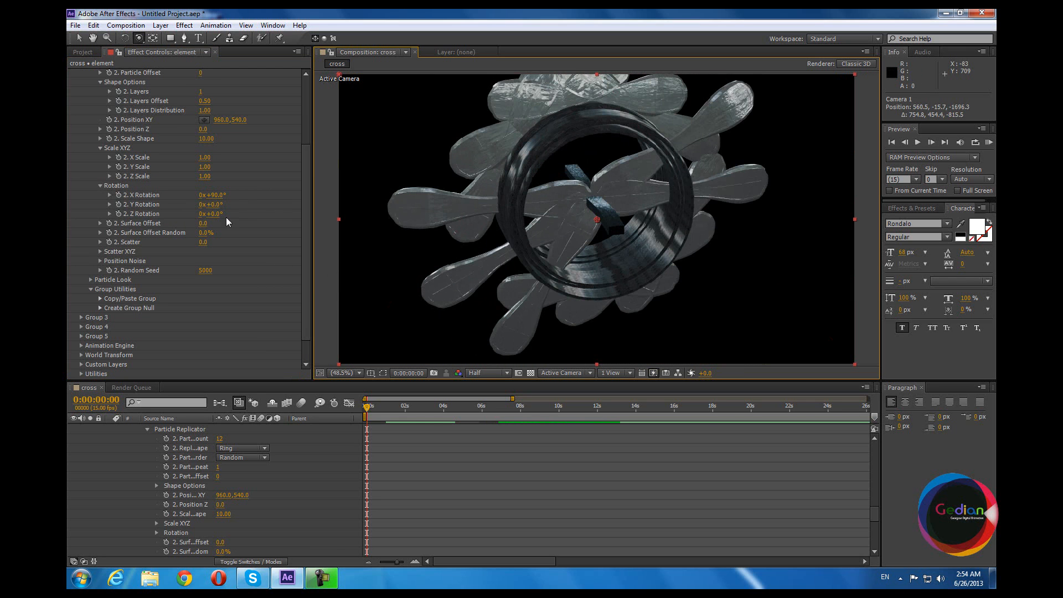
Enable Multi-Object in Group 2's Particle Look settings.
left_click(99, 262)
left_click(99, 261)
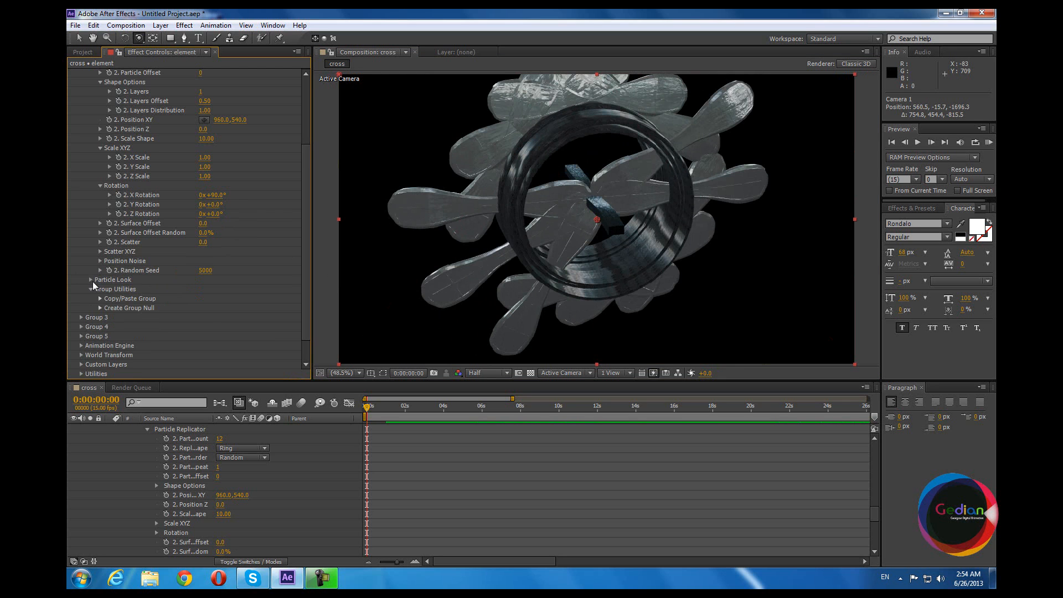
left_click(91, 280)
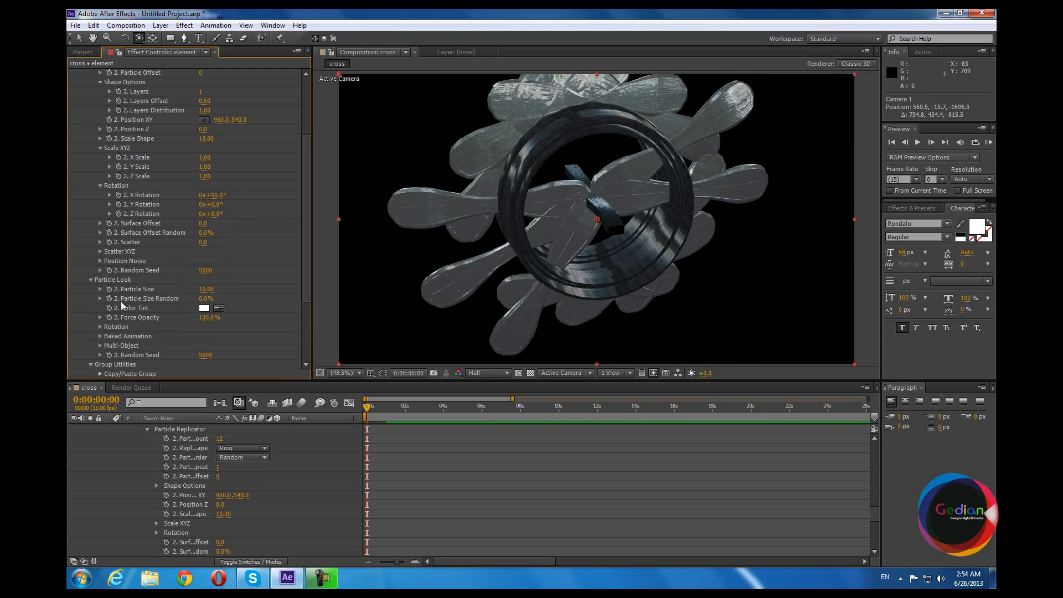
scroll(138, 313, "down", 1)
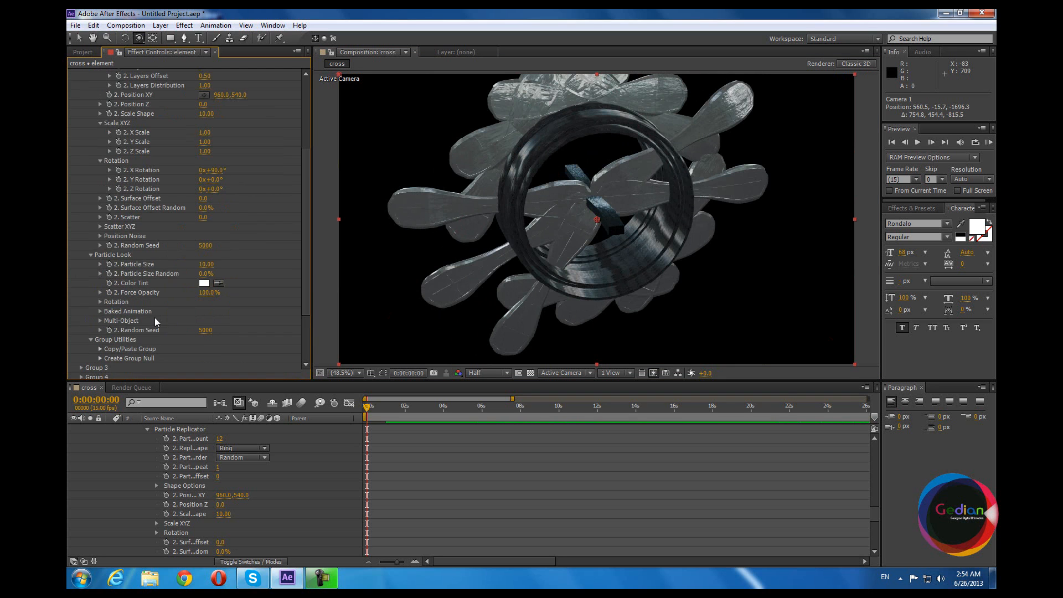
left_click(100, 322)
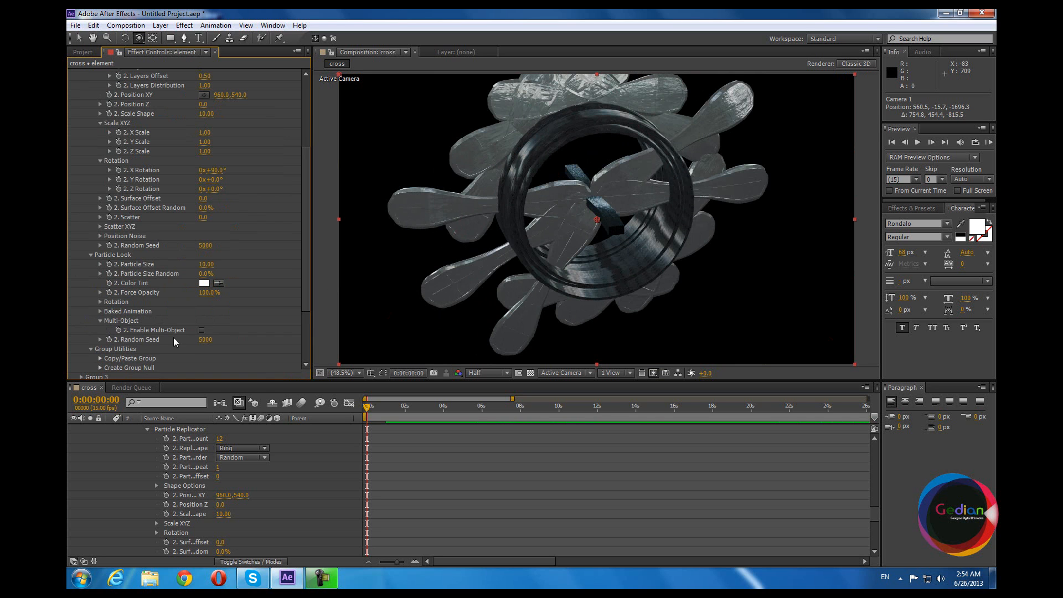
left_click(201, 332)
Set Group 2's X Rotation Multi to 90° so the parts lie along the cylinder's surface.
scroll(205, 293, "down", 9)
scroll(203, 213, "up", 1)
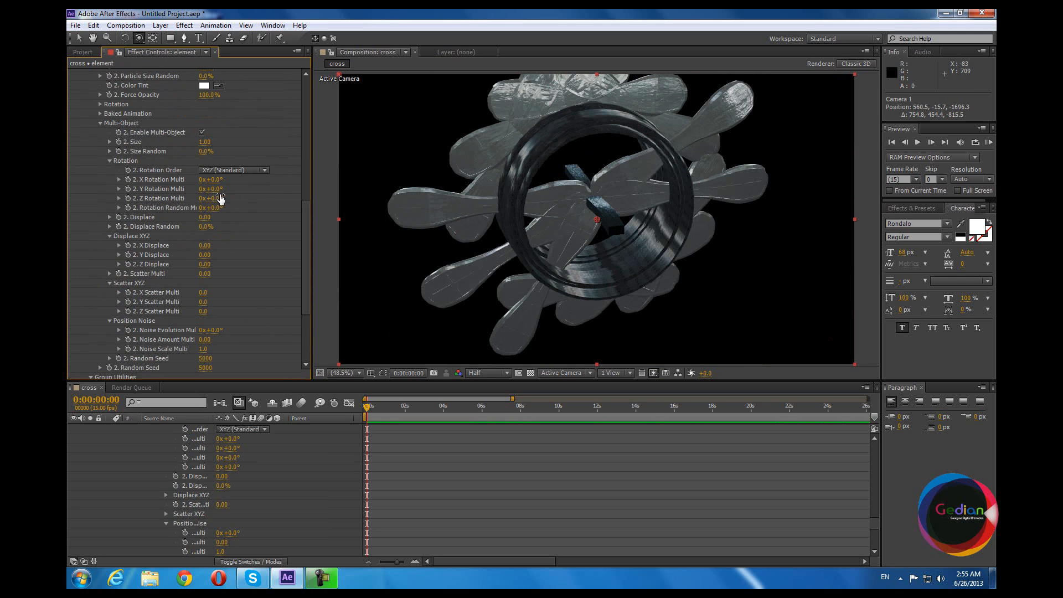
left_click_drag(213, 200, 270, 206)
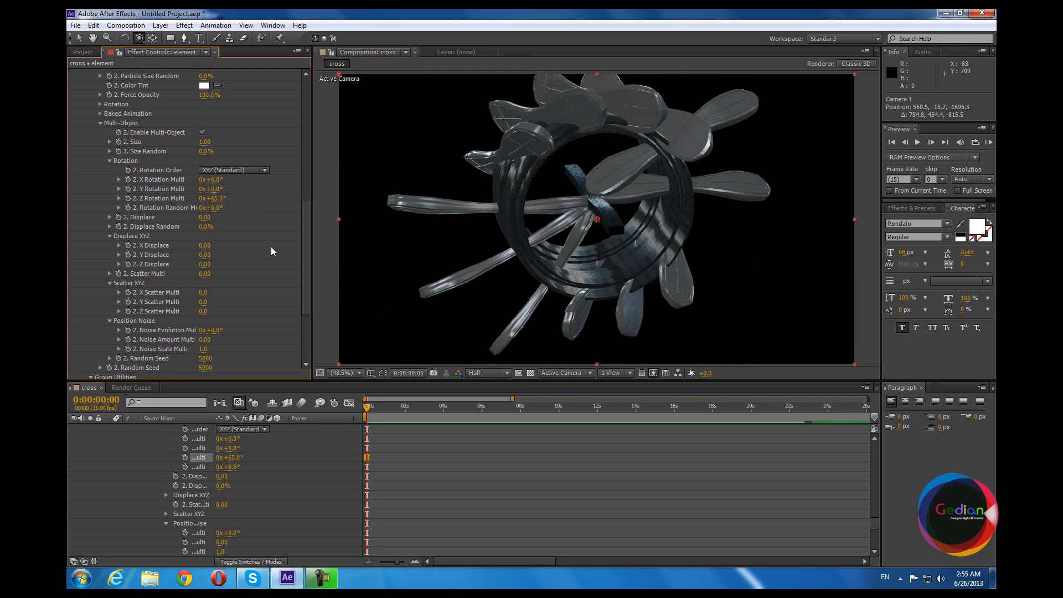
key("ctrl+z")
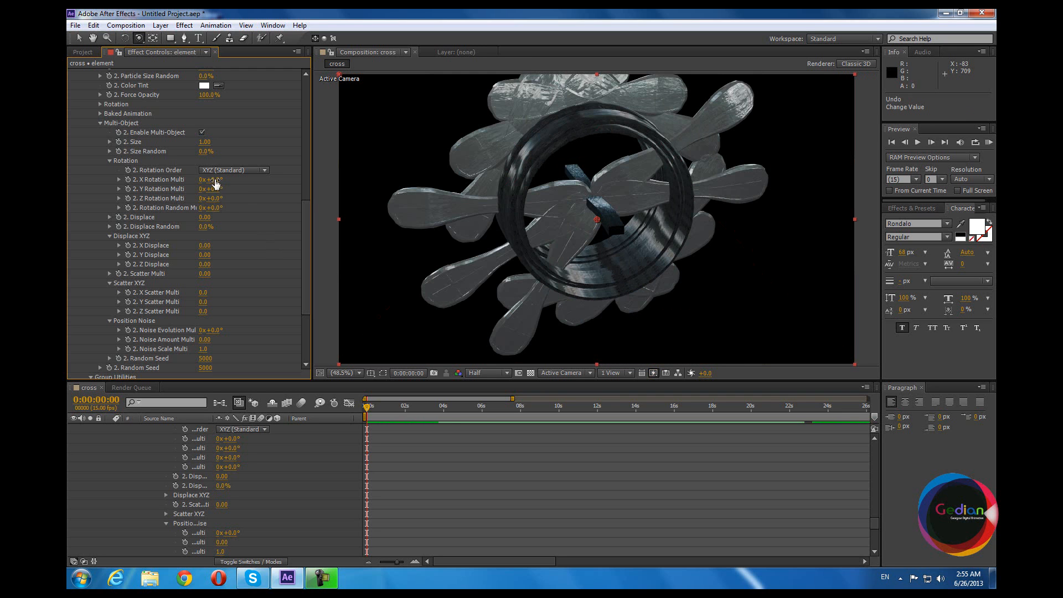
left_click_drag(214, 179, 257, 179)
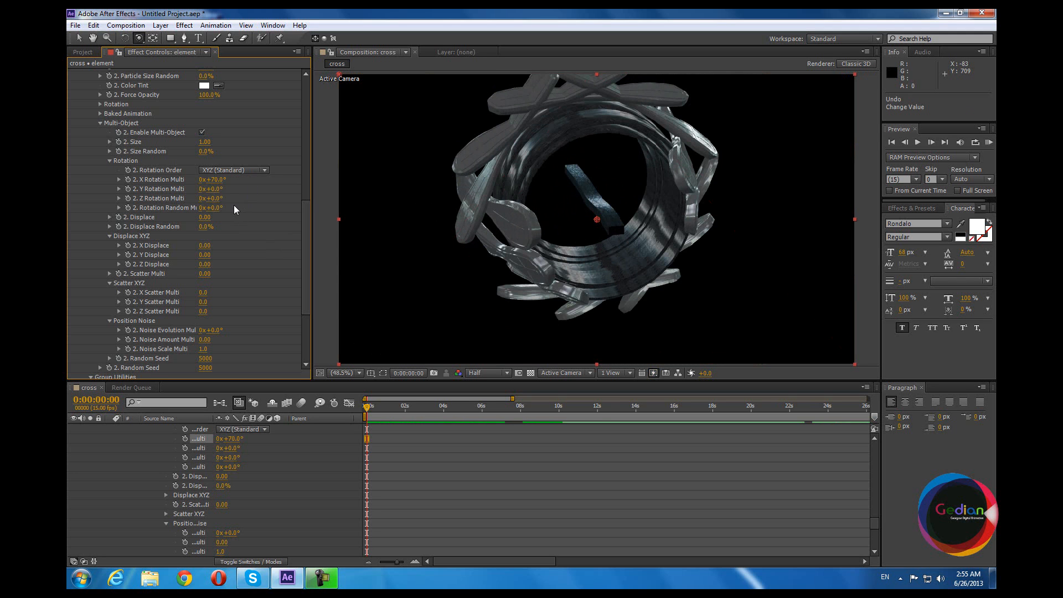
left_click(217, 180)
key("Return")
left_click_drag(519, 233, 424, 296)
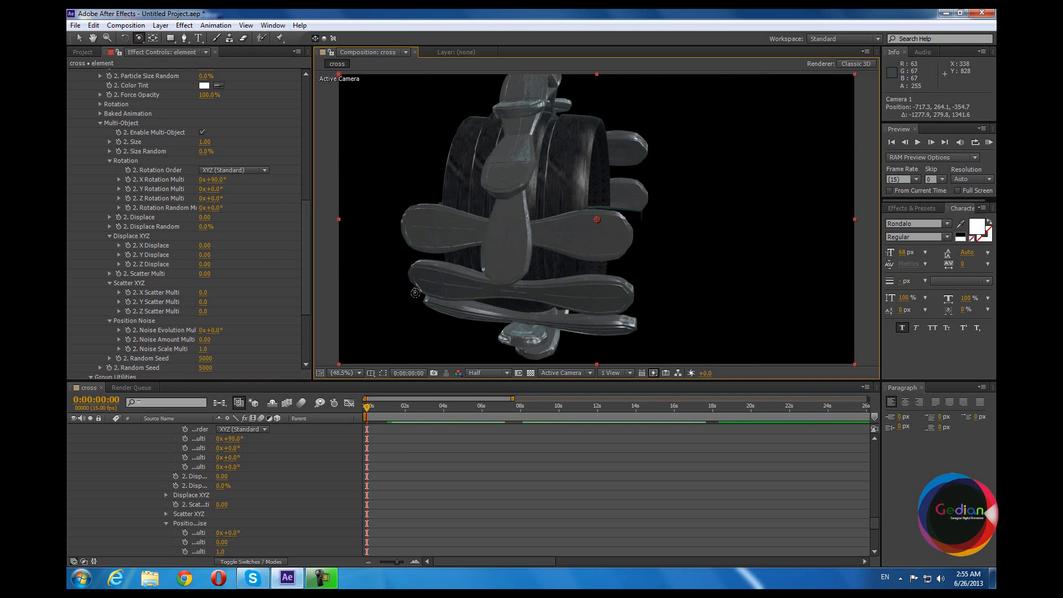
Reduce Group 2's particle size to 4.15 and check the ring of parts along its axis.
scroll(226, 231, "up", 3)
scroll(226, 232, "up", 4)
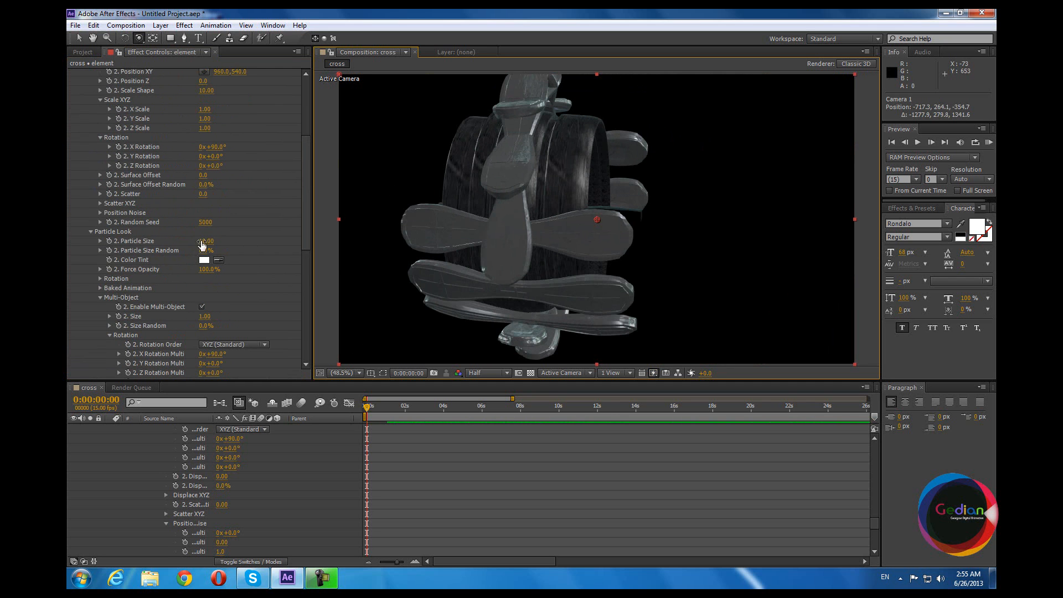
left_click_drag(206, 241, 108, 242)
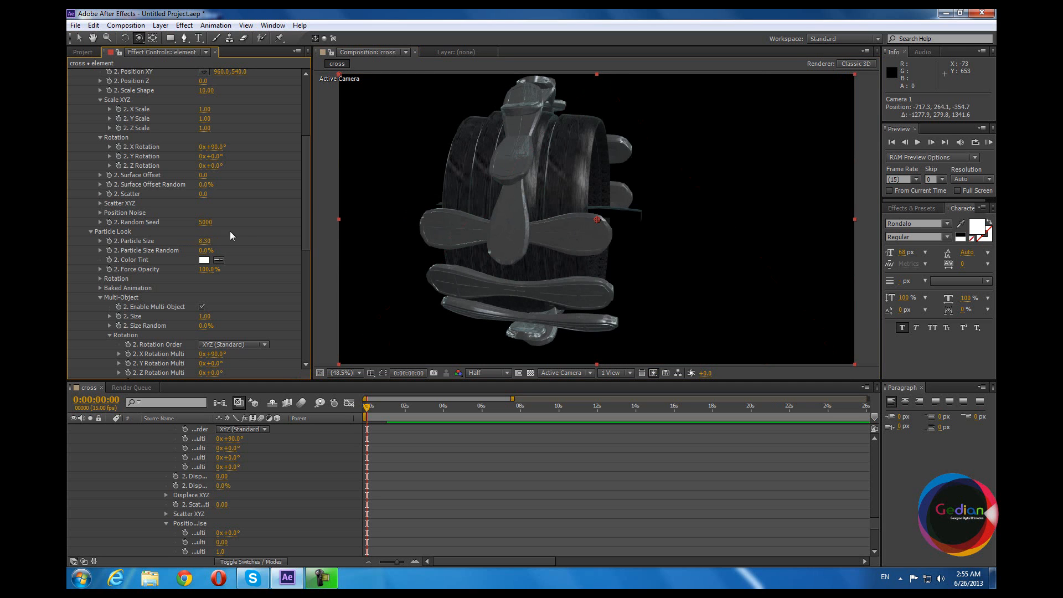
left_click_drag(128, 242, 92, 238)
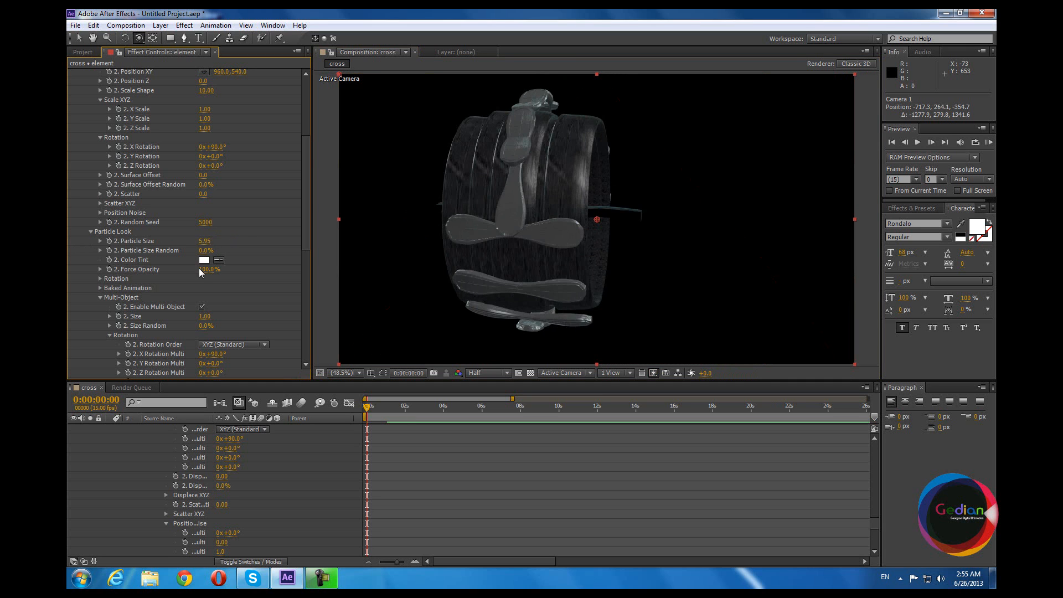
left_click_drag(204, 241, 106, 244)
left_click_drag(527, 255, 471, 222)
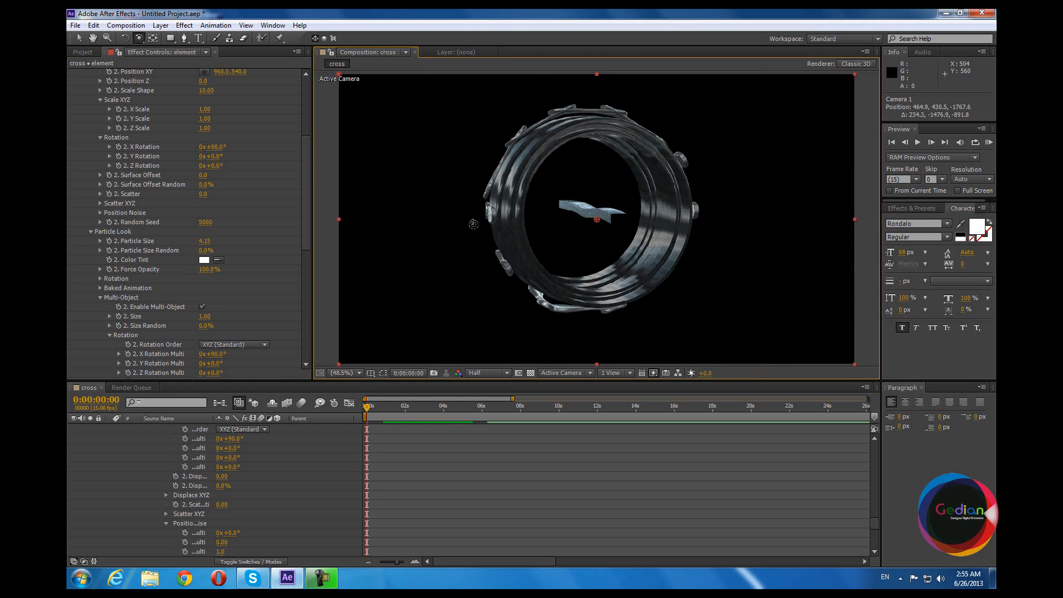
scroll(100, 296, "up", 3)
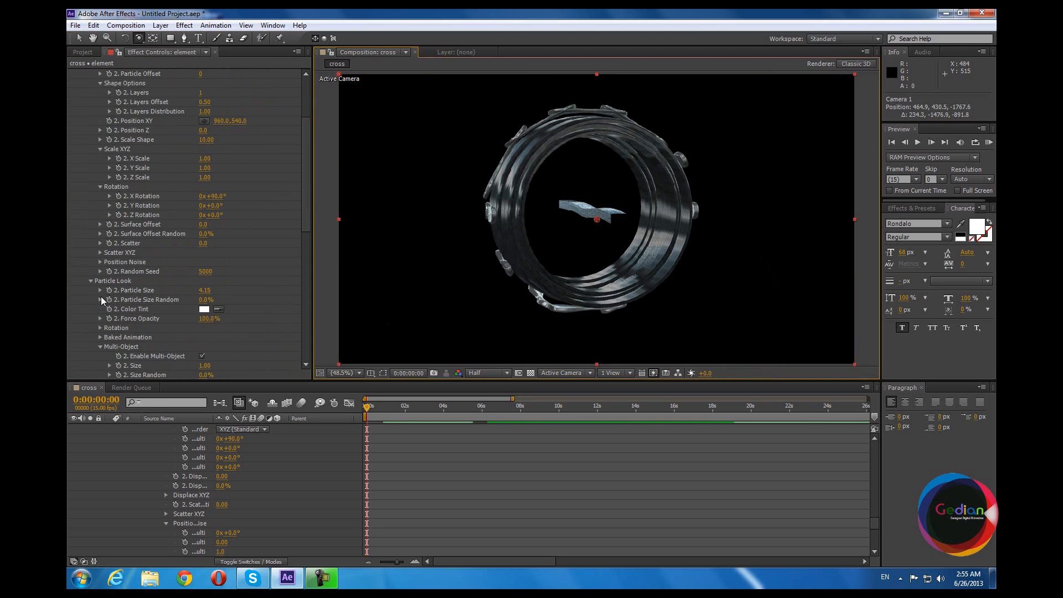
In the Element scene setup, assign the cross_part_2 model to group 3 and apply the scene.
left_click_drag(513, 268, 400, 231)
scroll(200, 138, "up", 5)
left_click(145, 96)
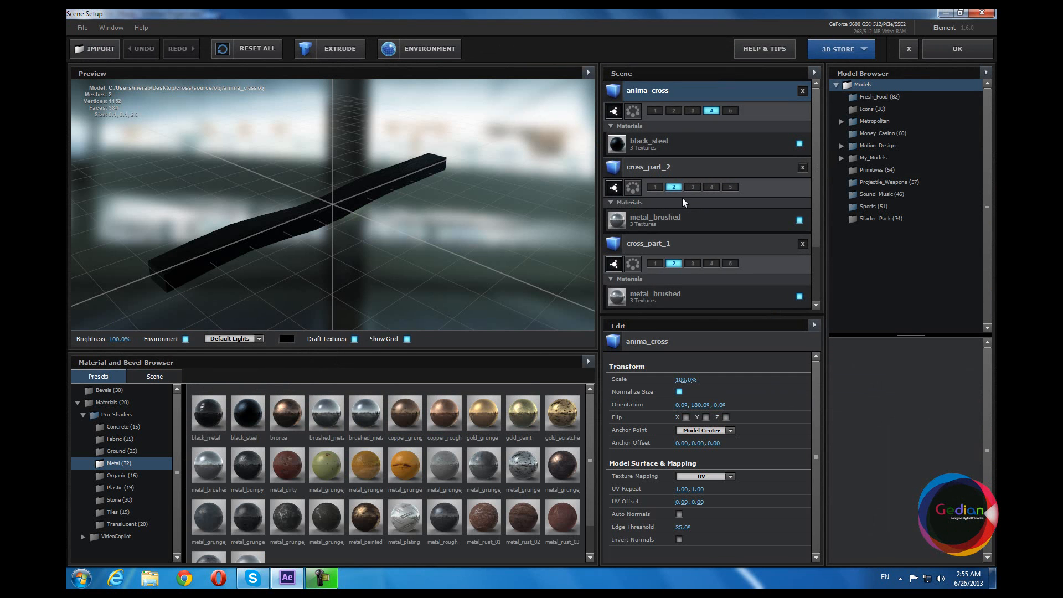
left_click(693, 187)
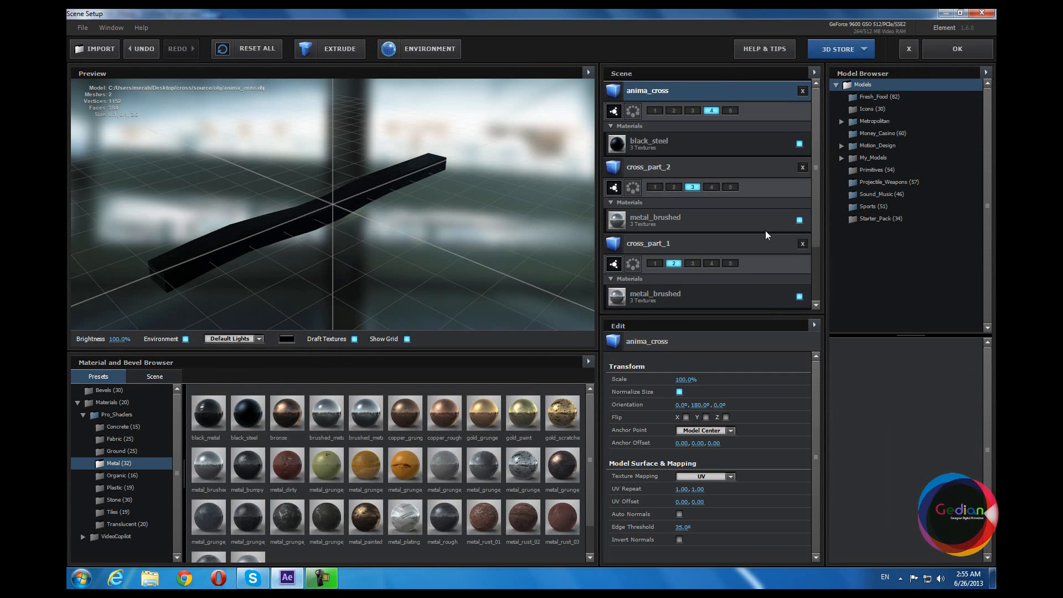
left_click(958, 50)
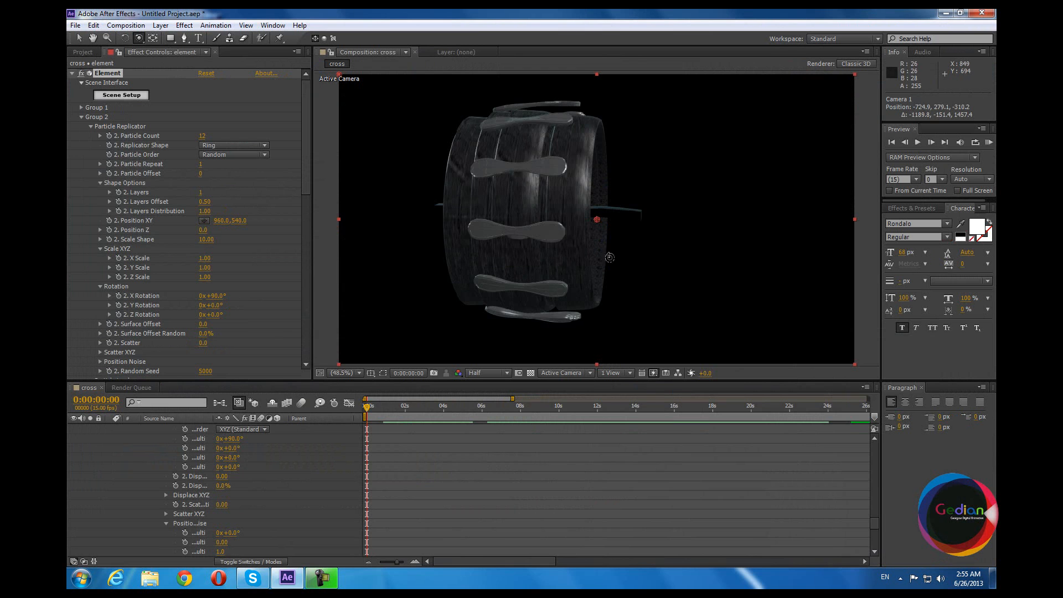
Inspect the ring of cross_part_1 pieces on the cylinder and set Group 2's particle size to 2.5.
left_click_drag(645, 251, 573, 248)
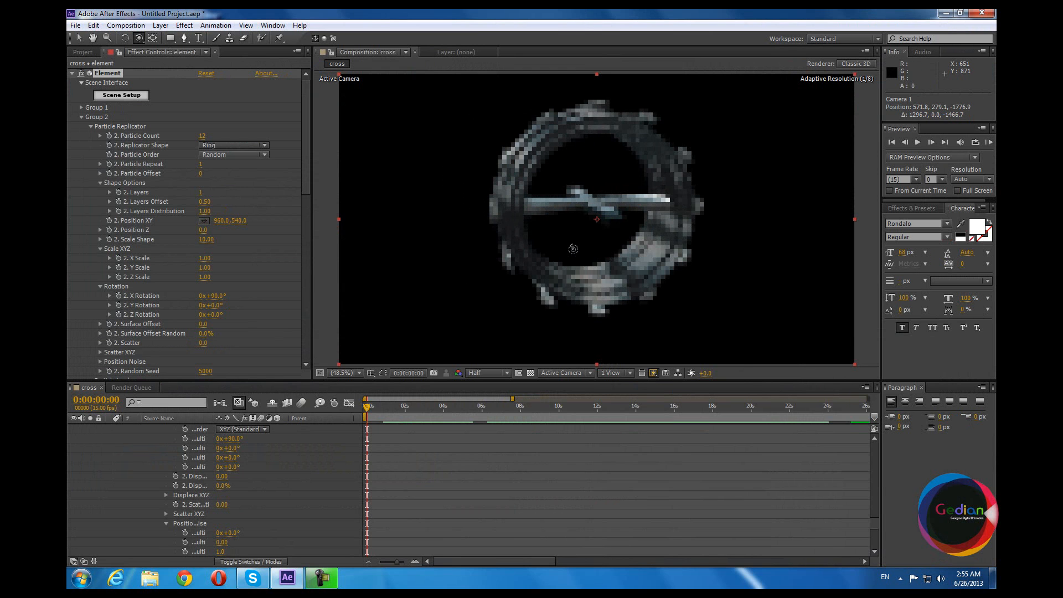
mouse_move(586, 204)
left_mouse_down()
mouse_move(611, 231)
mouse_move(599, 204)
left_mouse_up()
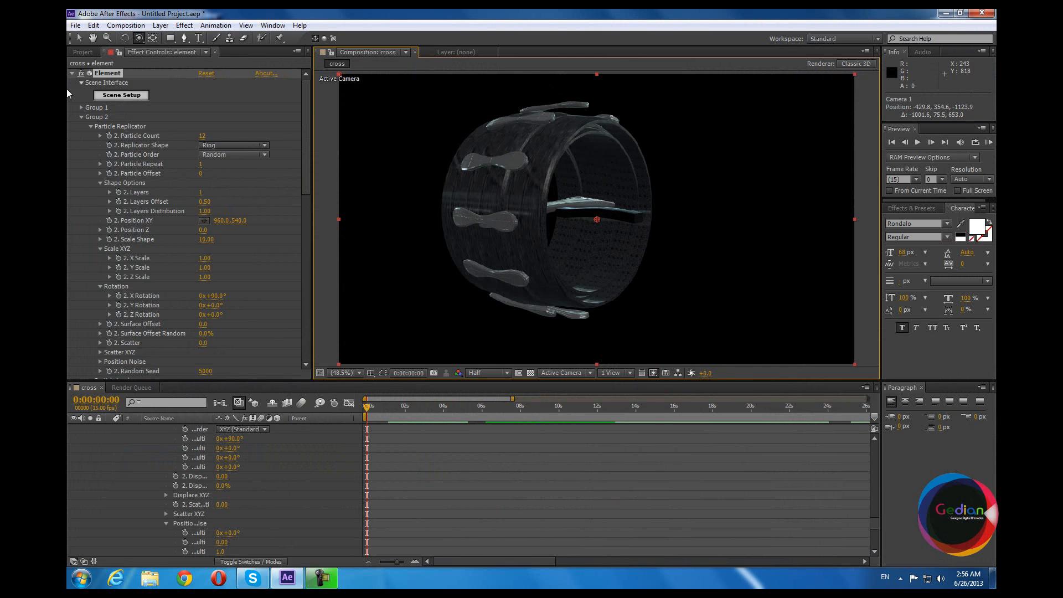
left_click_drag(591, 330, 452, 160)
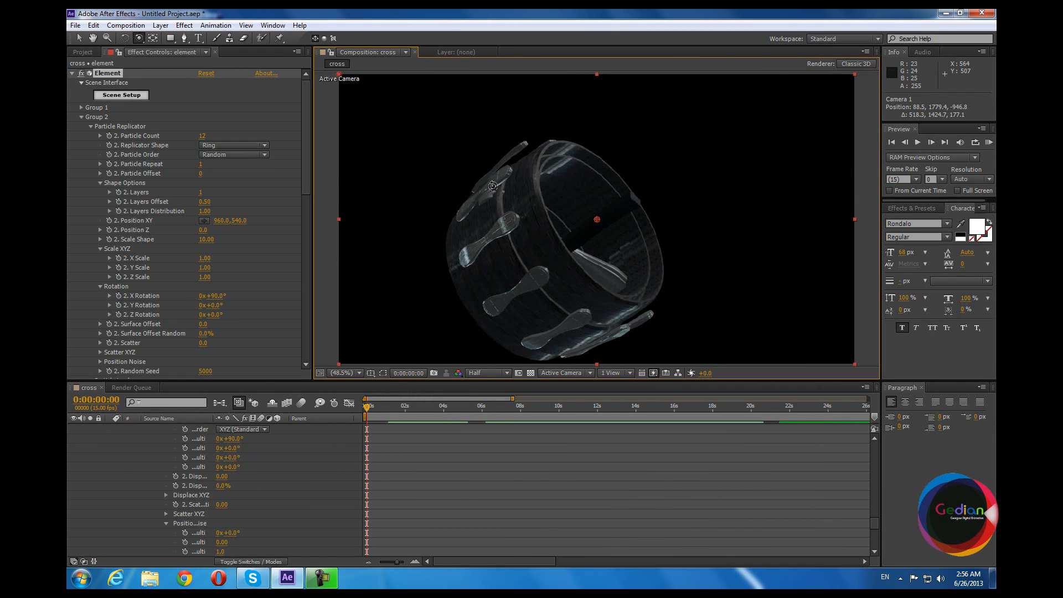
left_click_drag(515, 157, 554, 268)
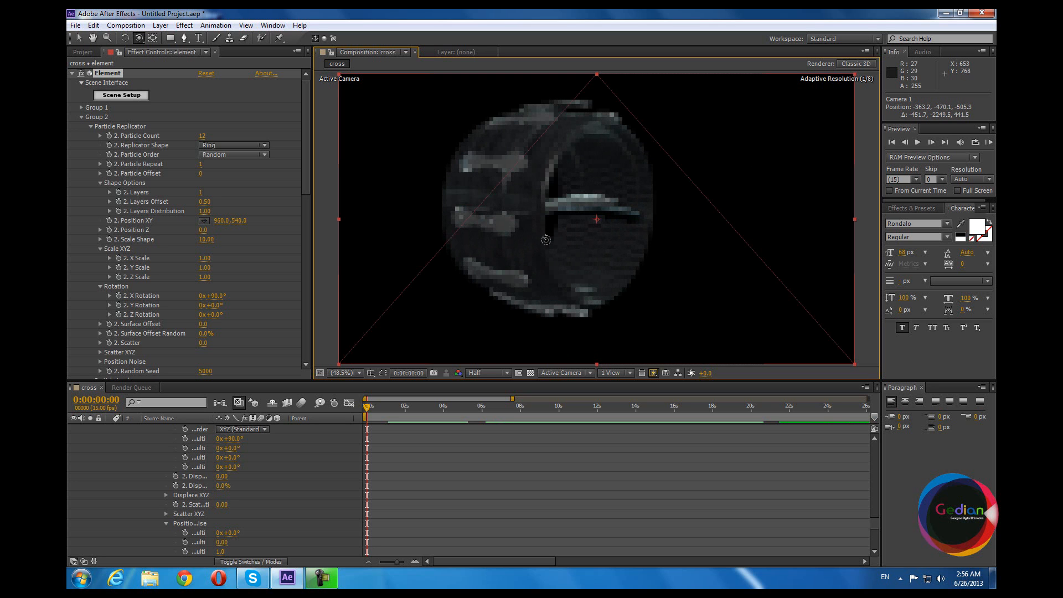
left_click_drag(531, 193, 557, 256)
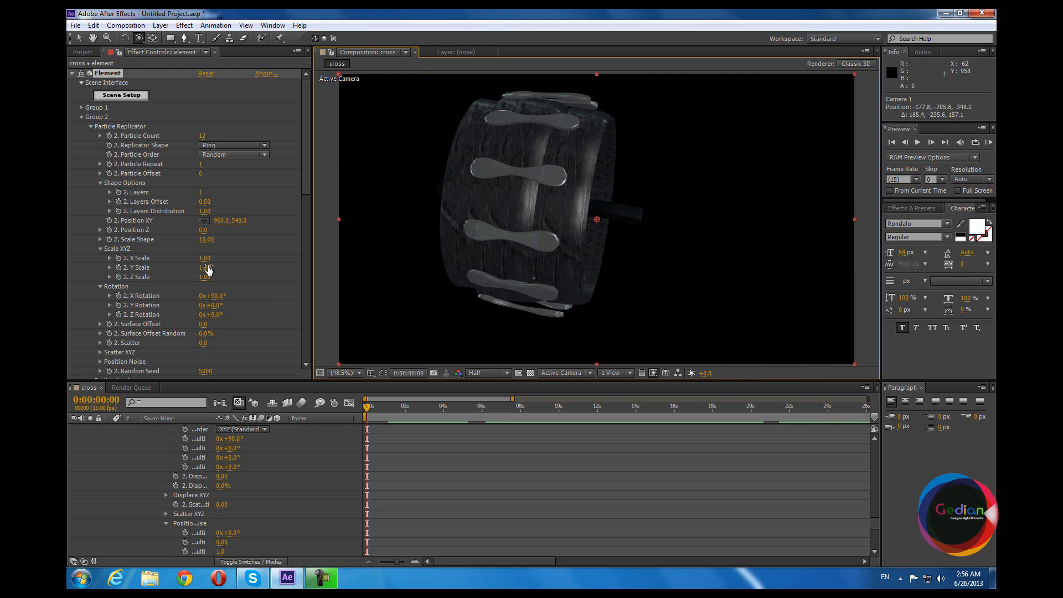
scroll(211, 260, "down", 5)
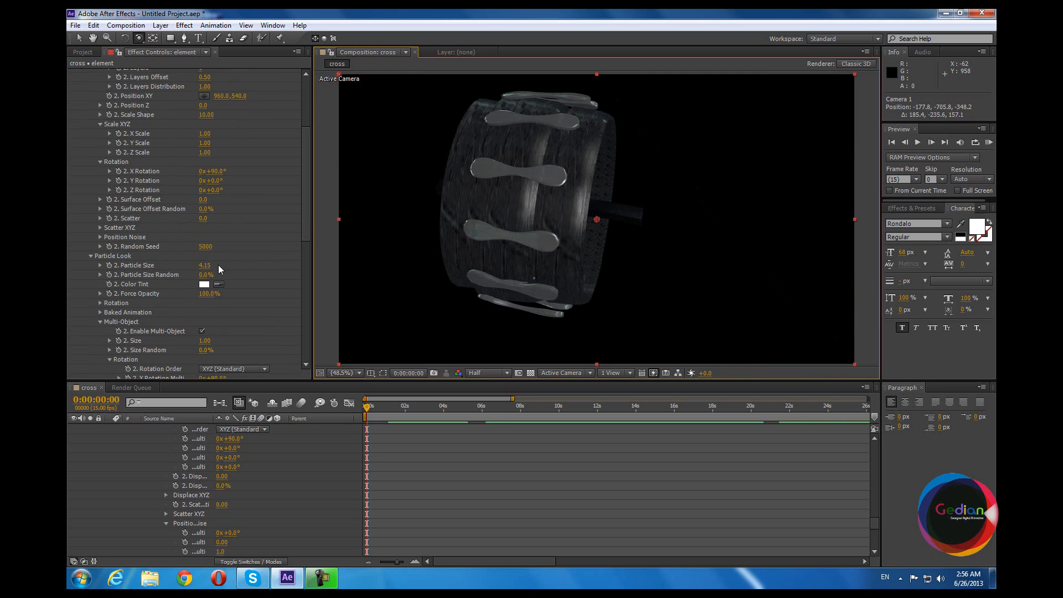
left_click(204, 266)
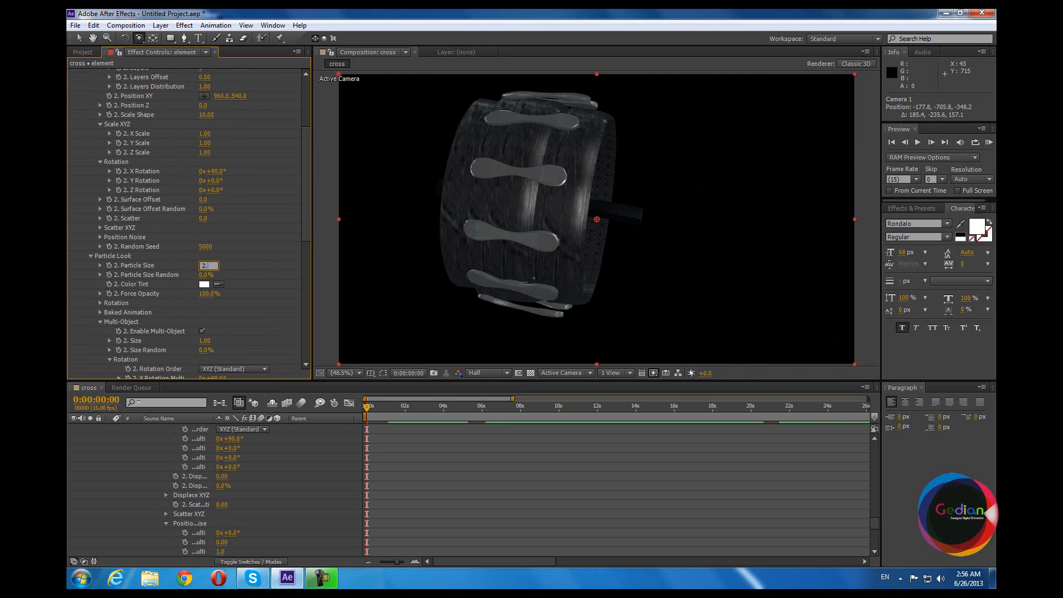
key("Return")
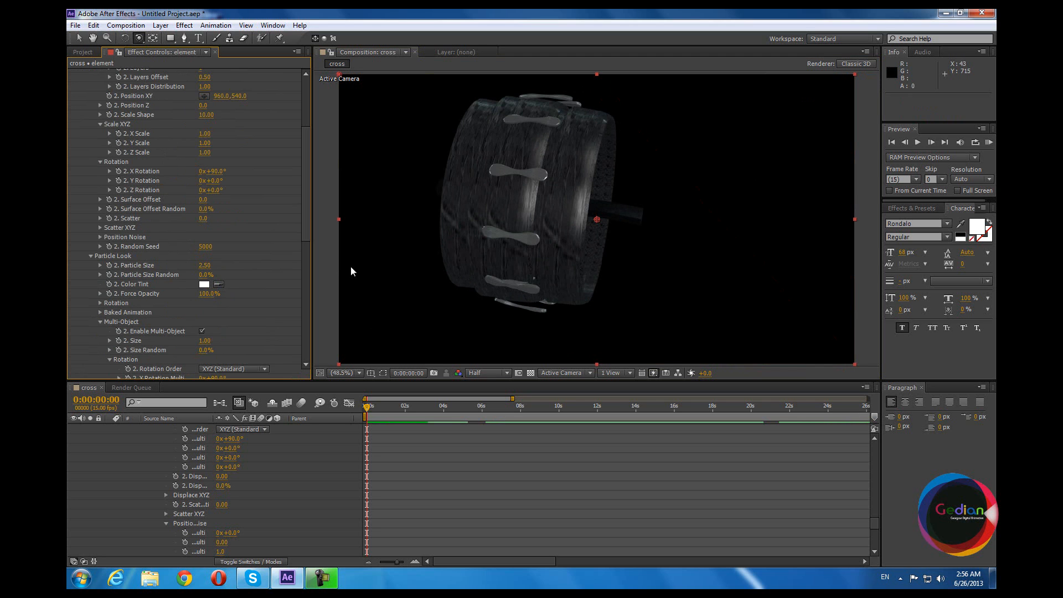
left_click_drag(462, 239, 447, 197)
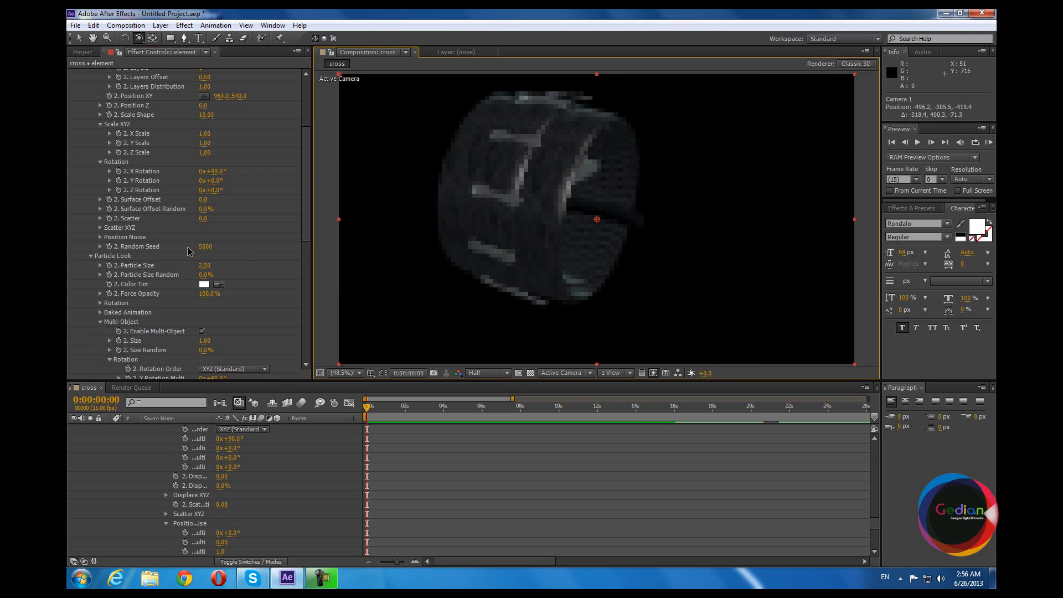
Copy Group 2's settings to Group 3 with the group utilities and check the combined crosses around the cylinder.
scroll(78, 200, "up", 5)
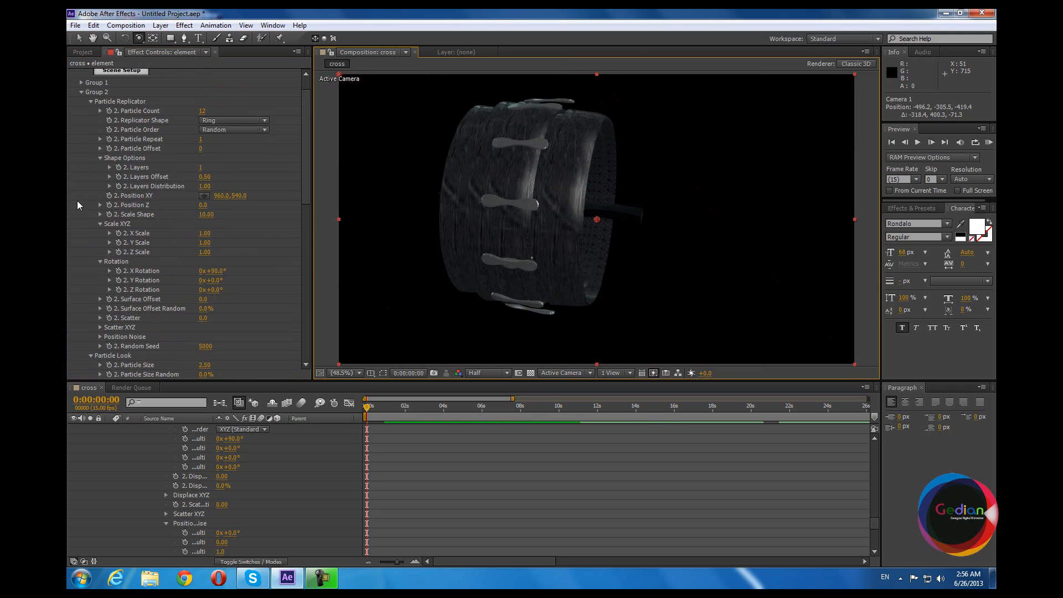
left_click(91, 127)
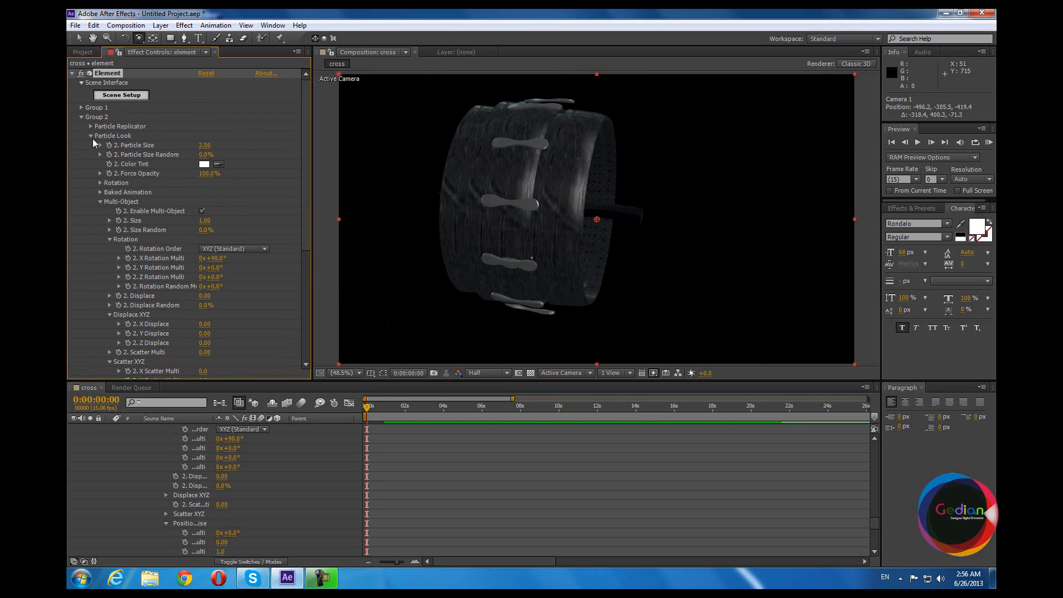
left_click(91, 137)
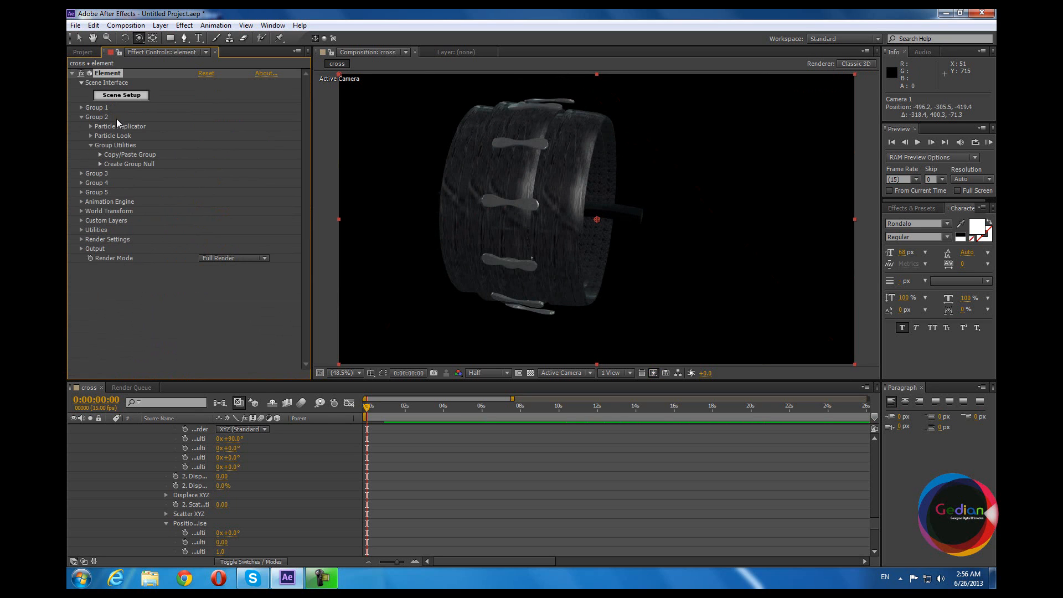
left_click(100, 155)
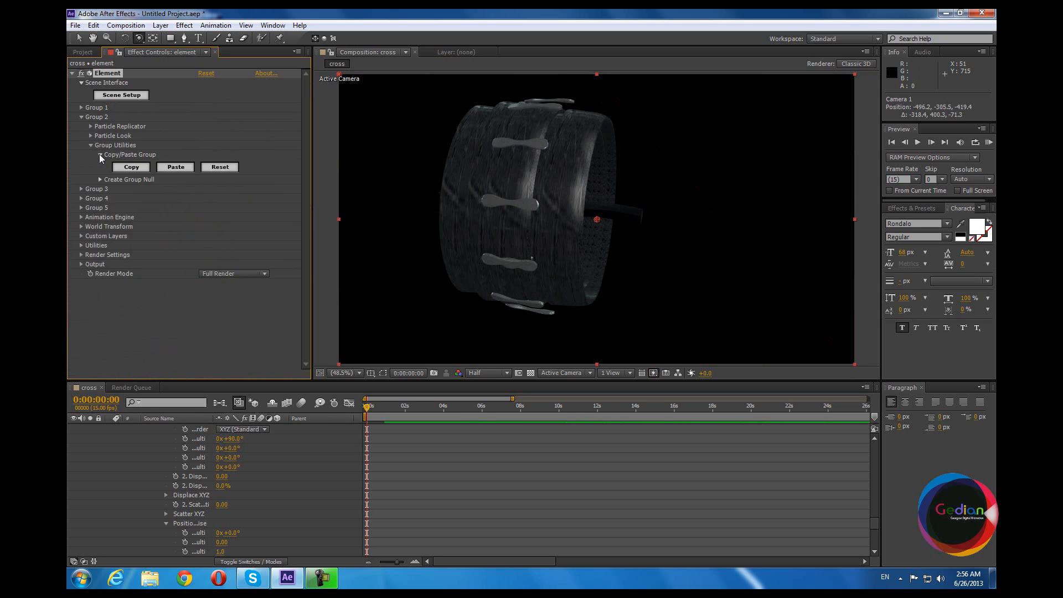
left_click(136, 171)
left_click(81, 189)
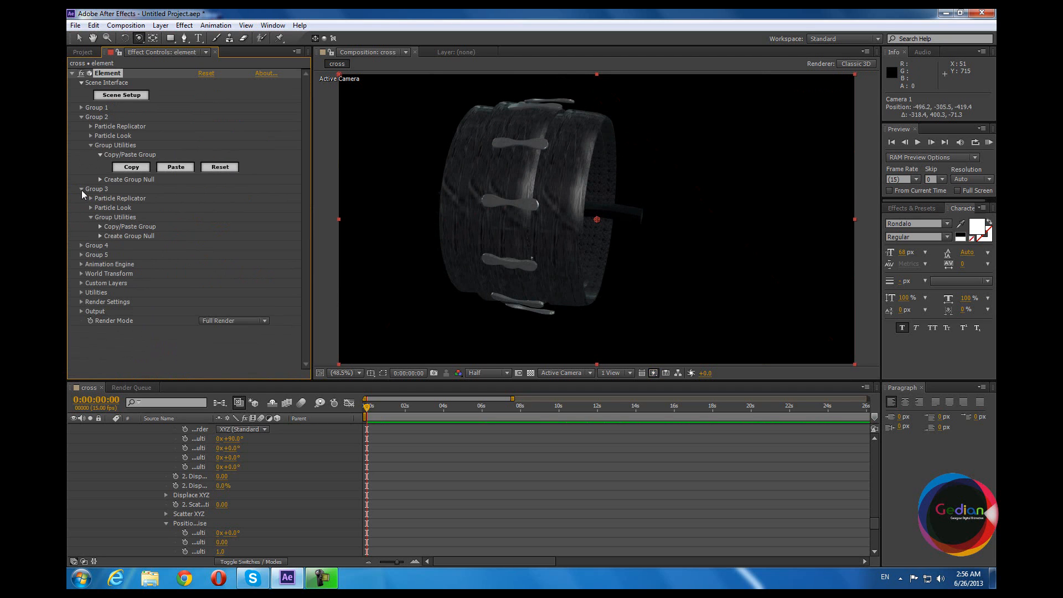
left_click(101, 227)
left_click(176, 238)
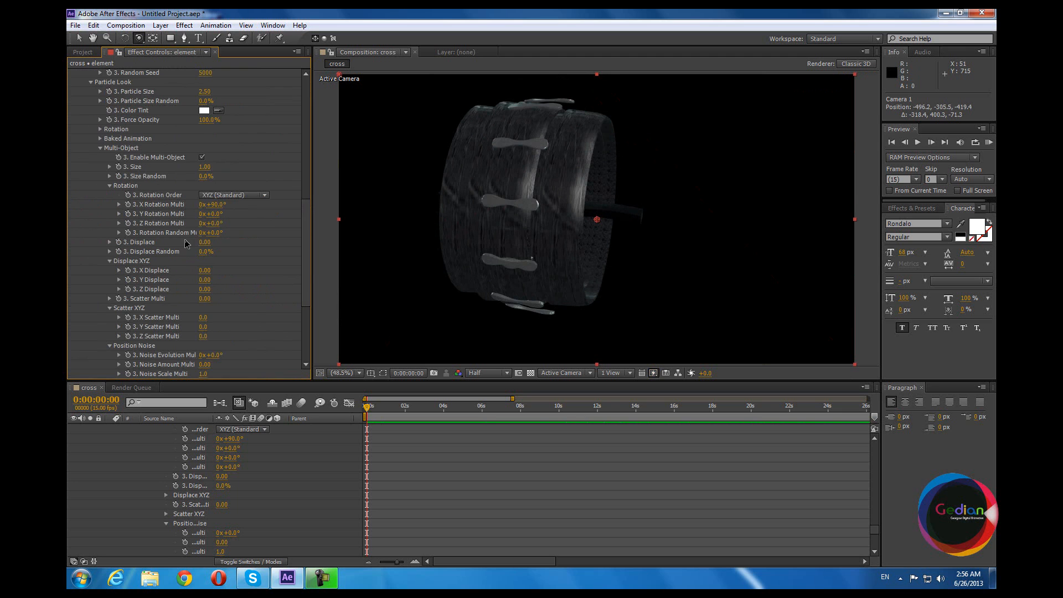
left_click_drag(569, 218, 515, 223)
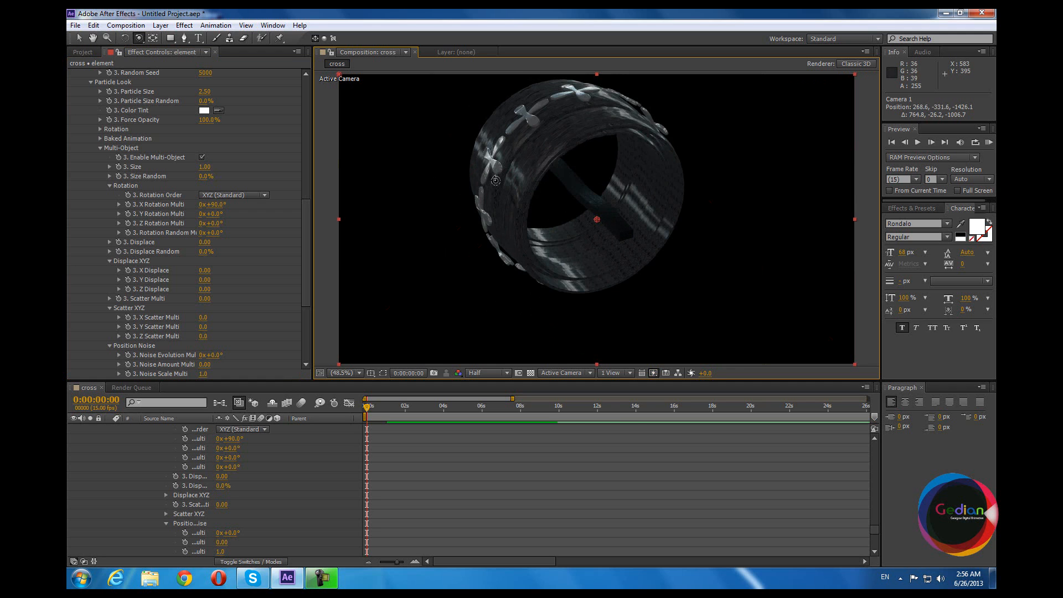
left_click_drag(504, 183, 550, 187)
left_click_drag(591, 187, 593, 245)
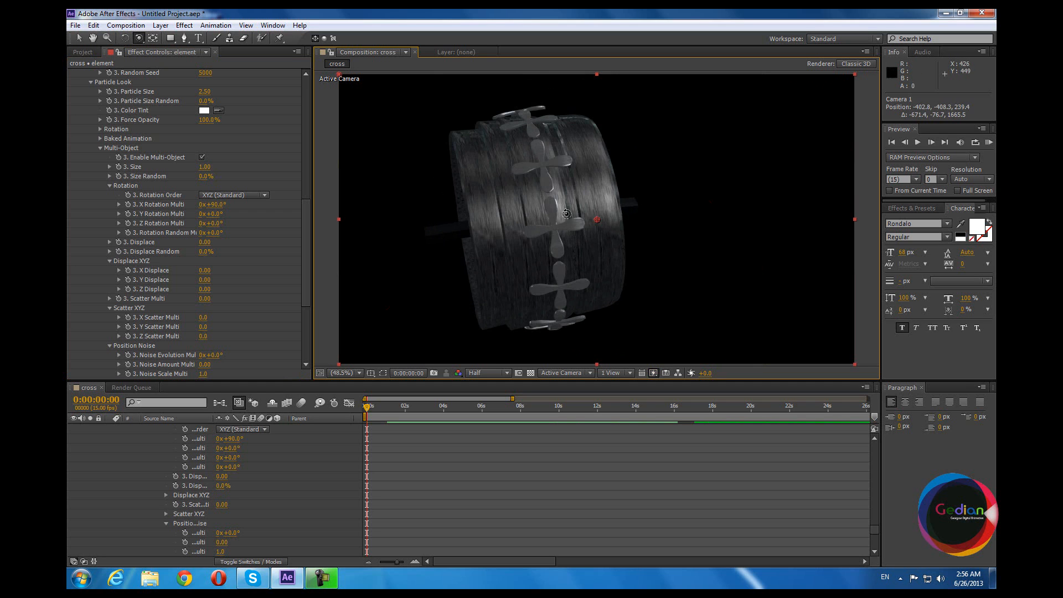
Try a particle size of 1.5 for Group 2 and change it to 2.
scroll(157, 179, "up", 5)
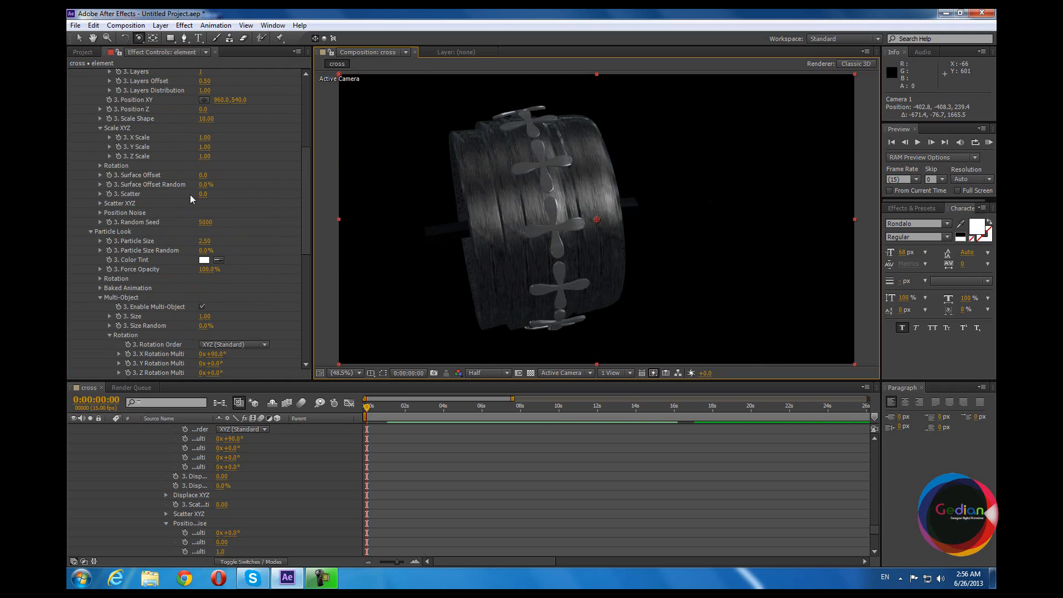
scroll(191, 194, "up", 6)
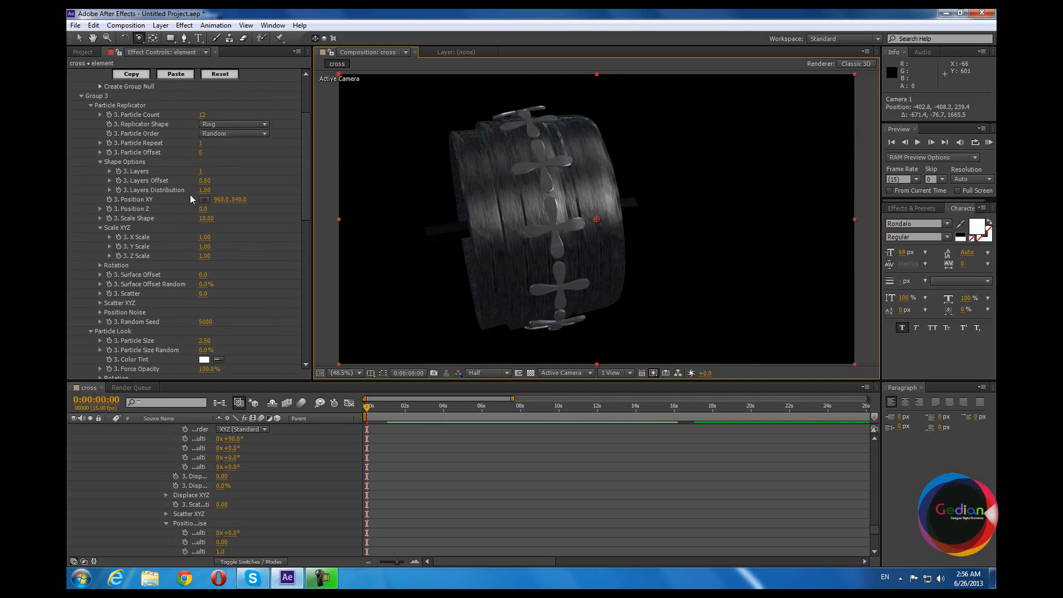
scroll(191, 195, "up", 1)
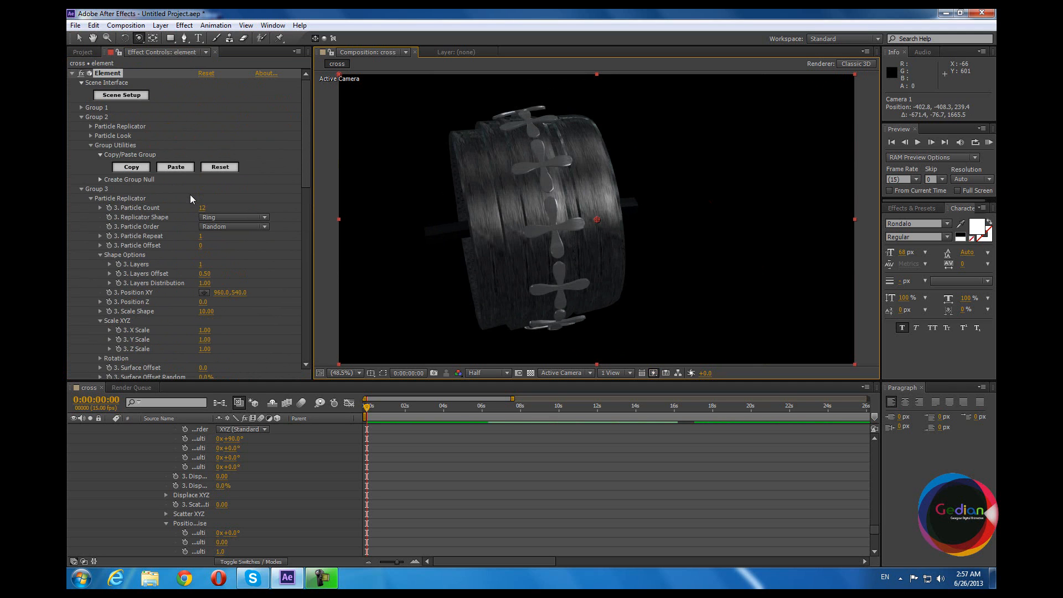
left_click(82, 117)
left_click(82, 126)
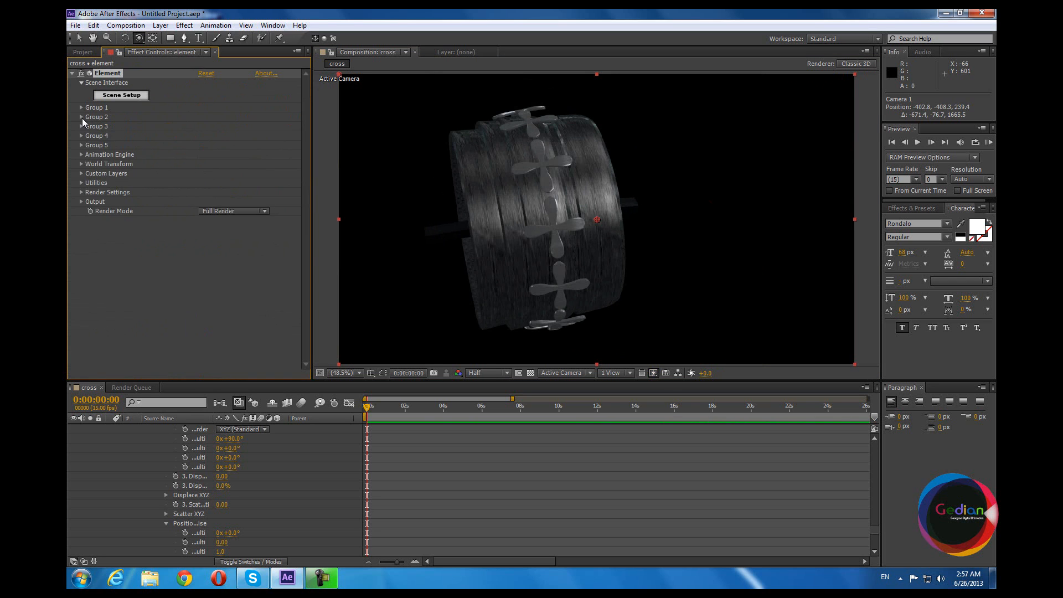
left_click(82, 118)
left_click(89, 127)
left_click(89, 127)
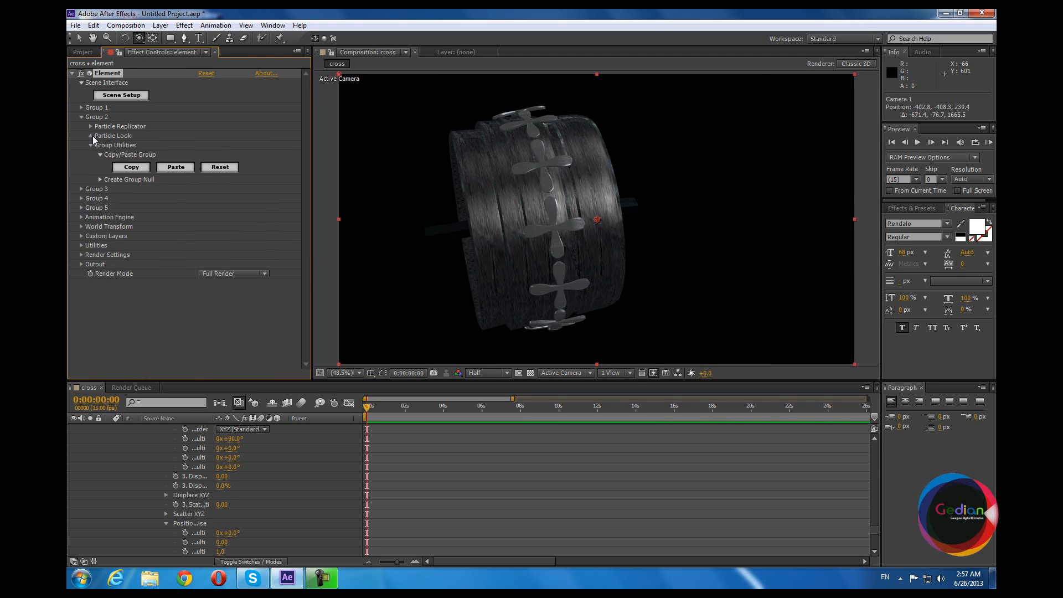
left_click(91, 136)
scroll(207, 250, "down", 5)
scroll(205, 163, "up", 10)
left_click(204, 145)
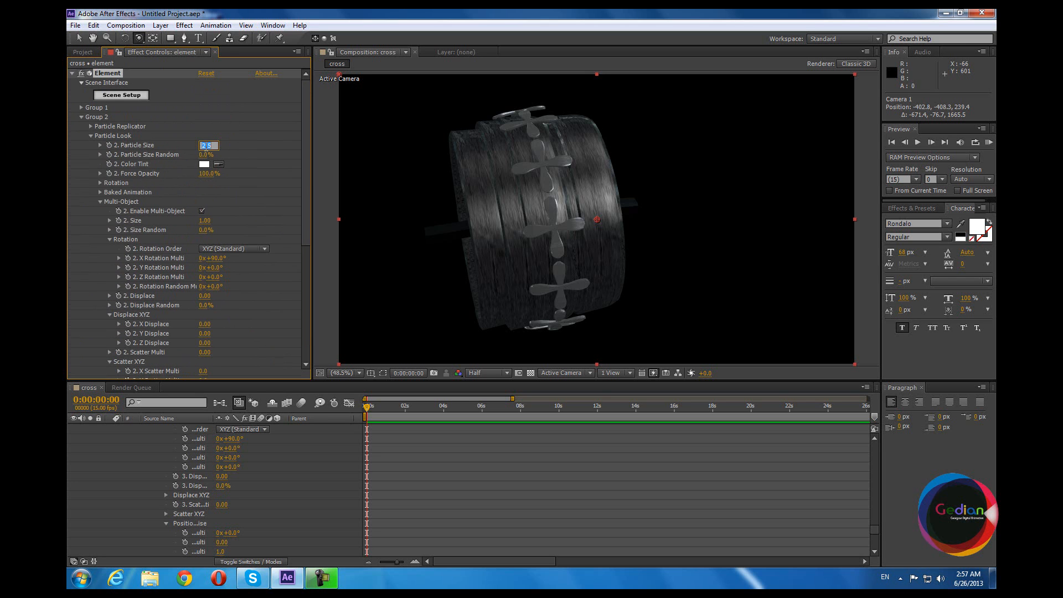
type("1.5")
key("Return")
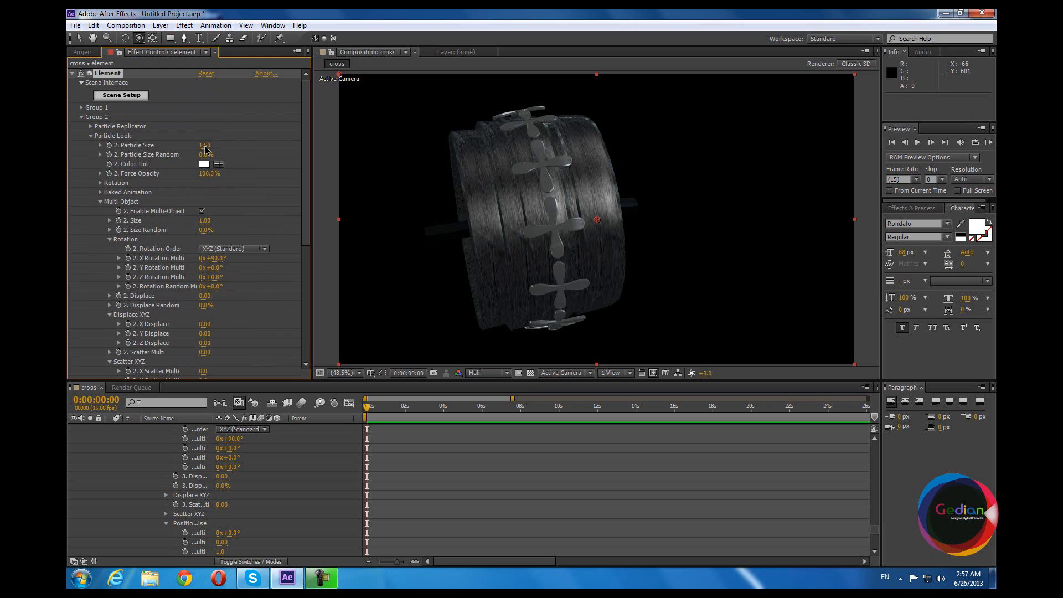
left_click(205, 145)
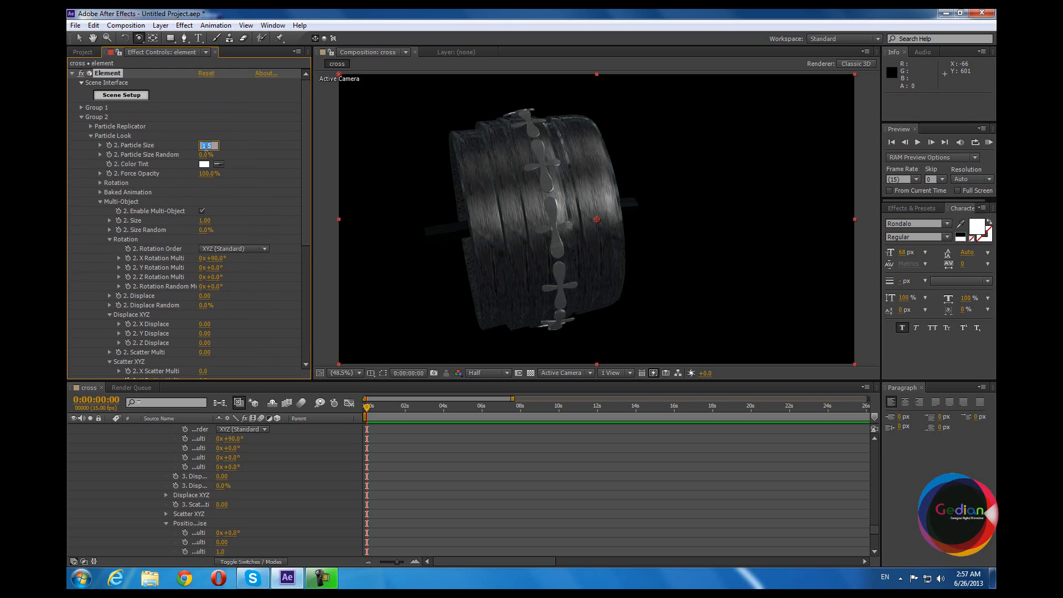
type("2")
key("Return")
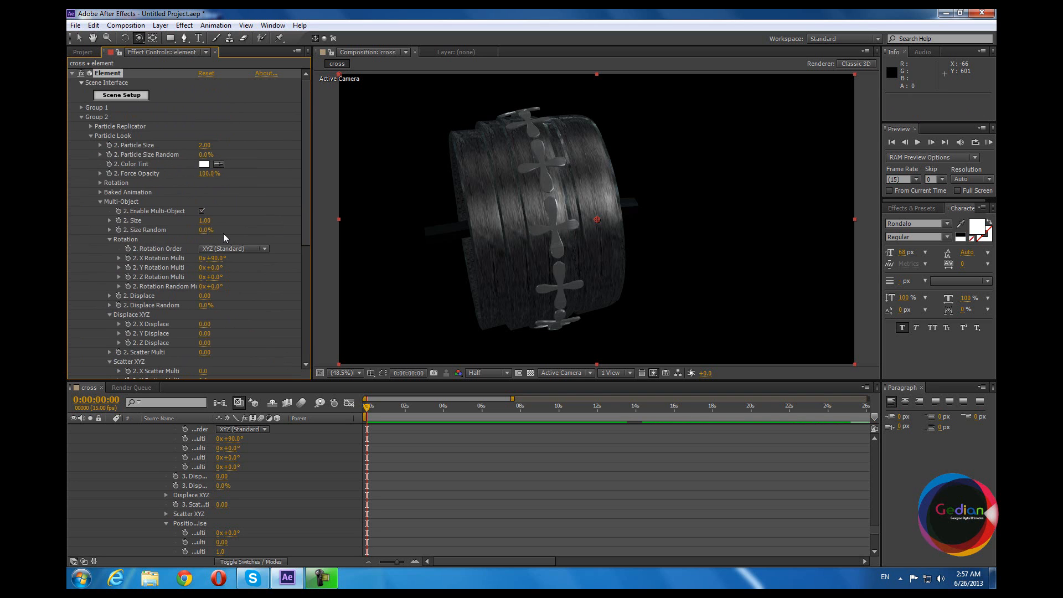
Try a particle size of 2 for Group 3, reduce it to 1.8, and check the crosses around the cylinder.
scroll(224, 238, "down", 3)
scroll(223, 233, "down", 2)
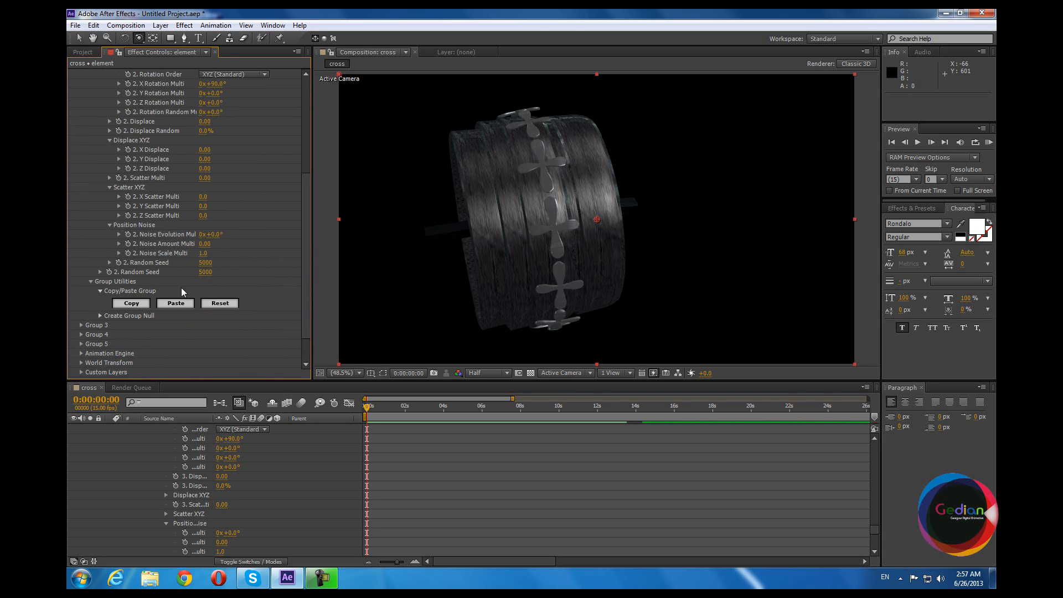
left_click(82, 325)
scroll(105, 315, "down", 5)
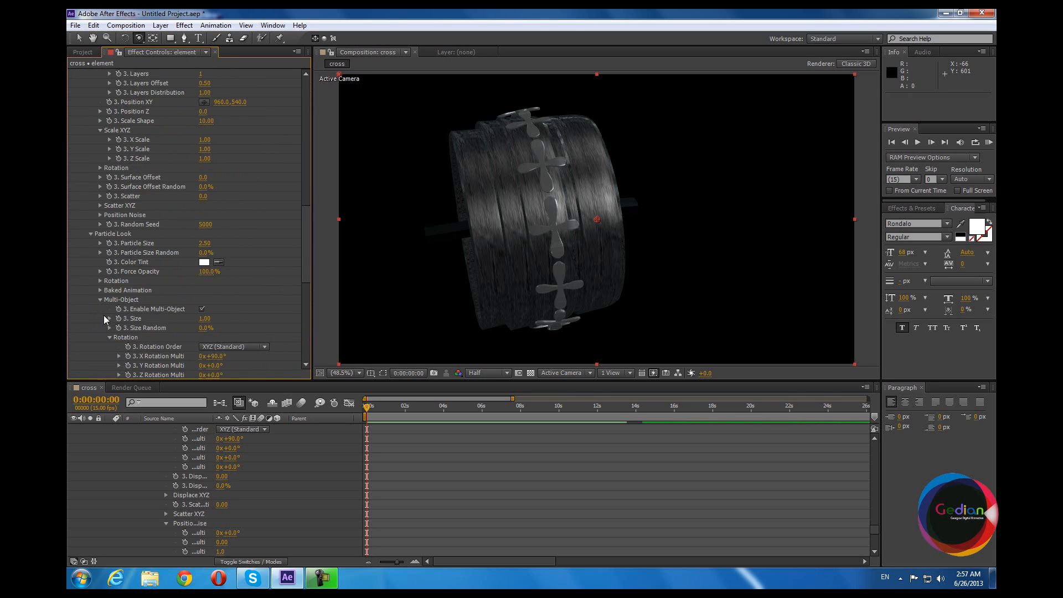
scroll(233, 272, "down", 1)
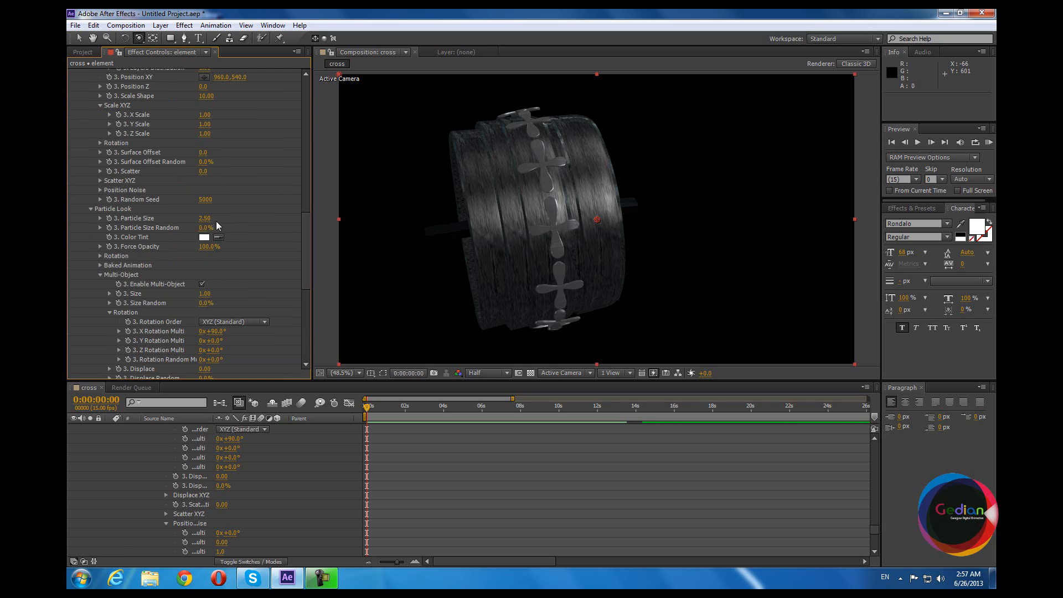
left_click(204, 219)
type("2")
key("Return")
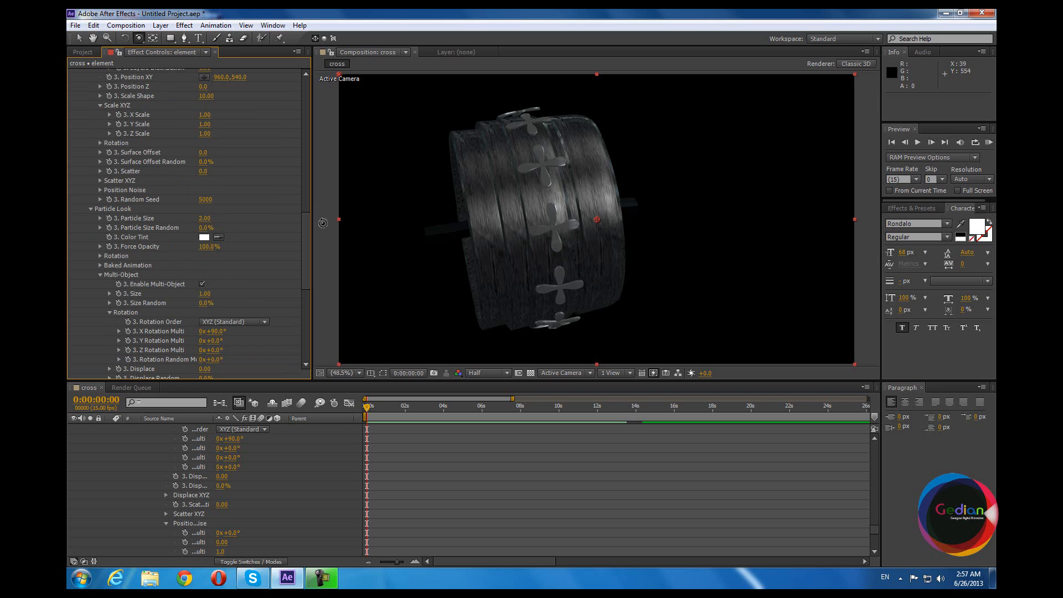
left_click(204, 219)
key("Return")
left_click_drag(570, 243, 456, 244)
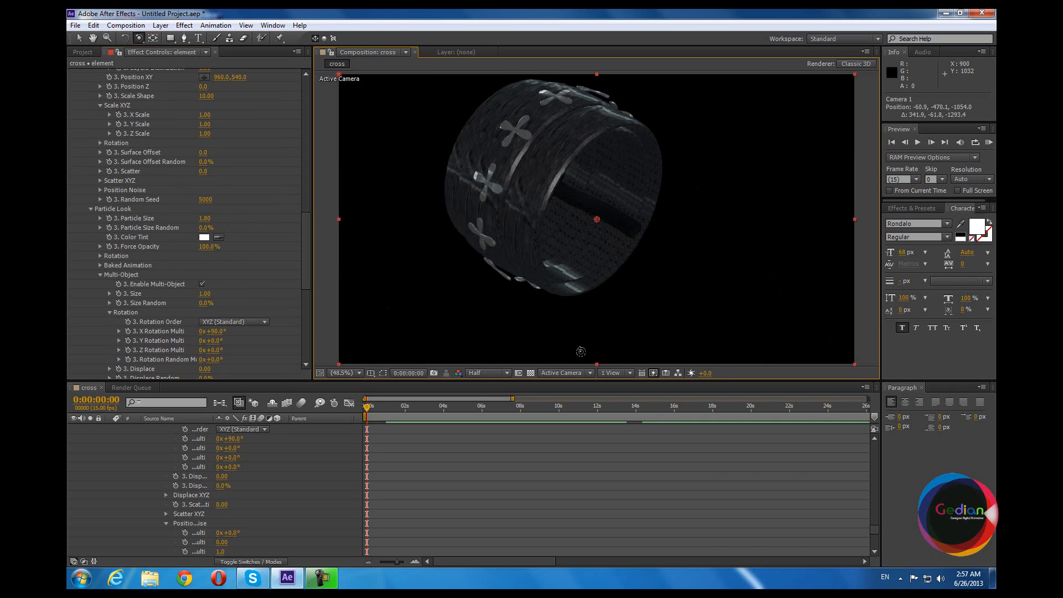
left_click_drag(435, 324, 638, 253)
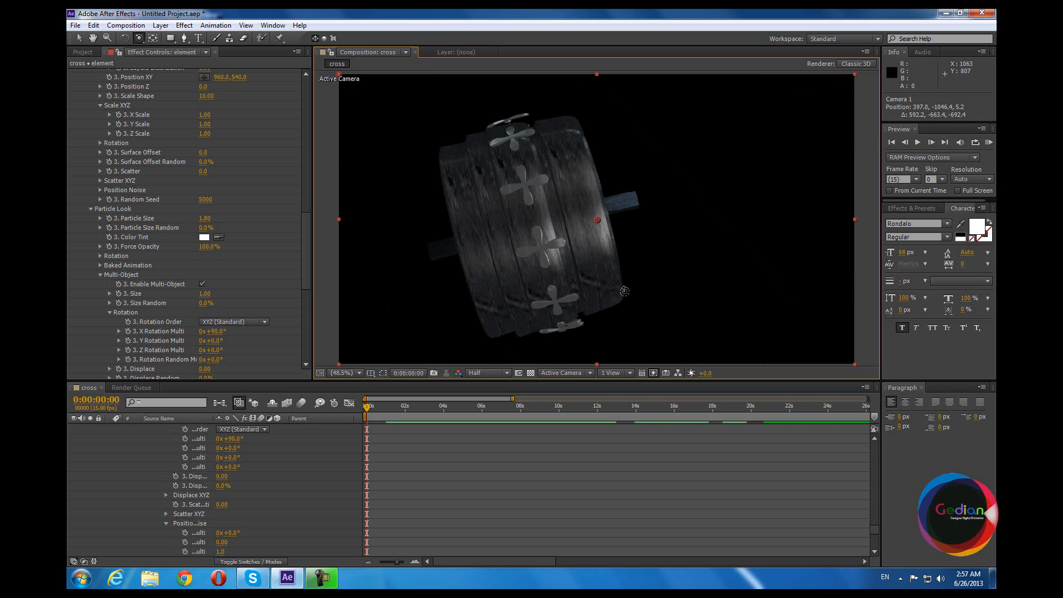
Collapse Group 2's Particle Look settings and expand its Particle Replicator settings.
left_click_drag(624, 248, 508, 196)
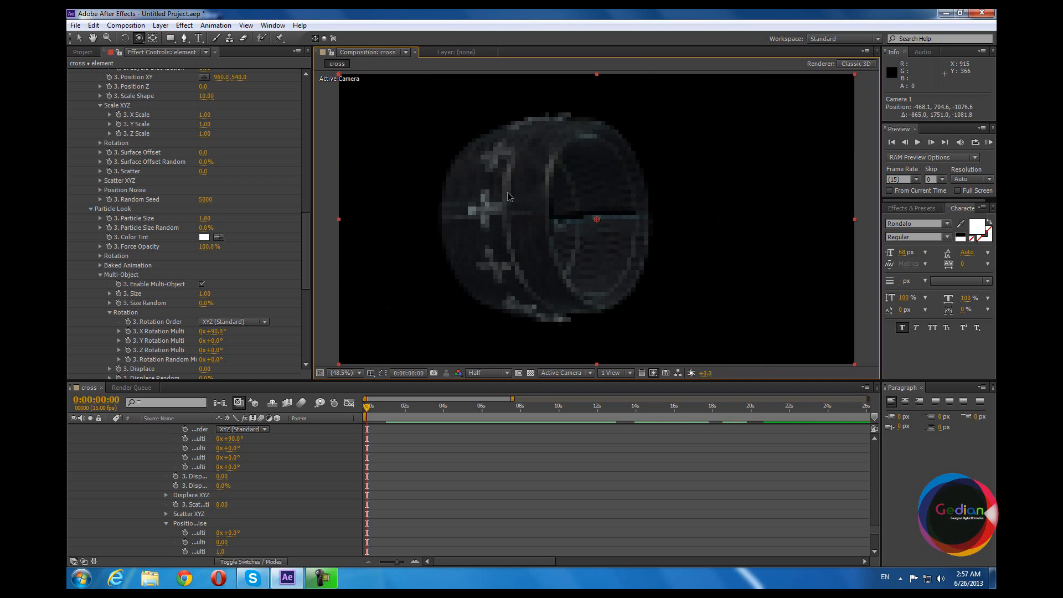
scroll(181, 200, "up", 6)
scroll(182, 202, "up", 12)
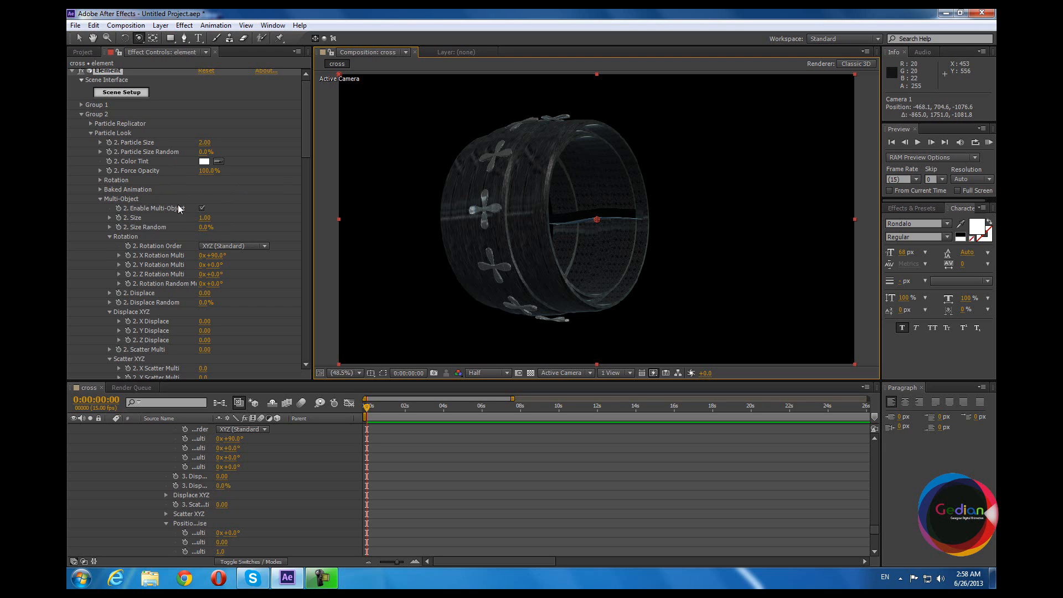
left_click(91, 133)
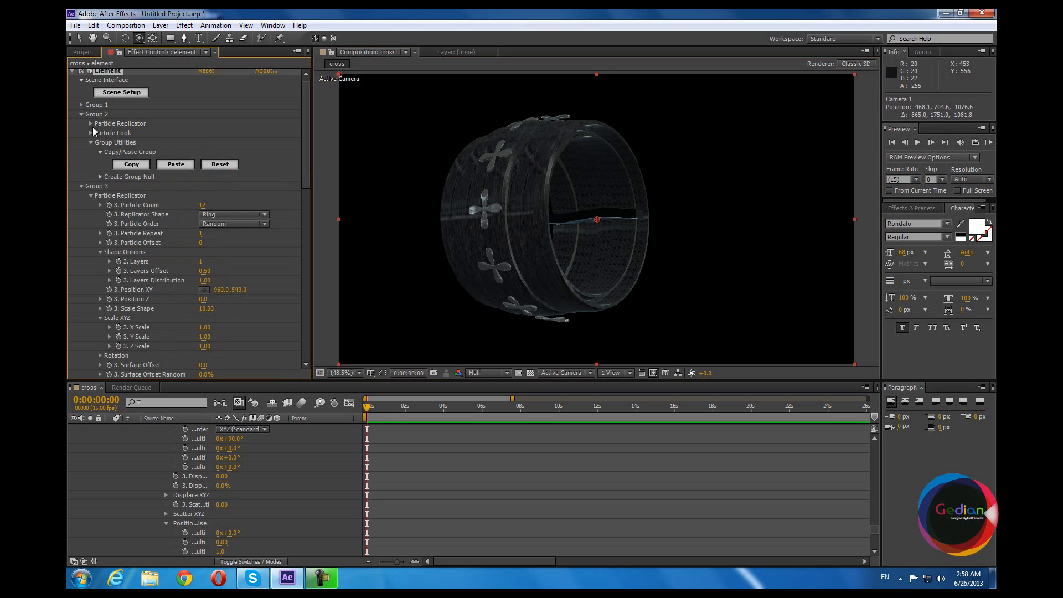
left_click(91, 123)
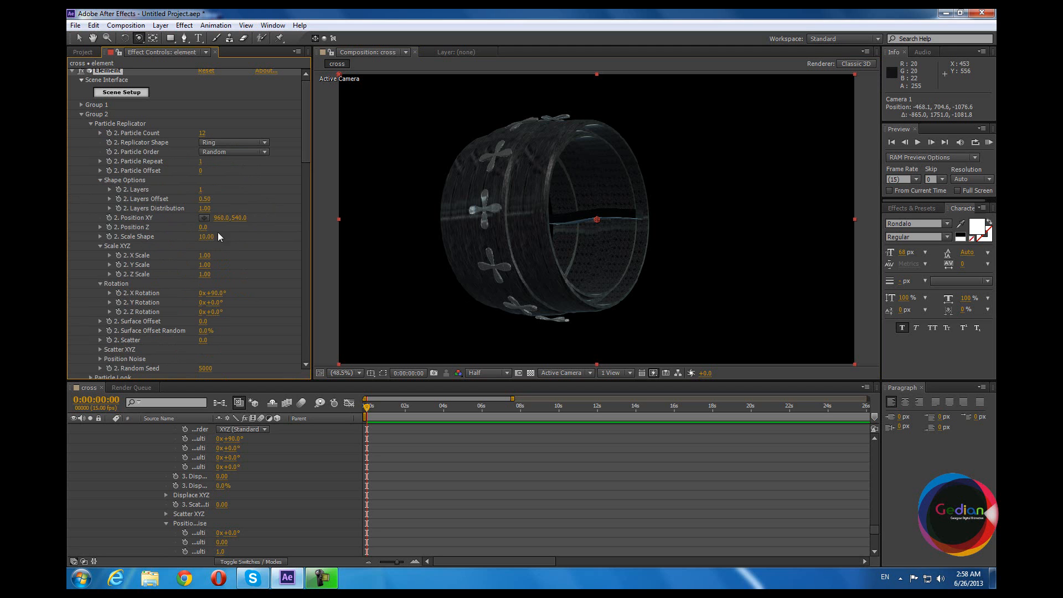
Try shifting Group 2's ring through its Position XY and Position Z values, and undo both changes.
left_click_drag(242, 218, 259, 218)
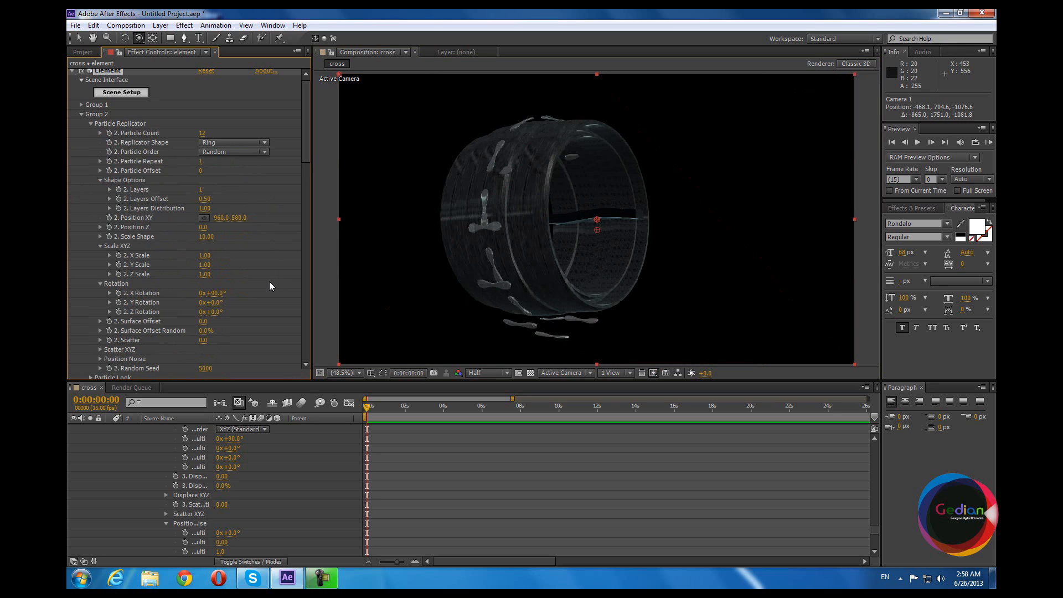
key("ctrl+z")
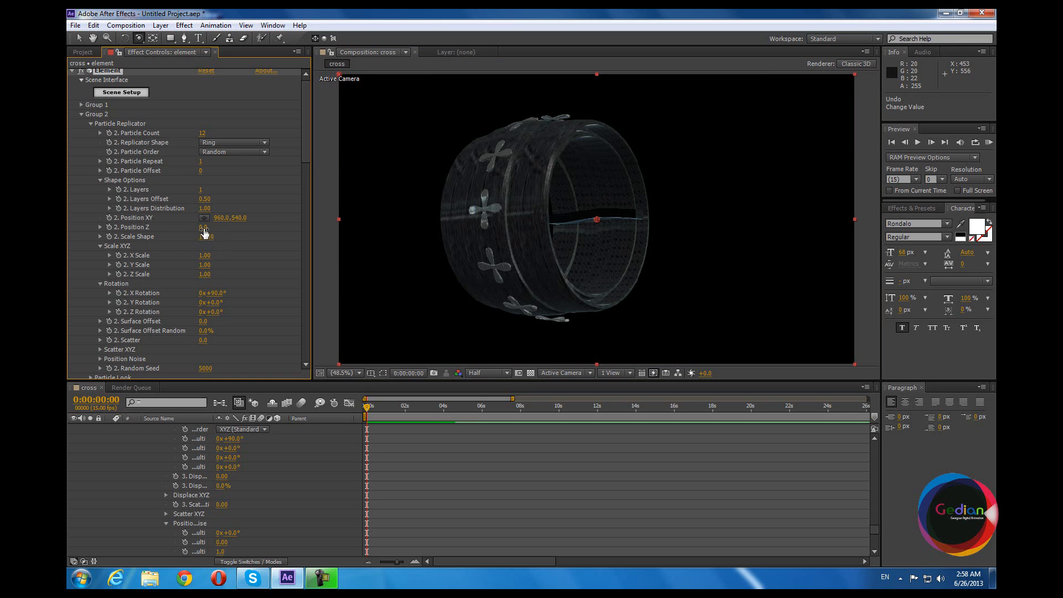
left_click_drag(203, 227, 237, 228)
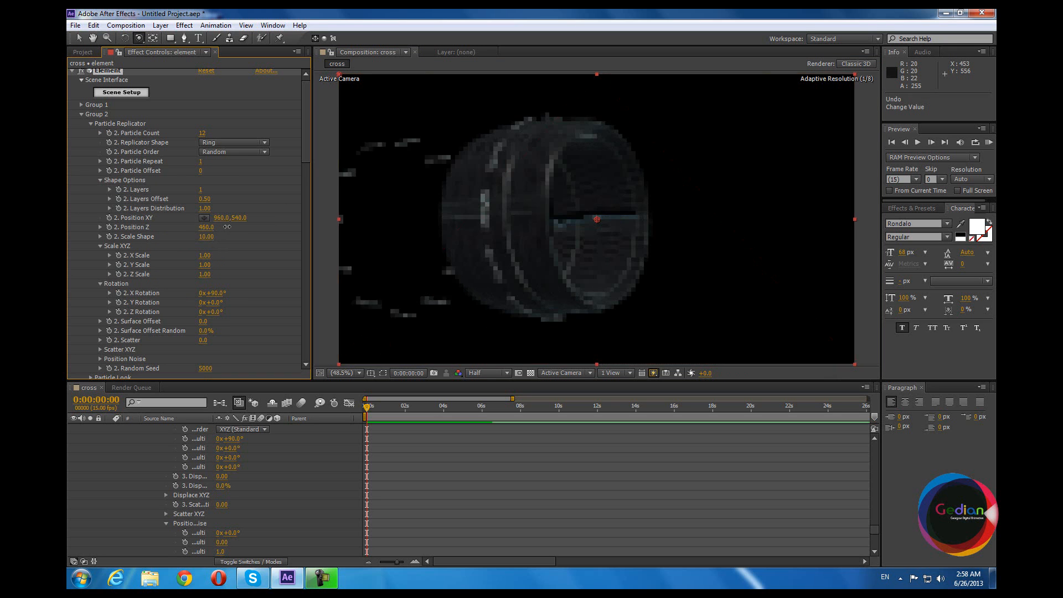
key("ctrl+z")
Try small negative Position Z values and -50 for Group 2's ring, and set its Position Z to -100.
left_click(203, 228)
type("-3")
key("Return")
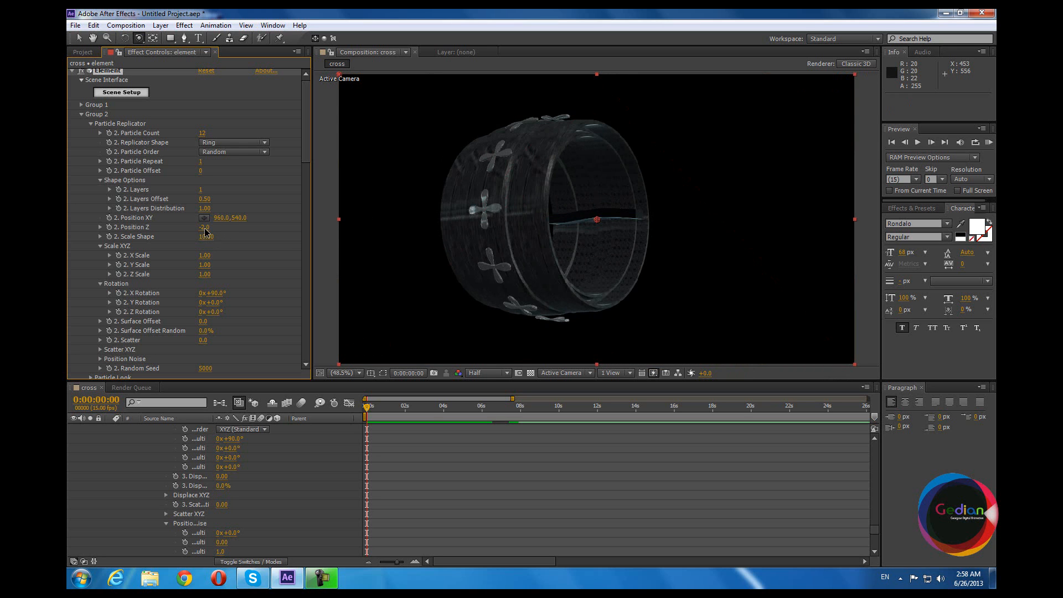
left_click(206, 228)
key("Return")
left_click(206, 228)
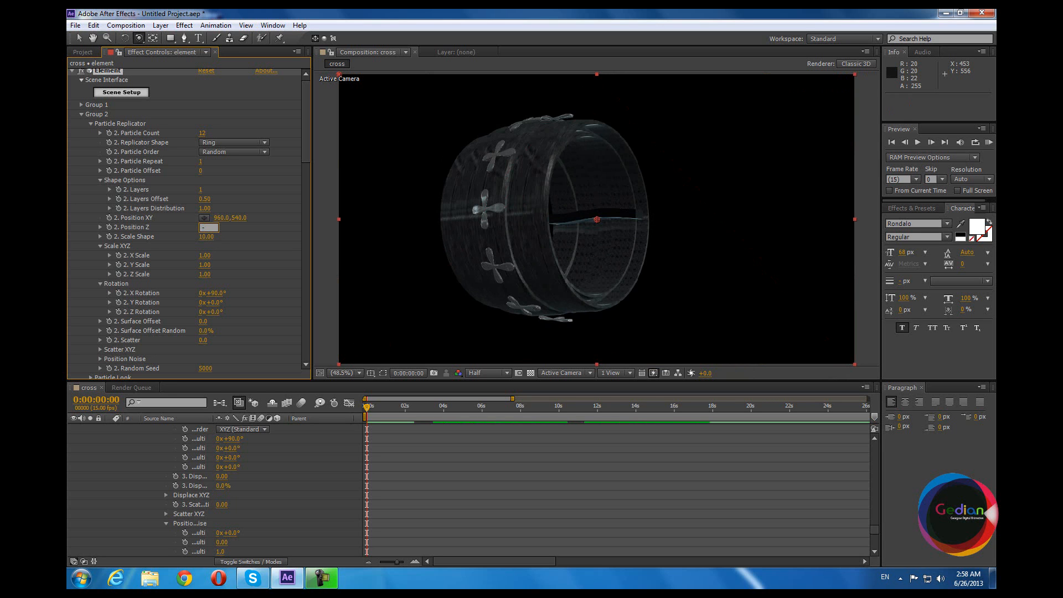
type("-50")
key("Return")
left_click_drag(494, 255, 534, 249)
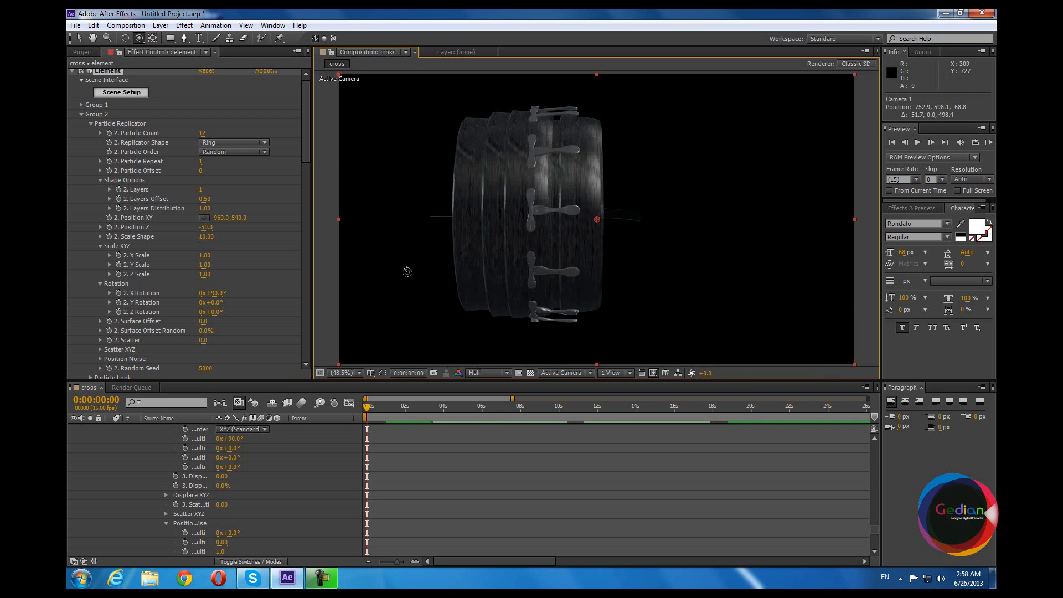
mouse_move(206, 227)
left_mouse_down()
mouse_move(195, 227)
mouse_move(207, 230)
left_mouse_up()
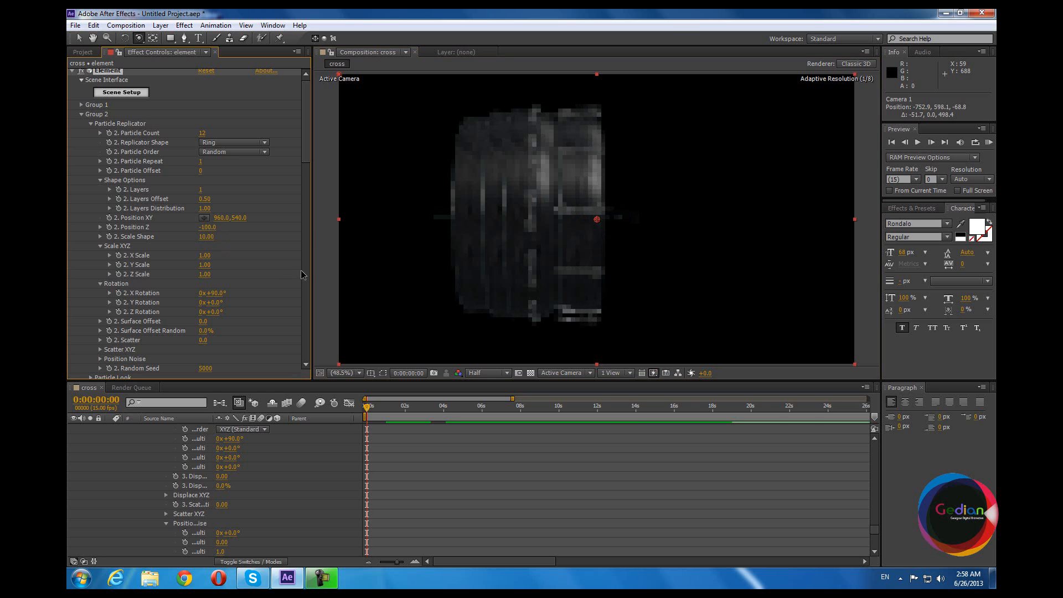
left_click(210, 228)
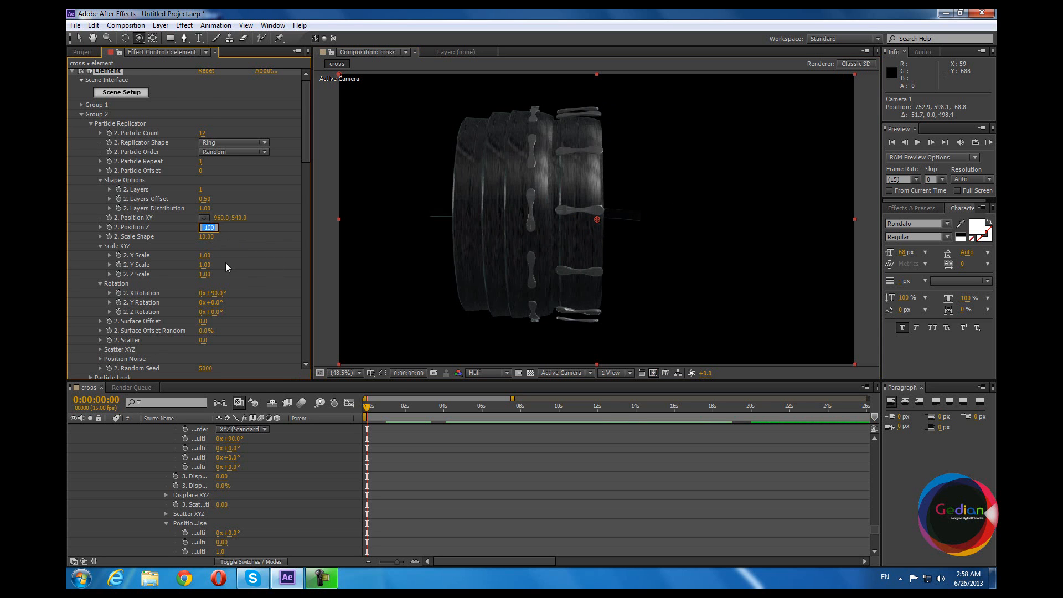
Set Group 3's Position Z to -100 in its Particle Replicator settings to match Group 2's ring.
scroll(226, 264, "down", 15)
scroll(224, 276, "down", 8)
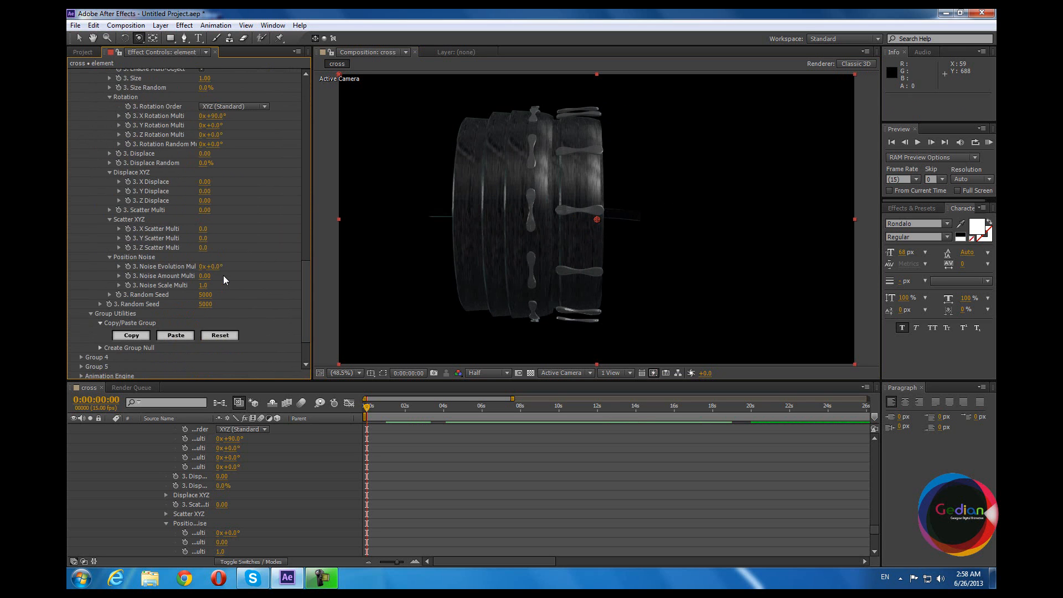
scroll(193, 267, "up", 4)
scroll(105, 182, "up", 2)
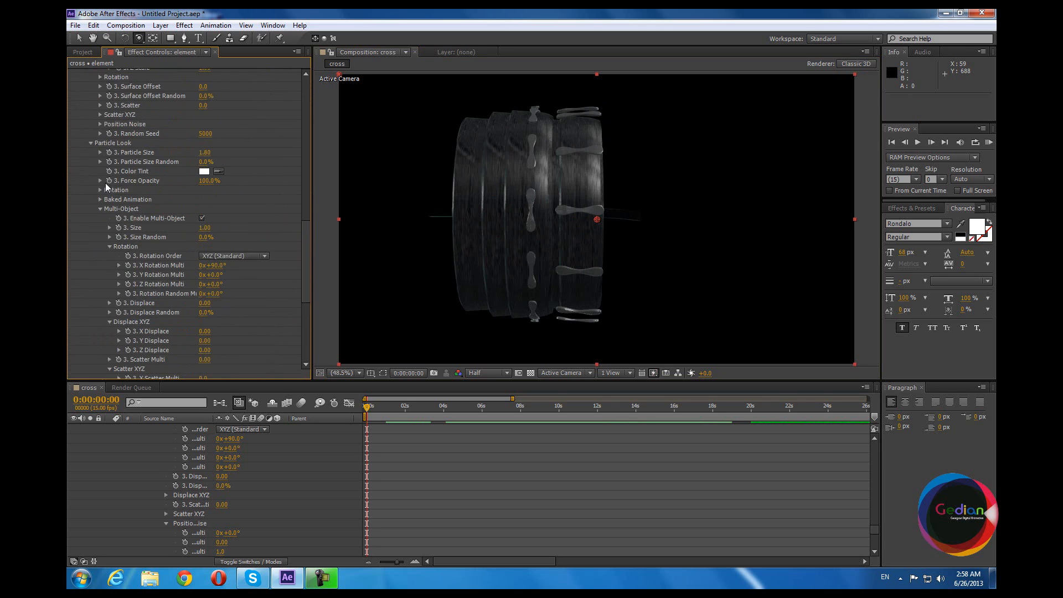
scroll(91, 163, "up", 11)
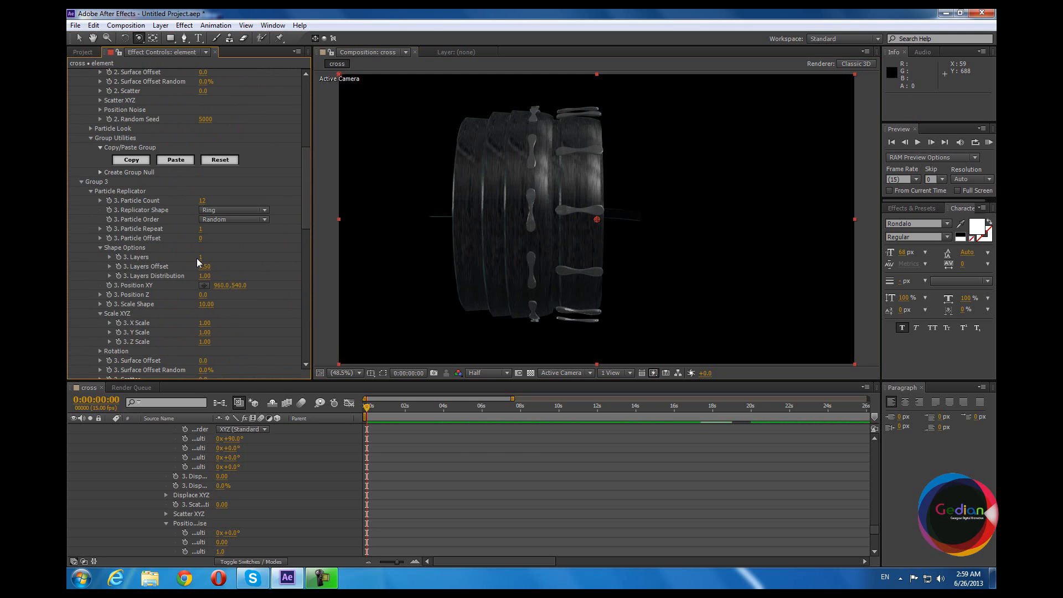
scroll(197, 258, "down", 1)
left_click(203, 270)
type("-100")
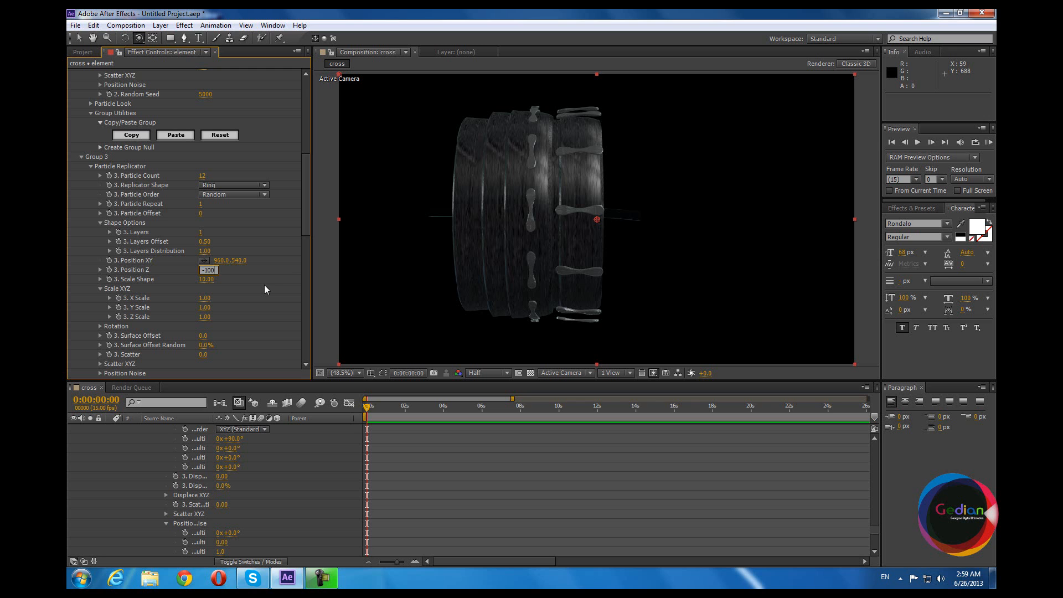
key("Return")
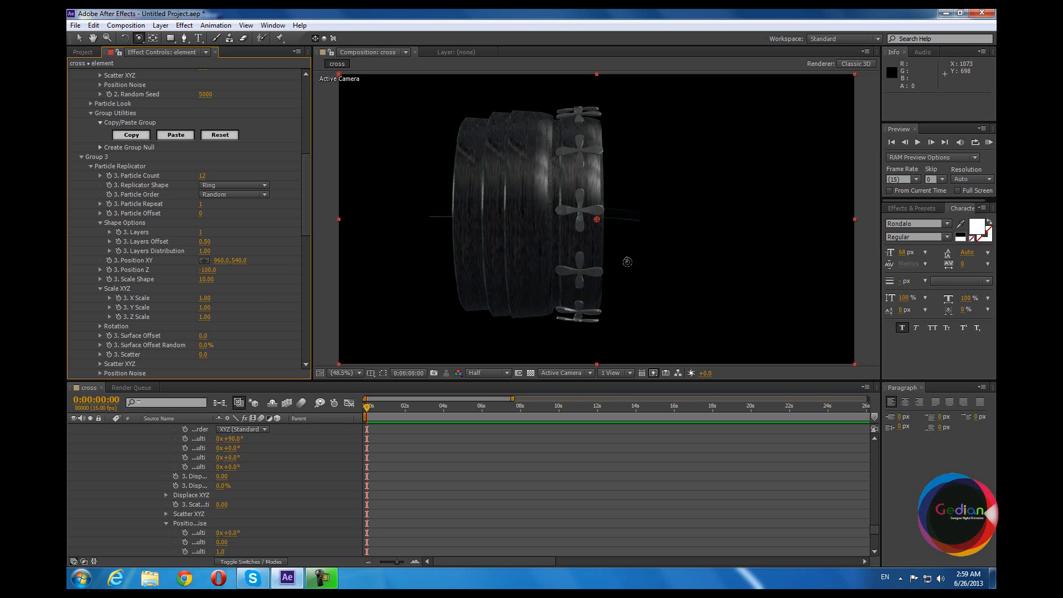
Check how the crosses sit on the cylinder from several angles and reduce Group 2's Scale Shape to 9.4.
left_click_drag(592, 248, 537, 252)
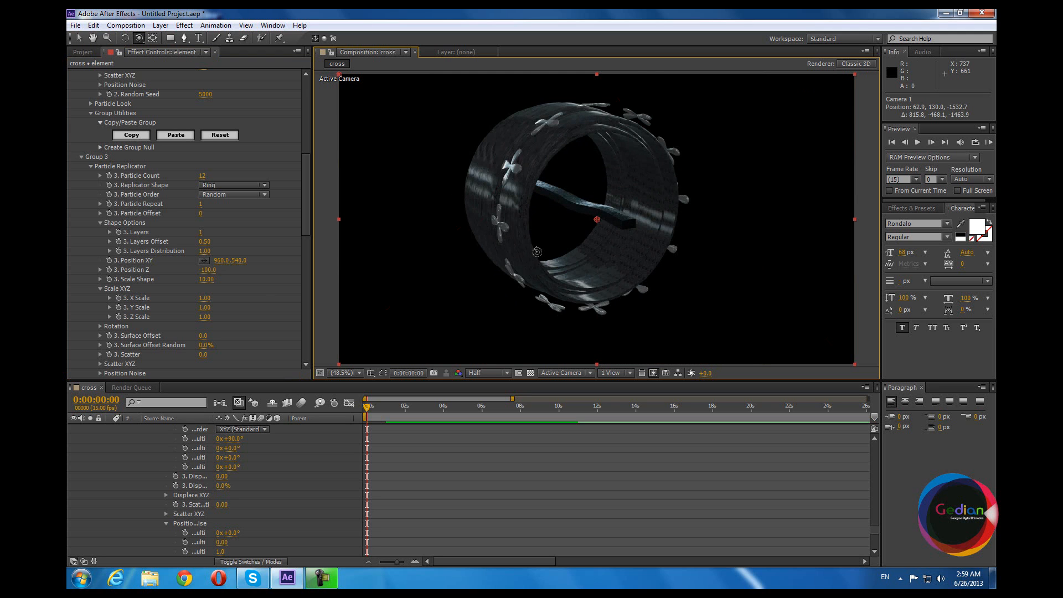
mouse_move(591, 172)
left_mouse_down()
mouse_move(585, 231)
mouse_move(582, 167)
left_mouse_up()
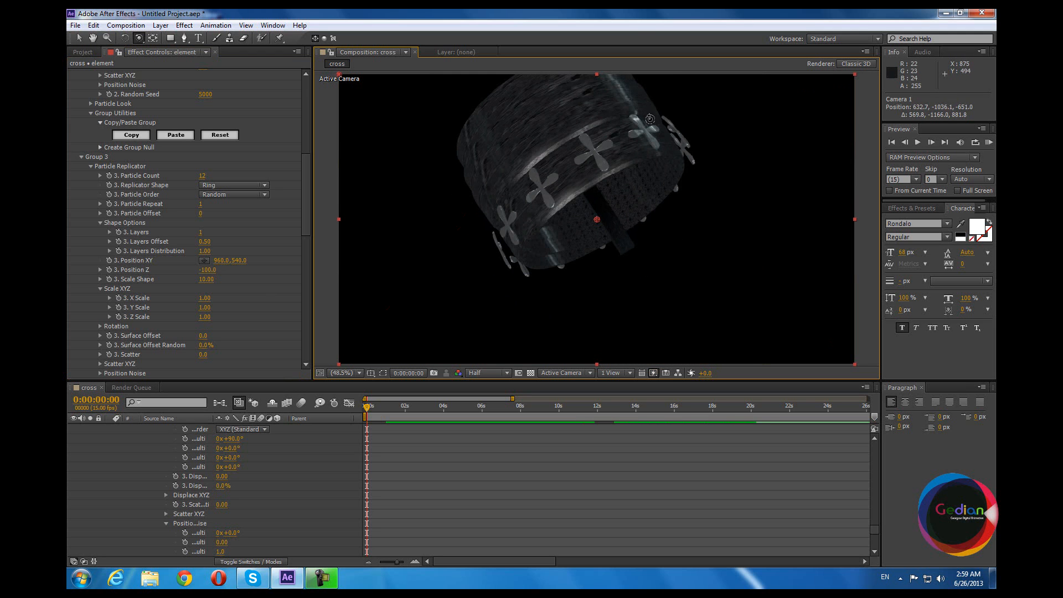
left_click_drag(589, 206, 594, 173)
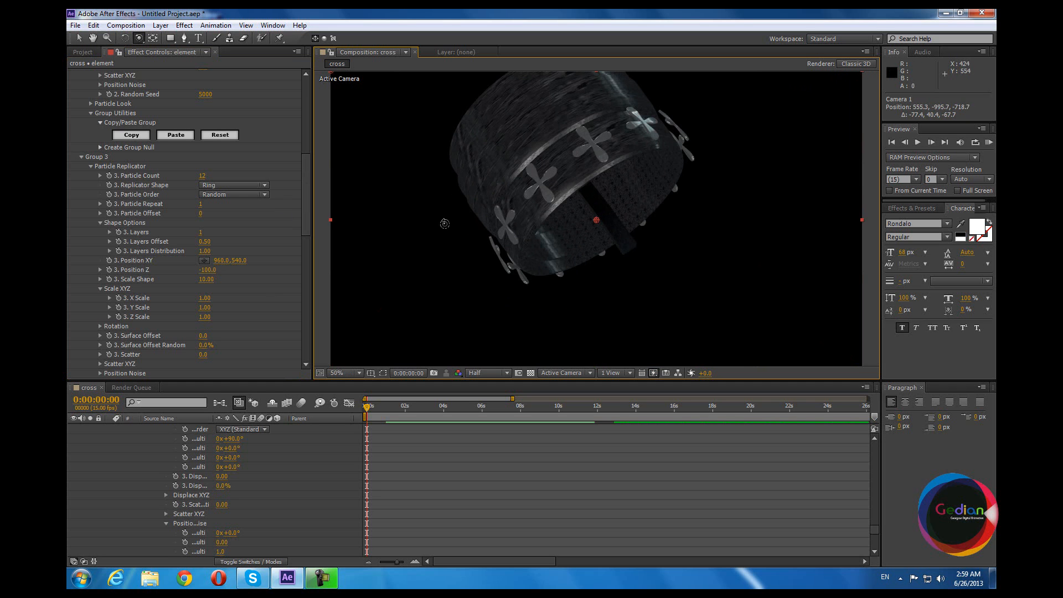
scroll(153, 219, "up", 5)
scroll(153, 219, "up", 6)
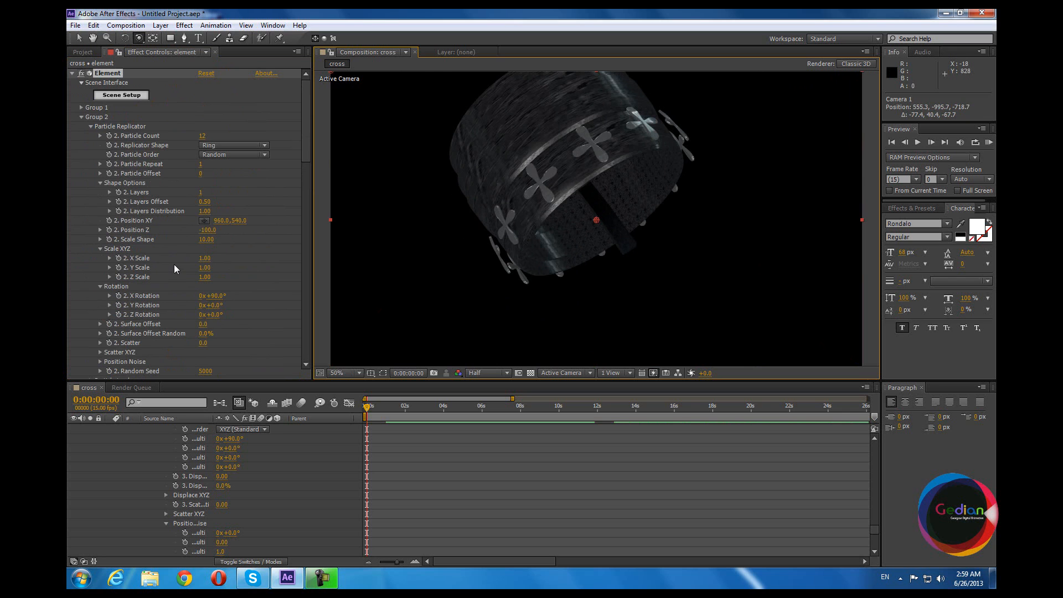
scroll(207, 270, "down", 3)
scroll(206, 270, "up", 3)
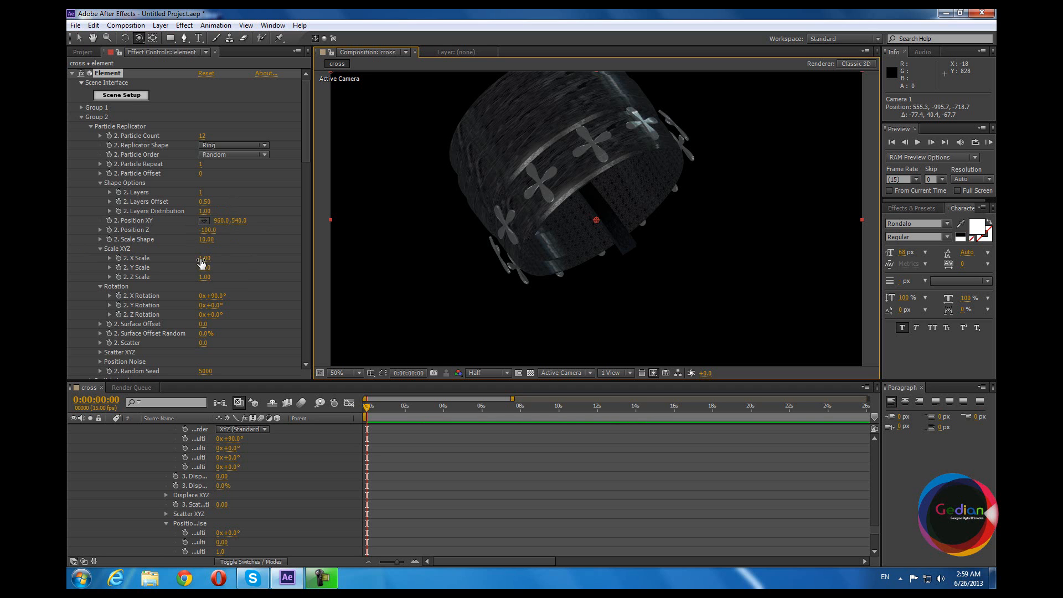
mouse_move(205, 239)
left_mouse_down()
mouse_move(192, 244)
mouse_move(202, 242)
left_mouse_up()
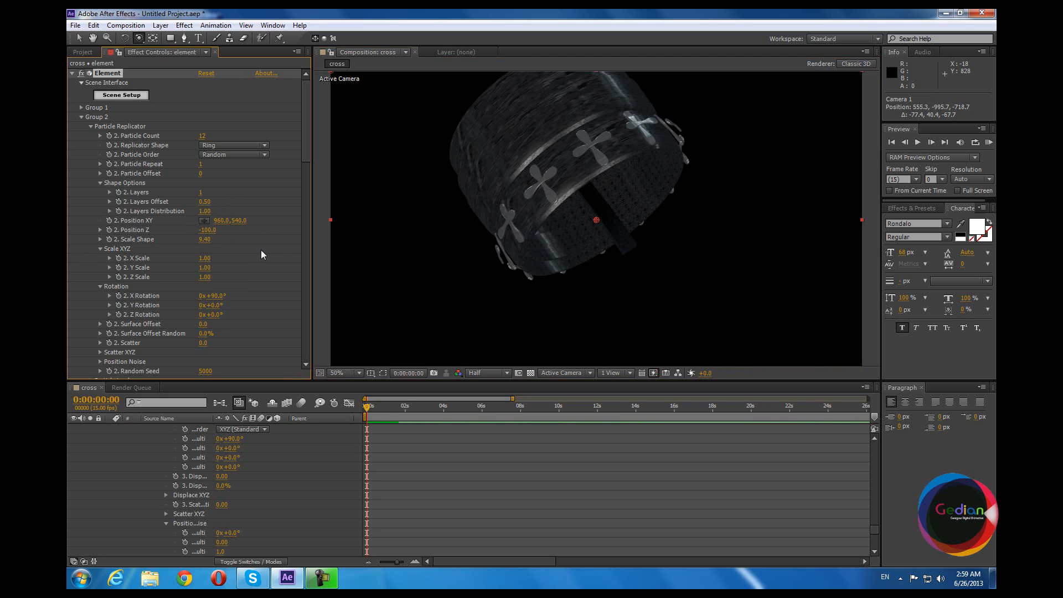
Bring the camera close to one cross and try Scale Shape values of 9 and 9.5 for Group 2.
left_click(139, 39)
left_click(166, 81)
left_click_drag(517, 182, 523, 65)
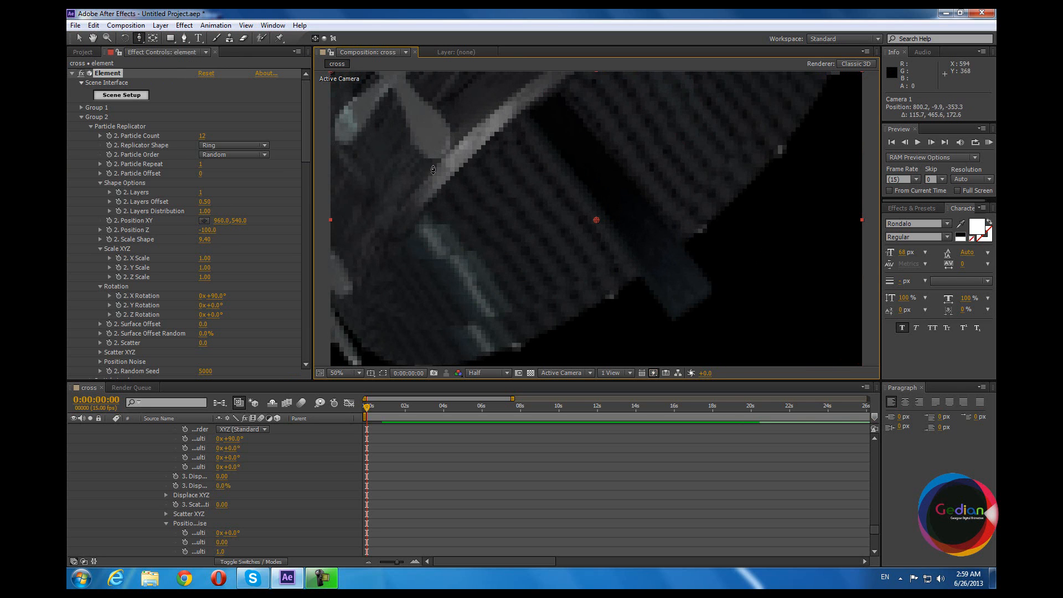
left_click(140, 38)
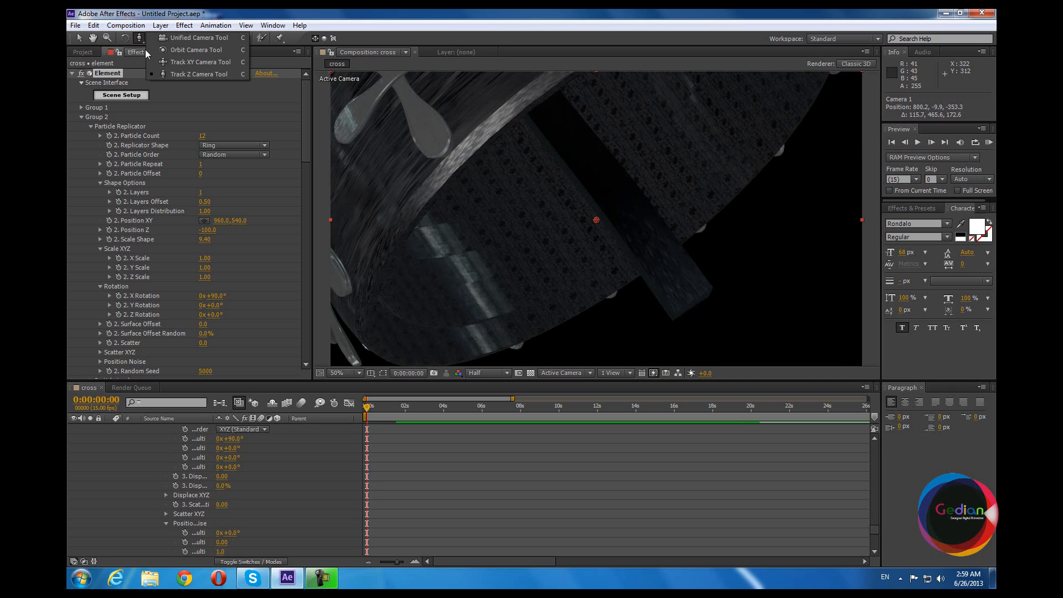
left_click(167, 72)
left_click_drag(416, 162, 571, 269)
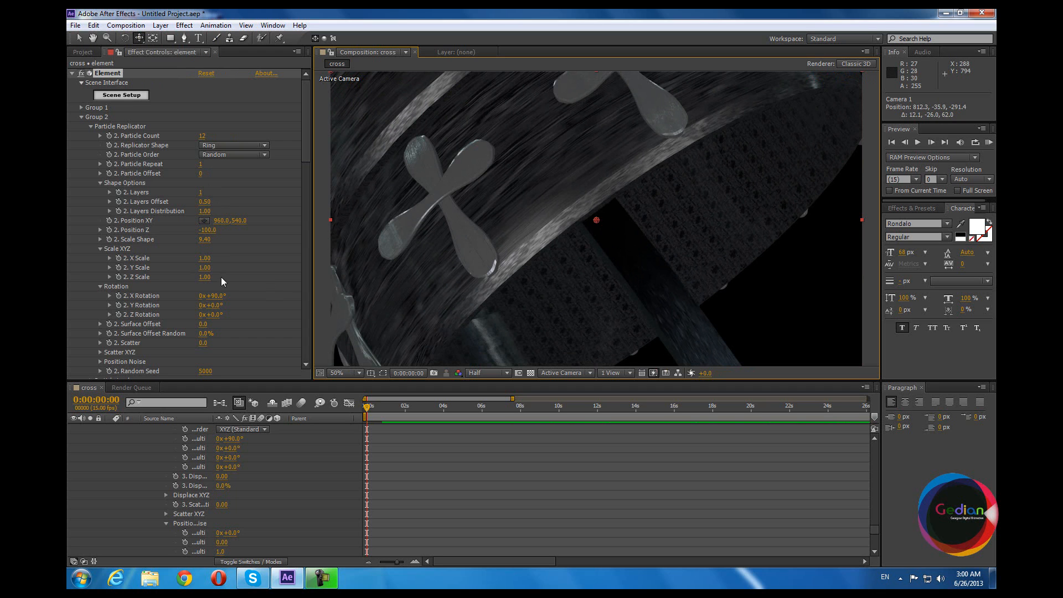
left_click(205, 240)
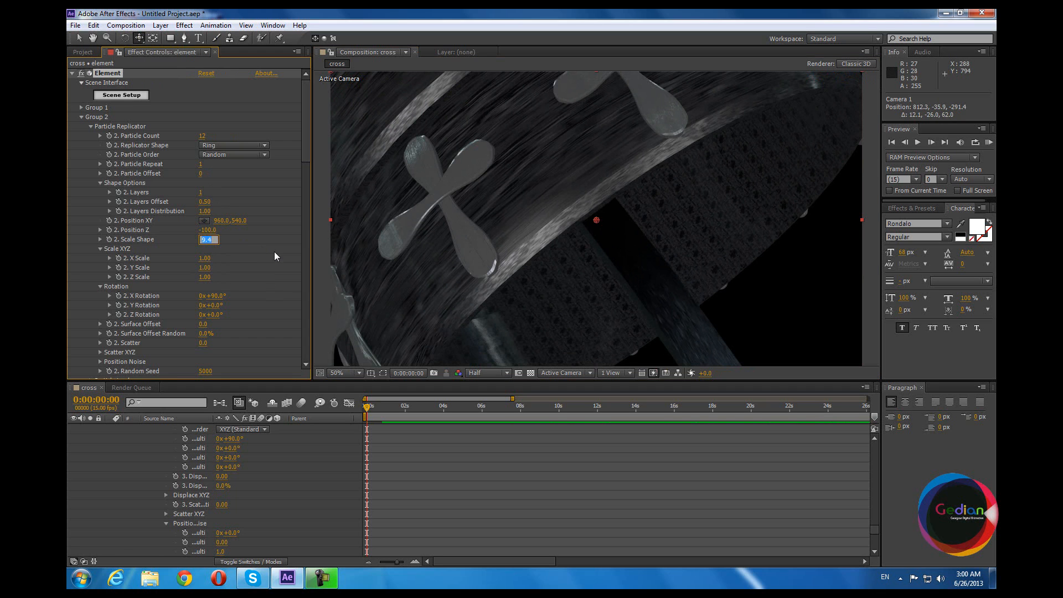
type("9")
key("Return")
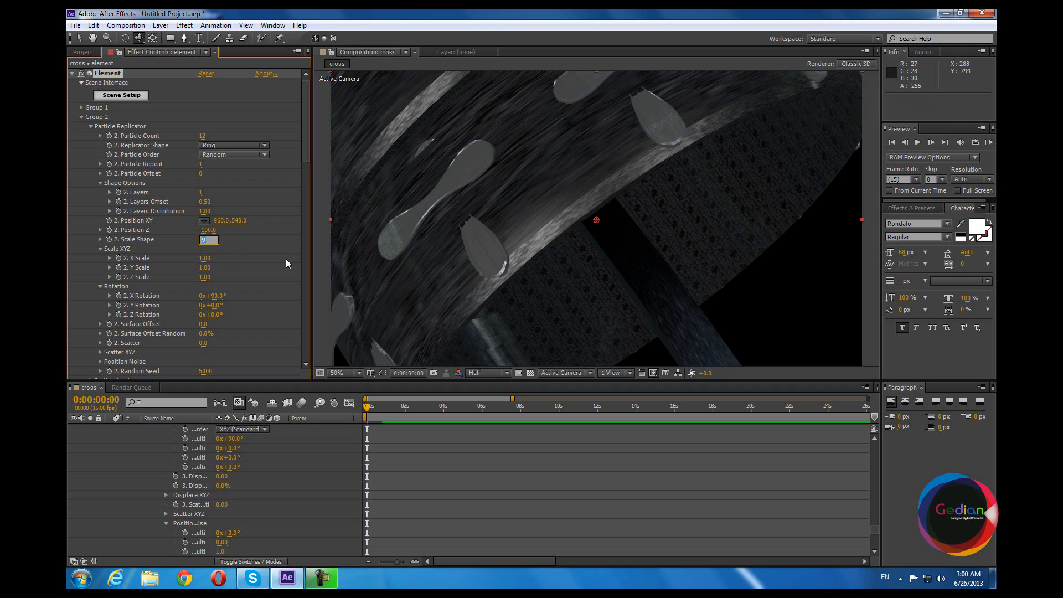
type("9")
key("Return")
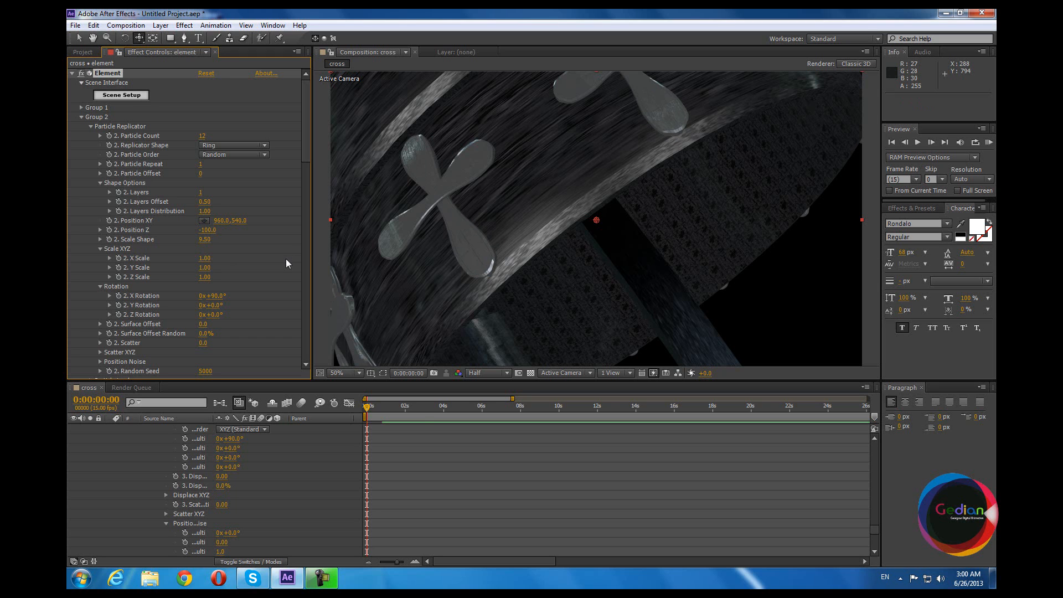
Try a Scale Shape of 9 for Group 2 again, set it to 9.3, and check the cross up close.
left_click(208, 240)
type("-")
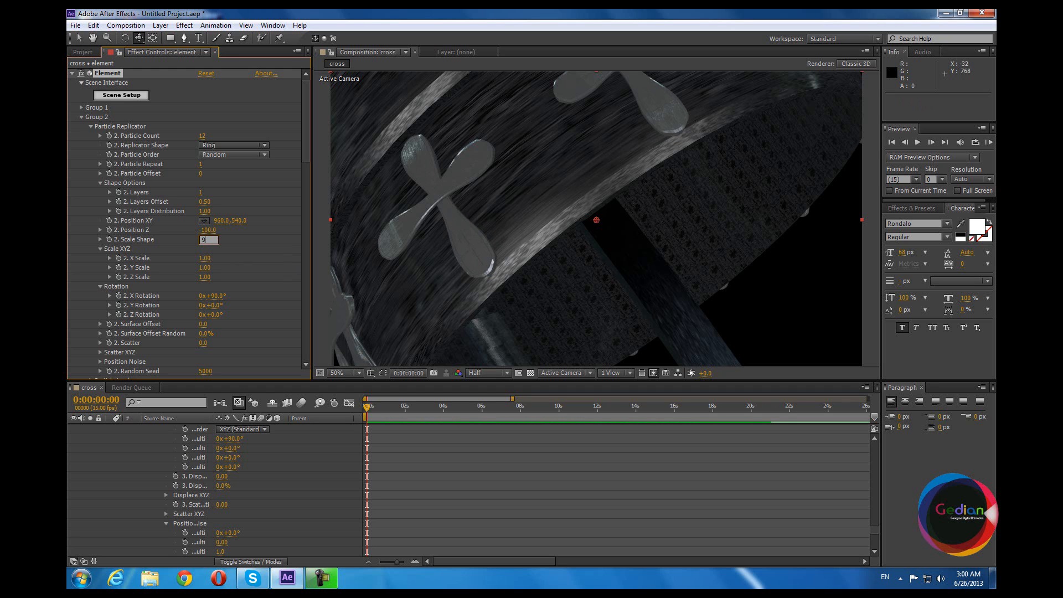
type("9")
key("Return")
type("9.")
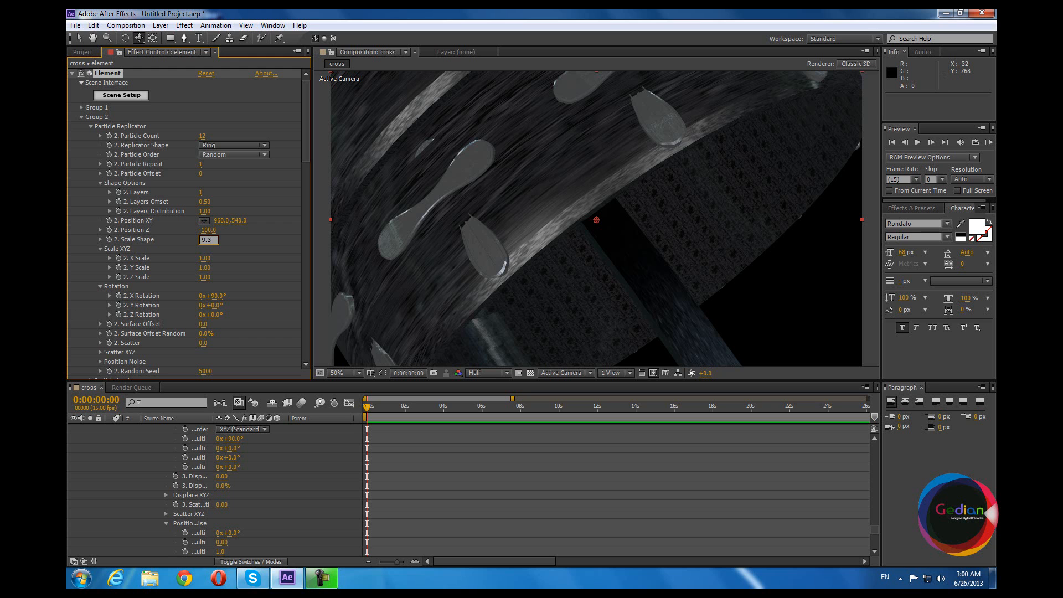
key("Return")
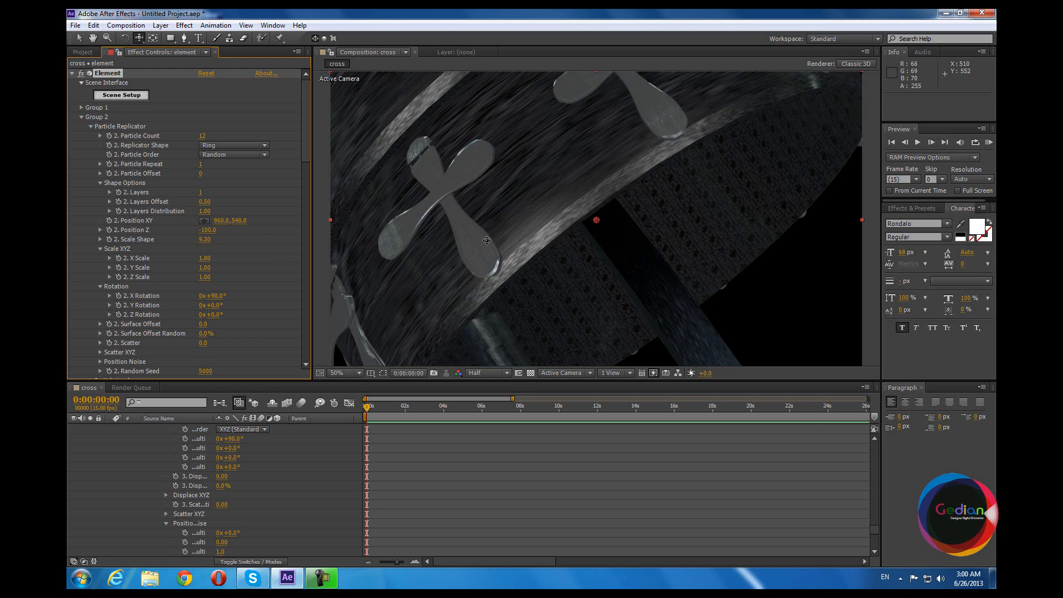
left_click_drag(587, 211, 630, 250)
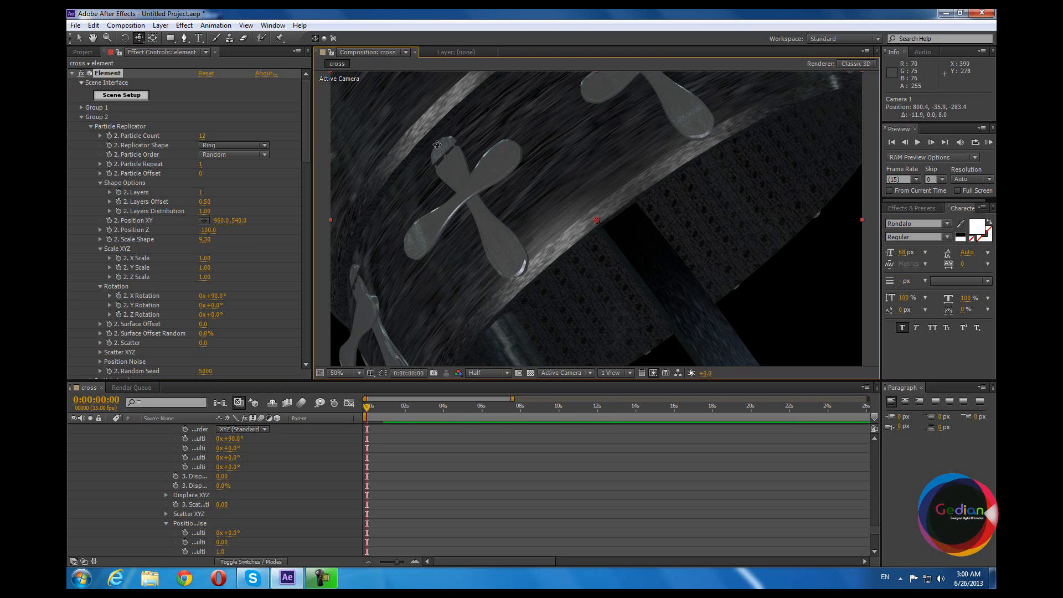
Expand Group 2's Particle Look, try a Y Rotation Multi of 20° in the Multi-Object rotation, and undo it.
mouse_move(305, 145)
left_mouse_down()
mouse_move(298, 195)
mouse_move(297, 156)
left_mouse_up()
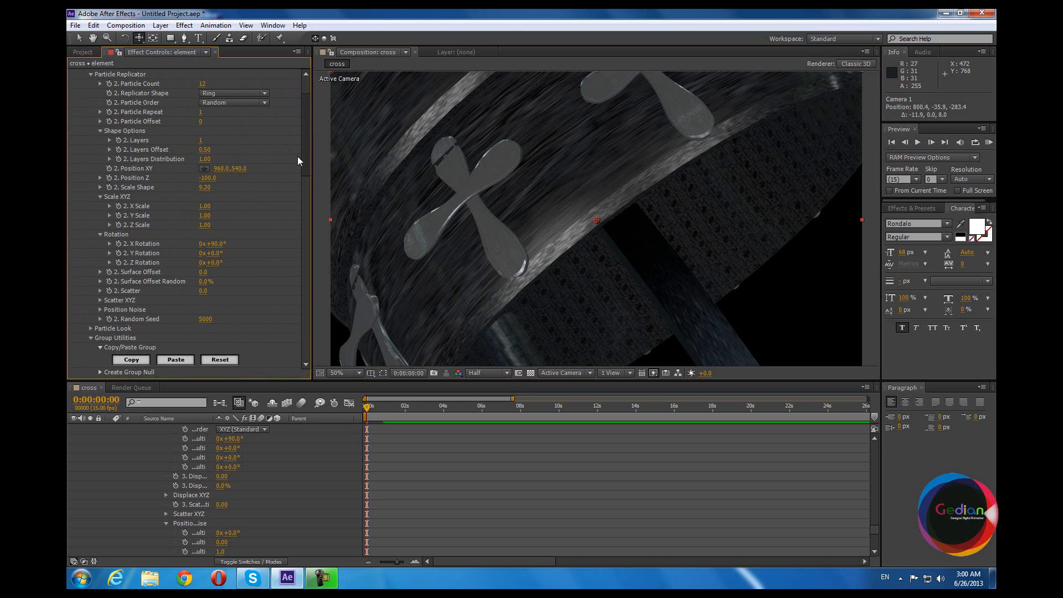
scroll(298, 161, "down", 1)
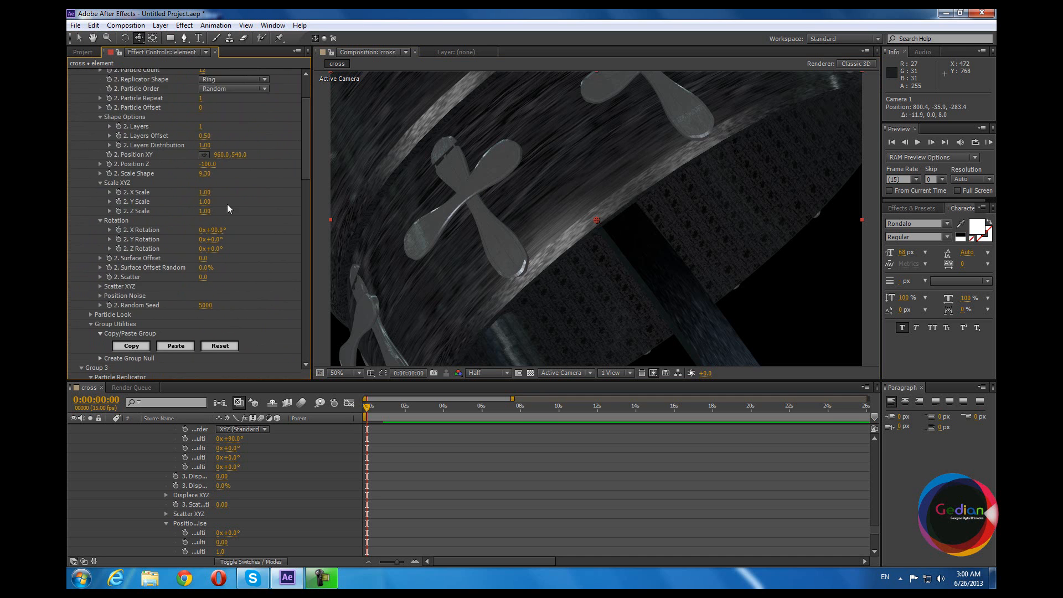
scroll(99, 240, "up", 3)
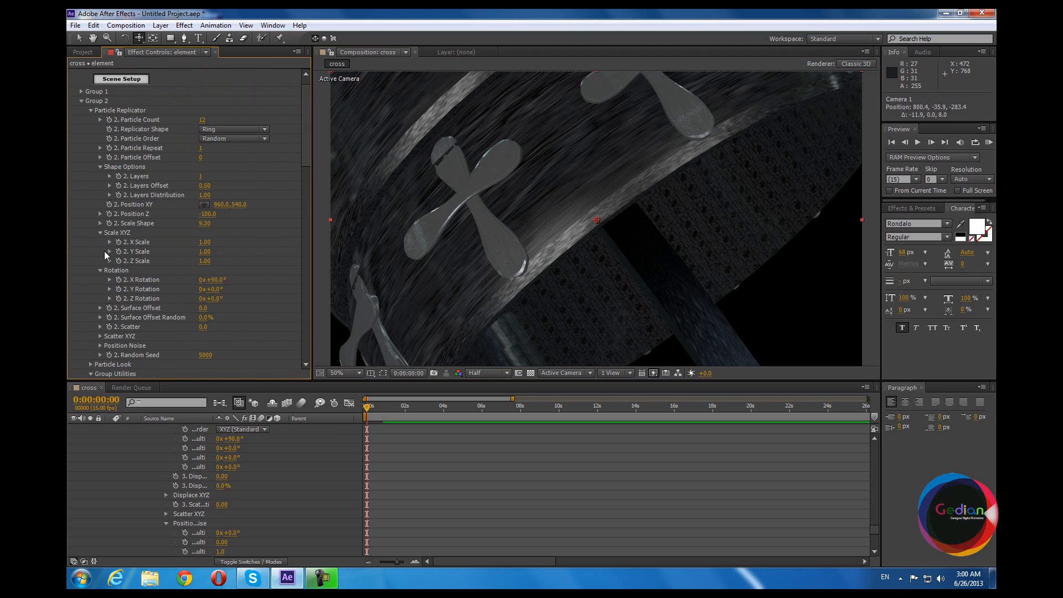
scroll(104, 255, "down", 3)
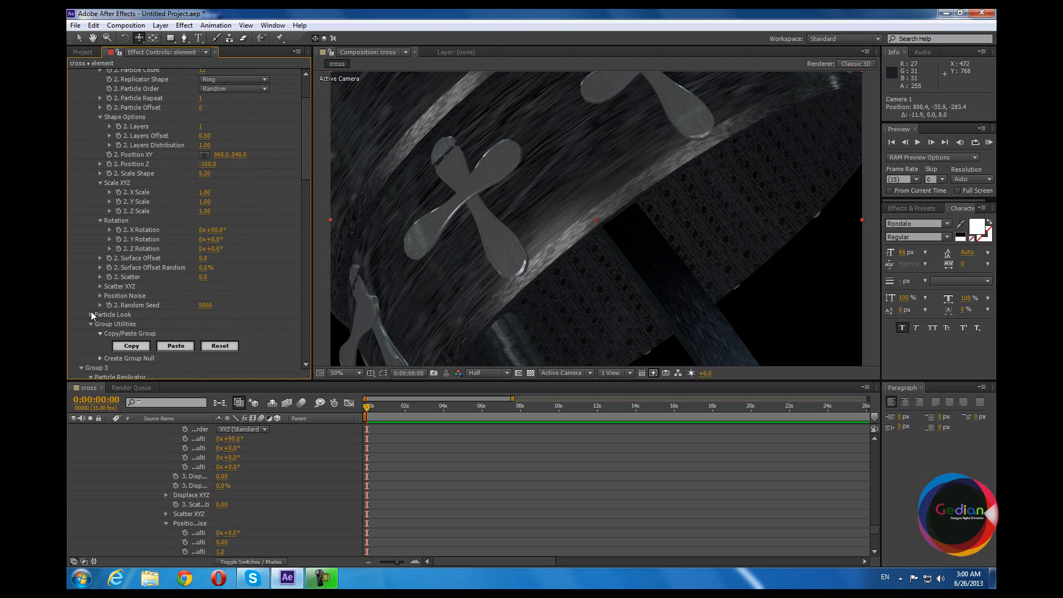
left_click(91, 313)
scroll(91, 313, "down", 10)
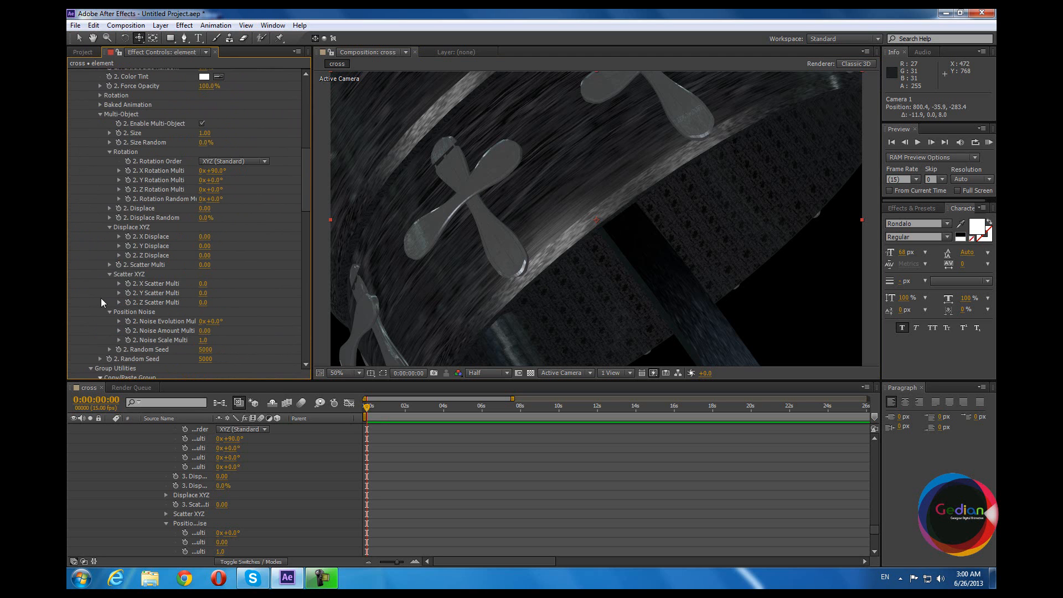
scroll(236, 281, "down", 2)
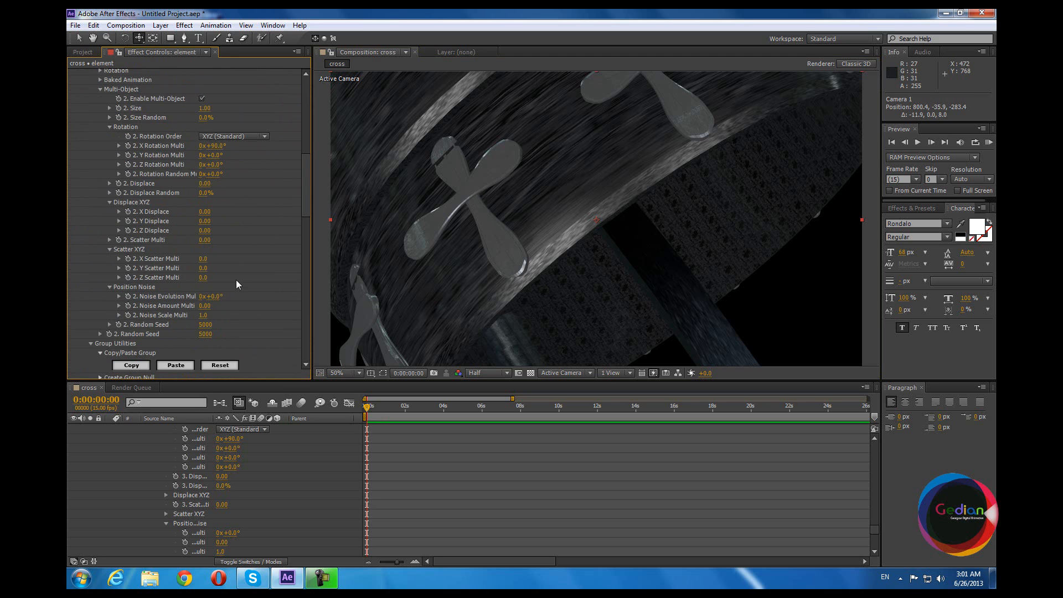
scroll(210, 261, "up", 3)
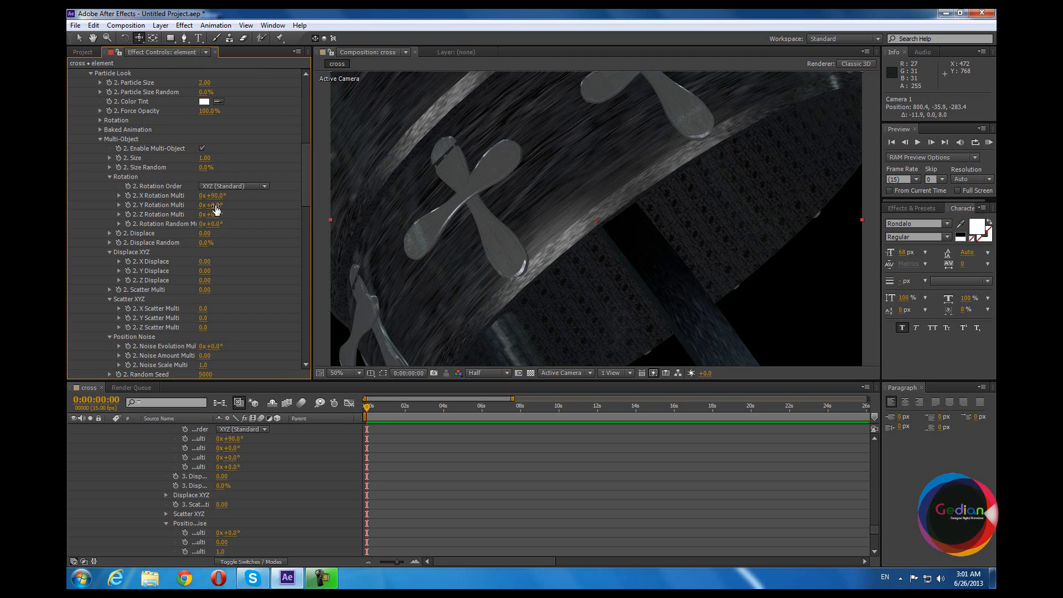
type("20")
key("Return")
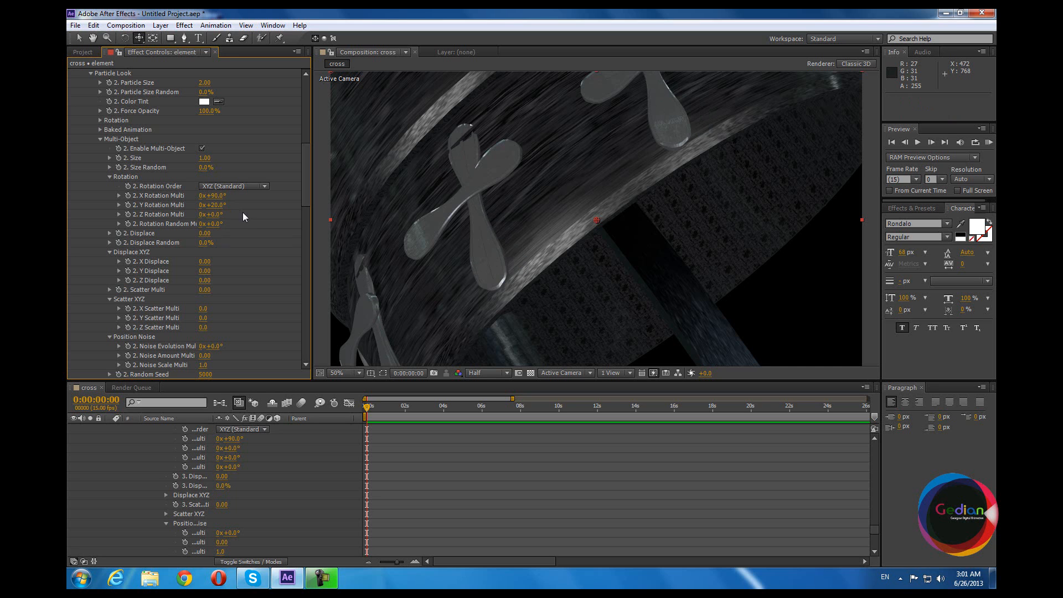
key("ctrl+z")
Try a Z Rotation Multi of 5° for Group 2's Multi-Object rotation and undo the change.
left_click(215, 214)
type("5")
key("Return")
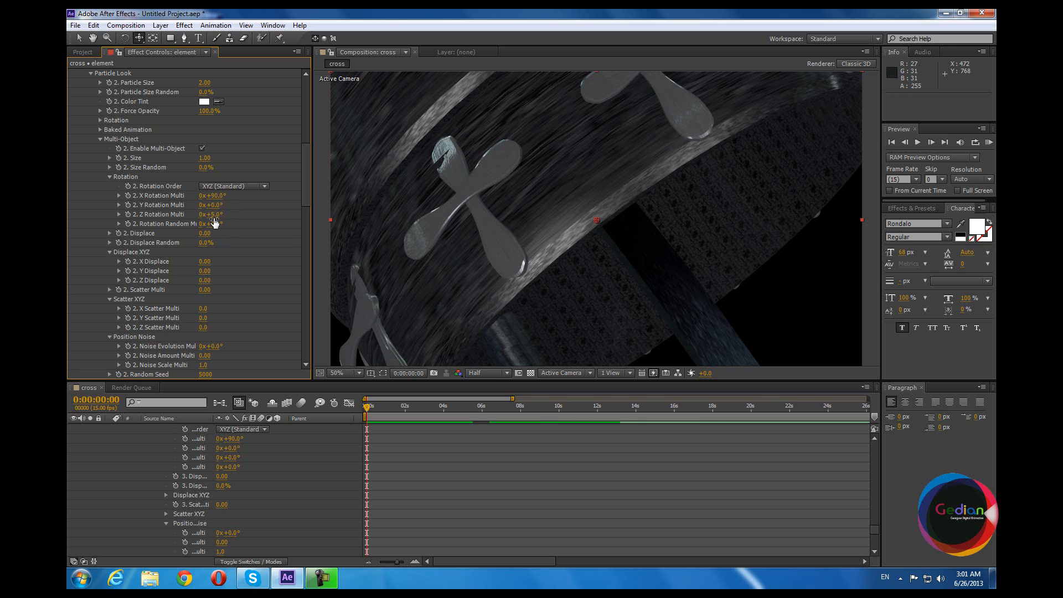
key("ctrl+z")
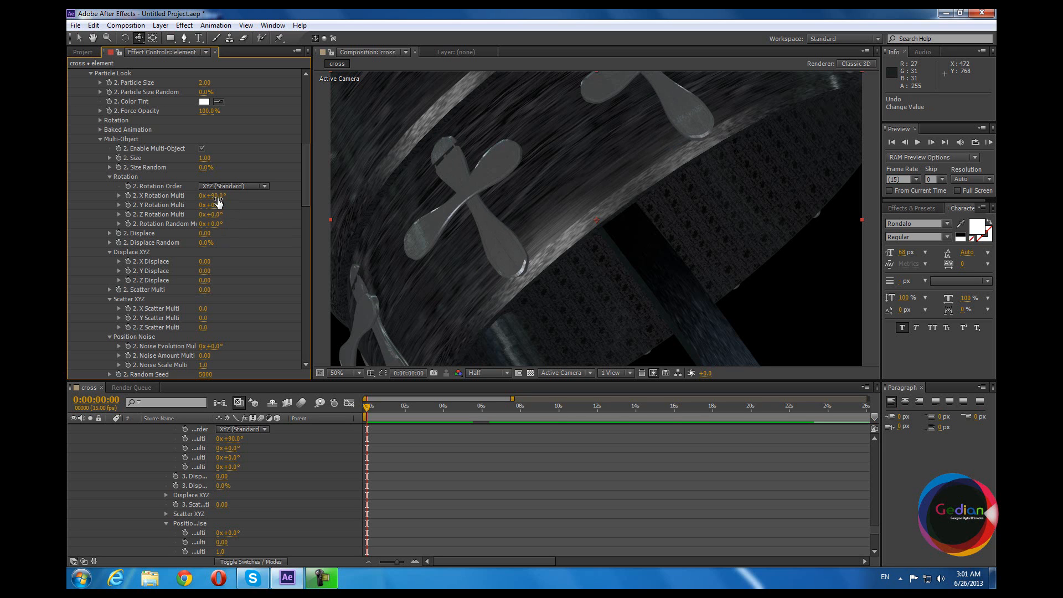
Tilt Group 2's crosses by setting X Rotation Multi to 84° in the Multi-Object rotation.
left_click(217, 195)
type("-")
key("Return")
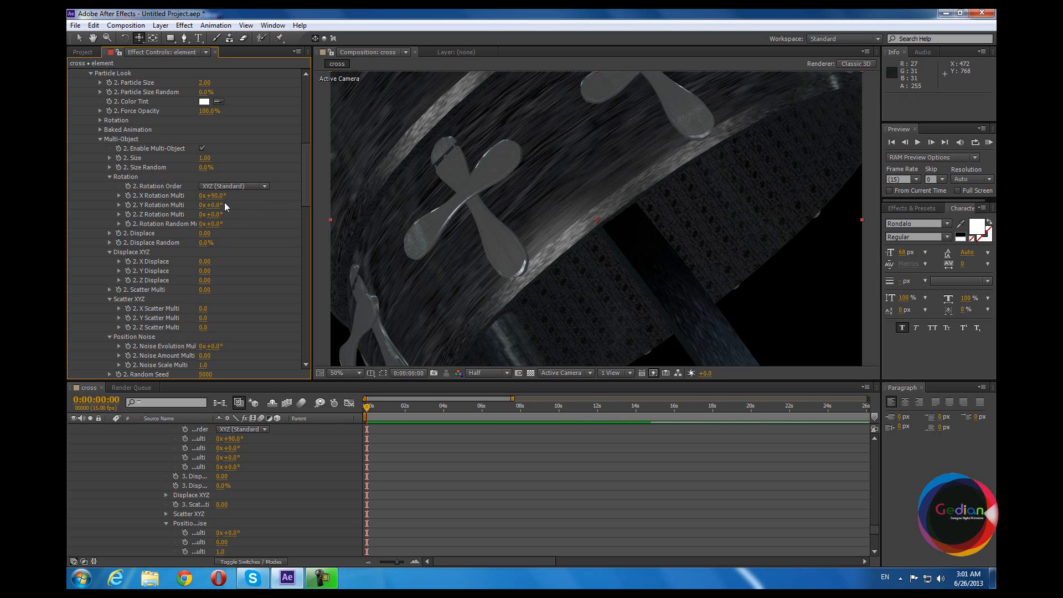
left_click_drag(215, 195, 212, 195)
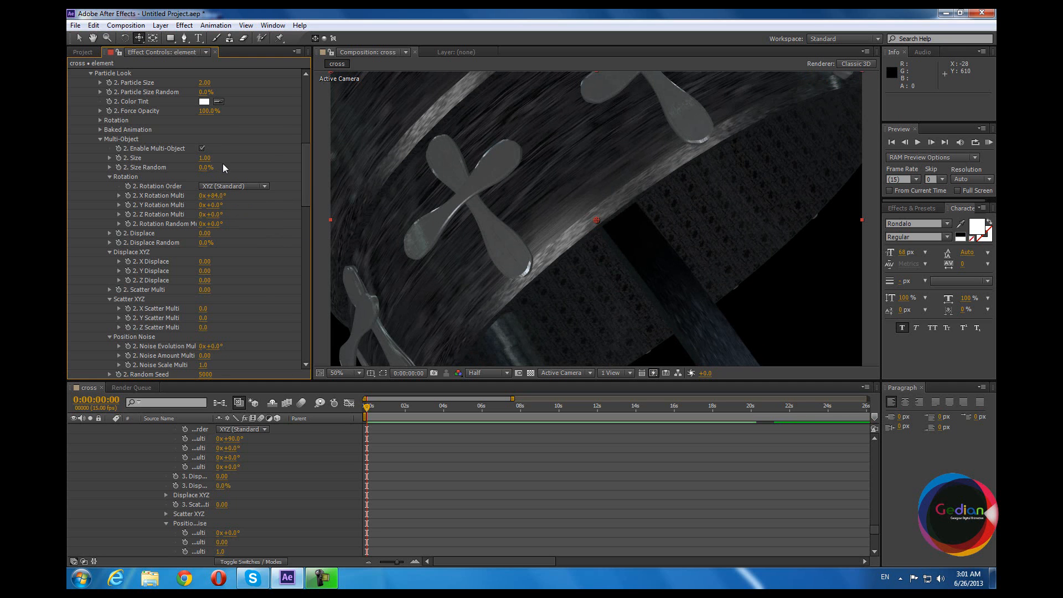
Try a Scale Shape of 9 for Group 2's ring, and settle on 9.2.
scroll(223, 164, "up", 4)
scroll(223, 164, "up", 4)
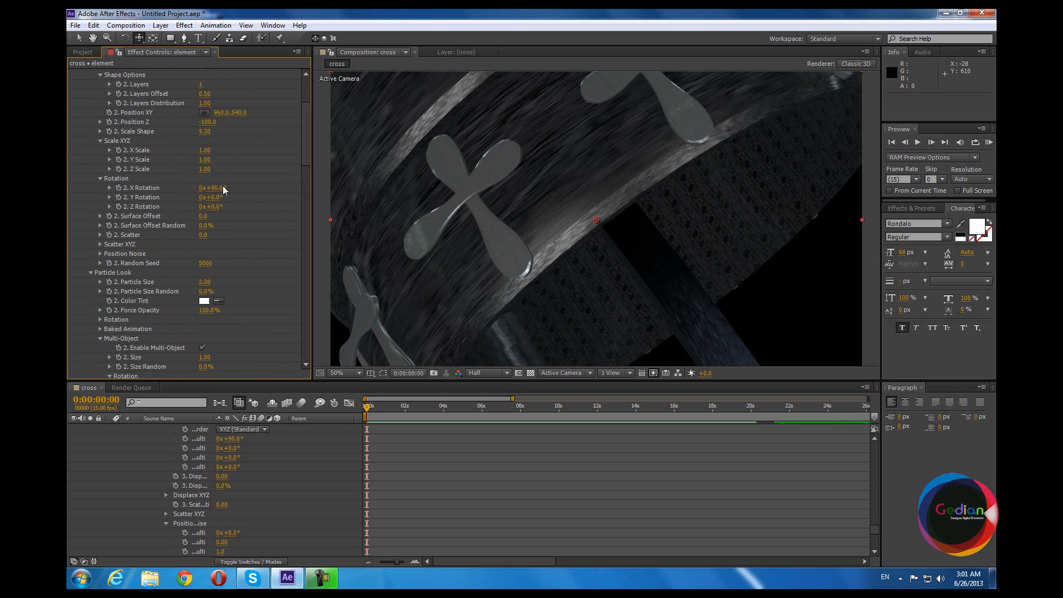
scroll(223, 206, "up", 3)
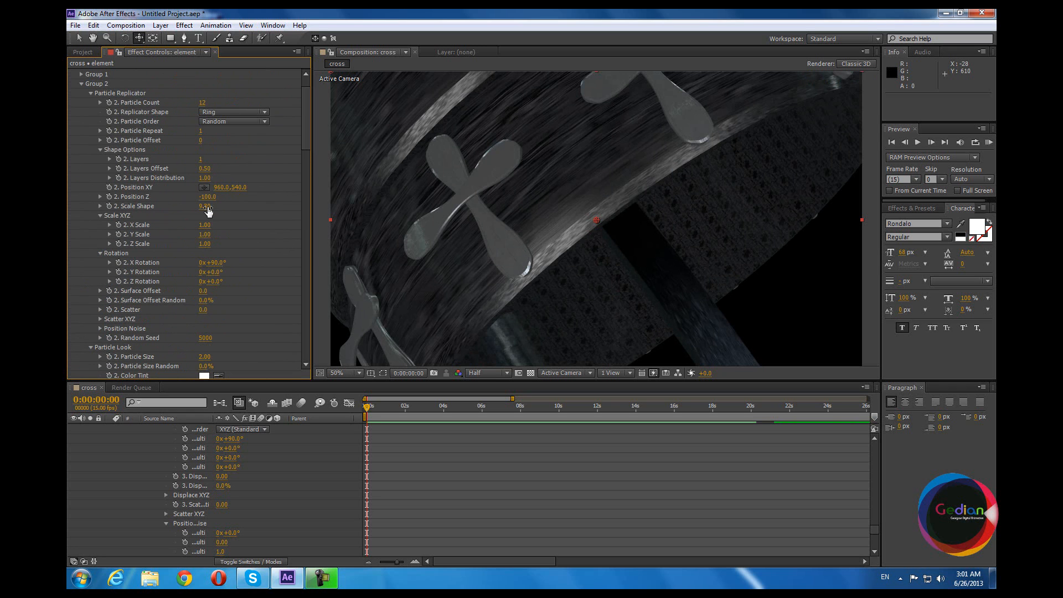
left_click(206, 207)
type("9")
key("Return")
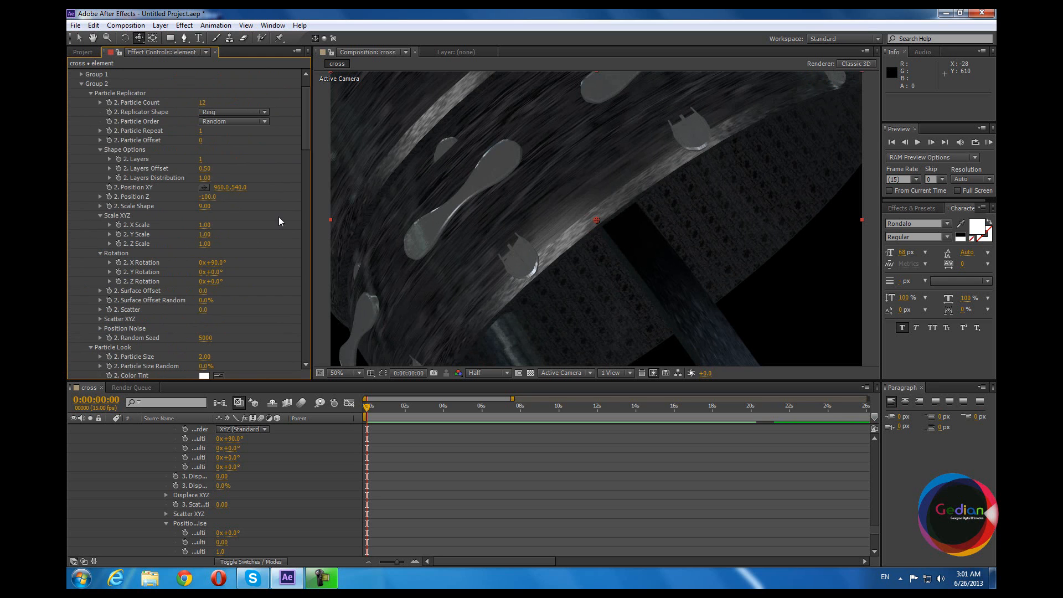
left_click(206, 207)
type("9.3")
key("Return")
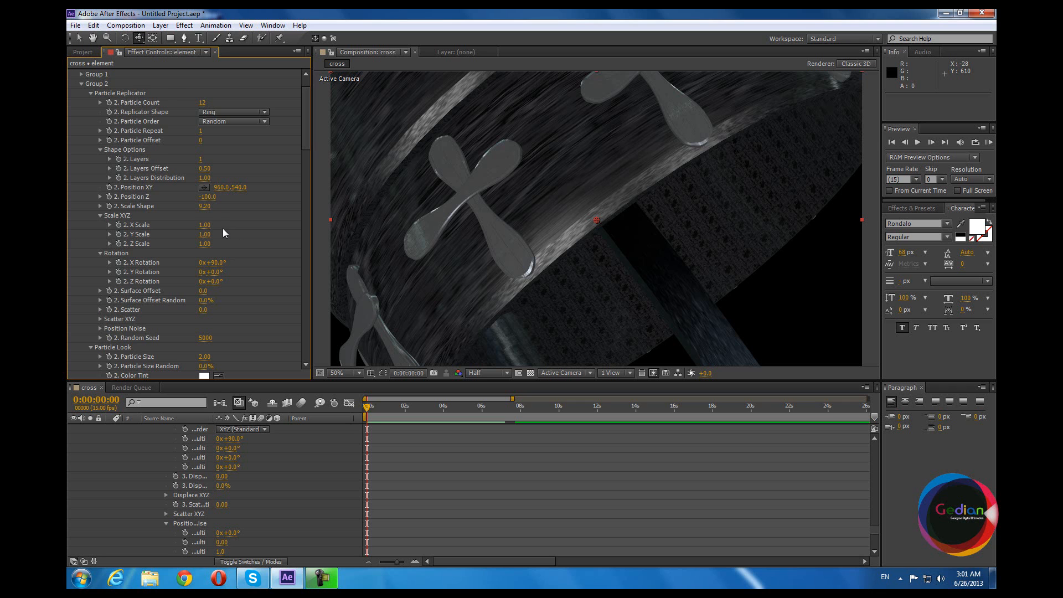
Set Group 2's Position Z to -90 in its Particle Replicator settings.
scroll(222, 228, "down", 1)
left_click(208, 172)
type("-")
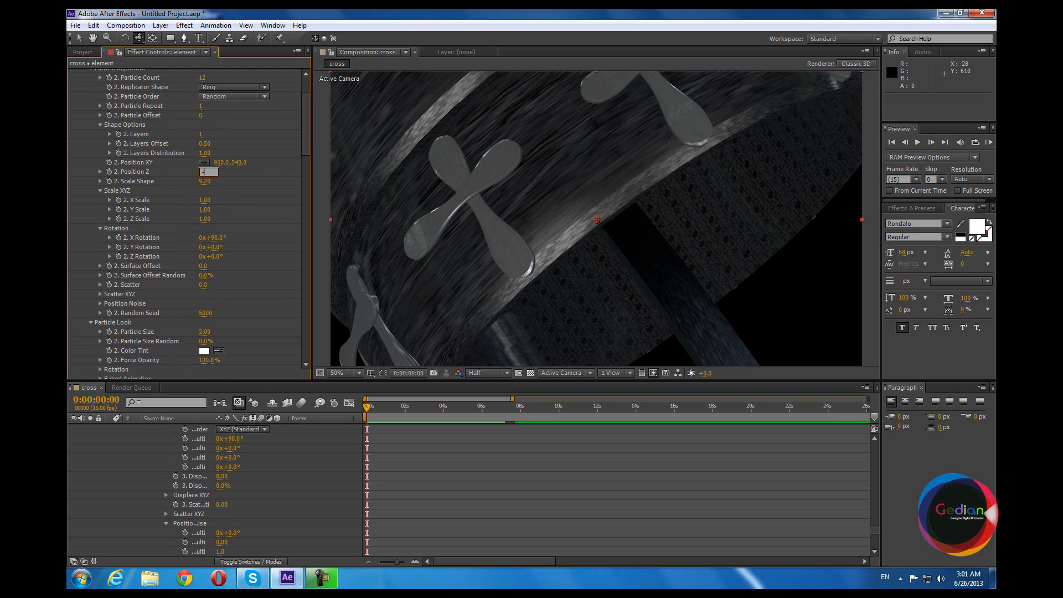
type("90")
key("Return")
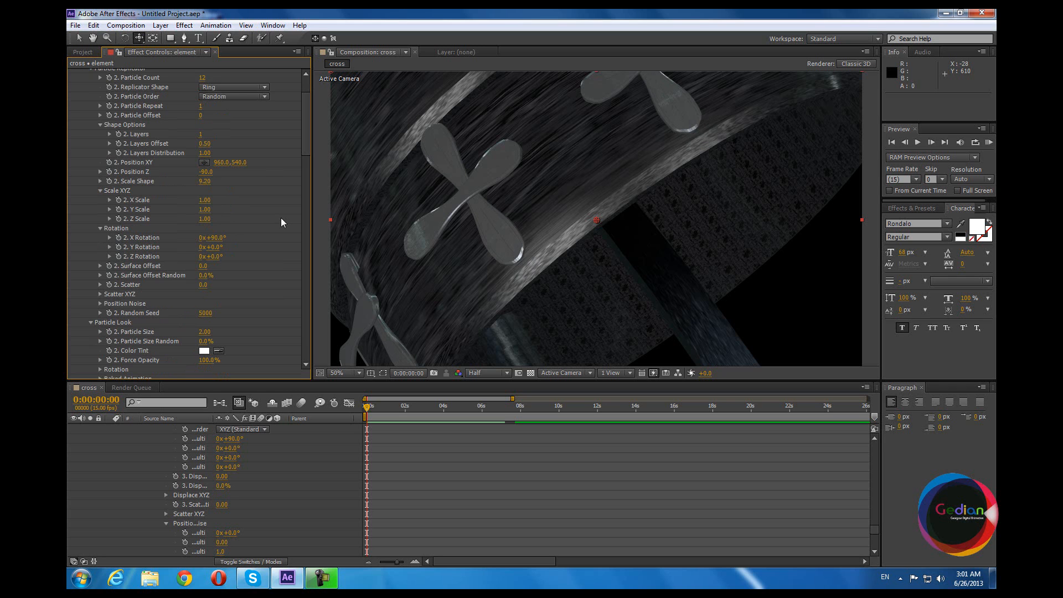
Shrink Group 2's crosses by trying a Particle Size of 1.5 and settling on 1.6.
scroll(216, 228, "down", 2)
scroll(216, 228, "down", 4)
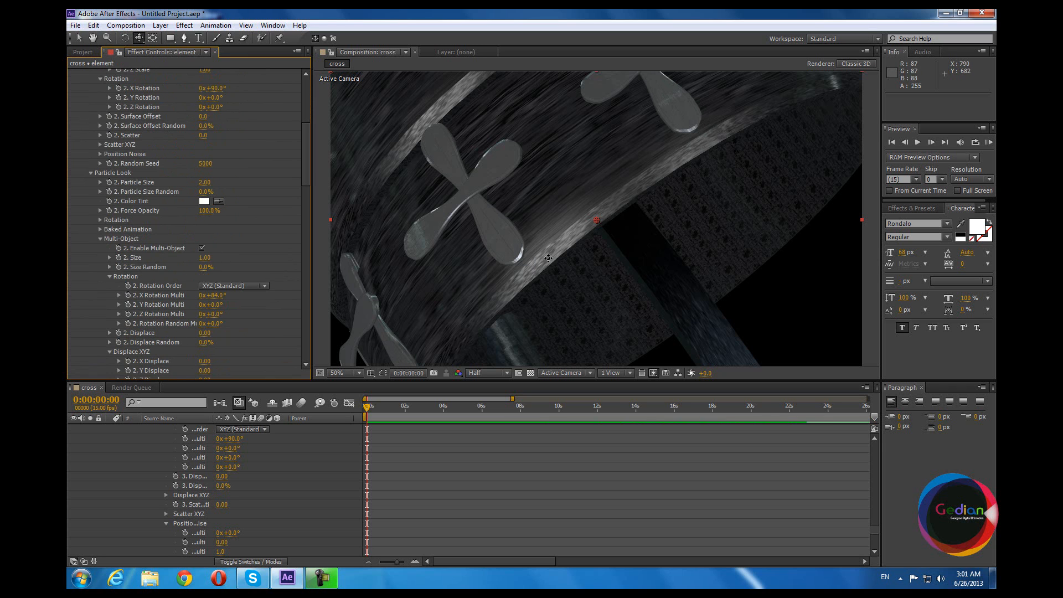
scroll(243, 280, "up", 2)
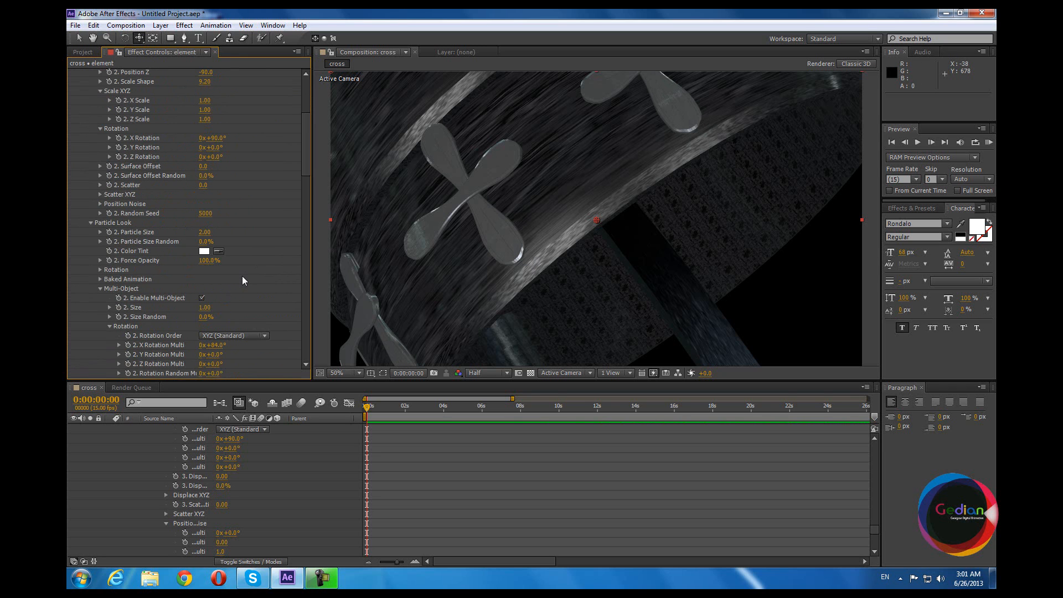
scroll(242, 261, "up", 2)
scroll(238, 235, "down", 1)
scroll(238, 234, "up", 1)
scroll(239, 239, "up", 2)
scroll(239, 239, "down", 1)
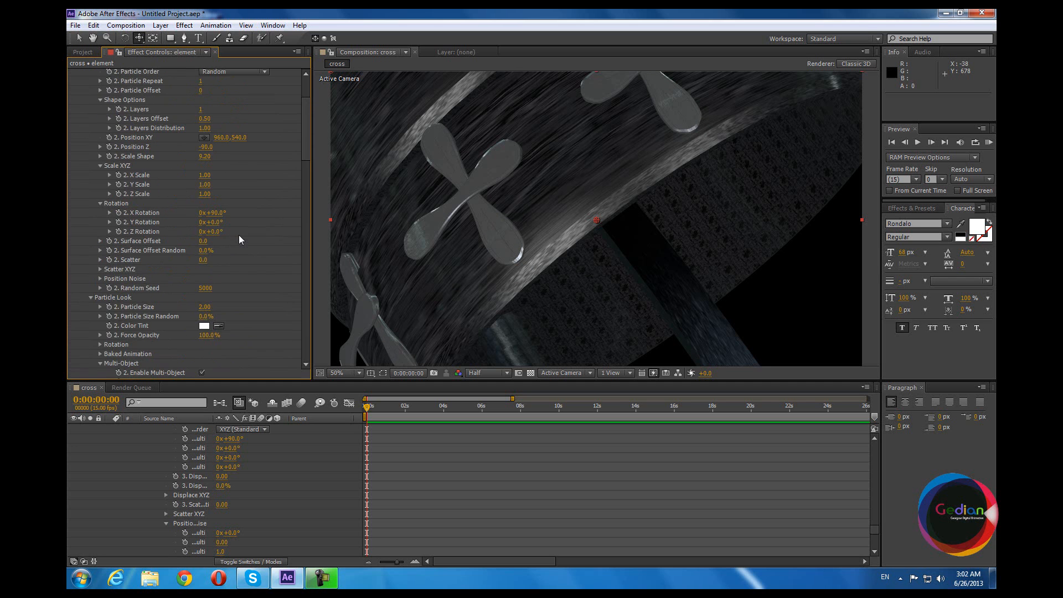
left_click(211, 306)
type("1.5")
key("Return")
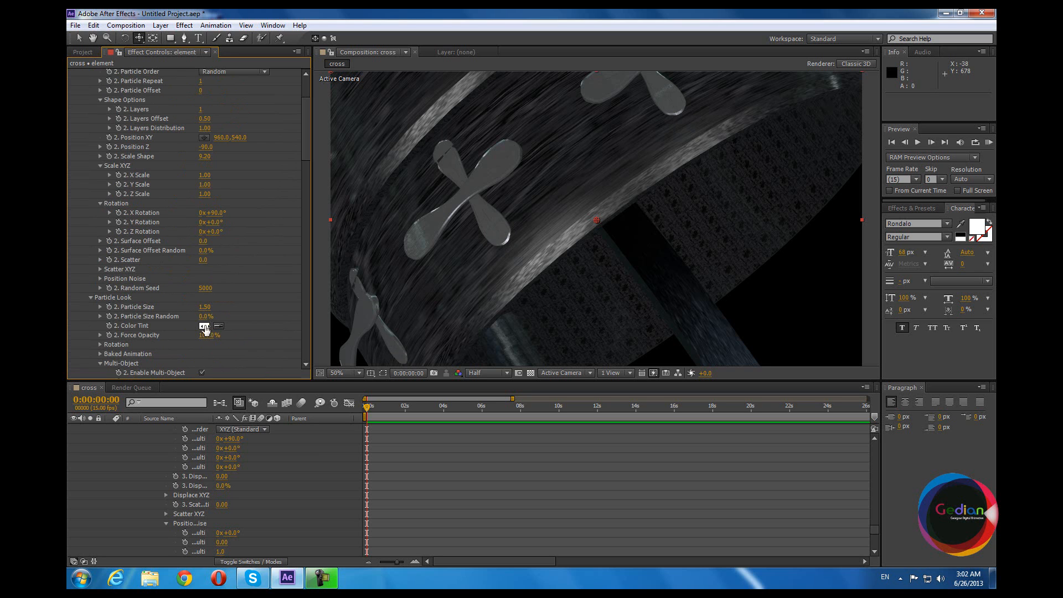
left_click(207, 307)
type("1.66")
key("Return")
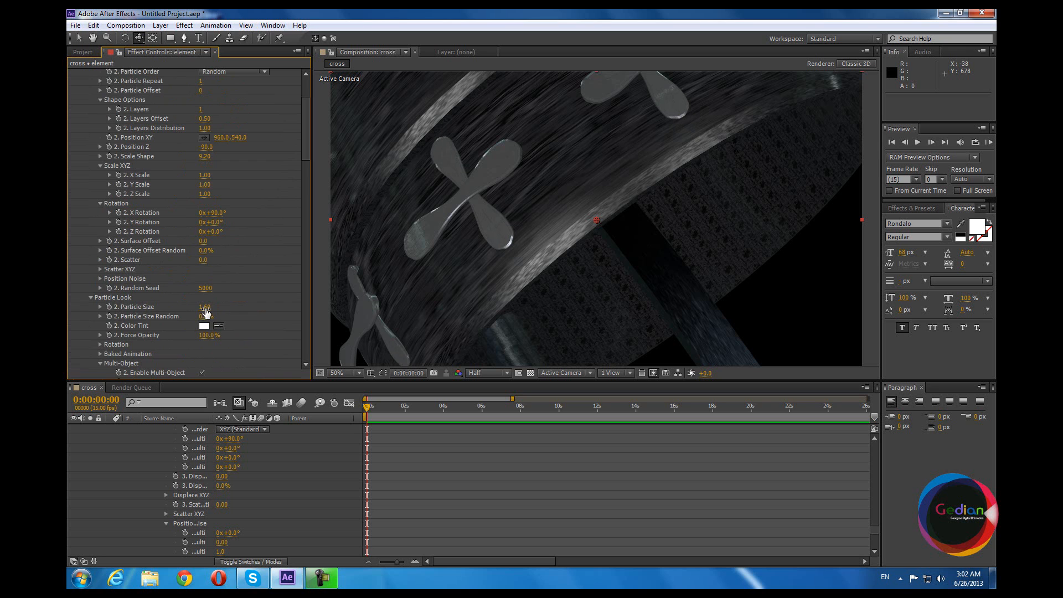
Refine the tilt of Group 2's crosses by trying an X Rotation Multi of 82° and setting it to 83°.
scroll(224, 291, "down", 5)
left_click_drag(215, 295, 265, 304)
type("82")
key("Return")
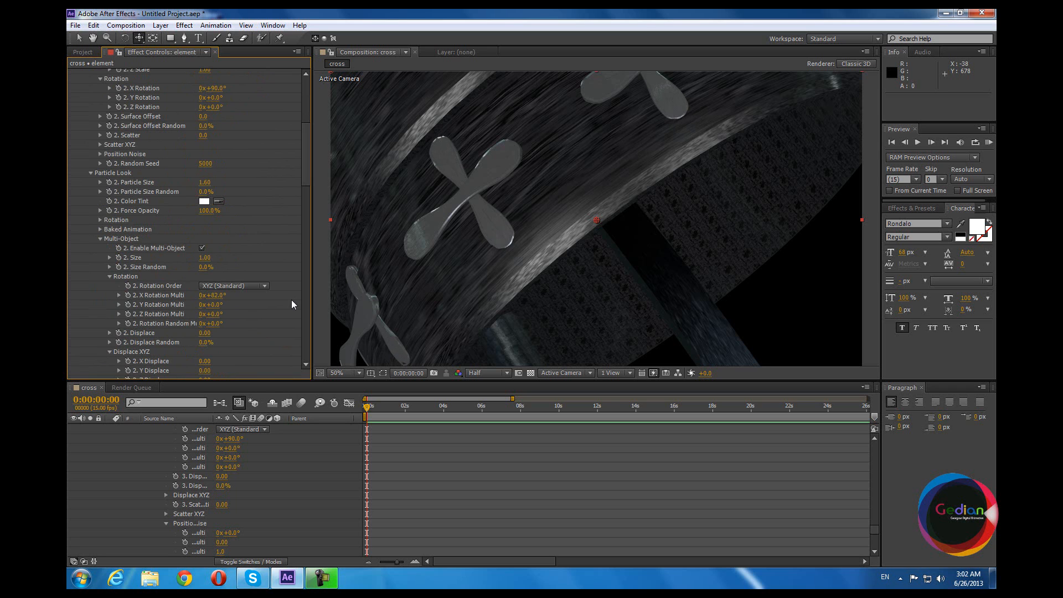
left_click(213, 296)
type("83")
key("Return")
Check Group 2's Scale Shape and set Group 3's Scale Shape to the same 9.2.
scroll(241, 277, "down", 5)
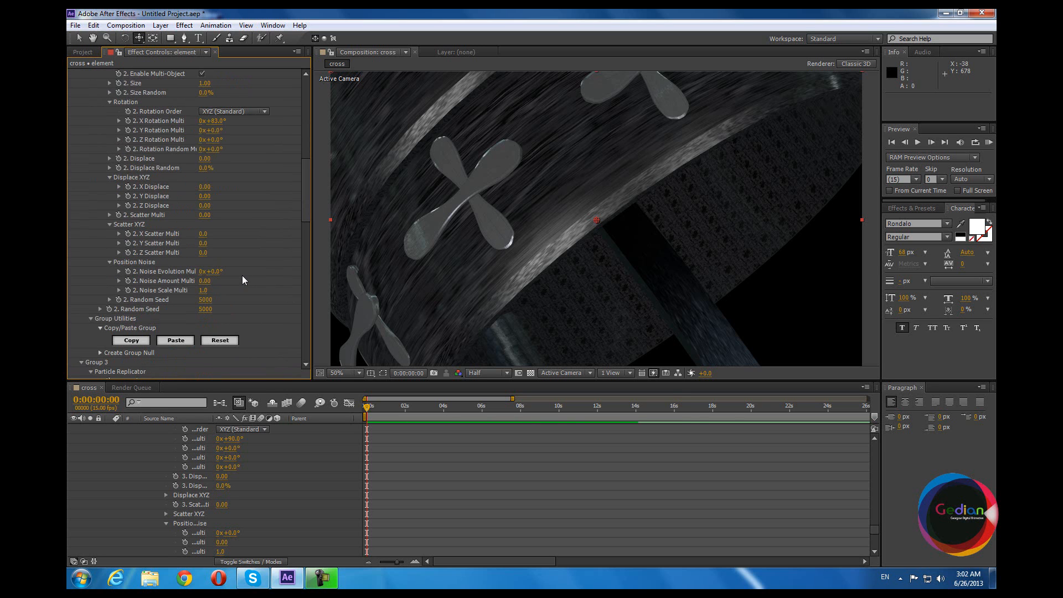
scroll(242, 274, "down", 3)
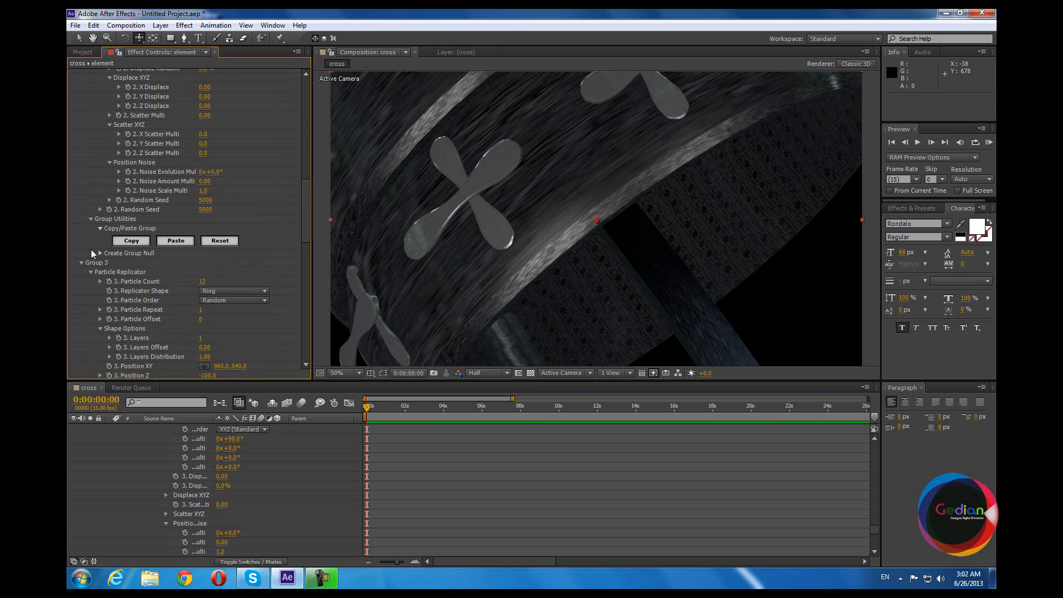
scroll(136, 298, "down", 2)
scroll(174, 277, "down", 1)
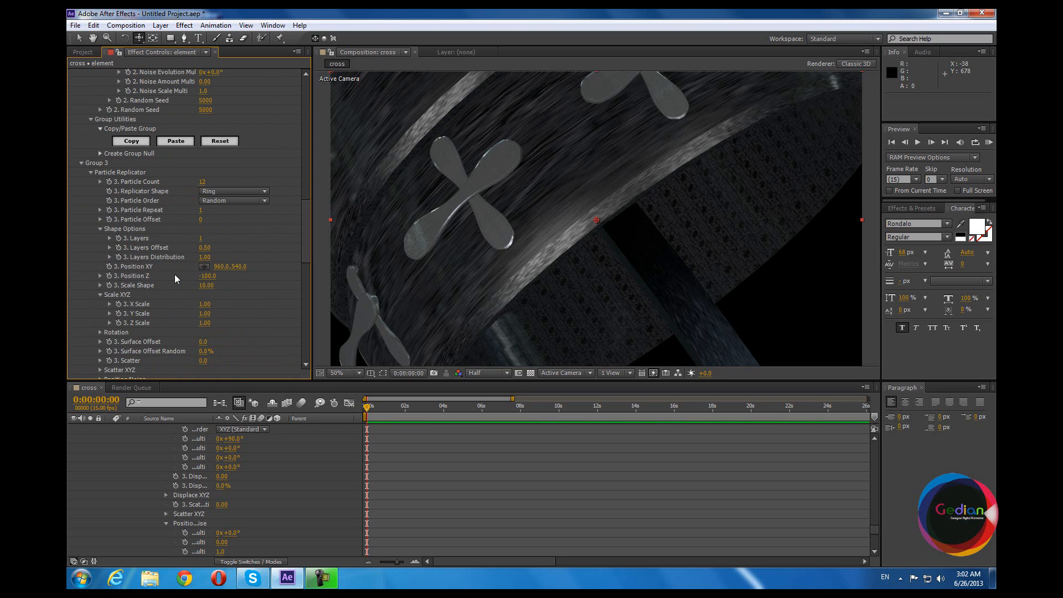
scroll(175, 278, "down", 1)
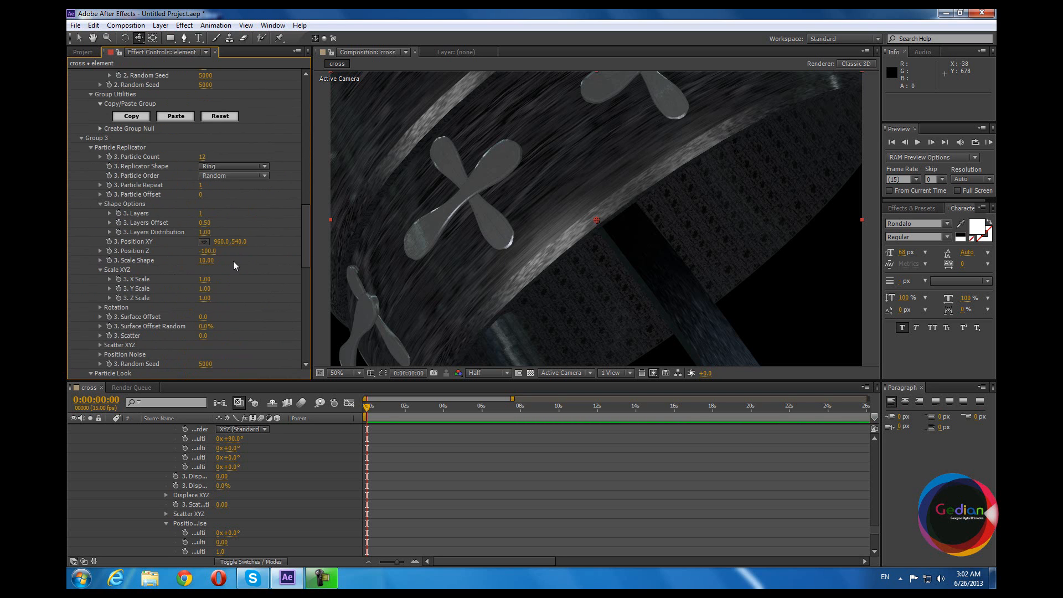
scroll(230, 259, "down", 2)
scroll(210, 217, "up", 15)
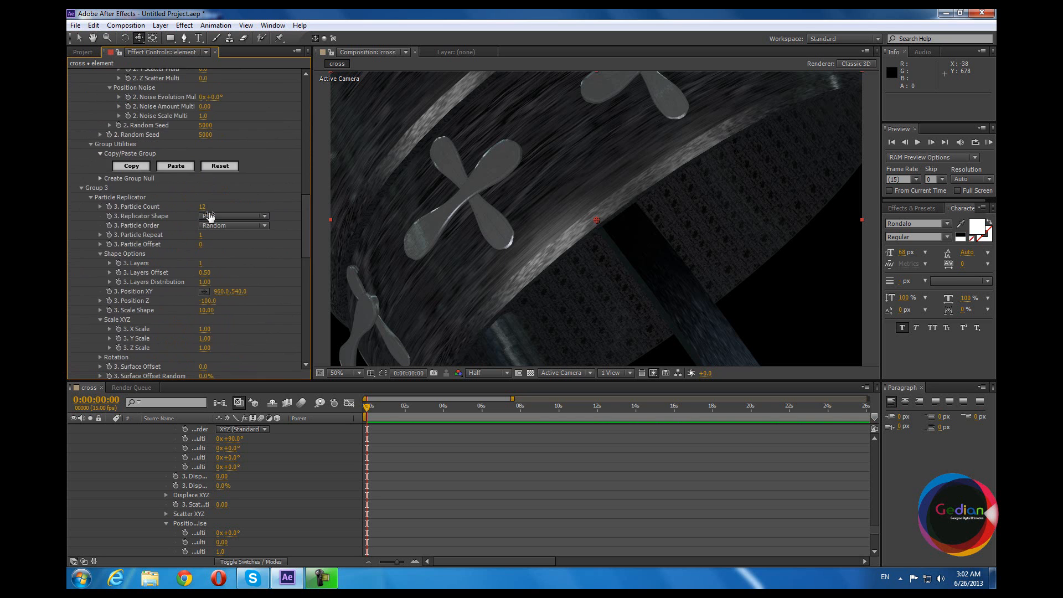
scroll(212, 197, "up", 7)
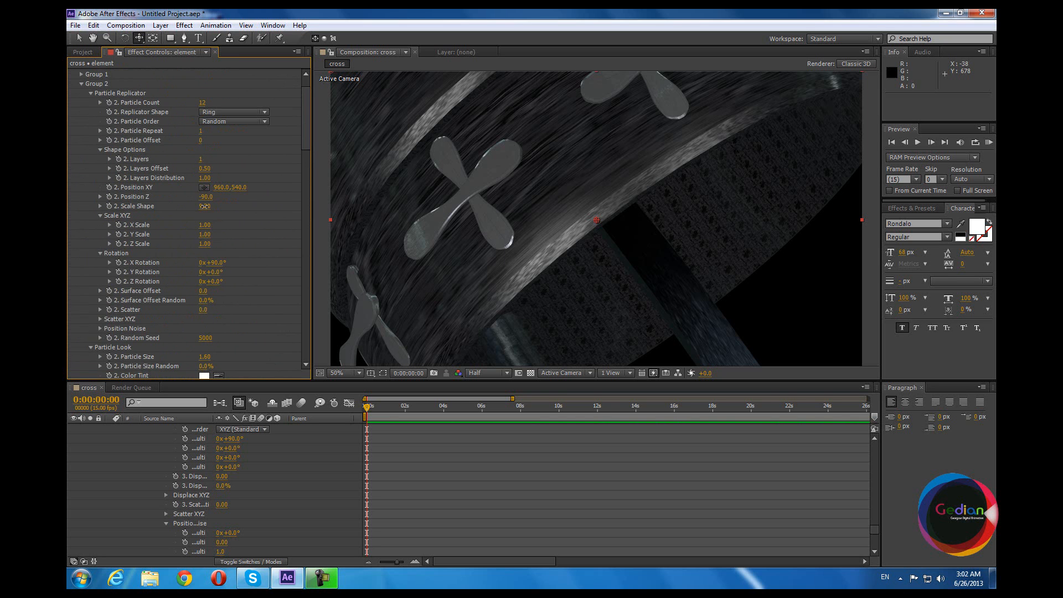
scroll(253, 252, "down", 20)
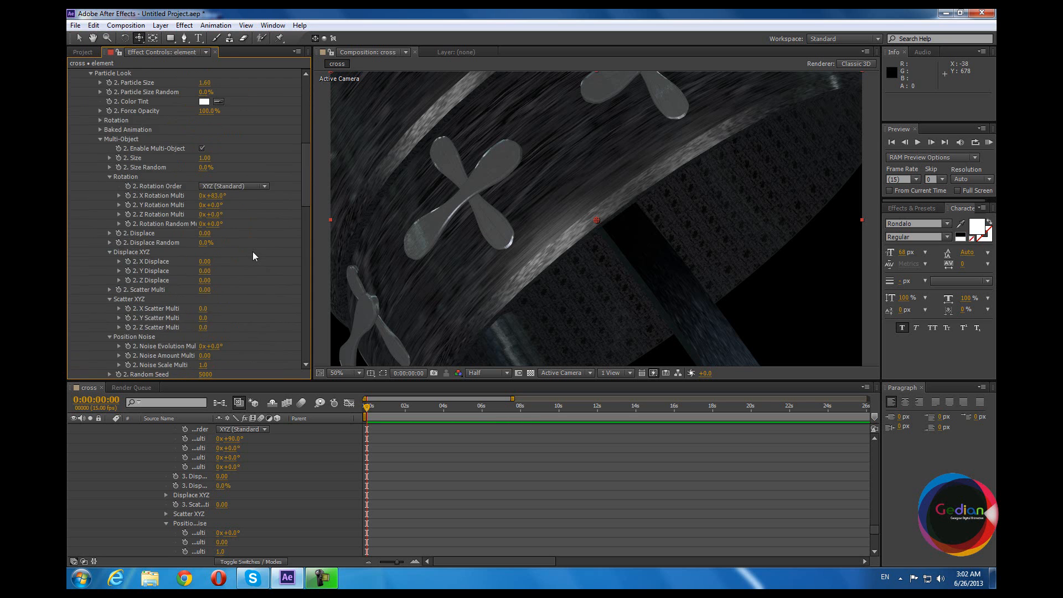
scroll(253, 251, "down", 5)
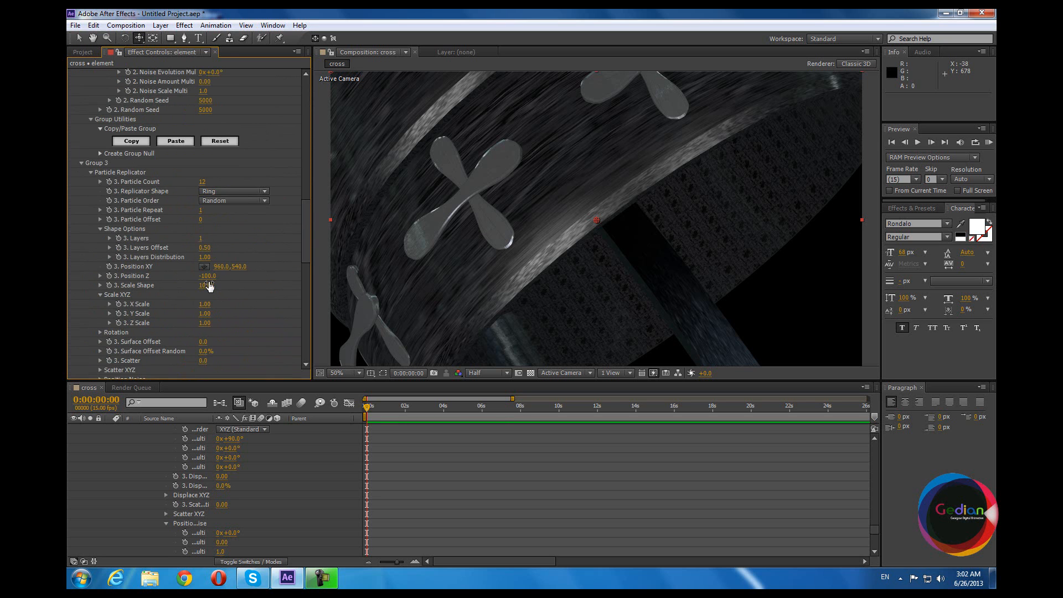
scroll(221, 303, "down", 1)
left_click(206, 260)
type("9.2")
key("shift+Tab")
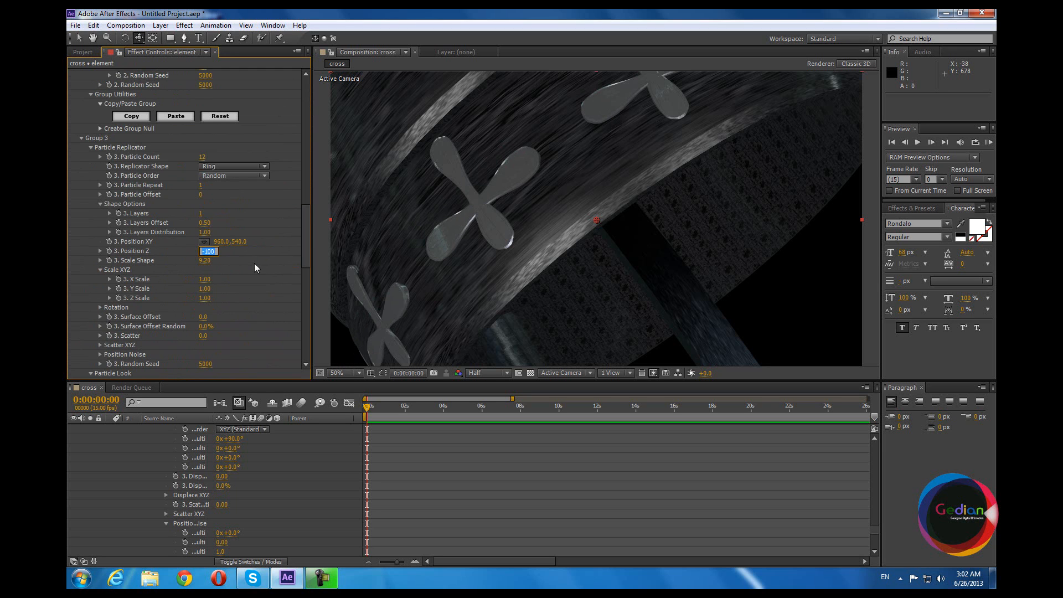
Set Group 3's Position Z to -90 in its Particle Replicator settings.
type("-")
scroll(140, 241, "up", 20)
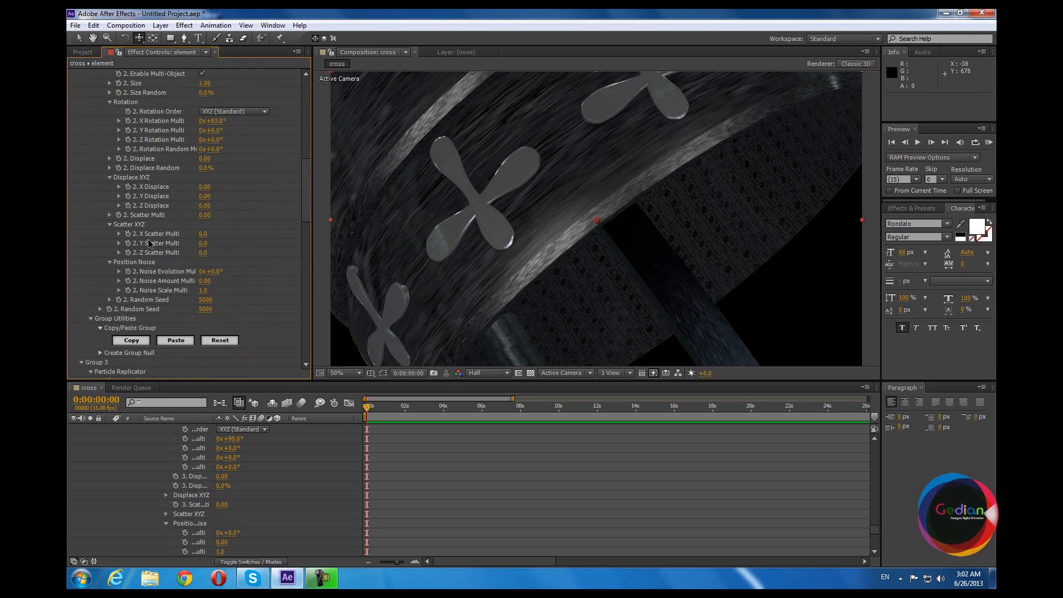
scroll(148, 240, "down", 20)
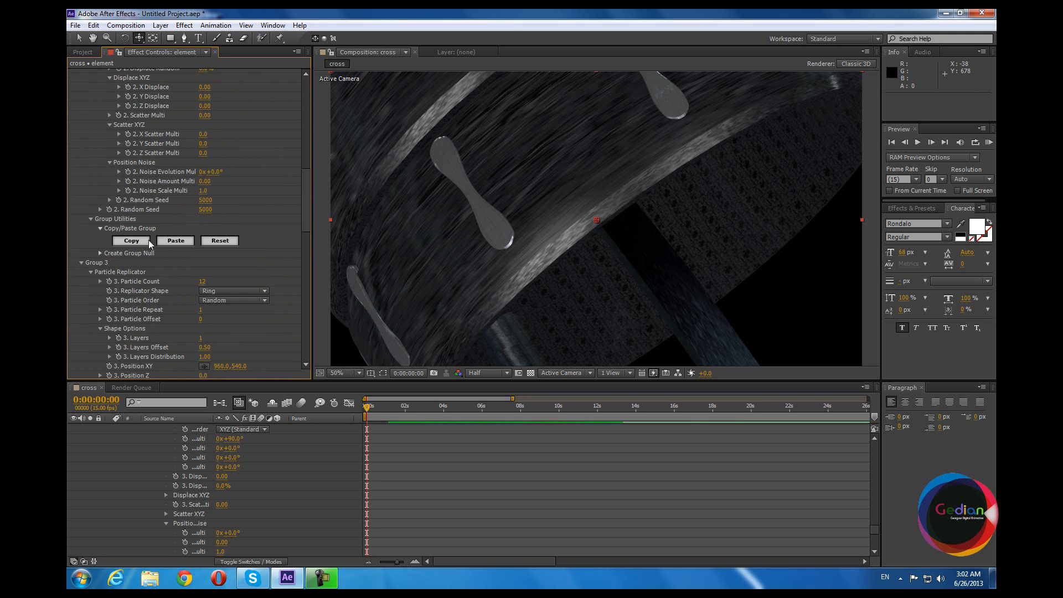
scroll(148, 240, "down", 3)
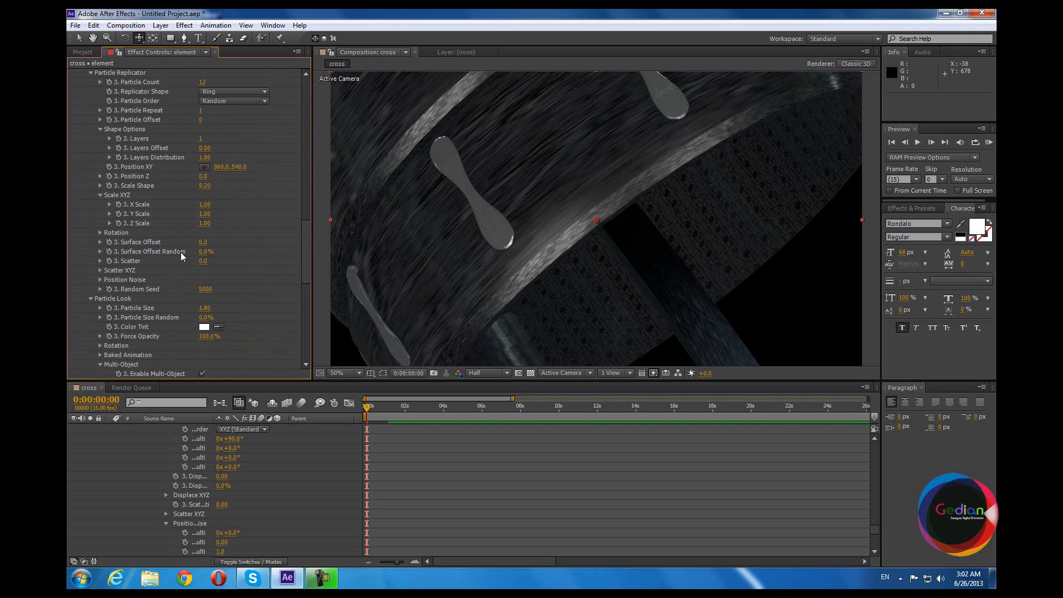
scroll(218, 267, "down", 1)
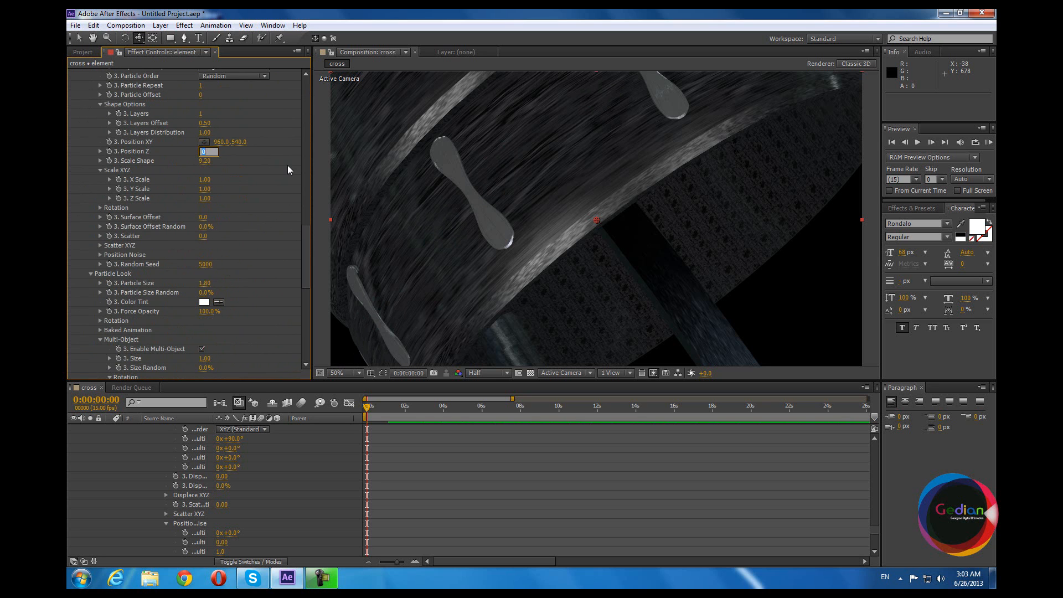
type("-90")
key("Return")
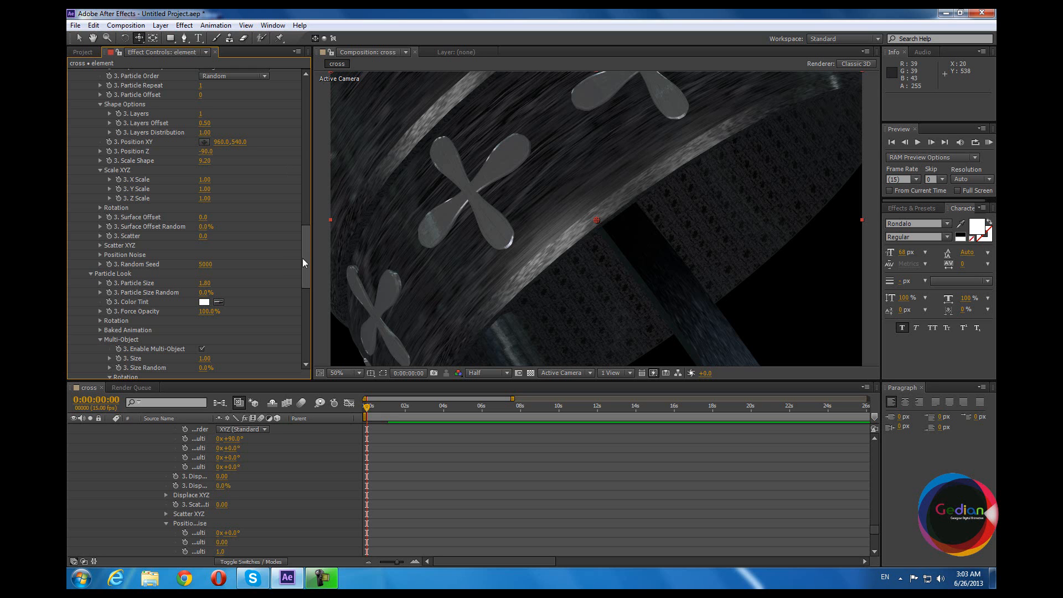
Set Group 3's Particle Size to 1.4 to shrink its cross pieces.
scroll(254, 254, "down", 3)
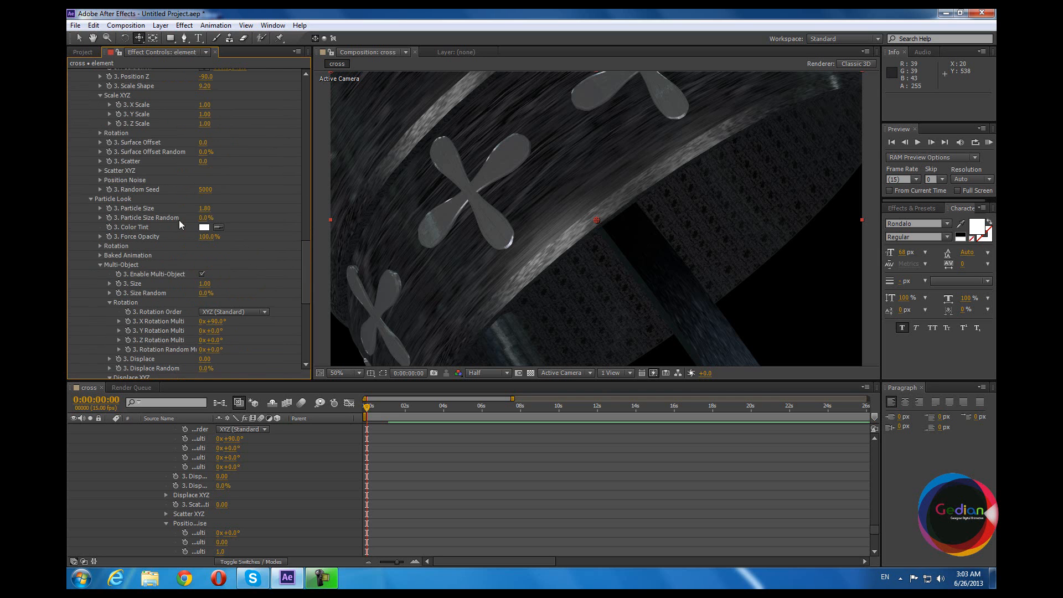
left_click(205, 208)
type("1.4")
key("Return")
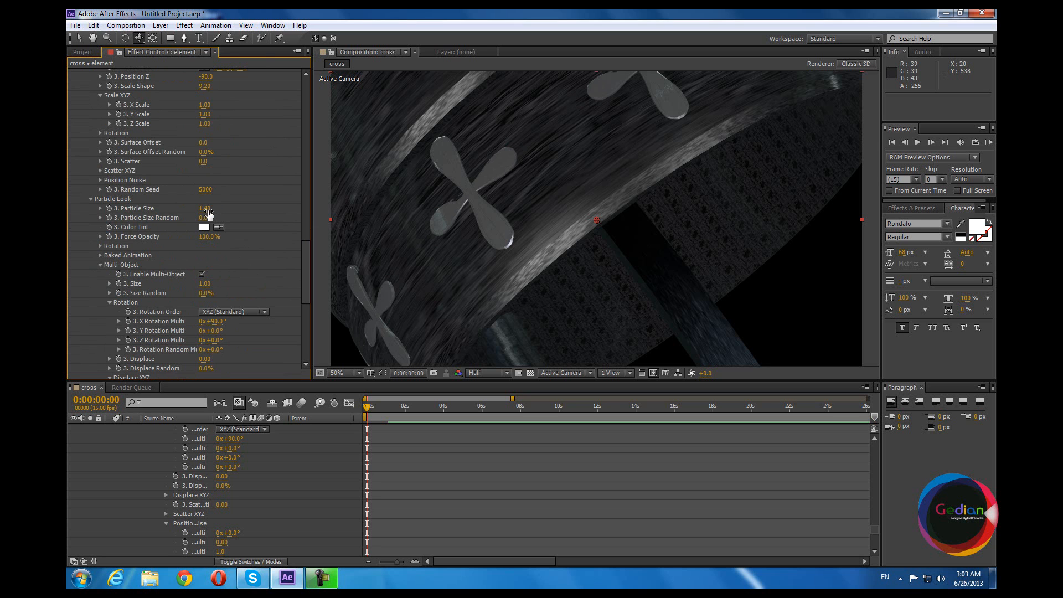
Refine Group 3's Scale Shape by trying 9.3 and settling on 9.22.
scroll(208, 214, "up", 3)
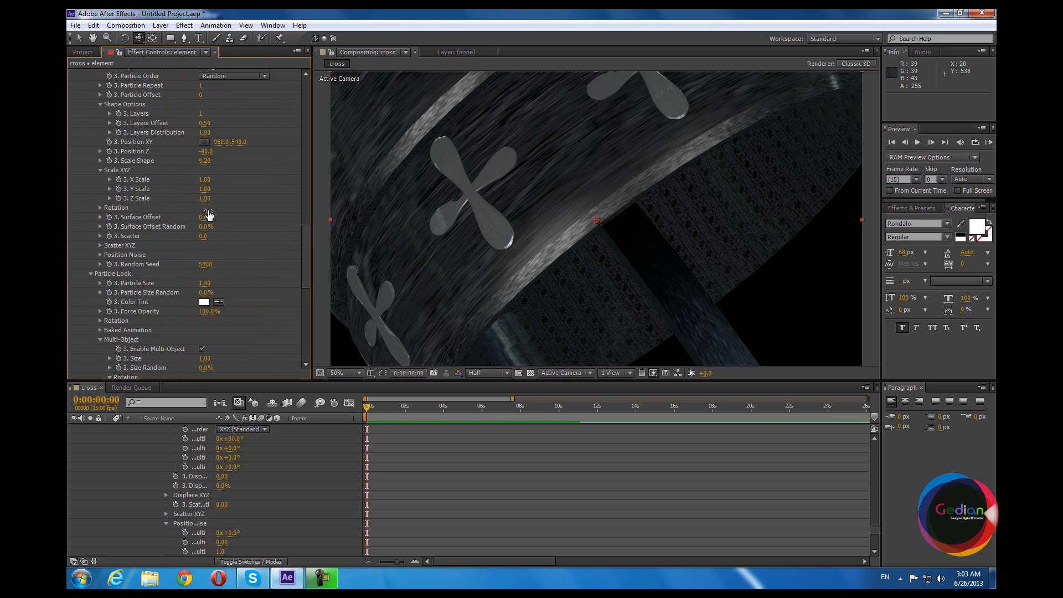
scroll(208, 213, "up", 1)
left_click(205, 186)
type("9.3")
key("Return")
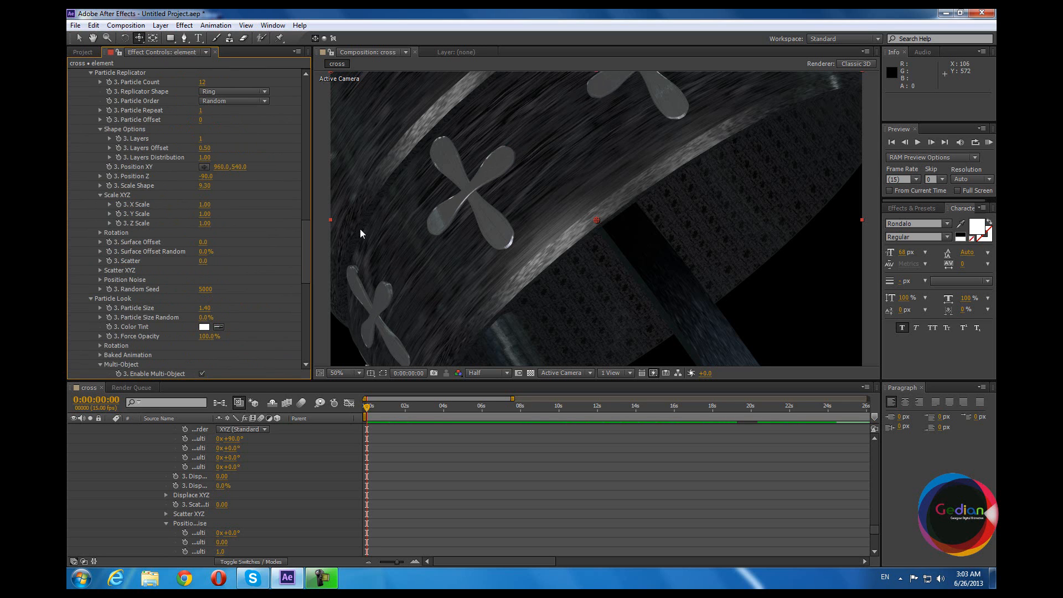
left_click(205, 186)
type("9")
left_click(206, 186)
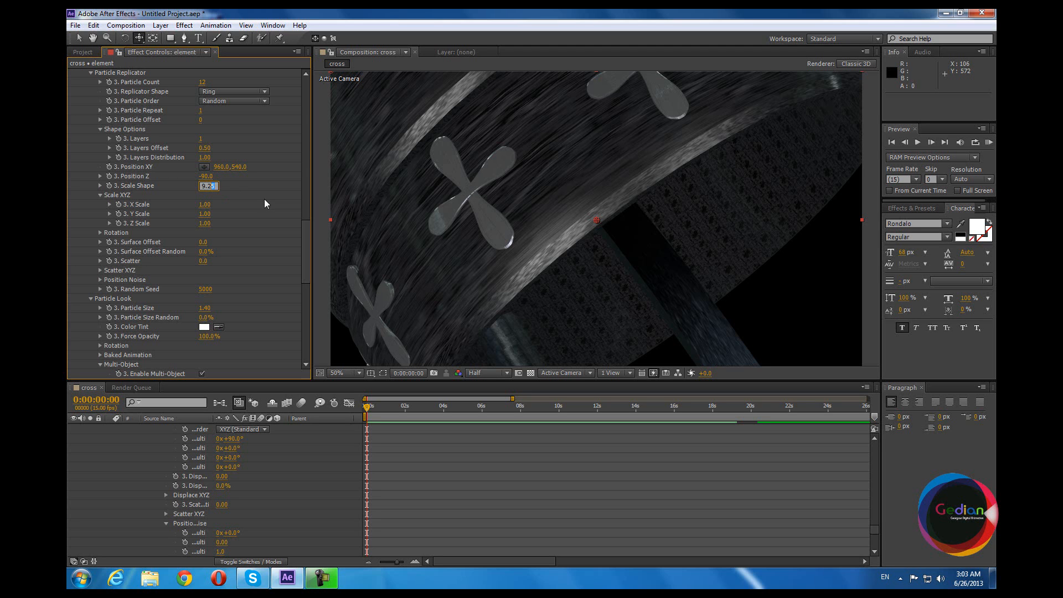
type("2")
key("Return")
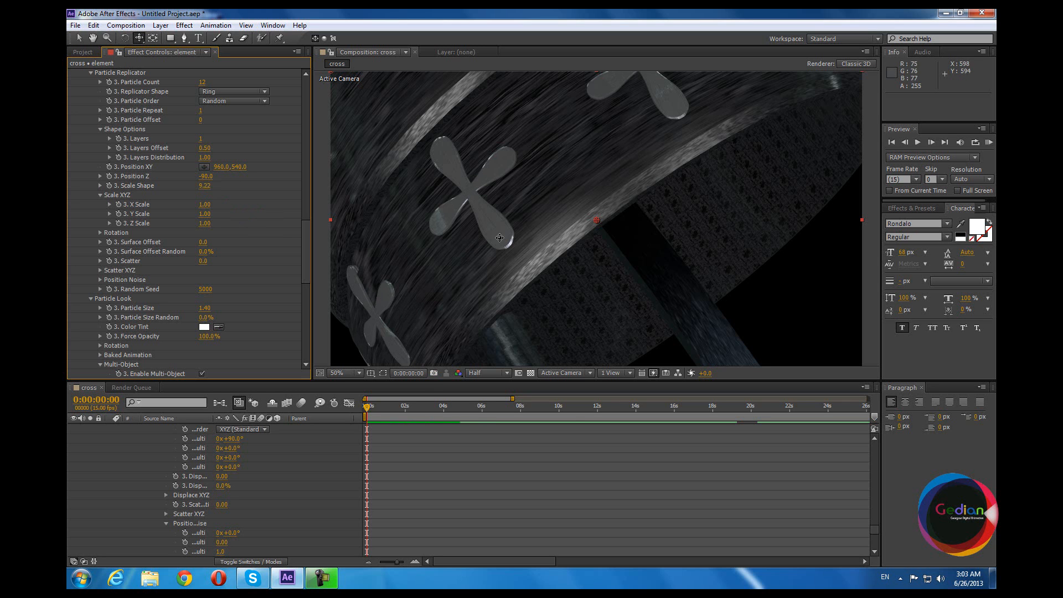
Pull the camera back from the crosses and orbit it to examine the ring of crosses on the whole cylinder.
left_click_drag(142, 39, 168, 76)
left_click_drag(501, 190, 562, 576)
left_click_drag(537, 181, 598, 437)
left_click_drag(516, 126, 542, 256)
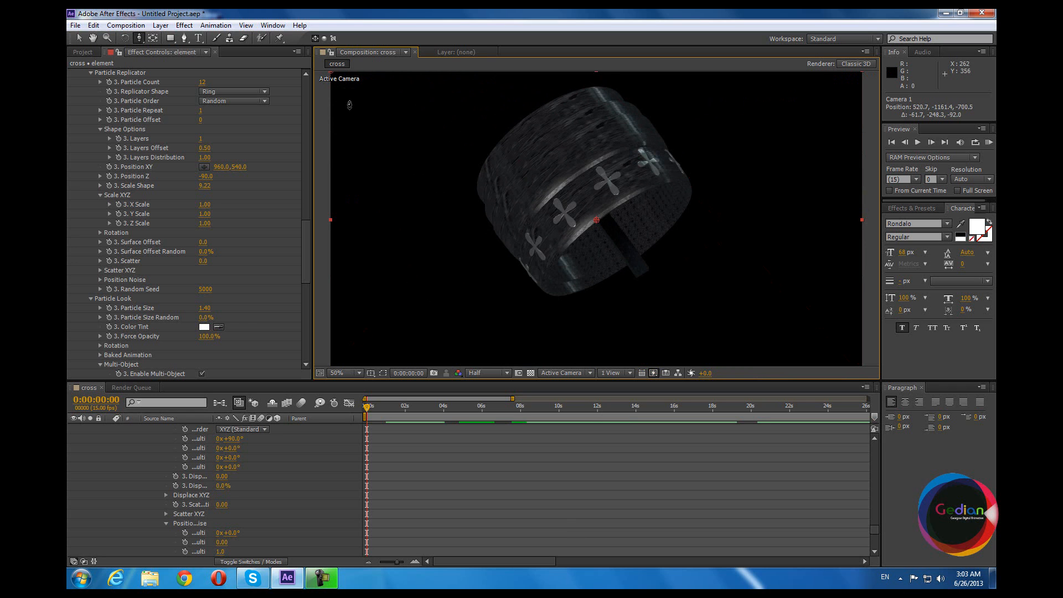
left_click_drag(141, 38, 159, 62)
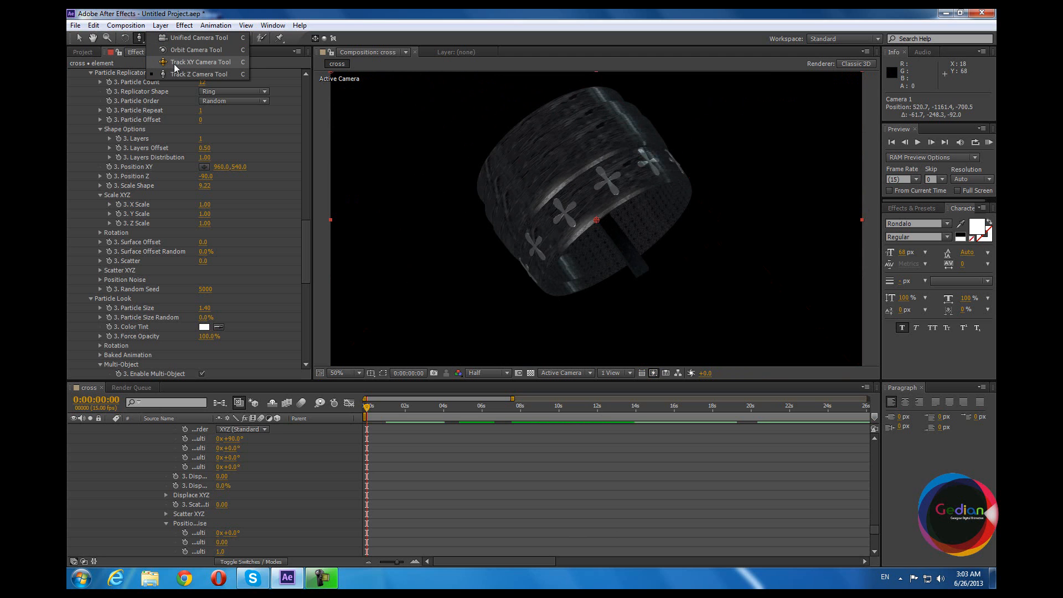
left_click_drag(176, 62, 177, 49)
left_click_drag(638, 171, 703, 211)
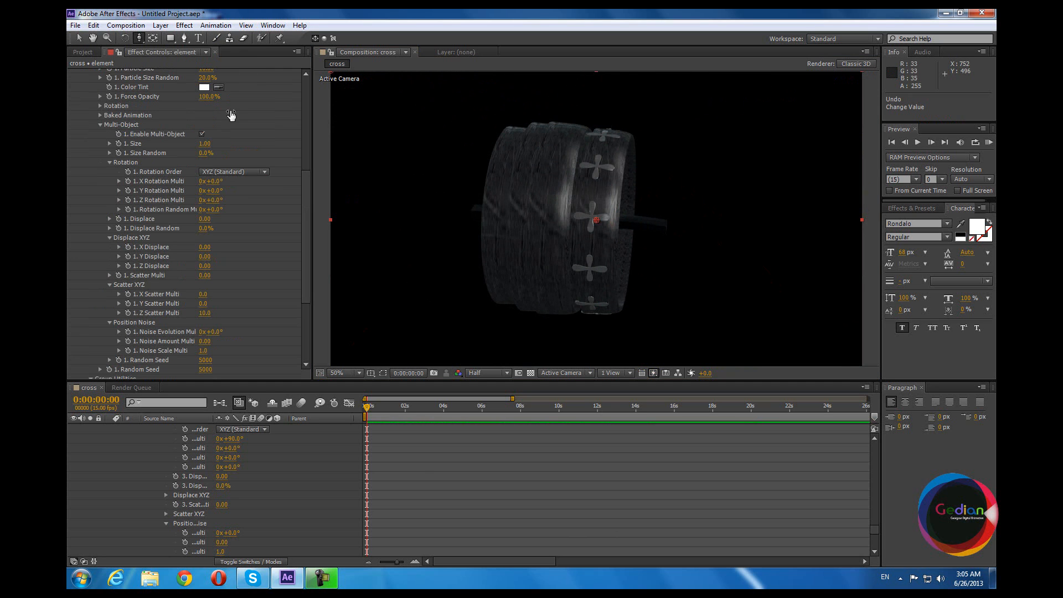
Orbit the camera around the cylinder to examine its open interior and the bar inside it.
left_click_drag(139, 38, 194, 61)
left_click_drag(138, 41, 182, 51)
mouse_move(484, 221)
left_mouse_down()
mouse_move(502, 236)
mouse_move(489, 238)
left_mouse_up()
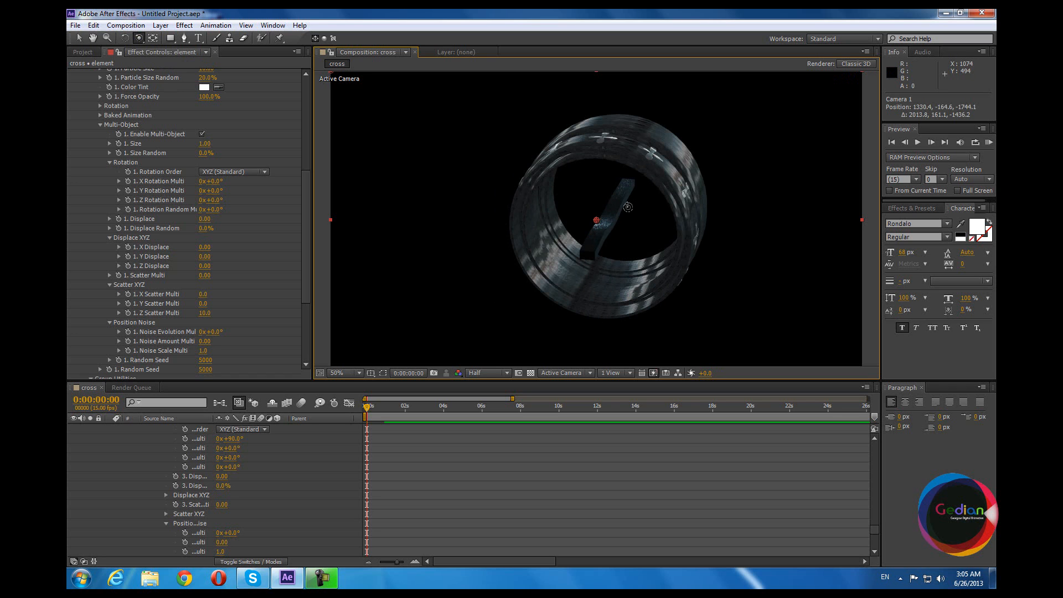
left_click_drag(607, 261, 638, 244)
left_click_drag(577, 195, 578, 207)
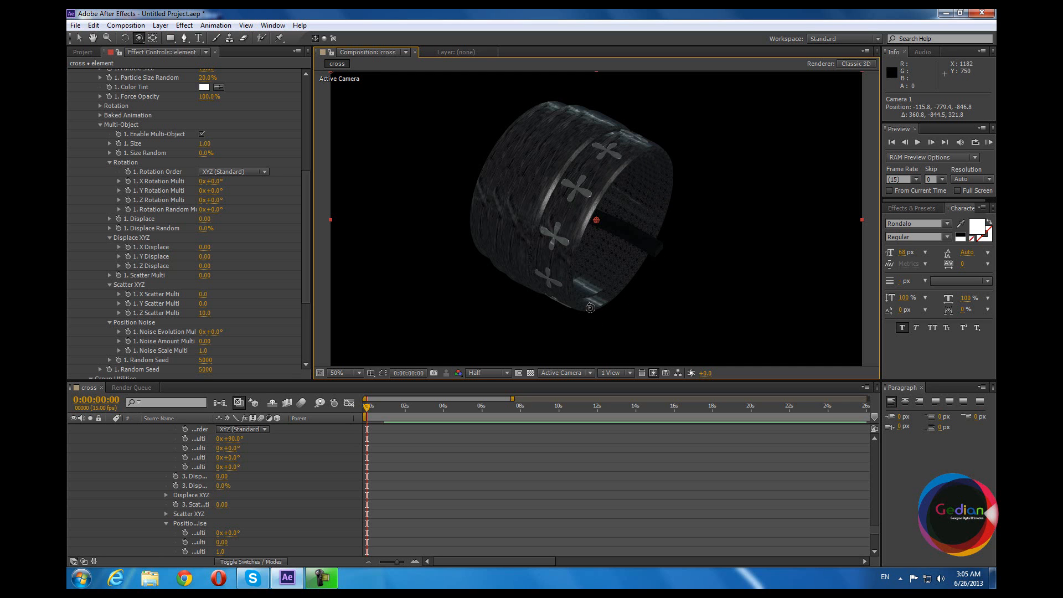
left_click_drag(621, 299, 623, 278)
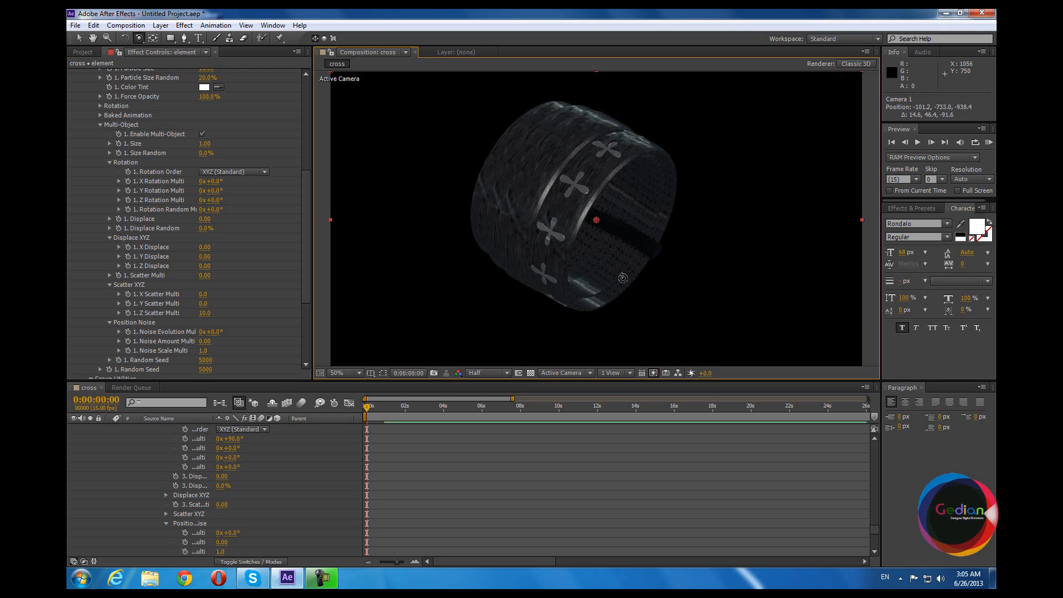
Inspect the anima_cross model in Scene Setup and check how its bar sits inside the cylinder.
scroll(83, 174, "up", 6)
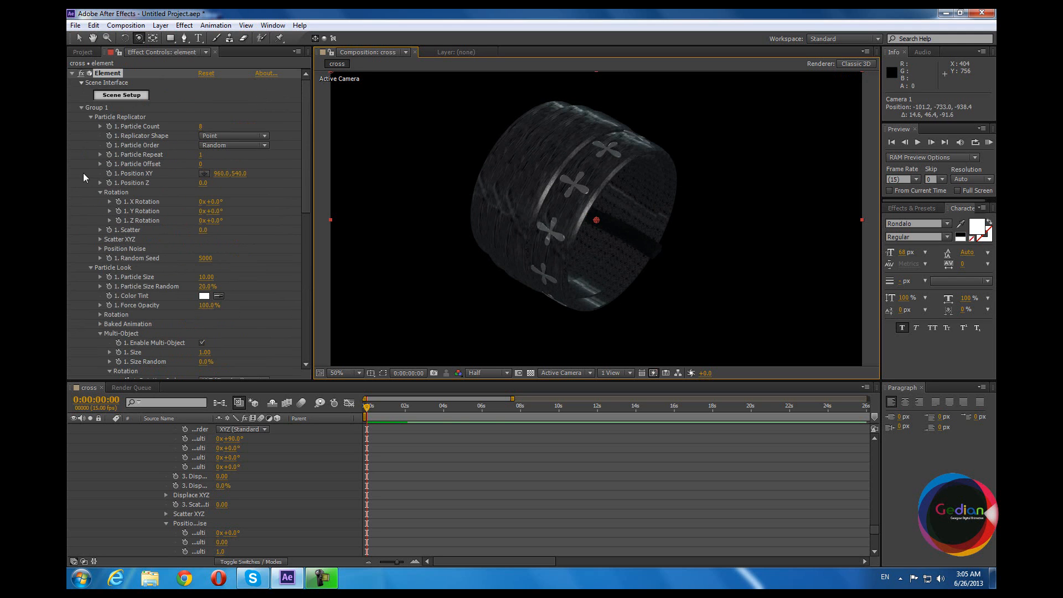
left_click(81, 107)
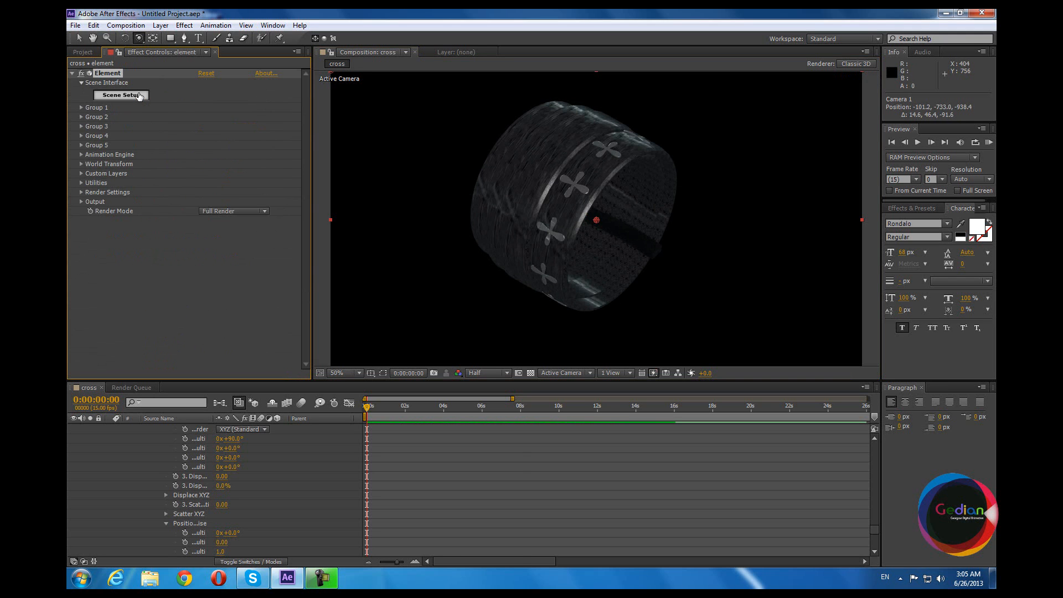
left_click(122, 95)
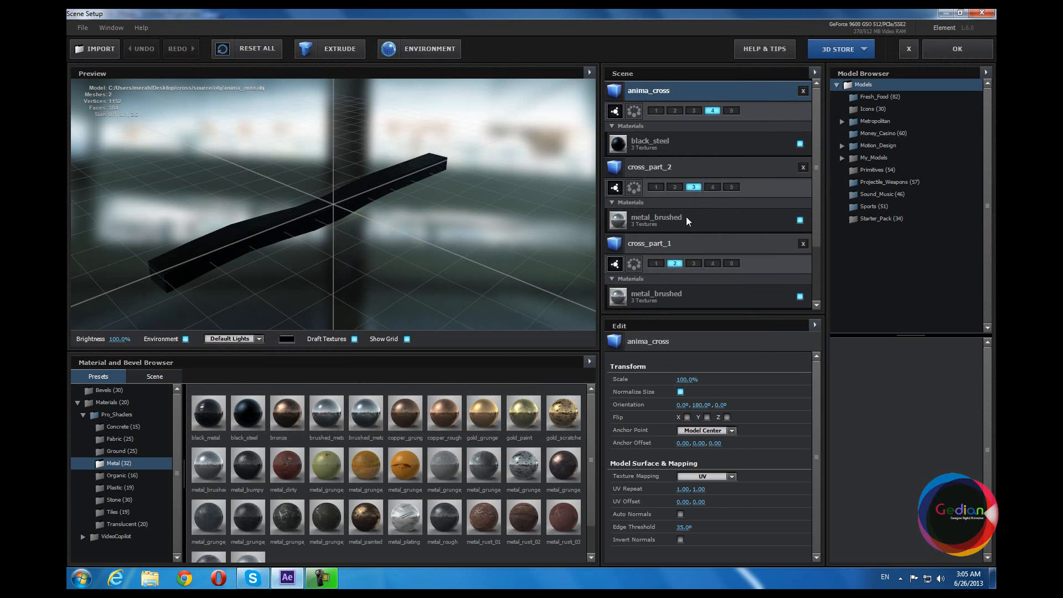
left_click_drag(445, 218, 414, 257)
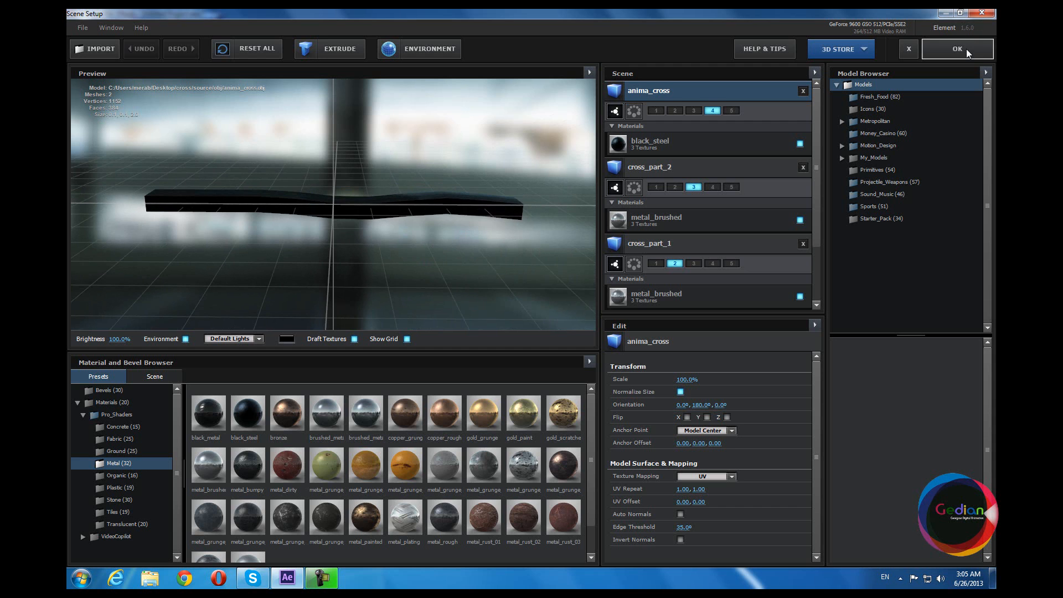
left_click(966, 49)
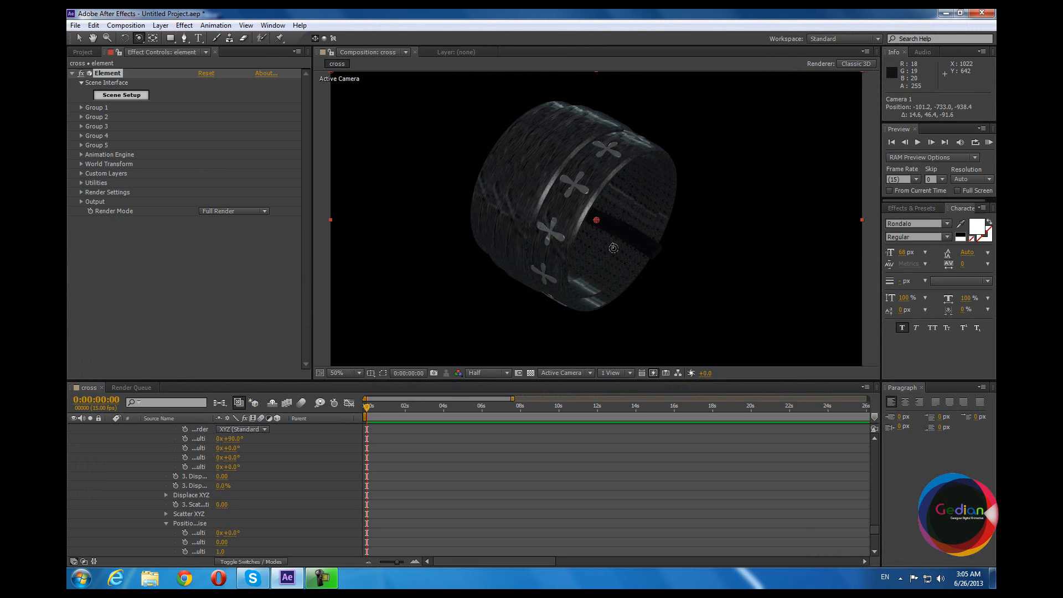
mouse_move(615, 238)
left_mouse_down()
mouse_move(592, 197)
mouse_move(561, 209)
mouse_move(653, 198)
mouse_move(662, 244)
mouse_move(631, 248)
left_mouse_up()
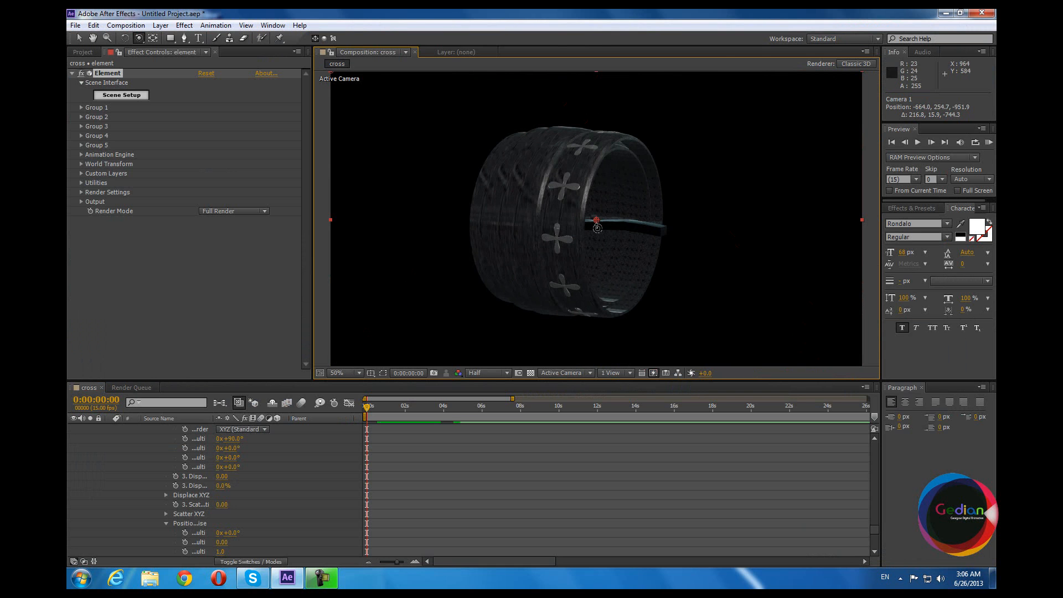
In Scene Setup, try the Bottom, Model Center and From Model anchor points for anima_cross, set it to Front, and apply the scene.
left_click(110, 96)
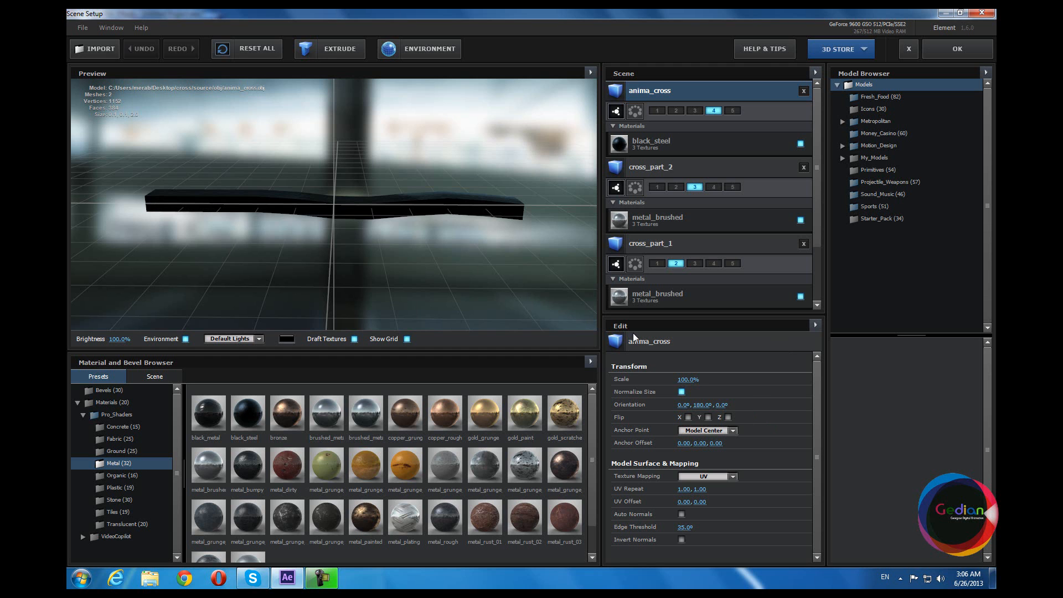
left_click(717, 432)
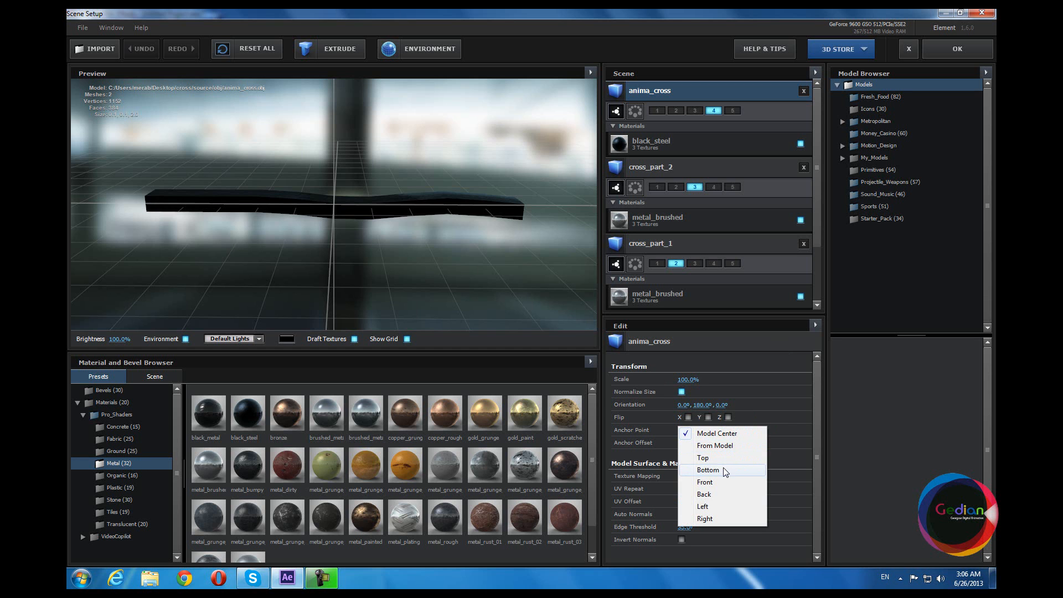
left_click(725, 471)
left_click(716, 431)
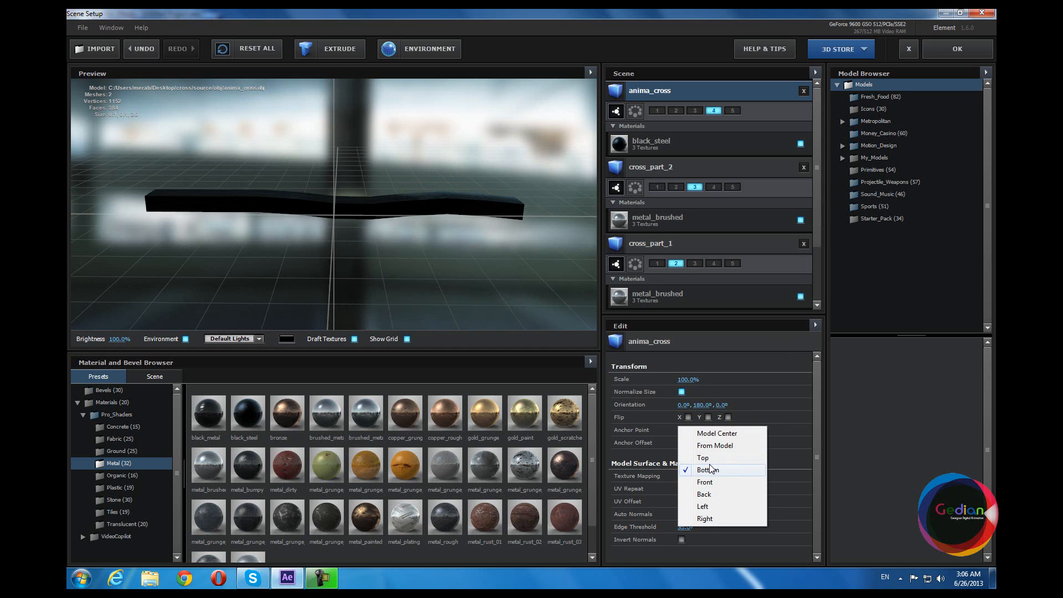
left_click(718, 434)
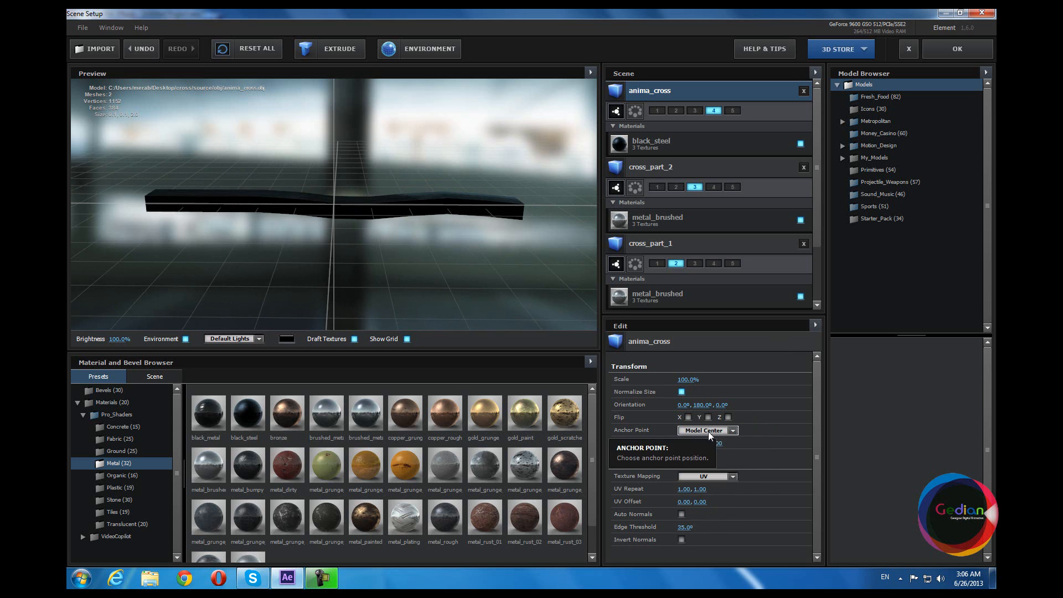
left_click(709, 432)
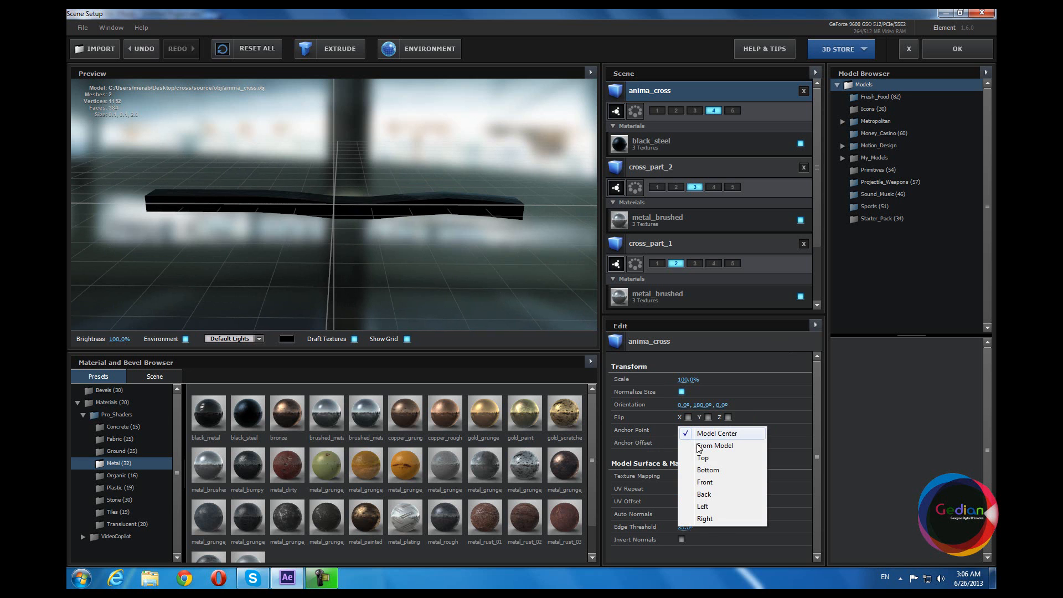
left_click(731, 447)
left_click(720, 432)
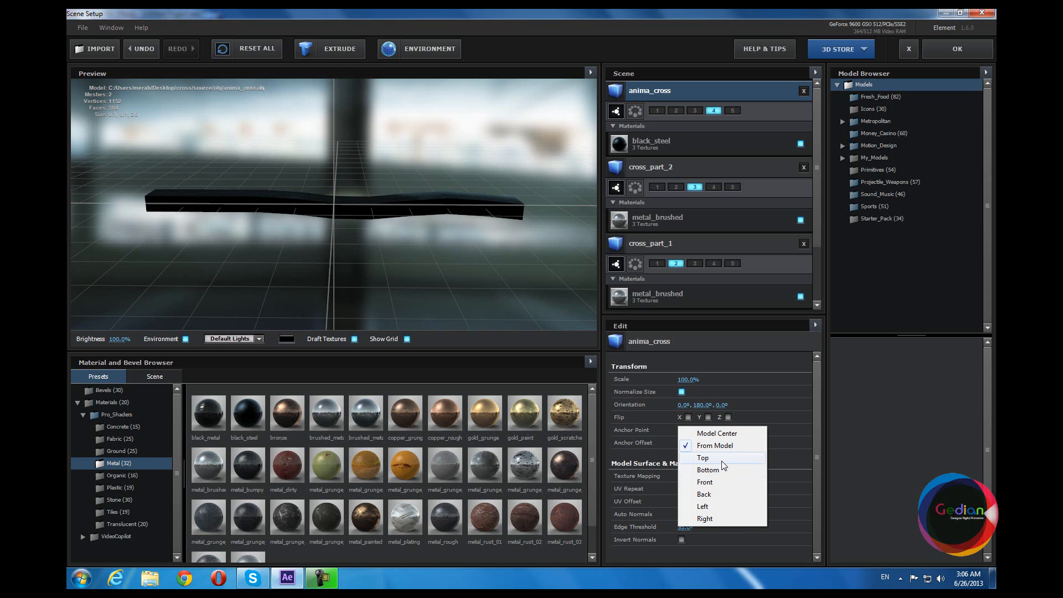
left_click(721, 488)
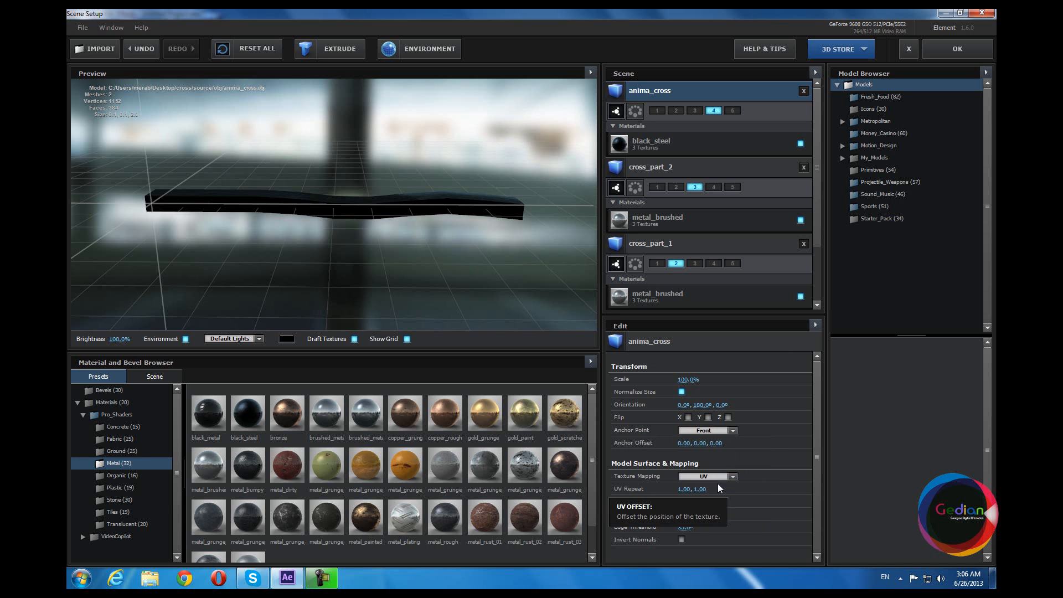
left_click_drag(235, 217, 506, 214)
left_click(969, 51)
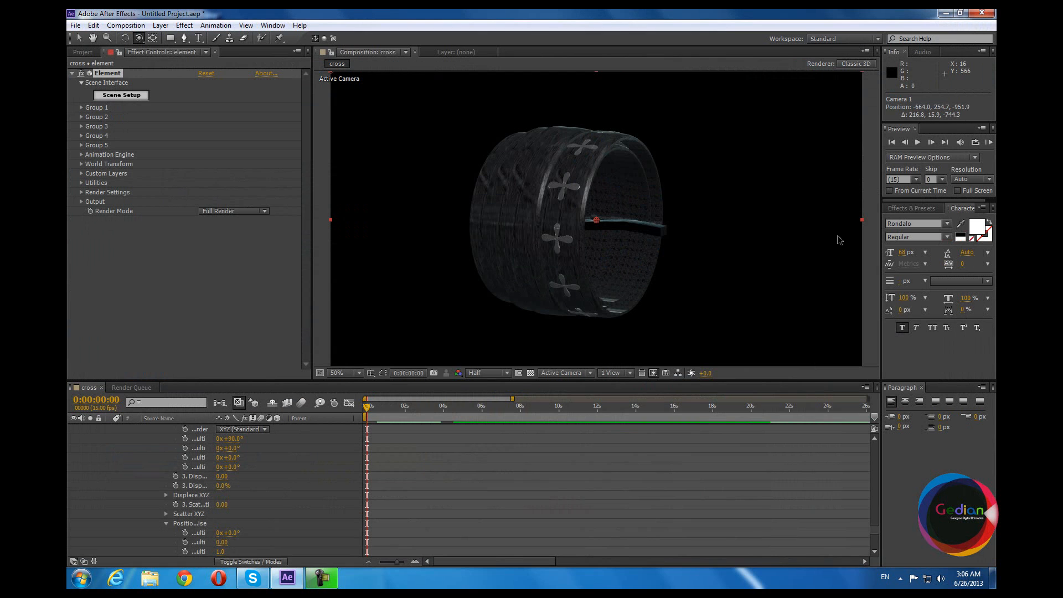
Set Group 4's Particle Size to 6 to shorten the bar inside the cylinder.
left_click_drag(661, 239, 600, 282)
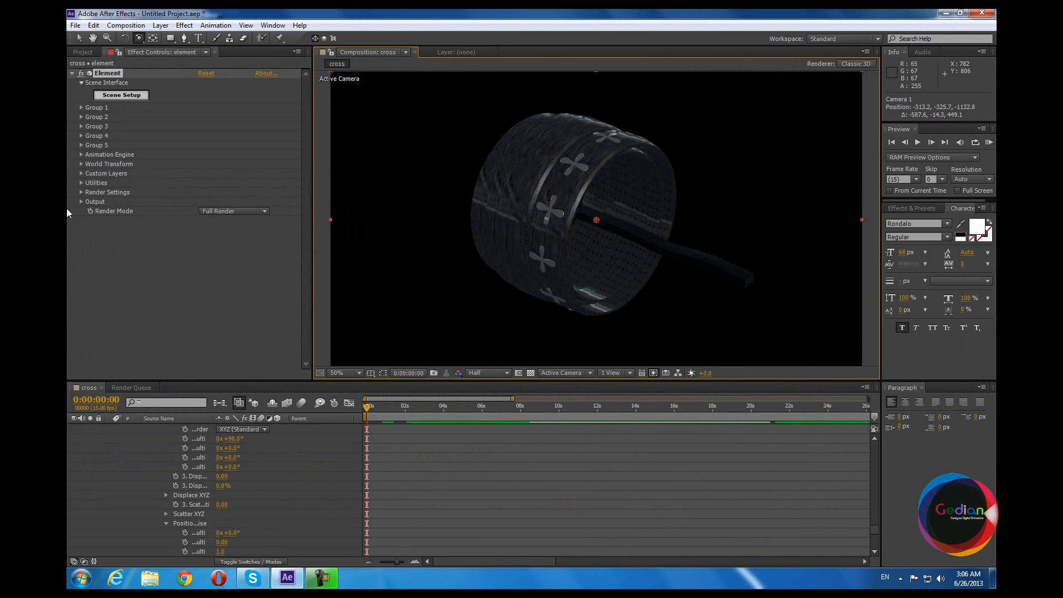
left_click(81, 136)
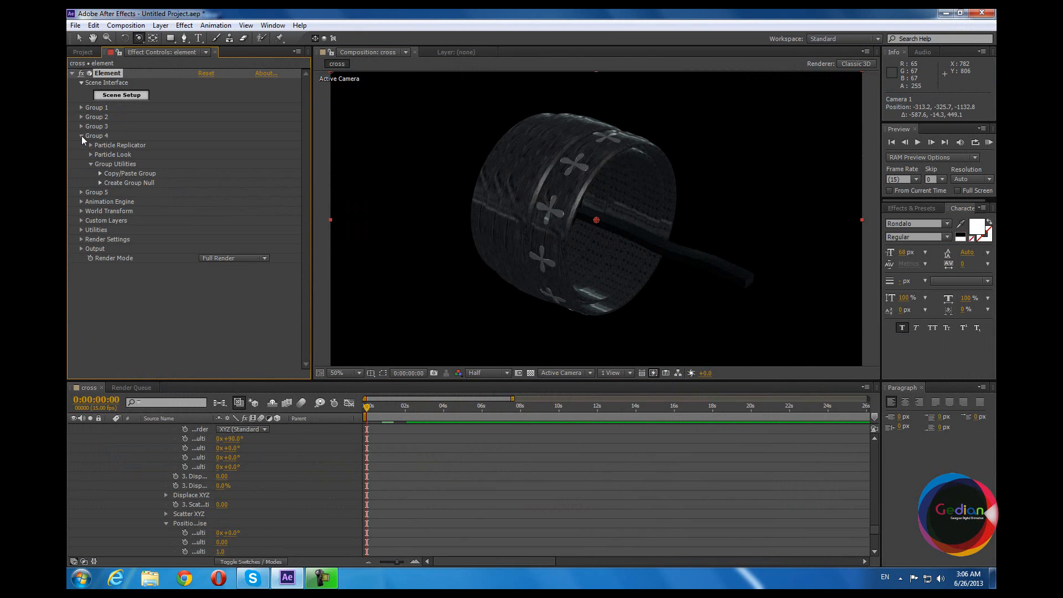
left_click(91, 155)
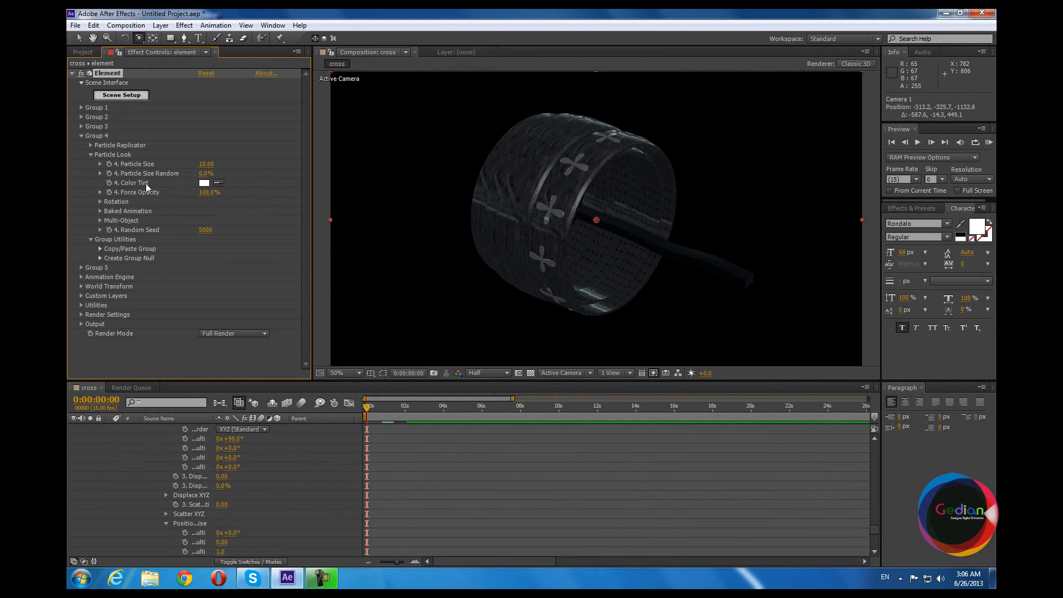
left_click(211, 166)
type("6")
key("Return")
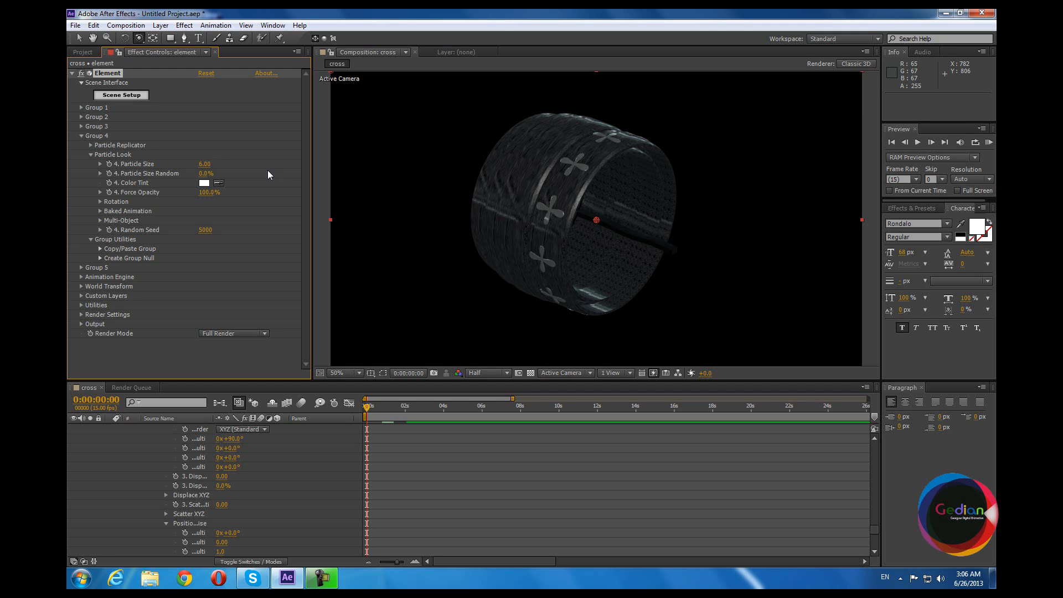
Set Group 4's Particle Size to 8 and check the bar's length inside the cylinder.
left_click(205, 165)
type("8")
key("Return")
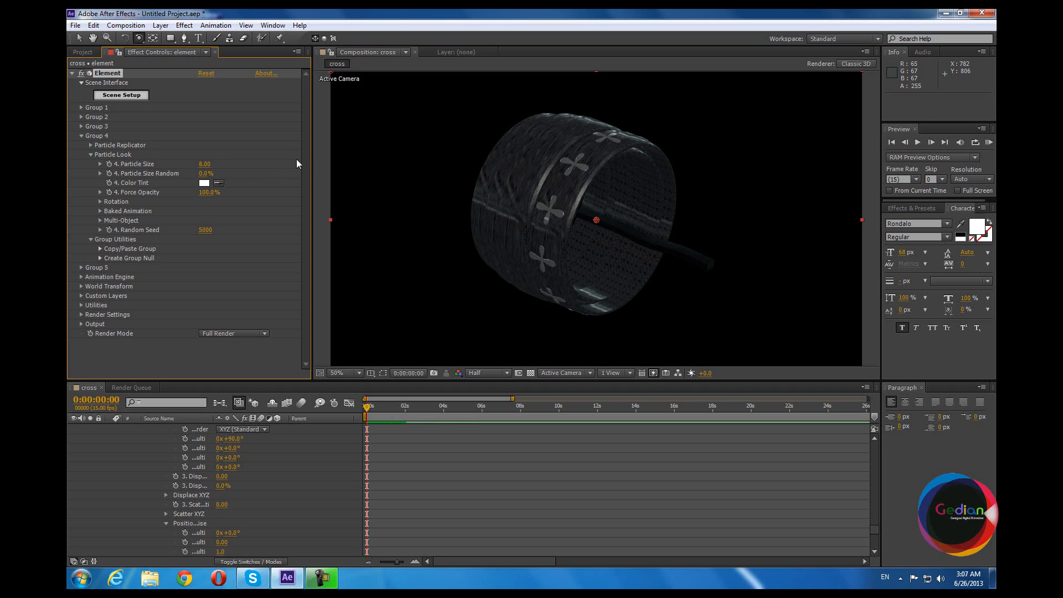
left_click_drag(428, 228, 216, 292)
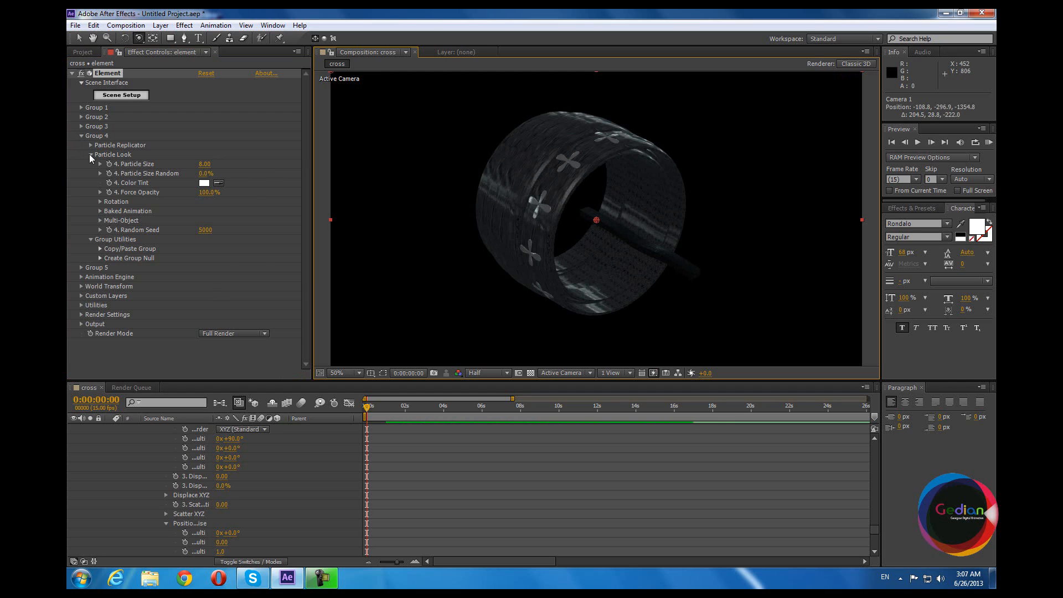
In Group 4's Particle Replicator, set the Replicator Shape to Ring and the Particle Count to 5.
left_click(90, 155)
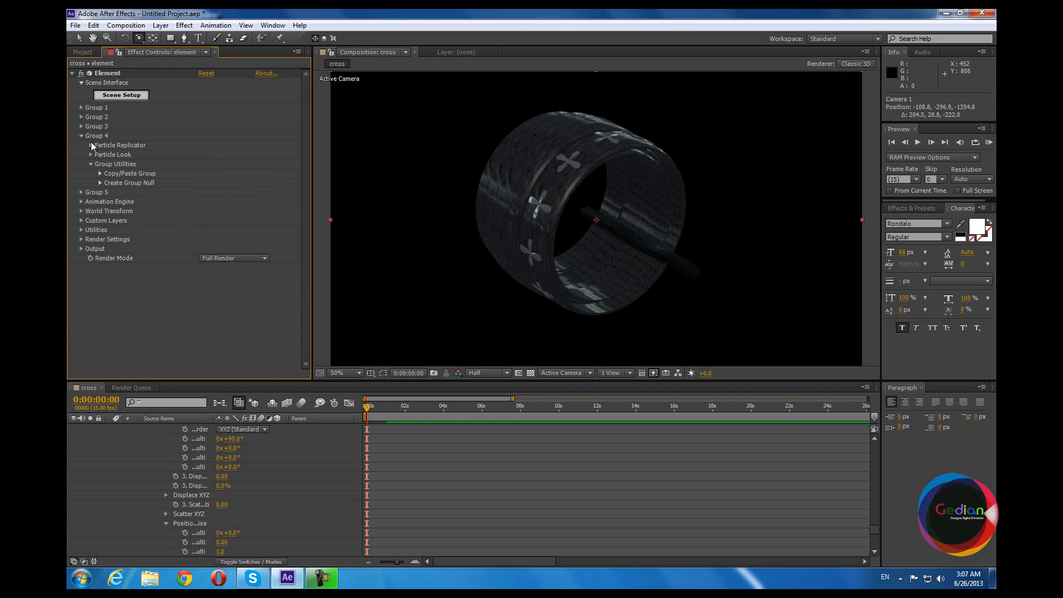
left_click(91, 145)
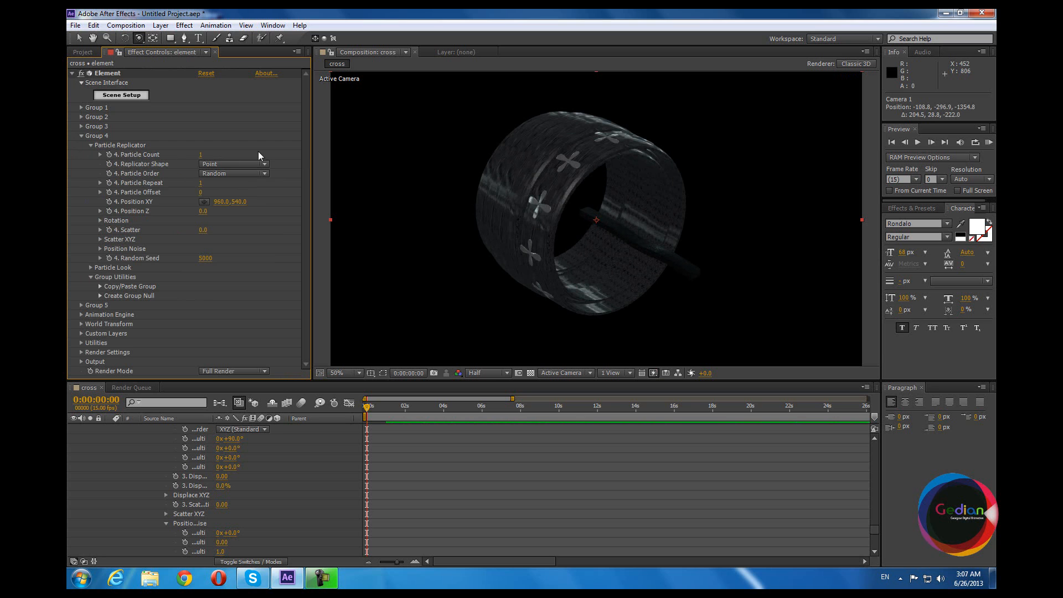
left_click(215, 165)
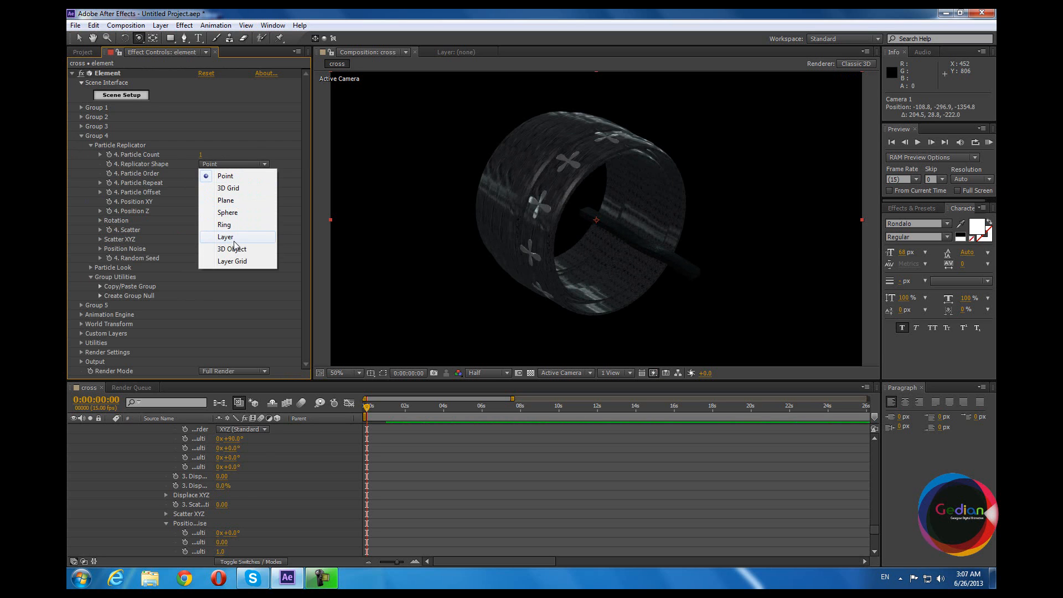
left_click(224, 225)
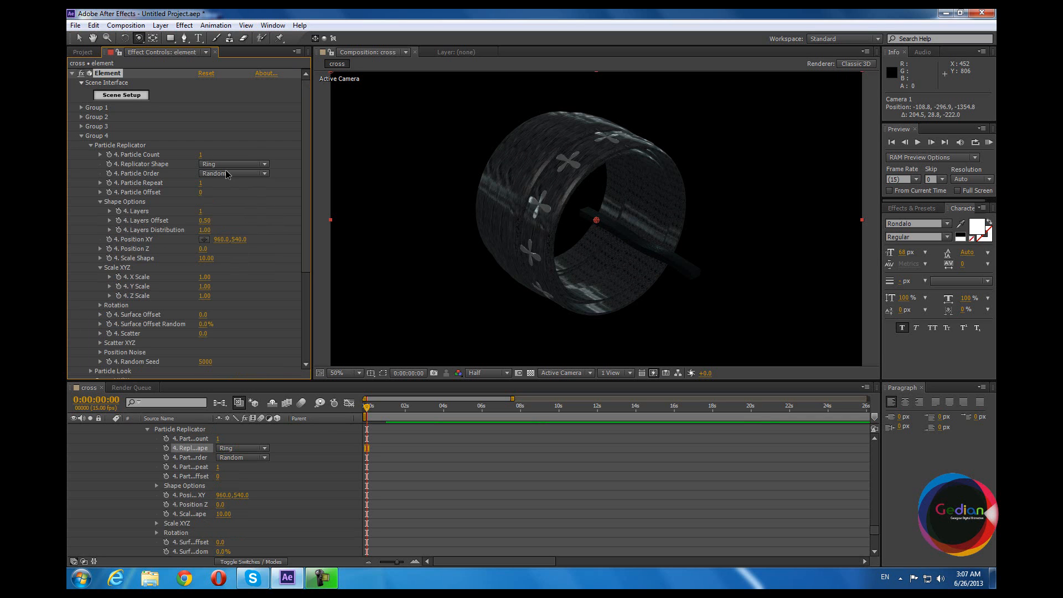
left_click(200, 155)
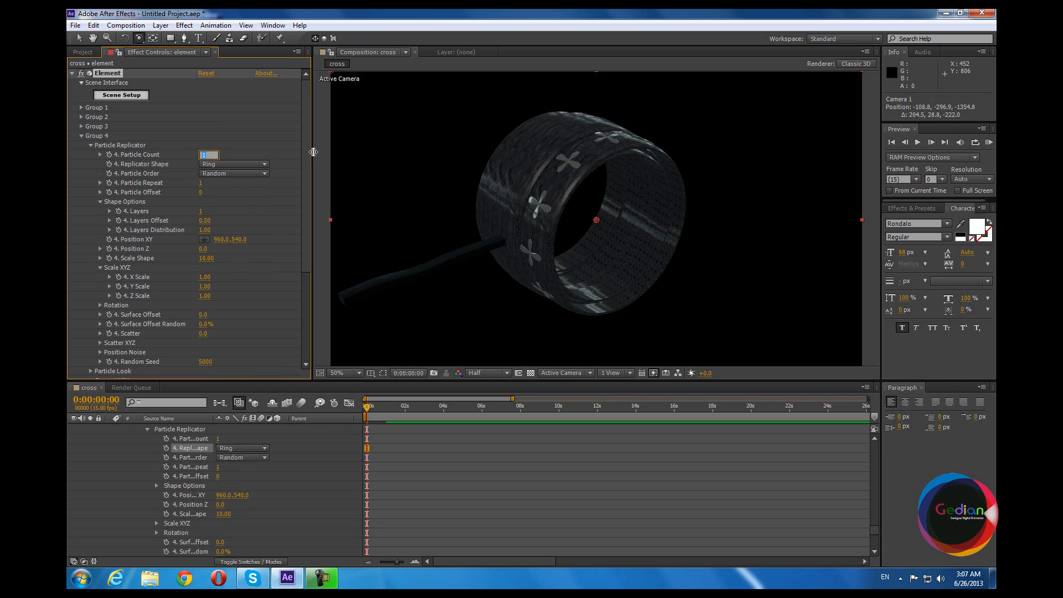
key("Return")
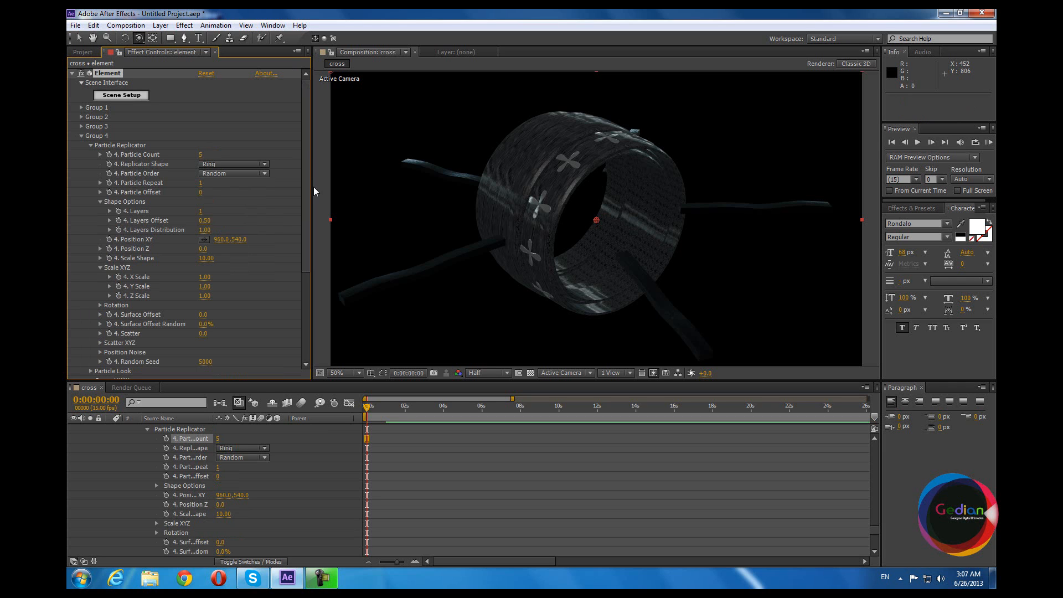
Enable Multi-Object in Group 4's Particle Look.
scroll(201, 236, "down", 5)
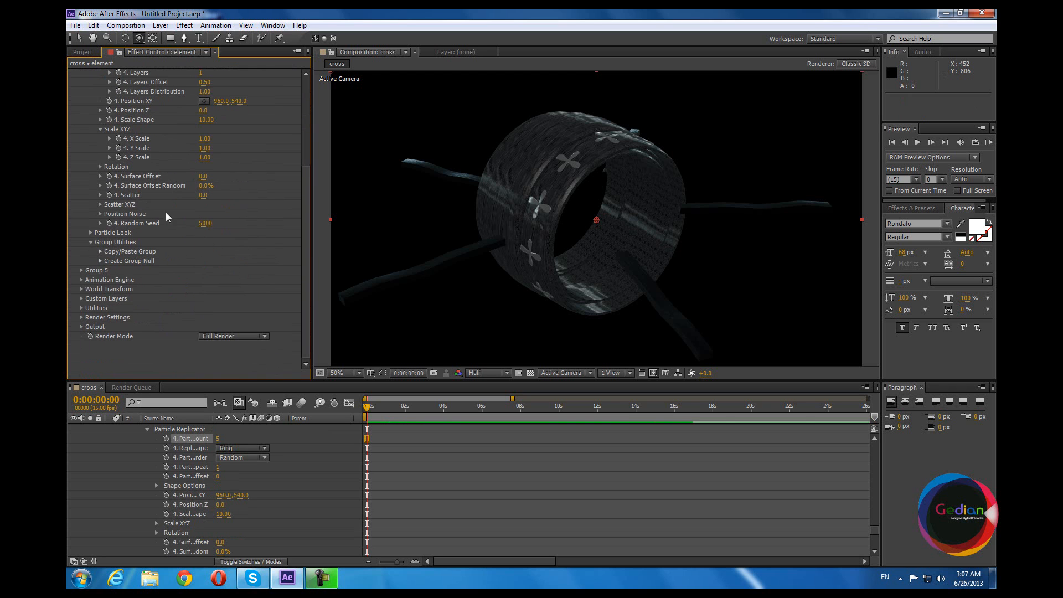
left_click(92, 233)
left_click(101, 299)
left_click(201, 308)
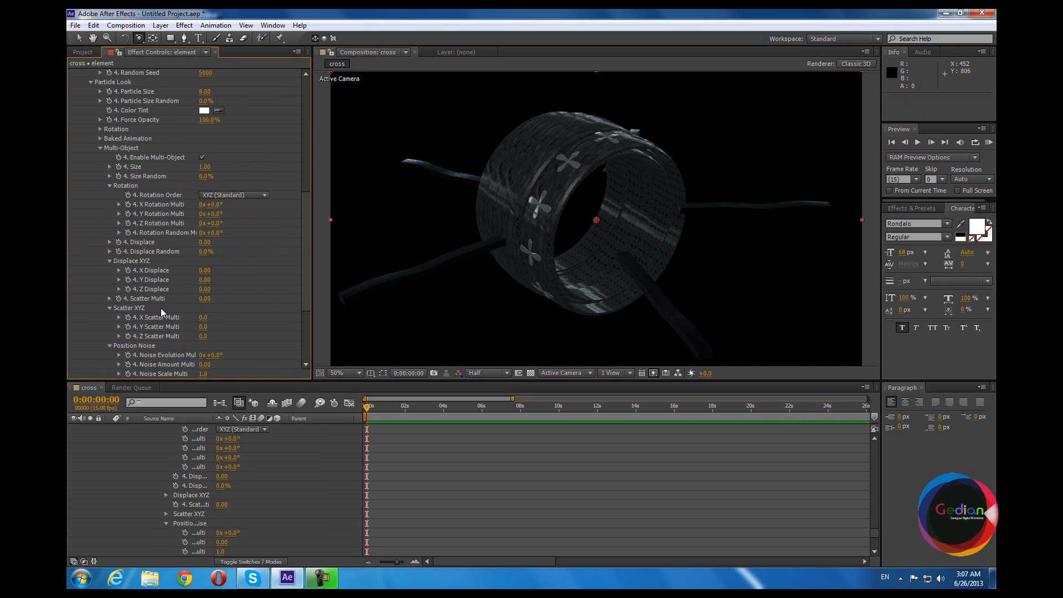
scroll(160, 306, "down", 6)
Try changing Group 4's X Scatter Multi and X Rotation Multi, undoing each change.
left_click_drag(204, 268, 220, 269)
key("ctrl+z")
left_click_drag(211, 155, 238, 171)
key("ctrl+z")
Set Group 4's X Rotation Multi to 90° to turn the individual bars.
left_click(213, 155)
type("90")
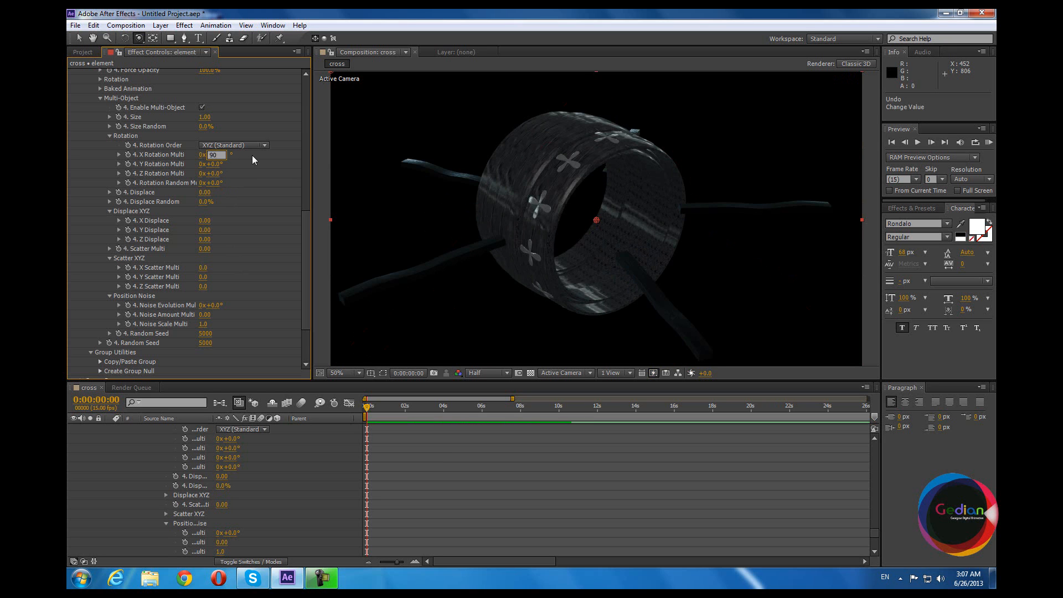
key("Return")
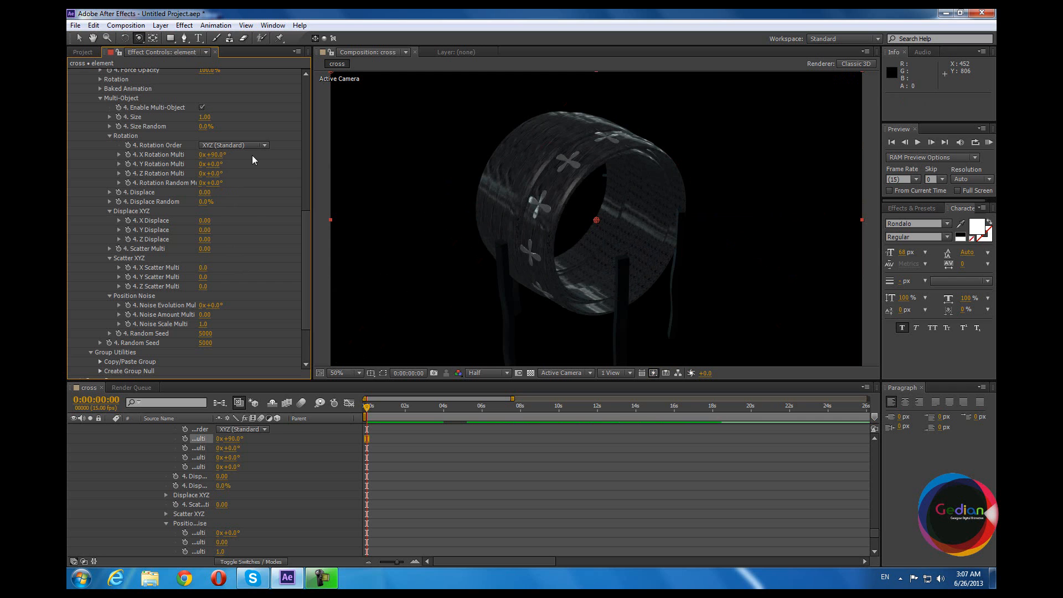
Set the X Rotation in Group 4's Particle Replicator to -90° to align the bar ring with the cylinder.
scroll(250, 212, "up", 3)
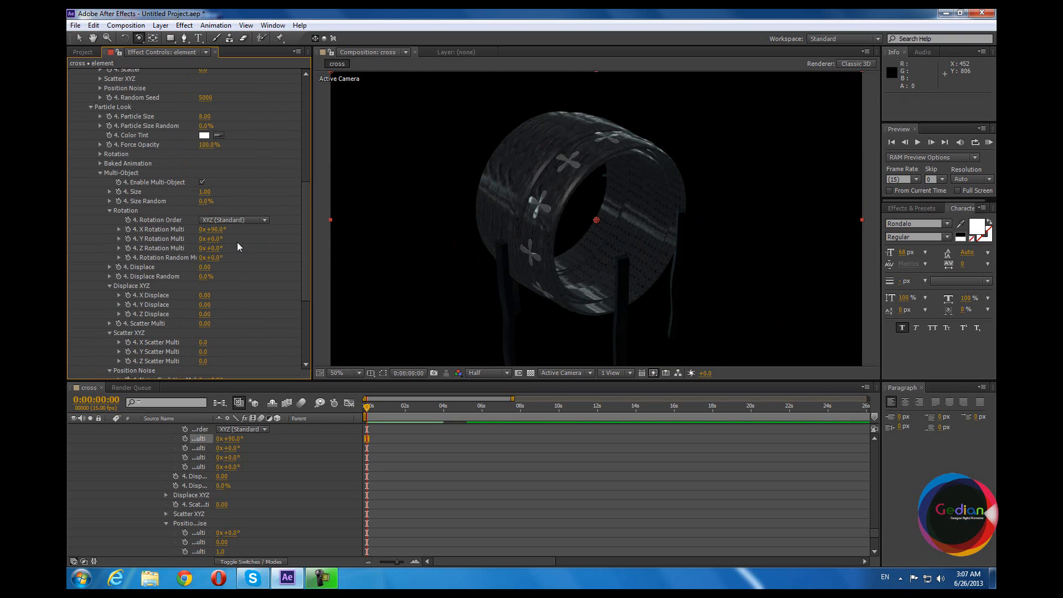
scroll(123, 209, "up", 6)
scroll(123, 210, "up", 1)
scroll(124, 220, "up", 3)
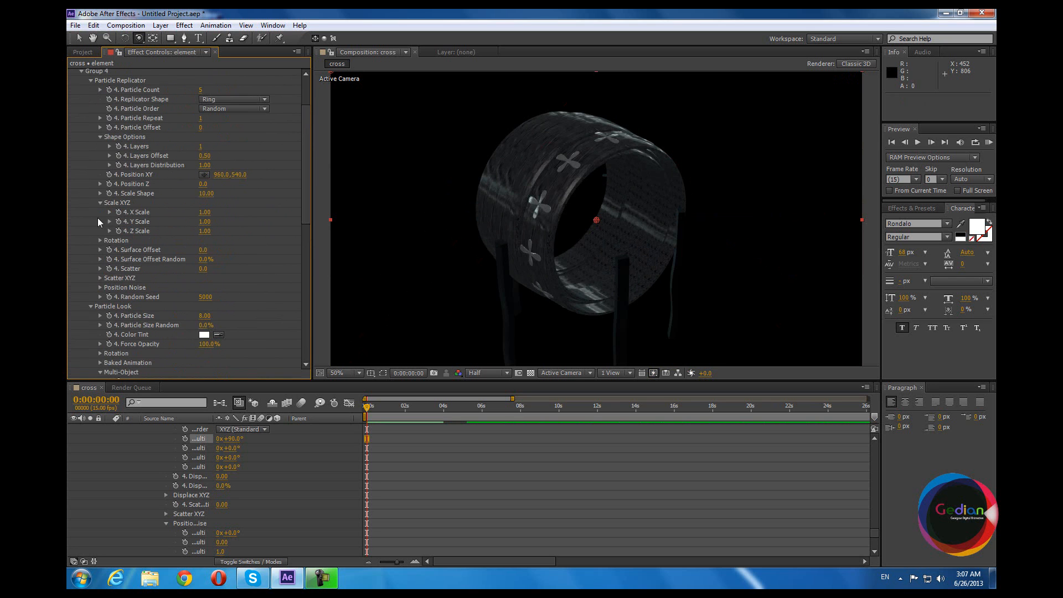
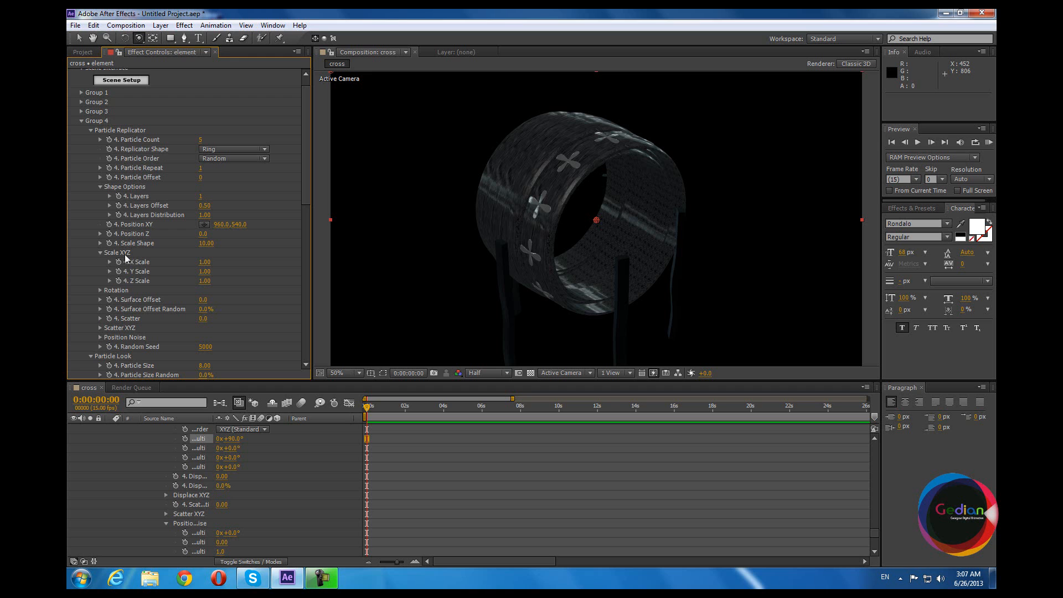
left_click(104, 291)
left_click(101, 291)
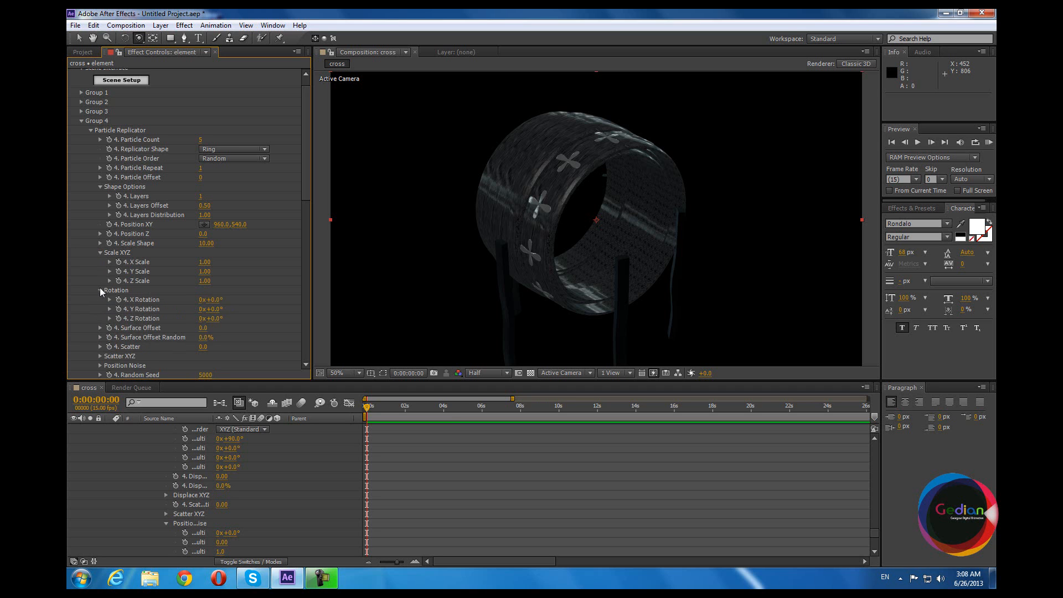
left_click_drag(226, 301, 230, 299)
left_click(221, 301)
key("Return")
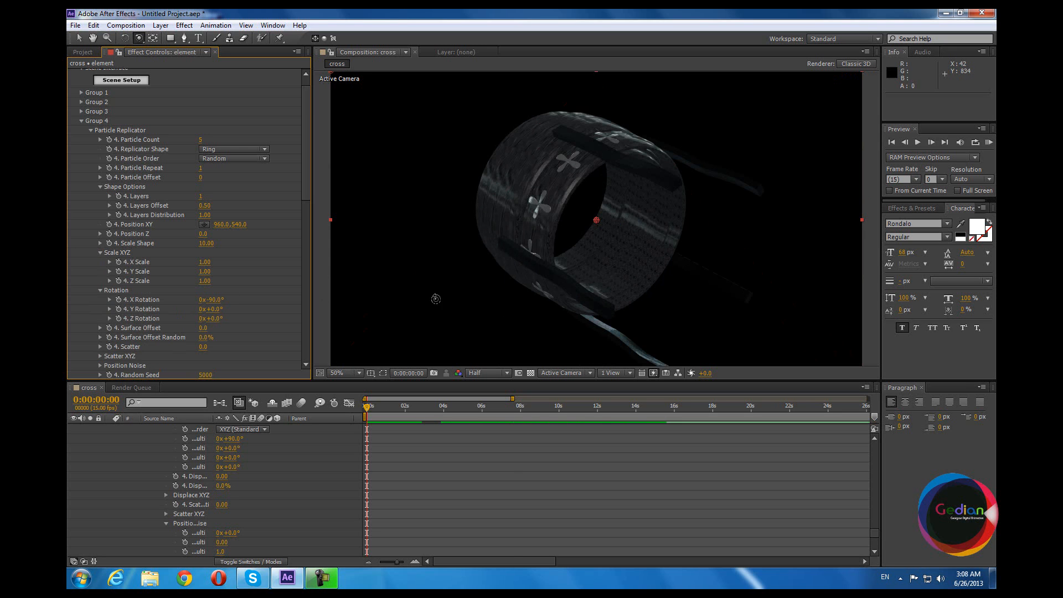
Check the bar ring from the side and set Group 4's Particle Count to 10.
left_click_drag(561, 244, 596, 235)
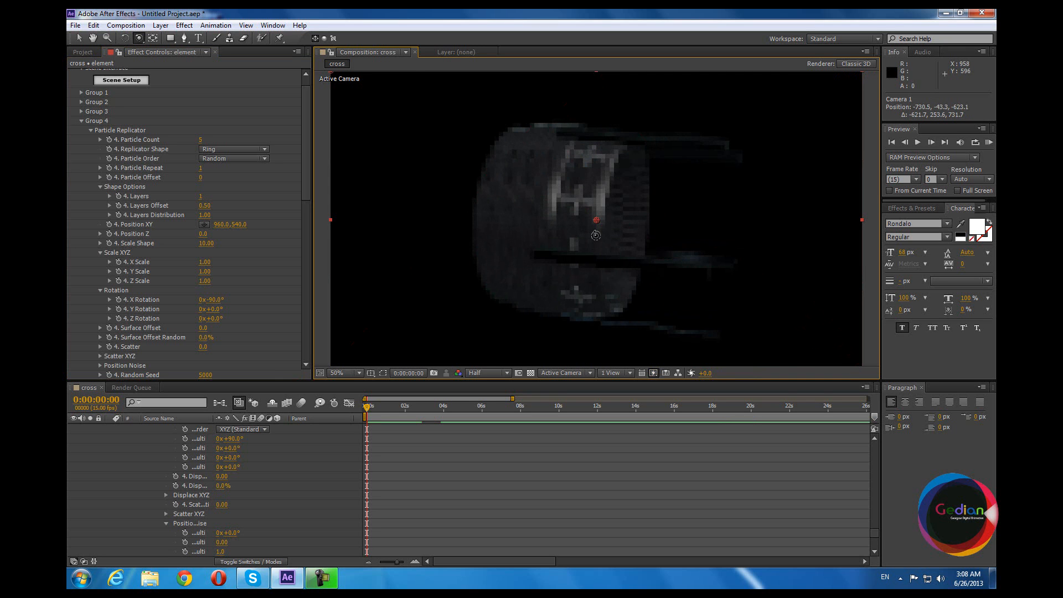
scroll(197, 255, "down", 5)
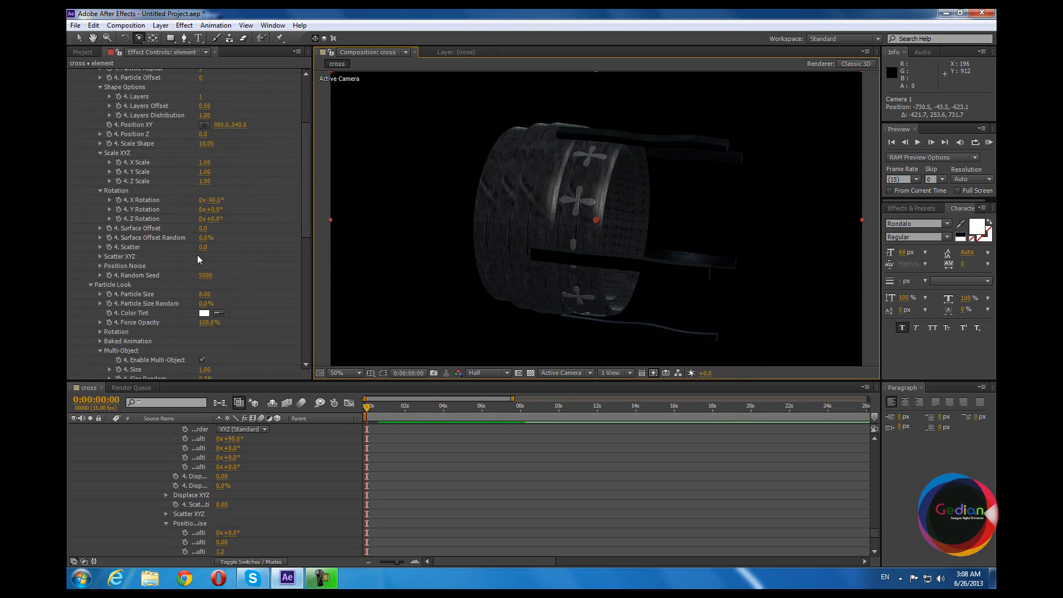
scroll(200, 255, "up", 6)
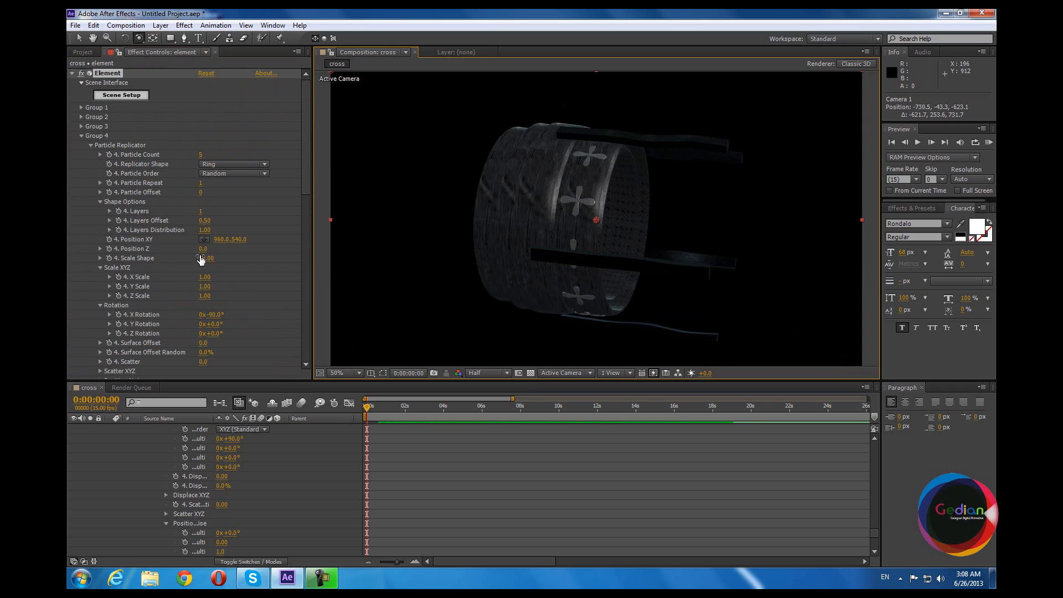
left_click(201, 154)
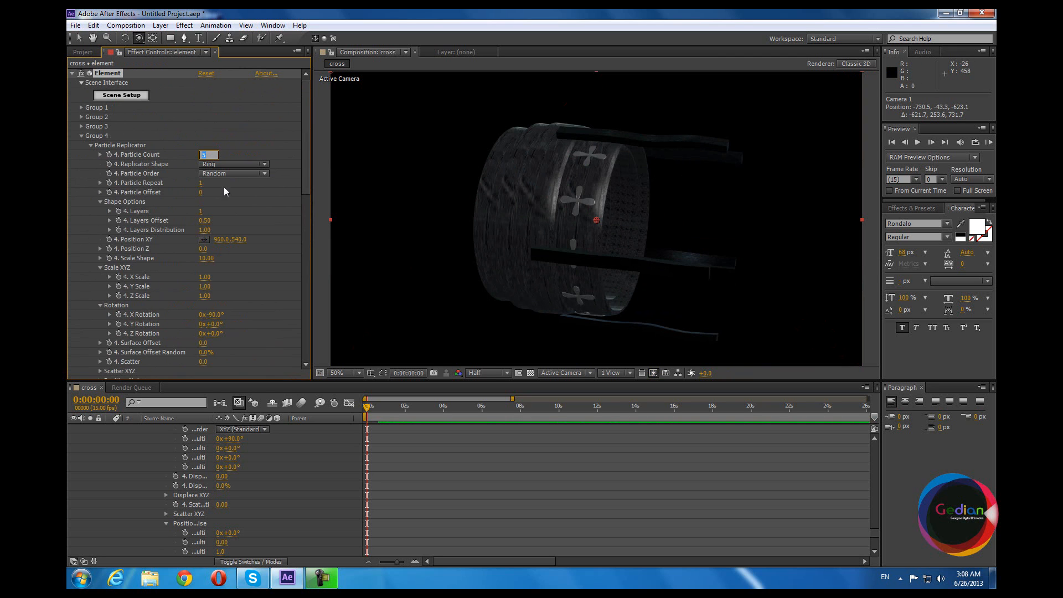
key("Return")
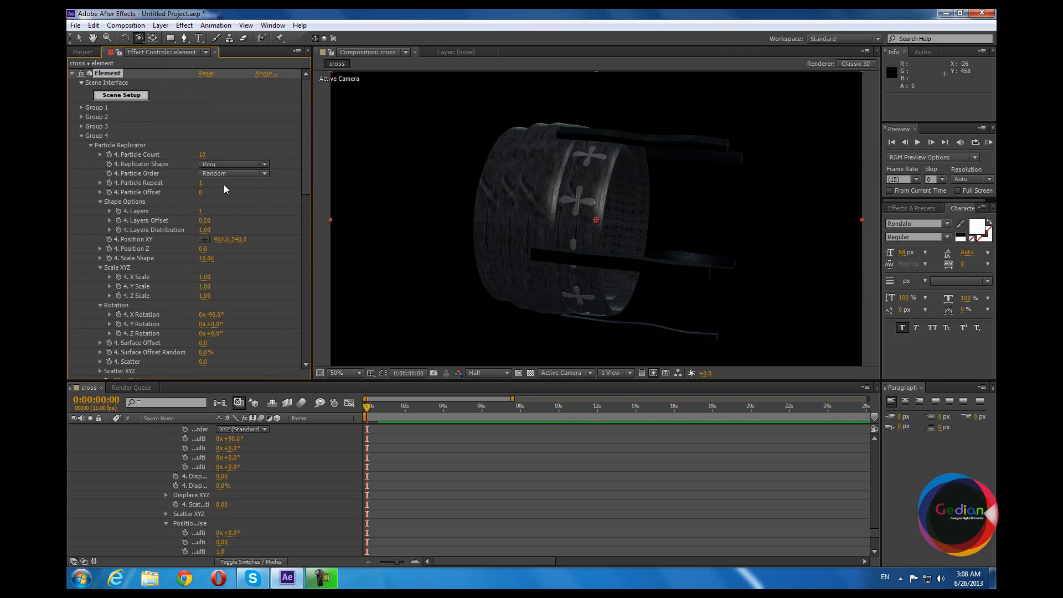
Try Particle Sizes 4 and 6 for the Group 4 bars and settle on 5.
scroll(181, 261, "down", 6)
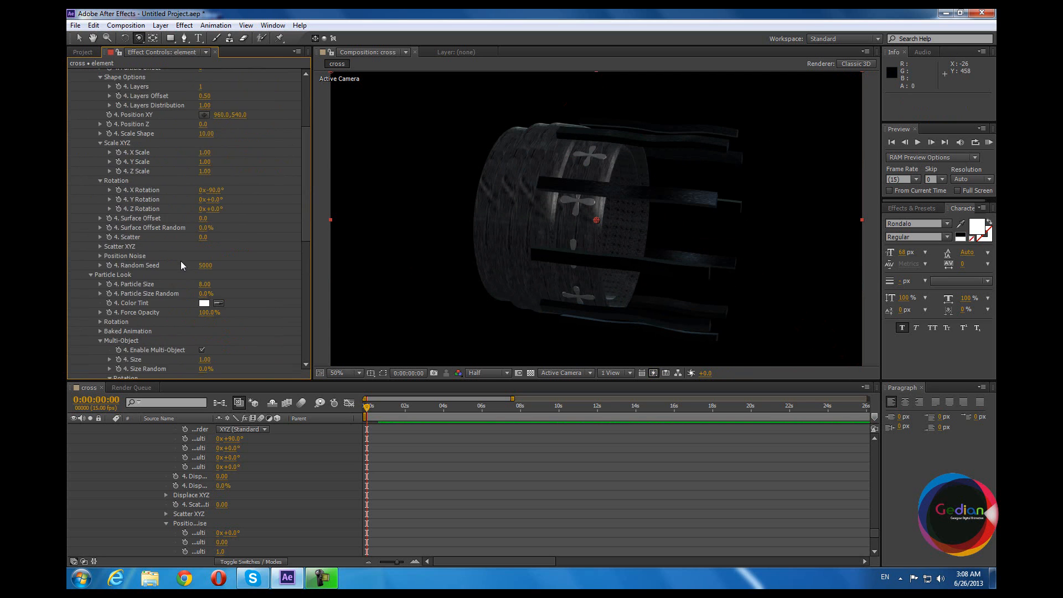
left_click(203, 234)
key("Return")
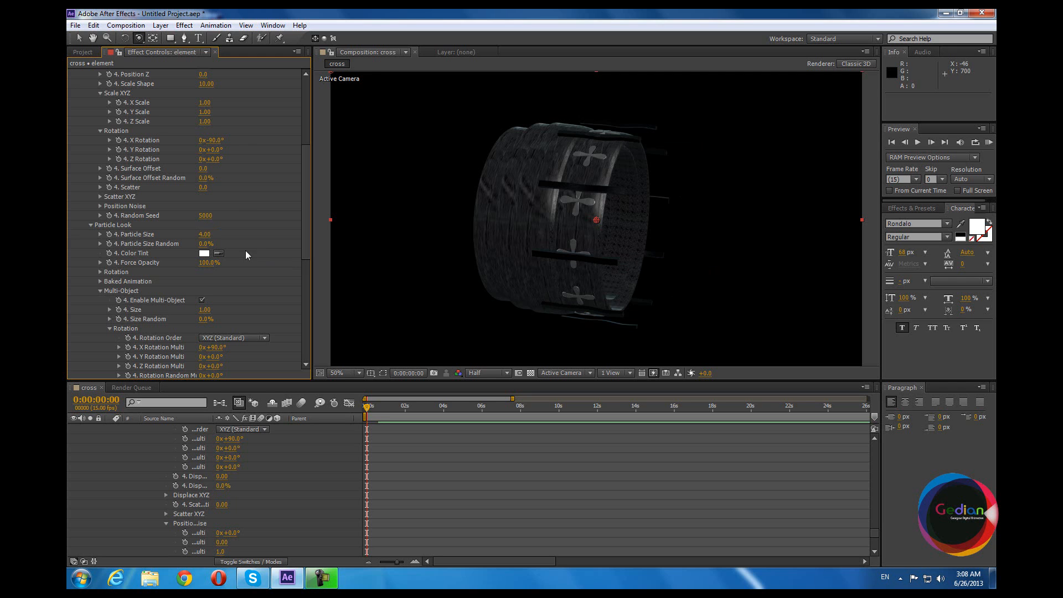
left_click(205, 234)
type("6")
key("Return")
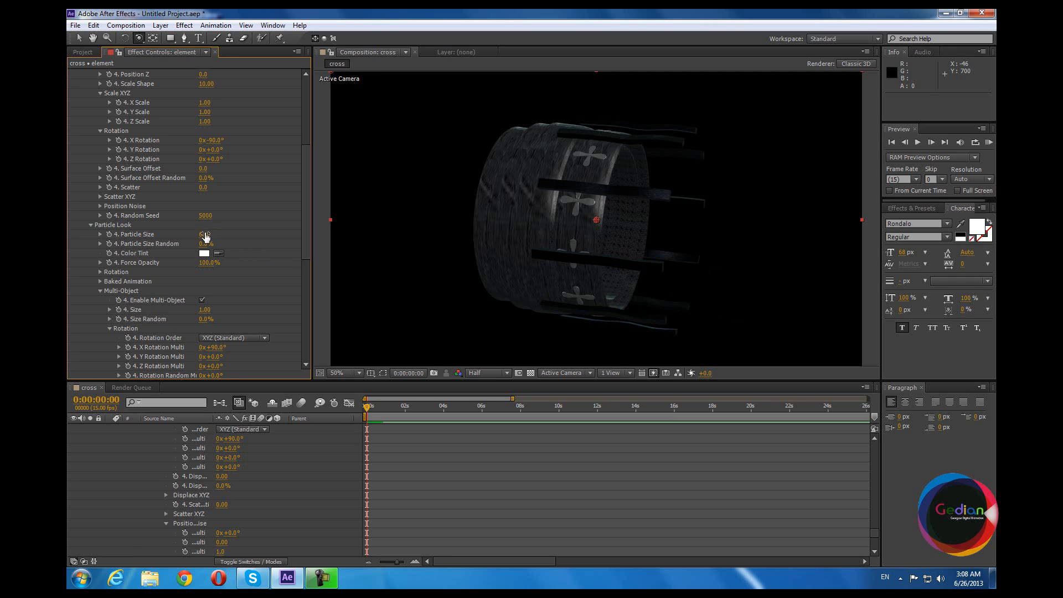
left_click(205, 236)
key("Return")
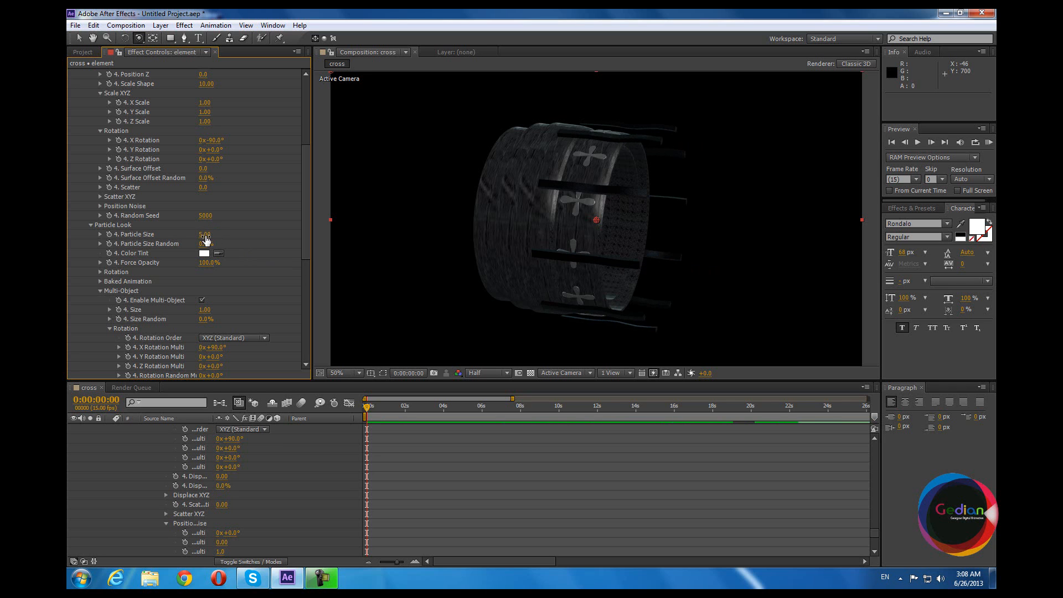
Set Group 4's Particle Count to 50 and inspect the dense bar ring from several angles.
scroll(184, 197, "up", 4)
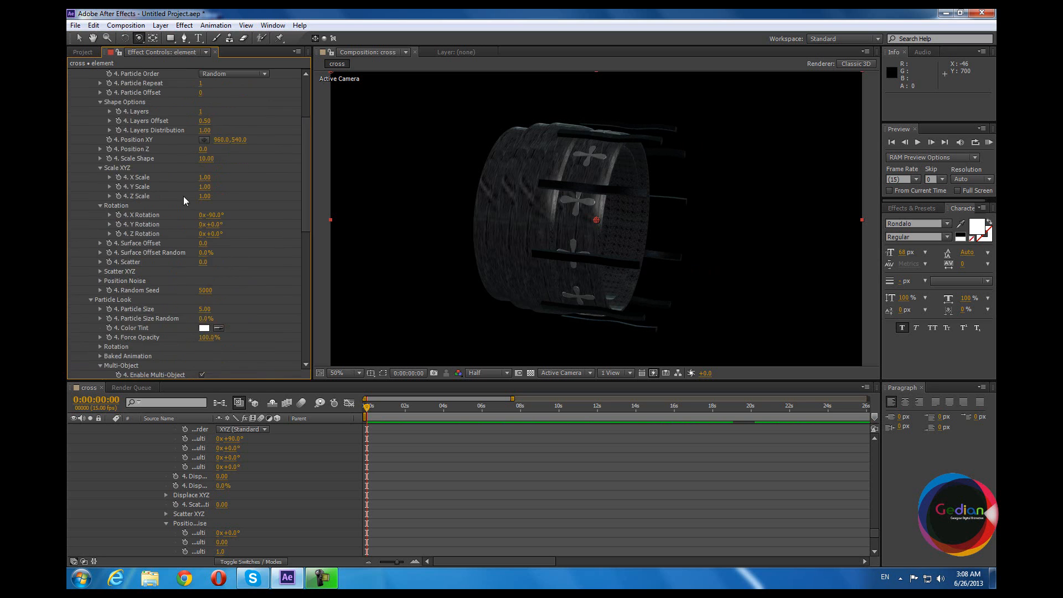
scroll(185, 199, "up", 2)
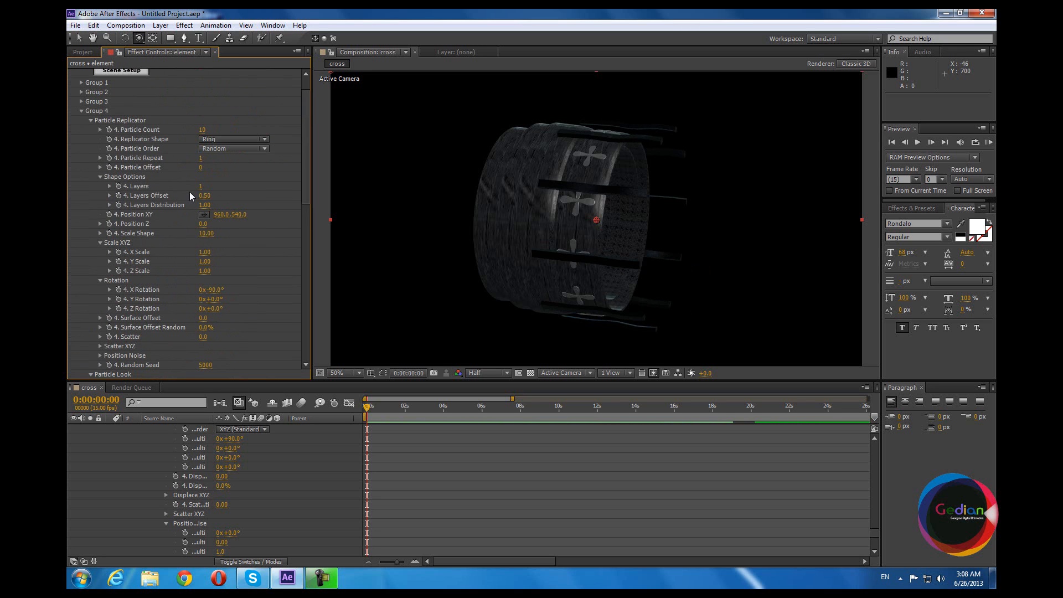
left_click(201, 129)
key("Return")
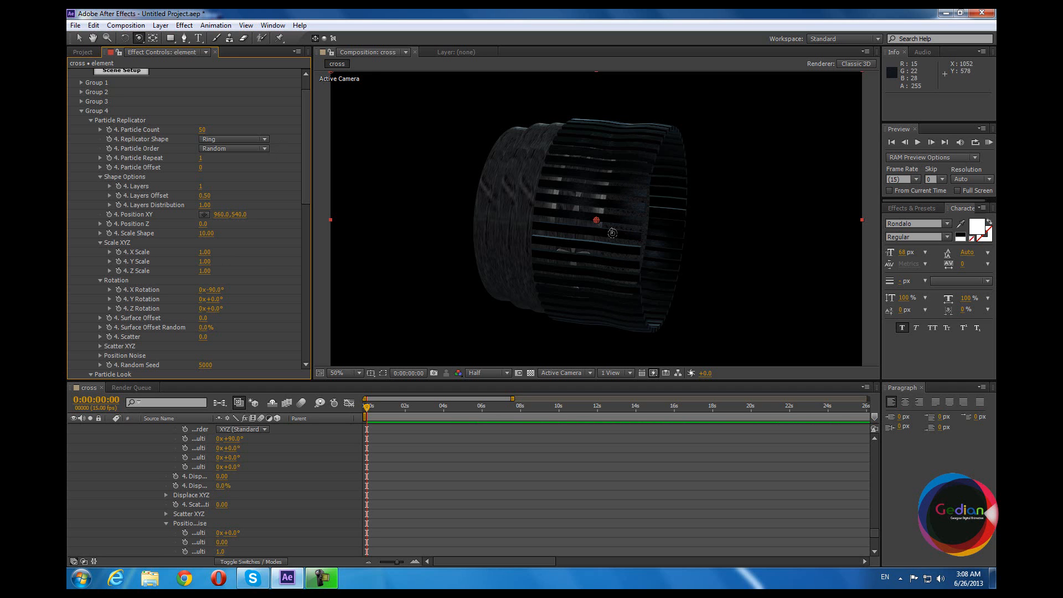
left_click_drag(668, 245, 719, 201)
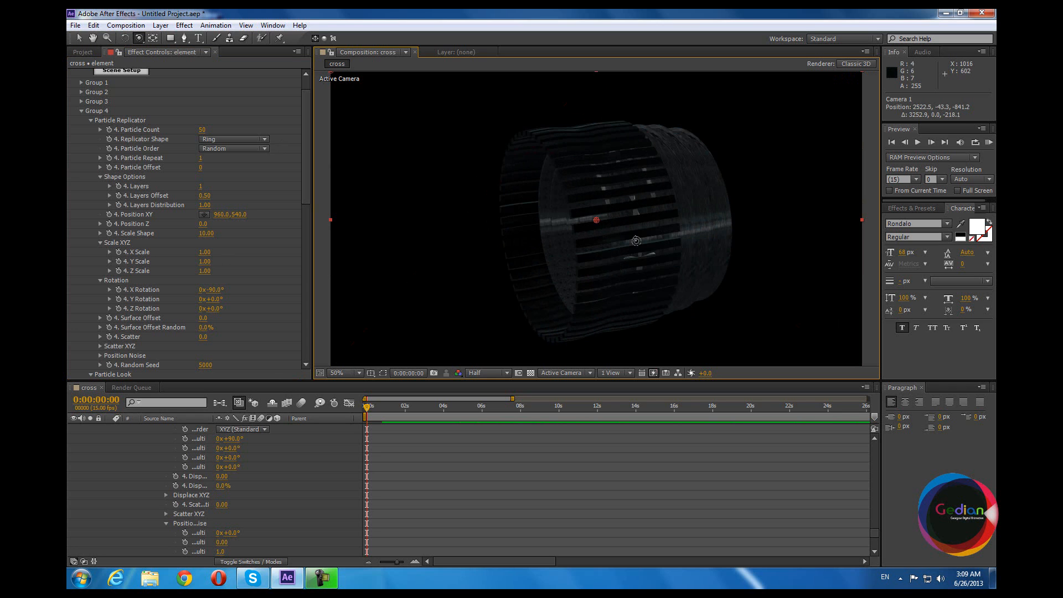
left_click_drag(620, 242, 636, 223)
left_click_drag(650, 264, 665, 244)
Try scattering the Group 4 bars with X Scatter Multi and undo the change.
scroll(202, 276, "down", 3)
scroll(202, 275, "down", 10)
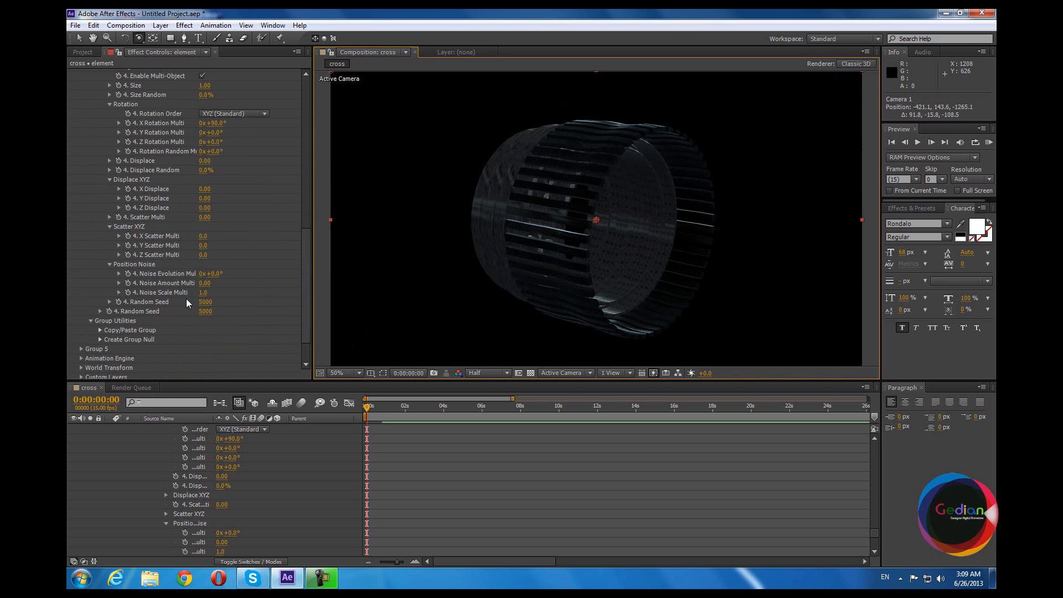
scroll(151, 245, "up", 2)
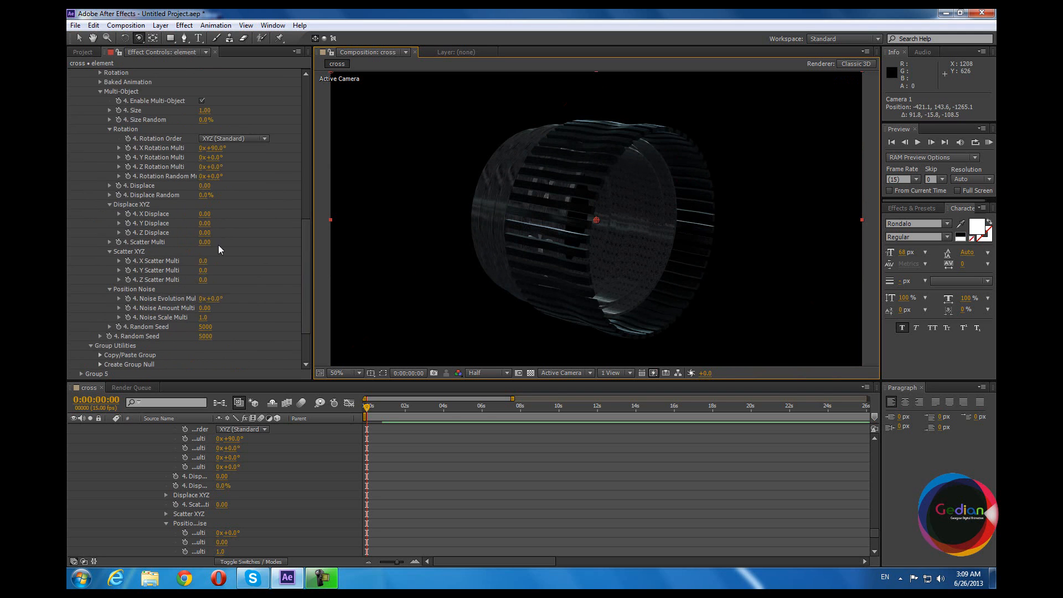
scroll(218, 249, "down", 2)
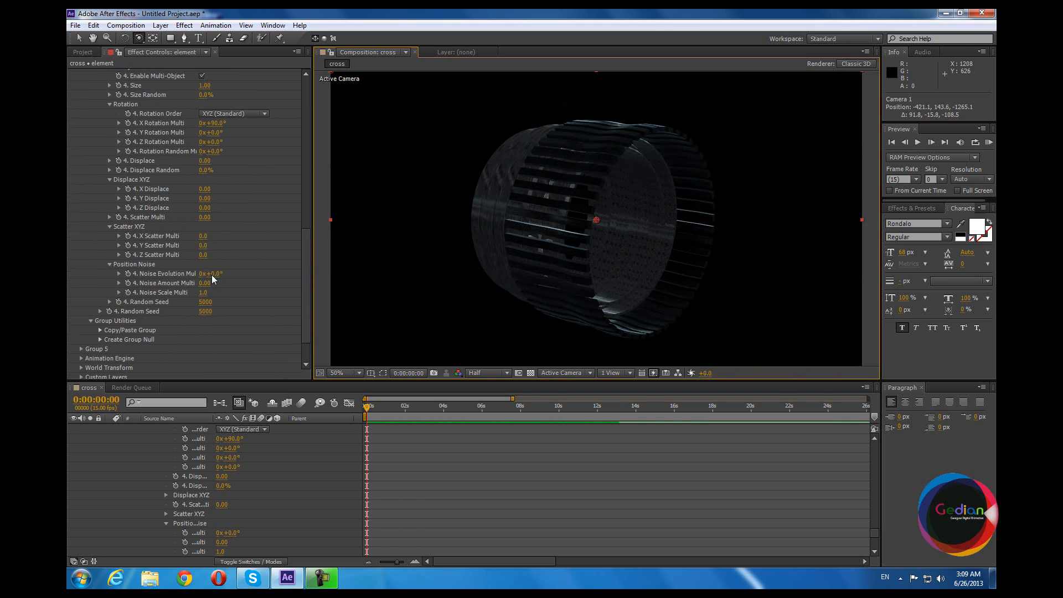
left_click_drag(203, 236, 227, 237)
left_click_drag(325, 217, 287, 370)
key("ctrl+z")
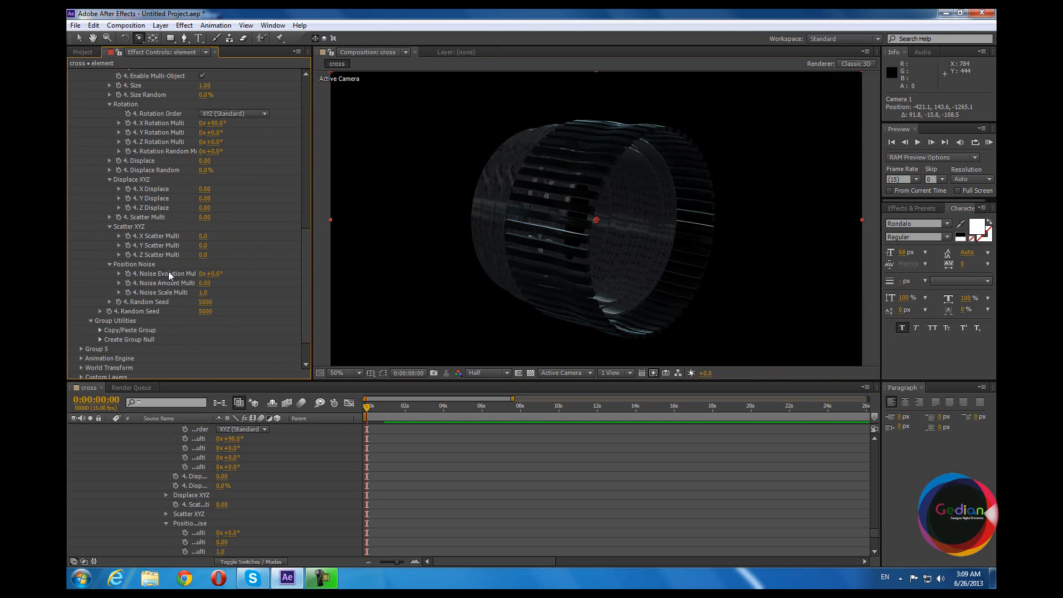
scroll(199, 260, "up", 2)
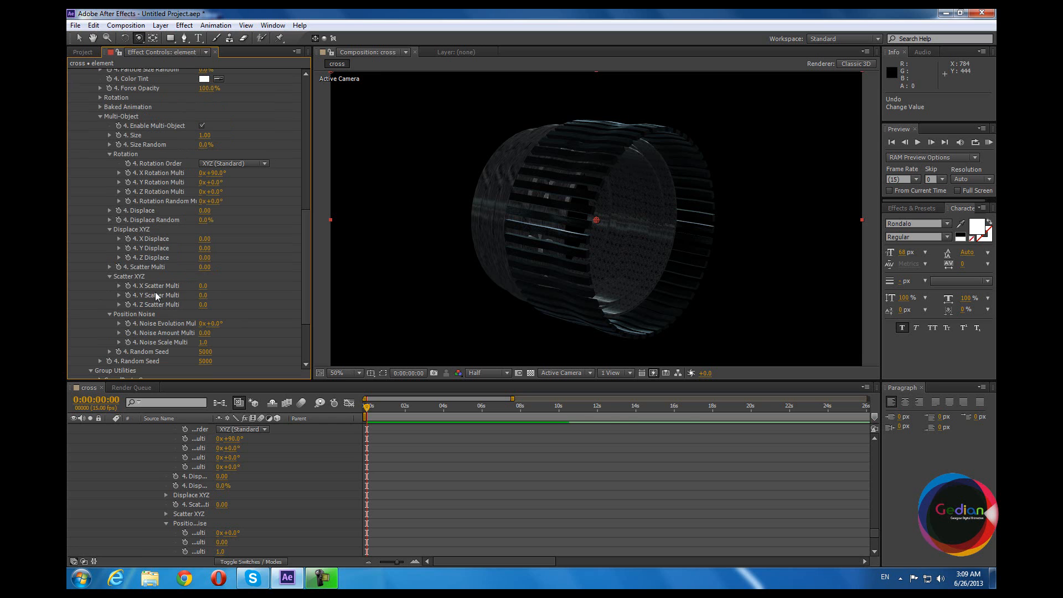
Try scattering the Group 4 bars with X and Z Scatter Multi, undoing each change.
scroll(156, 292, "up", 4)
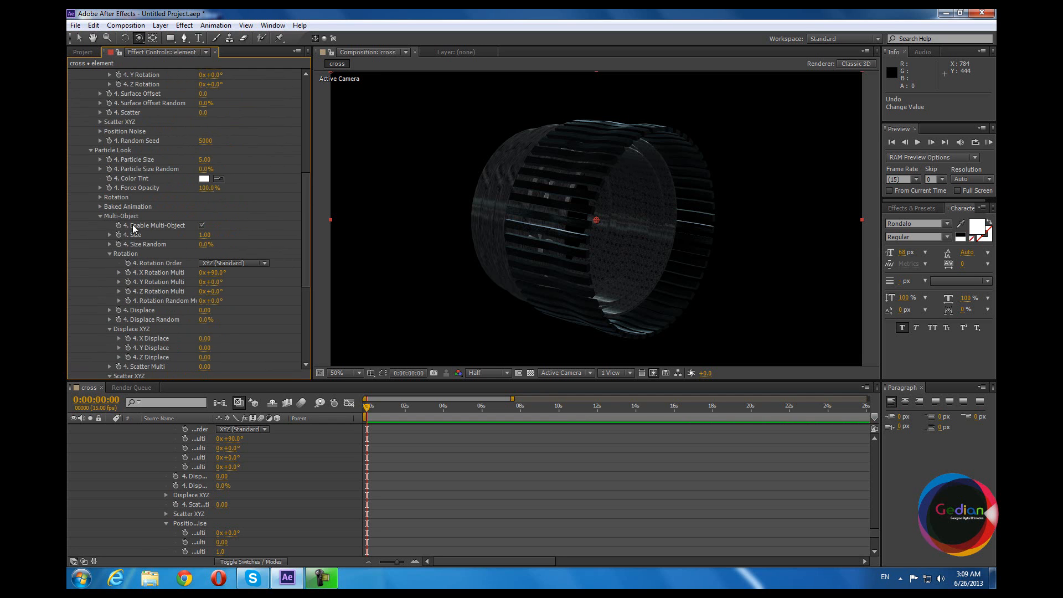
scroll(129, 256, "down", 2)
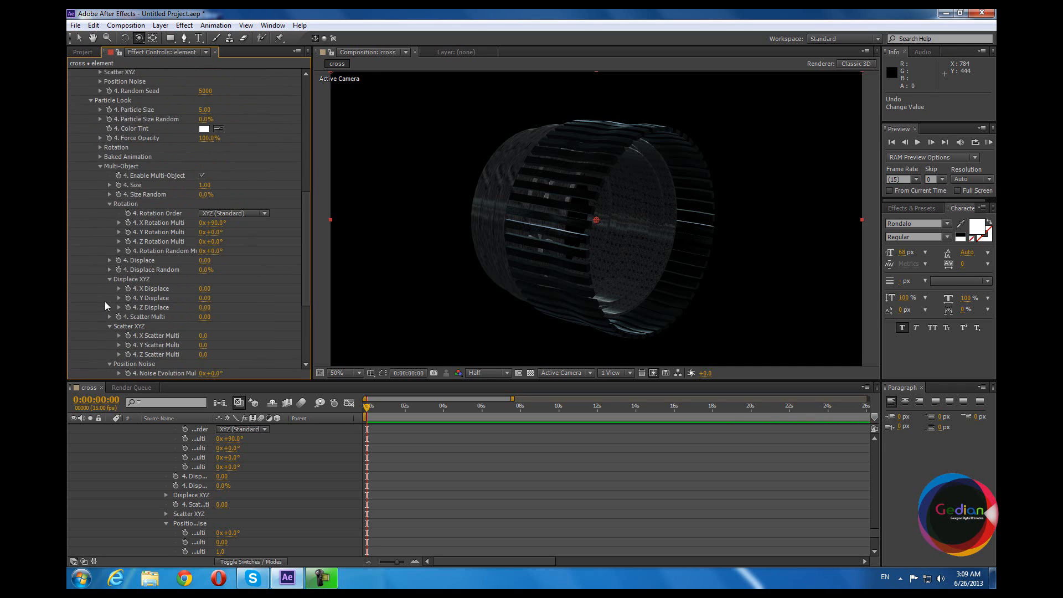
scroll(108, 306, "down", 1)
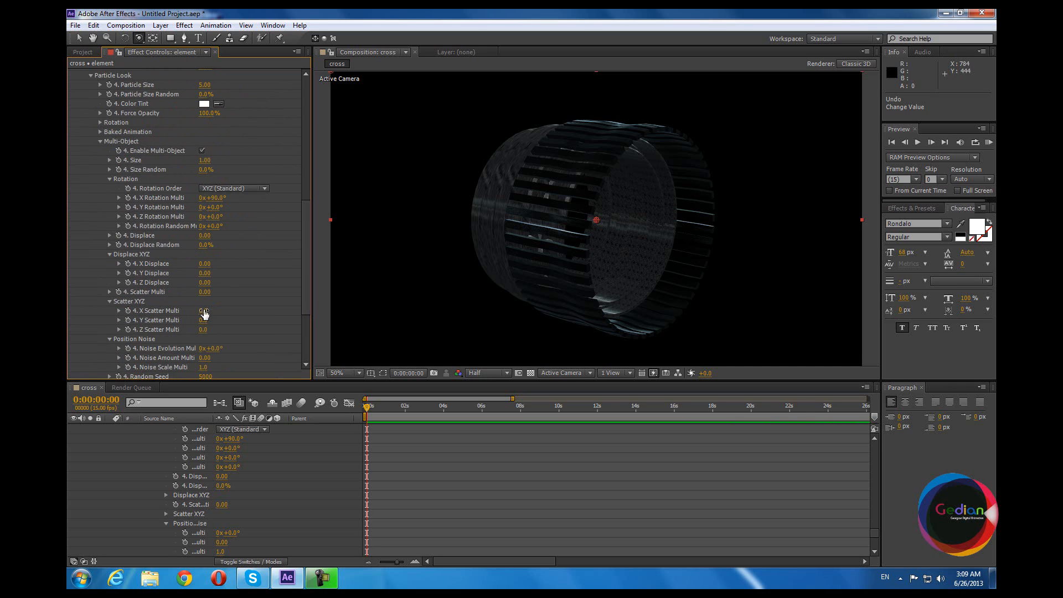
left_click_drag(223, 310, 366, 294)
key("ctrl+z")
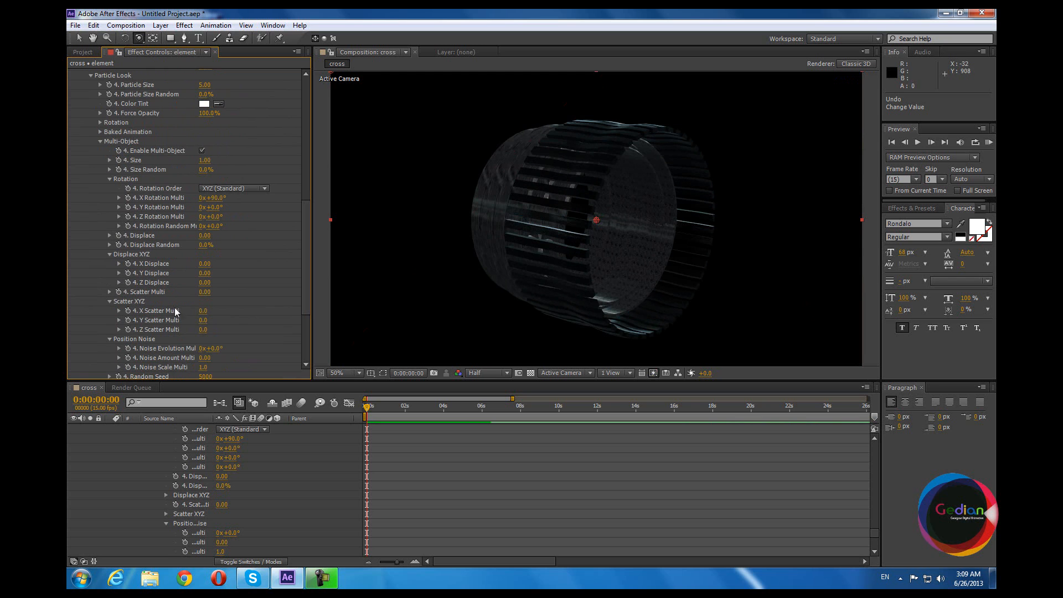
left_click_drag(203, 332, 751, 303)
key("ctrl+z")
left_click_drag(204, 311, 69, 317)
key("ctrl+z")
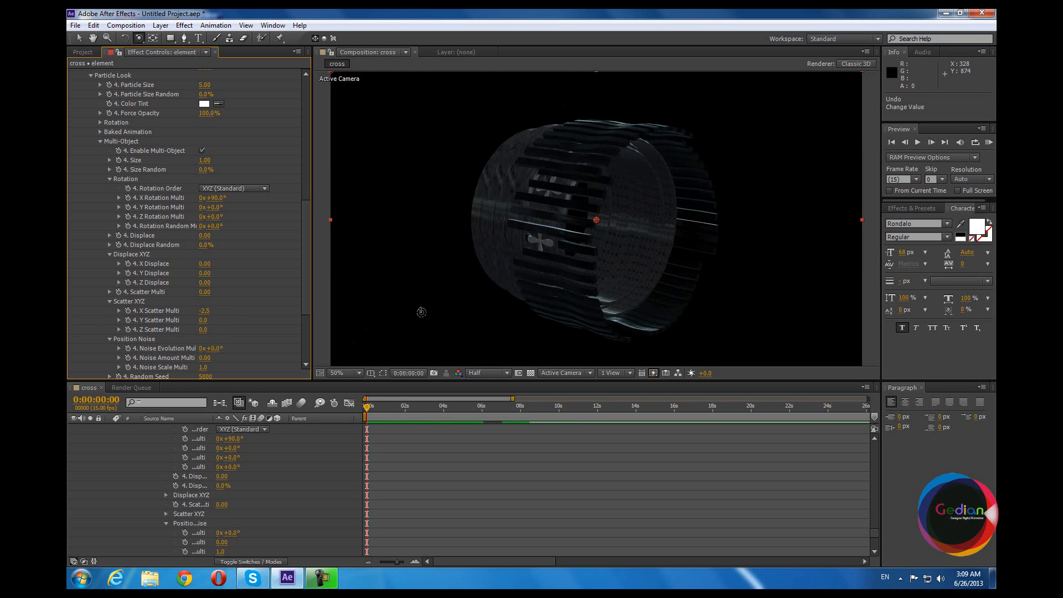
Set Group 4's Scale Shape to 8 and check how the bar ring fits inside the cylinder.
scroll(227, 309, "down", 3)
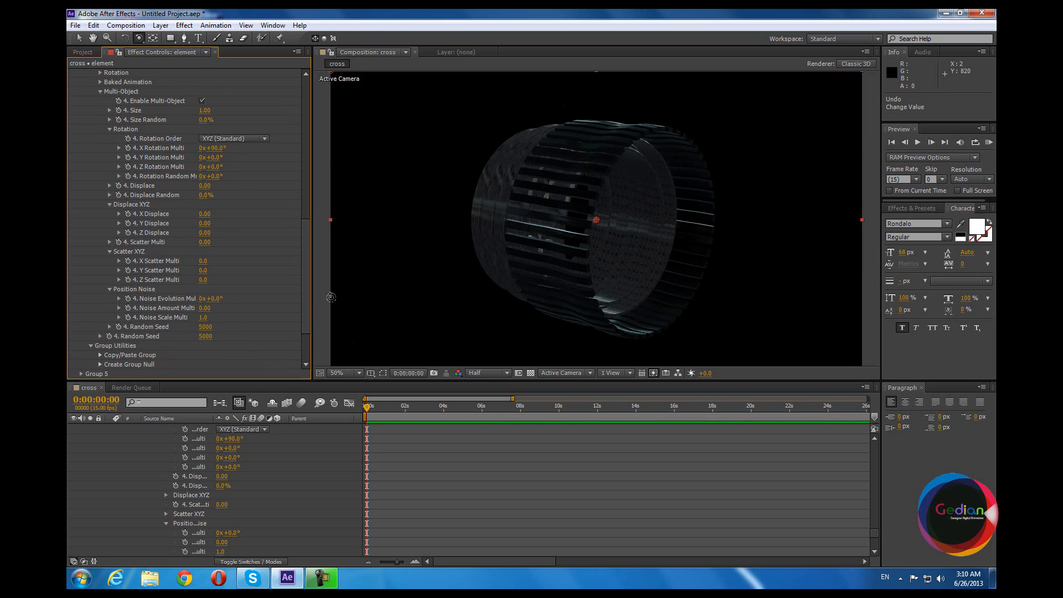
scroll(140, 216, "up", 4)
scroll(167, 223, "up", 1)
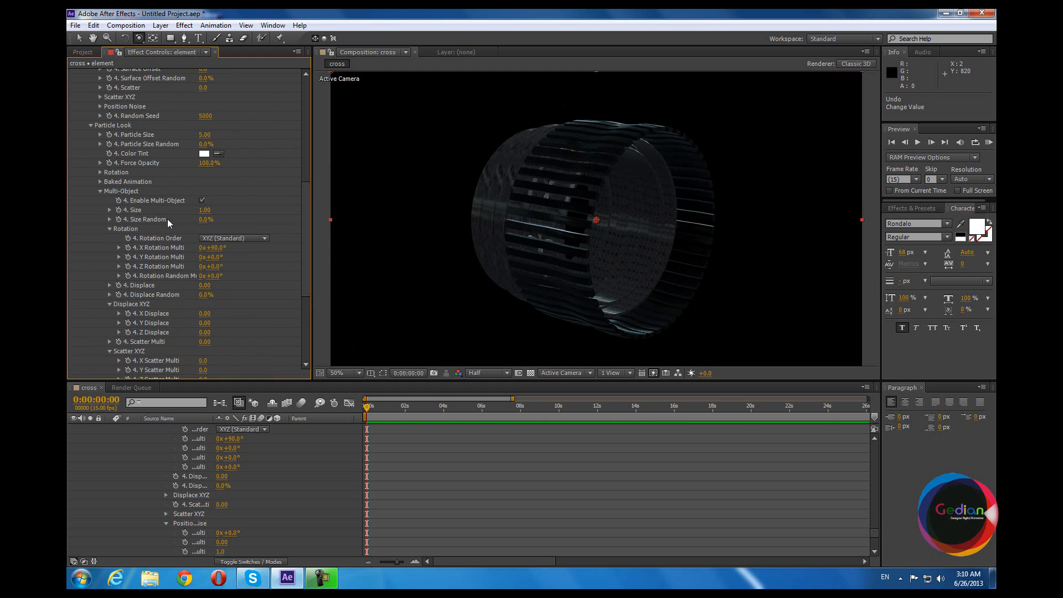
scroll(168, 221, "up", 7)
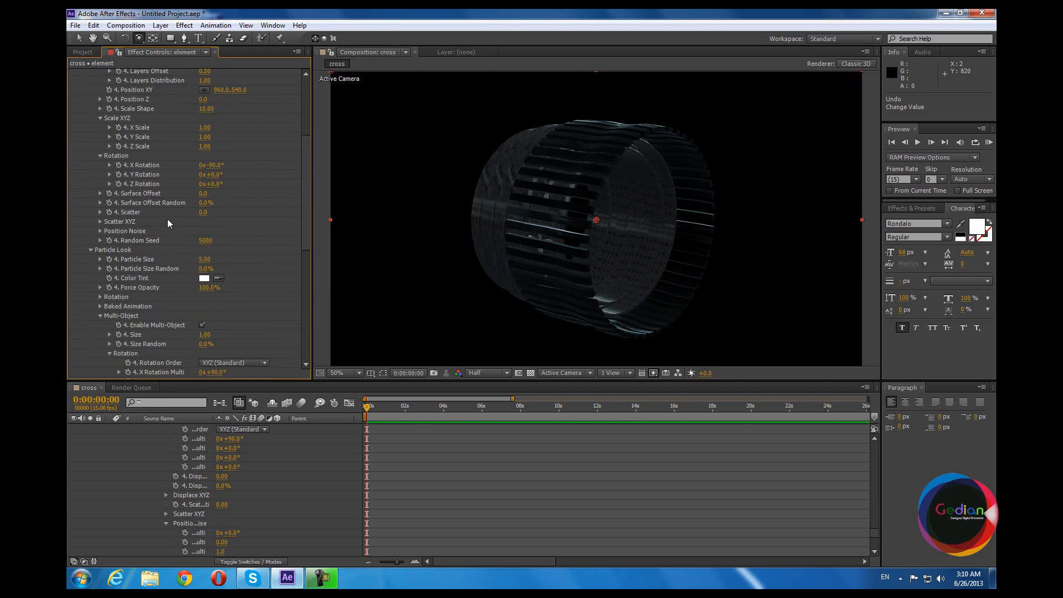
scroll(167, 218, "up", 3)
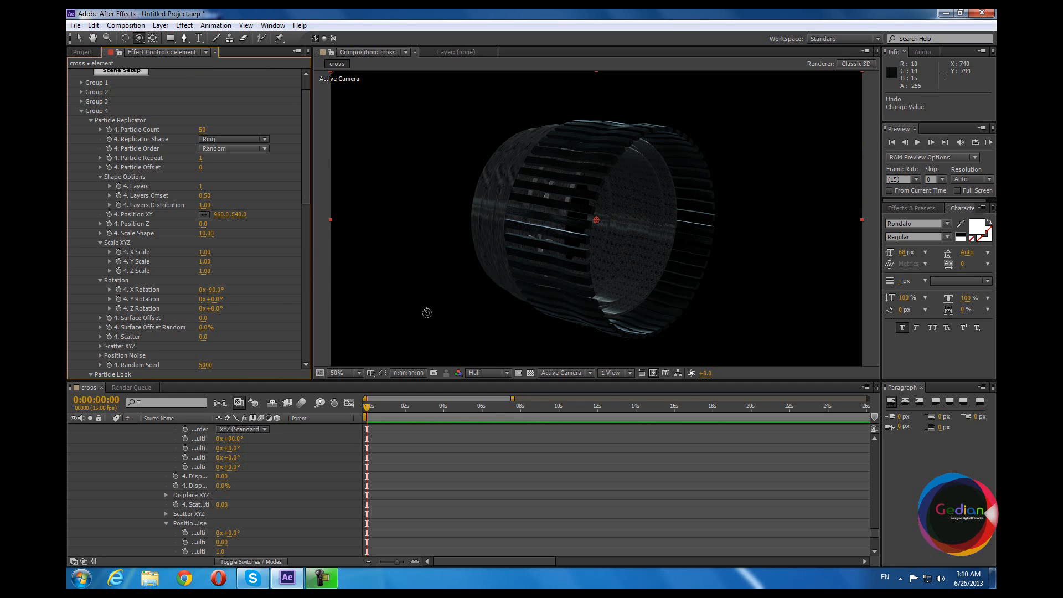
scroll(169, 230, "up", 1)
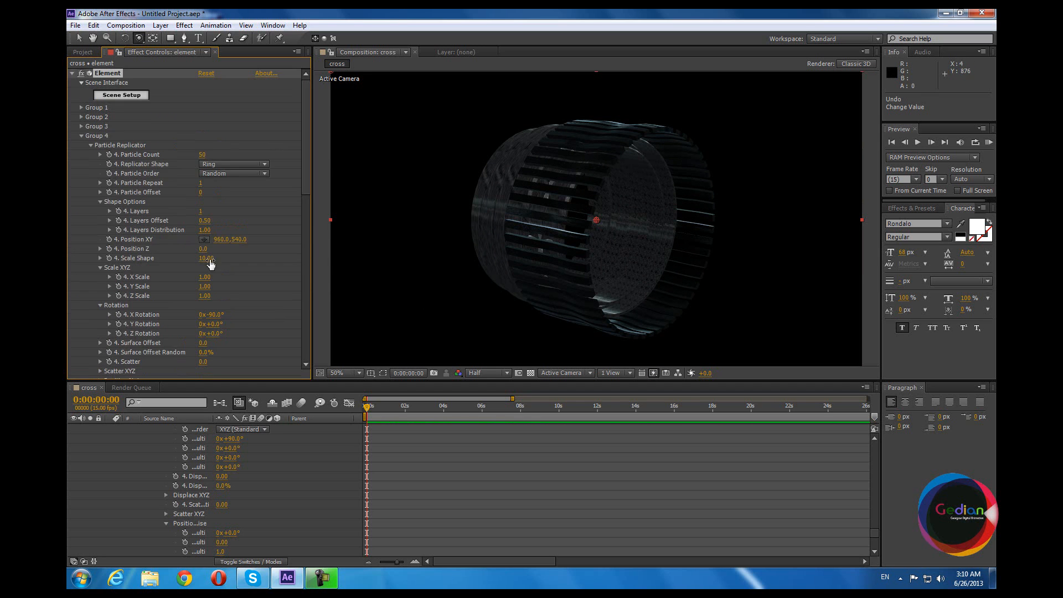
left_click(204, 259)
type("8")
key("Return")
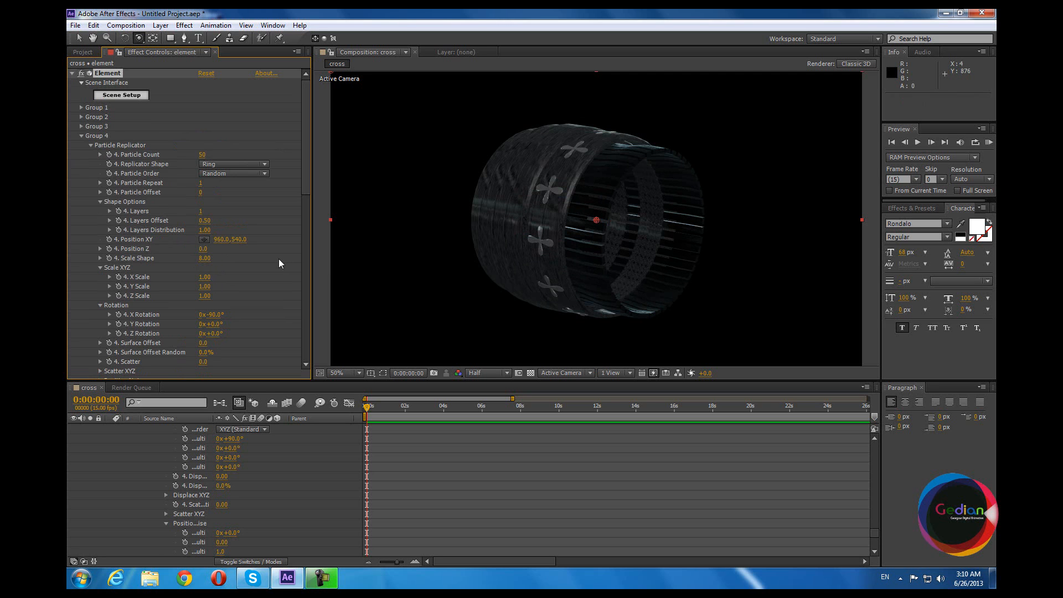
mouse_move(650, 262)
left_mouse_down()
mouse_move(576, 261)
mouse_move(675, 262)
mouse_move(638, 264)
left_mouse_up()
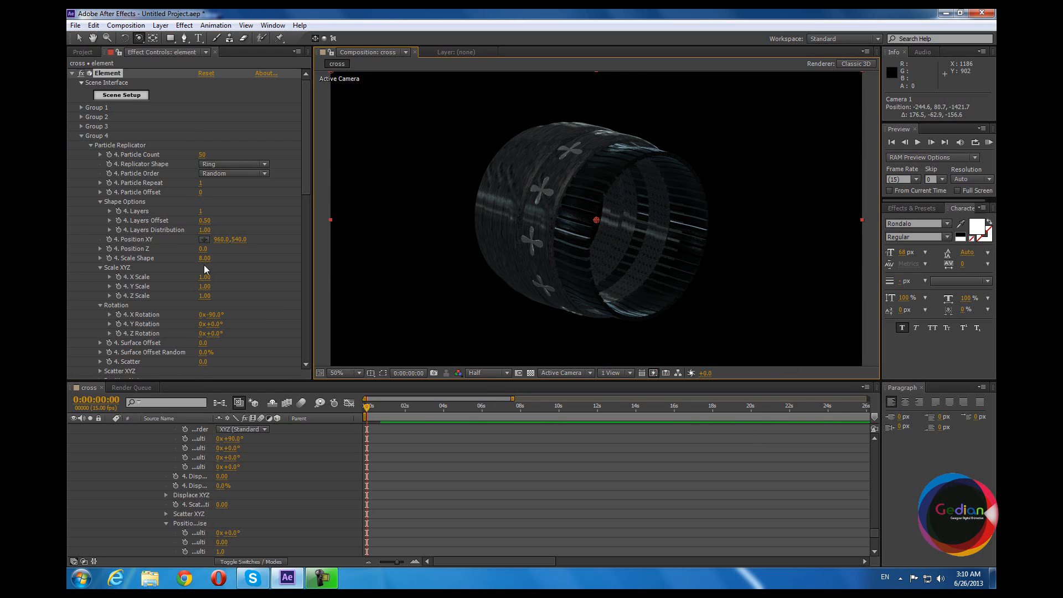
Try a Position Z of -50 for the Group 4 bar ring, settle on -60 and inspect it from several angles.
left_click(203, 249)
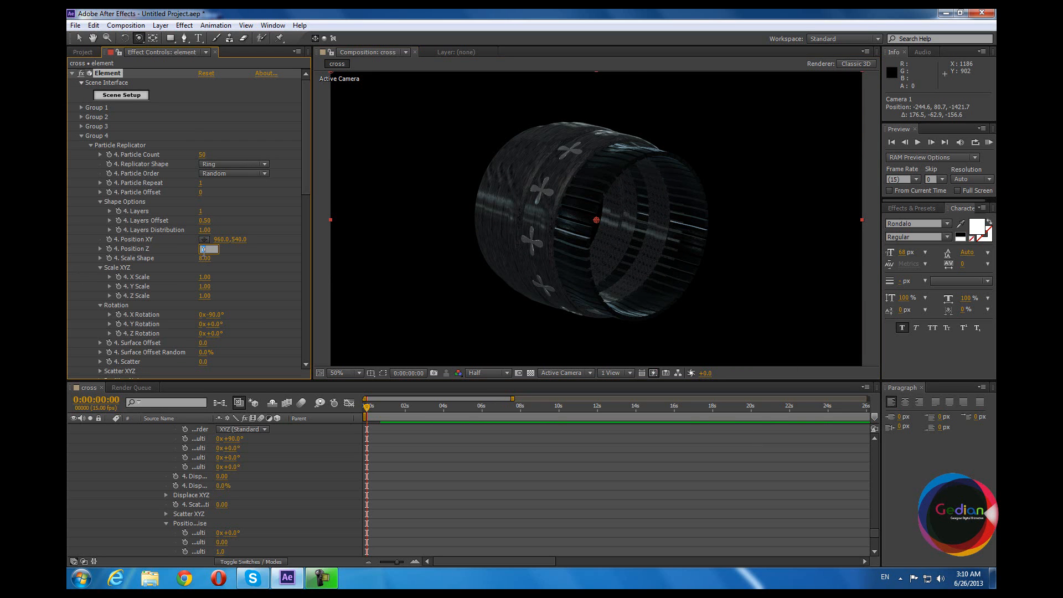
type("-50")
key("Return")
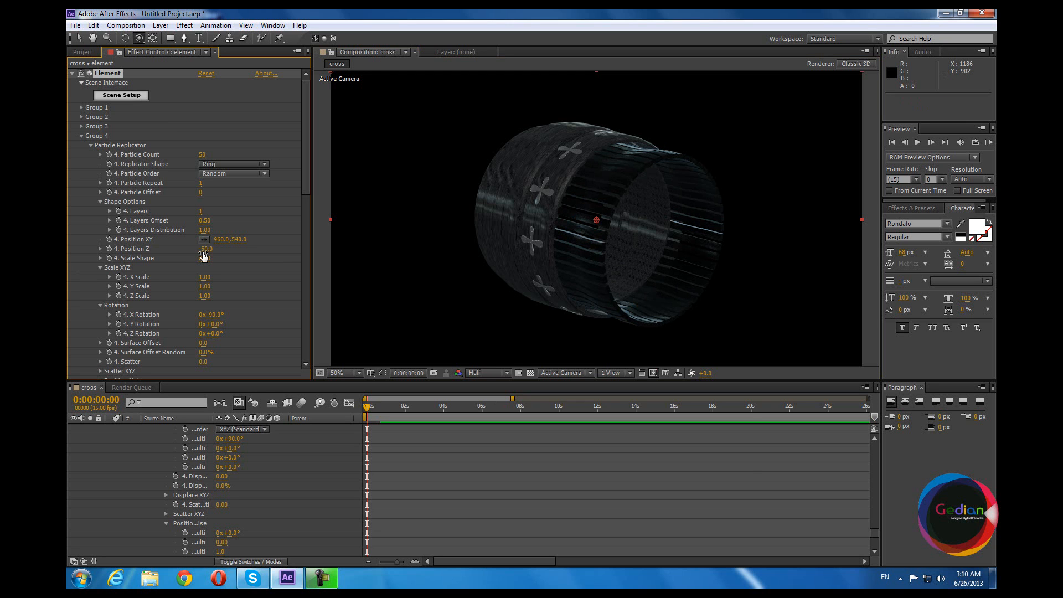
left_click(205, 249)
type("-60")
key("Return")
left_click_drag(638, 256, 517, 245)
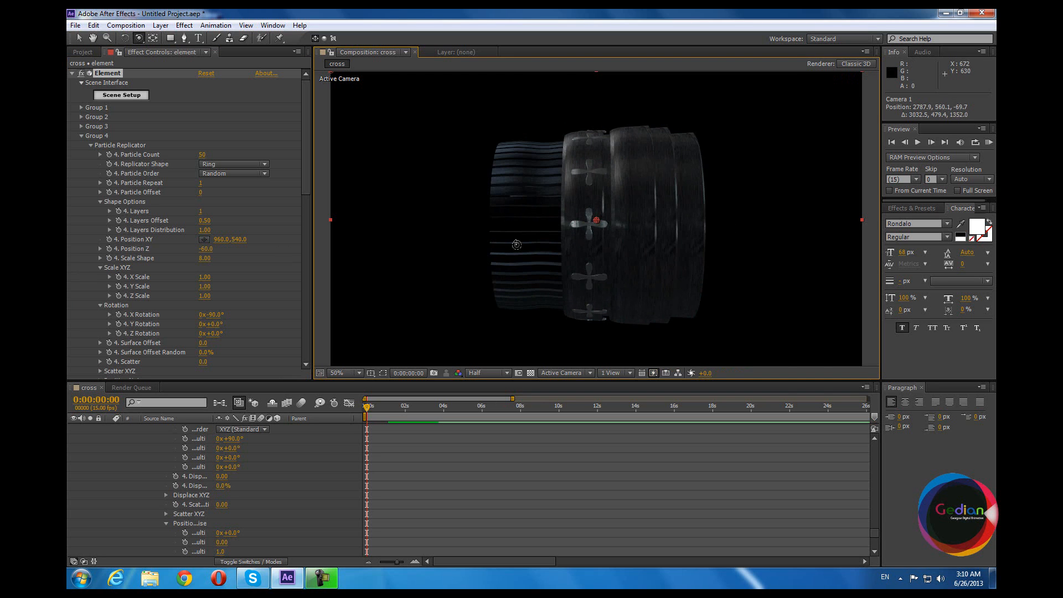
left_click_drag(504, 272, 588, 302)
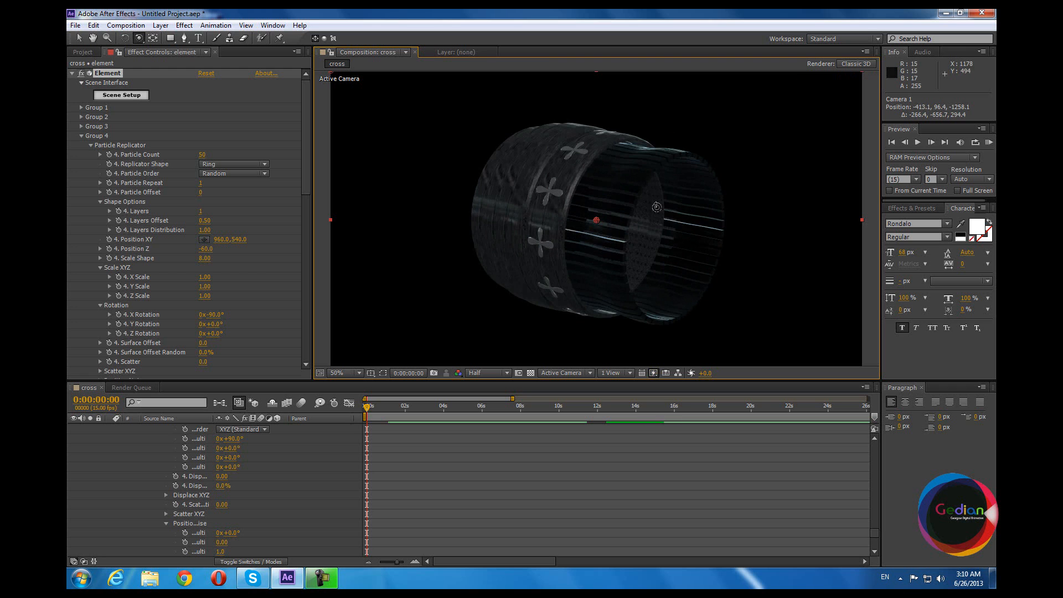
mouse_move(646, 252)
left_mouse_down()
mouse_move(628, 281)
mouse_move(637, 239)
left_mouse_up()
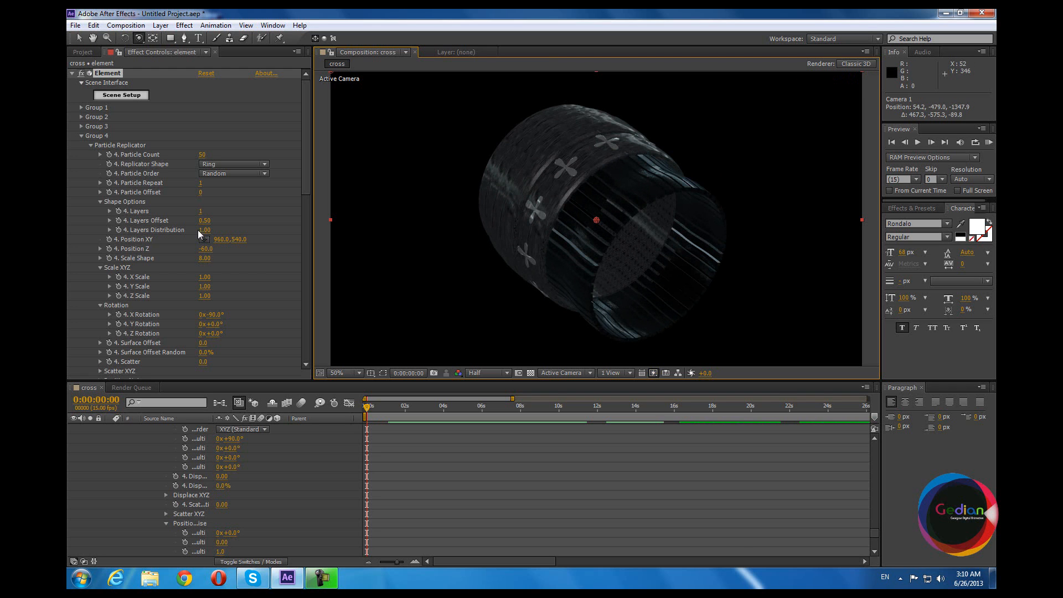
Set Group 4's Particle Count to 60 and check the bar ring from the side.
left_click(202, 154)
type("6")
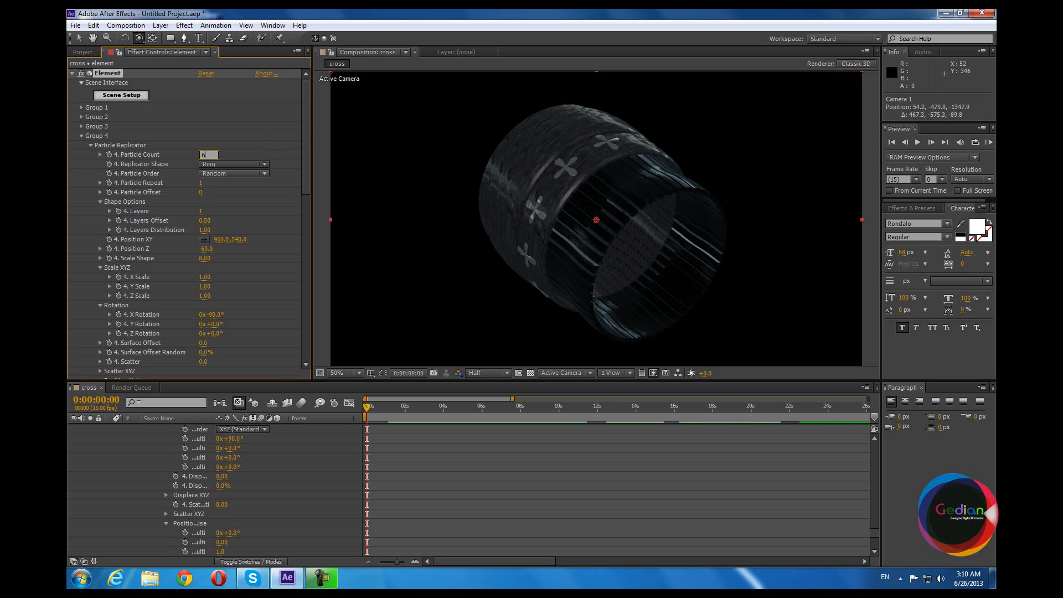
type("0")
key("Return")
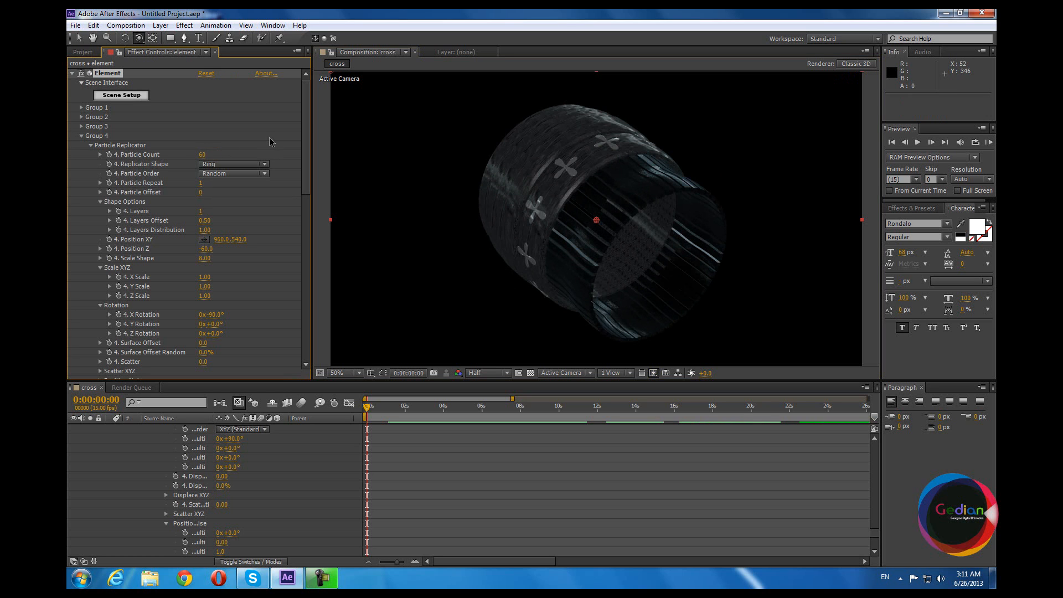
left_click_drag(503, 239, 392, 296)
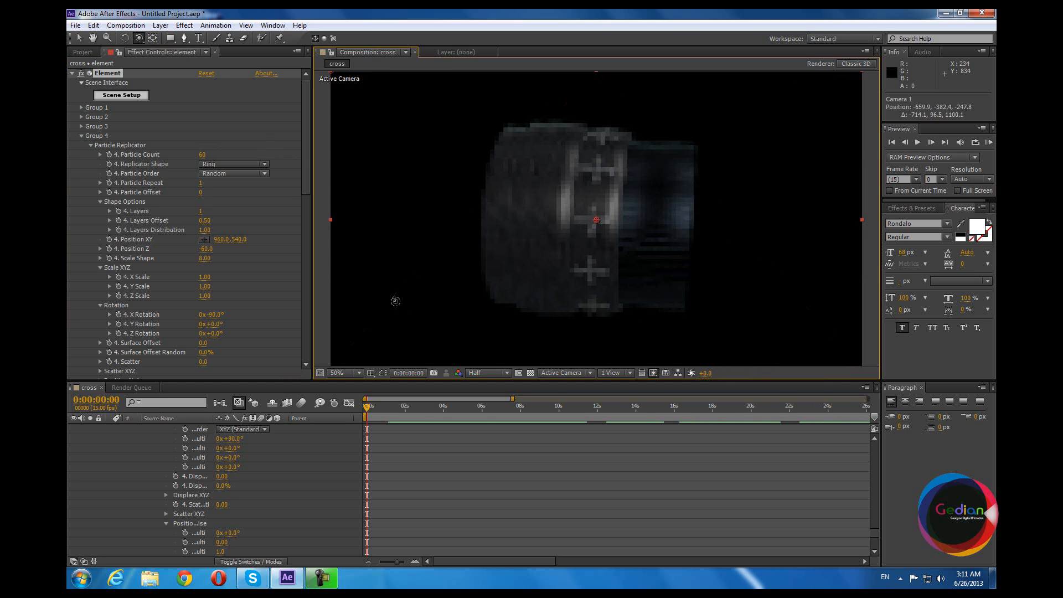
left_click_drag(625, 229, 536, 308)
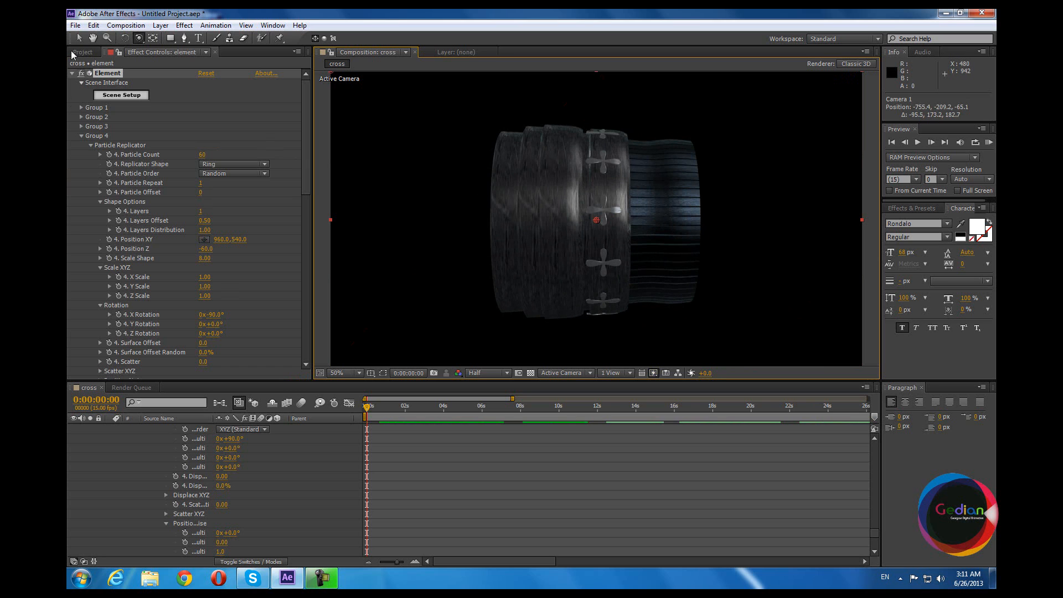
Bring the camera closer to the side of the cylinder by tracking it along Z.
left_click_drag(139, 38, 173, 74)
left_click_drag(502, 300, 577, 123)
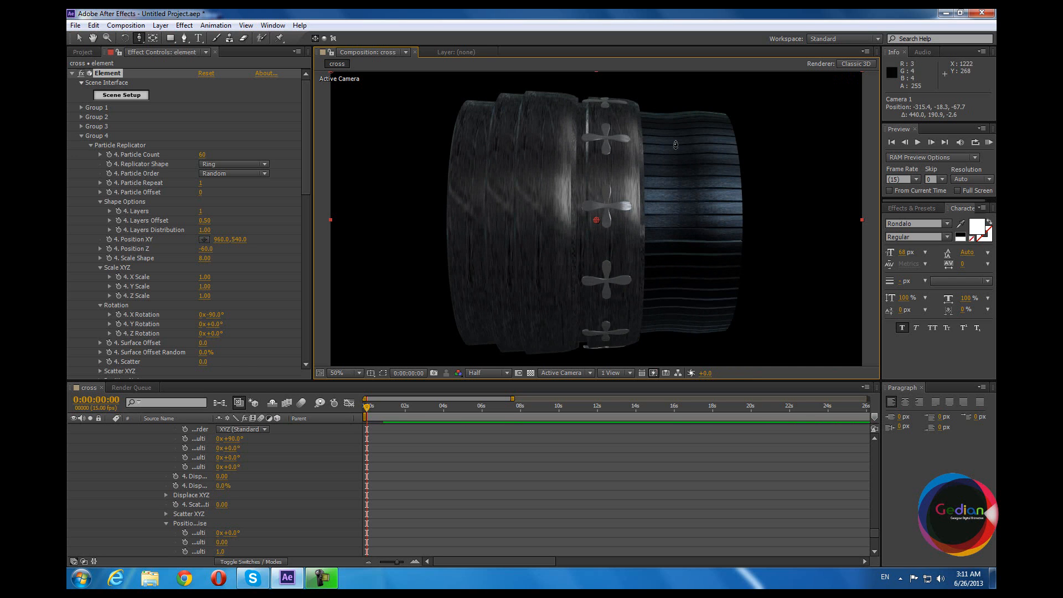
left_click_drag(619, 226, 581, 129)
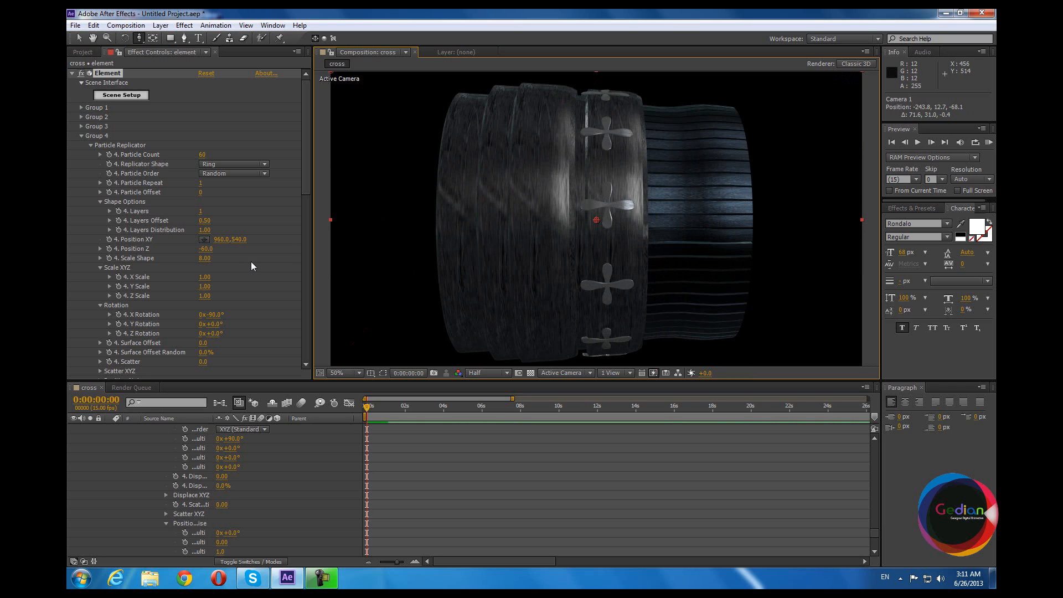
Try Position Z values of -100 and -110 for the Group 2 ring and settle on -105.
left_click(81, 135)
left_click(82, 118)
left_click(205, 186)
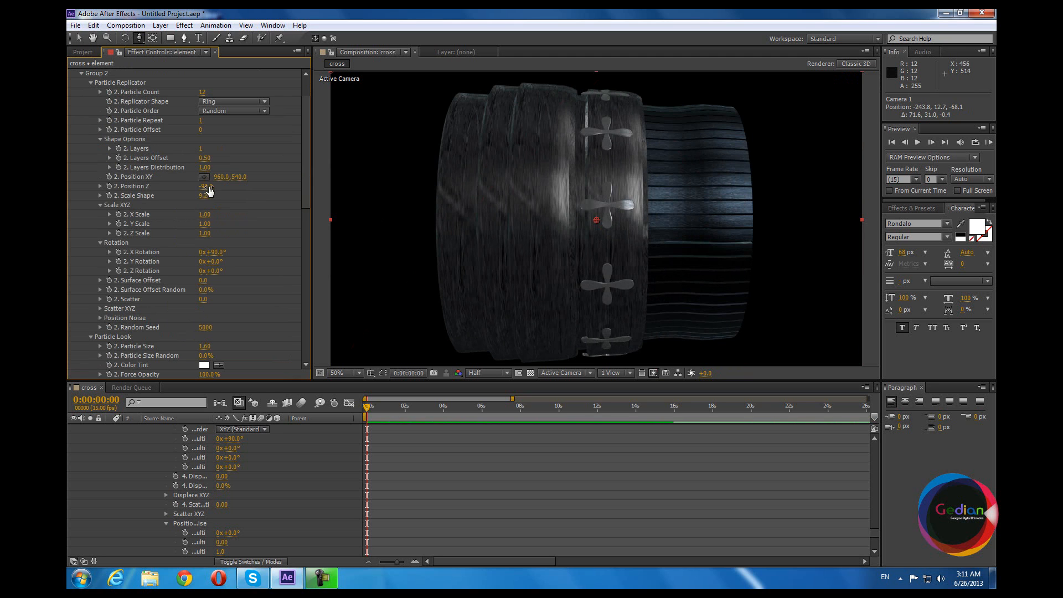
type("-100")
key("Return")
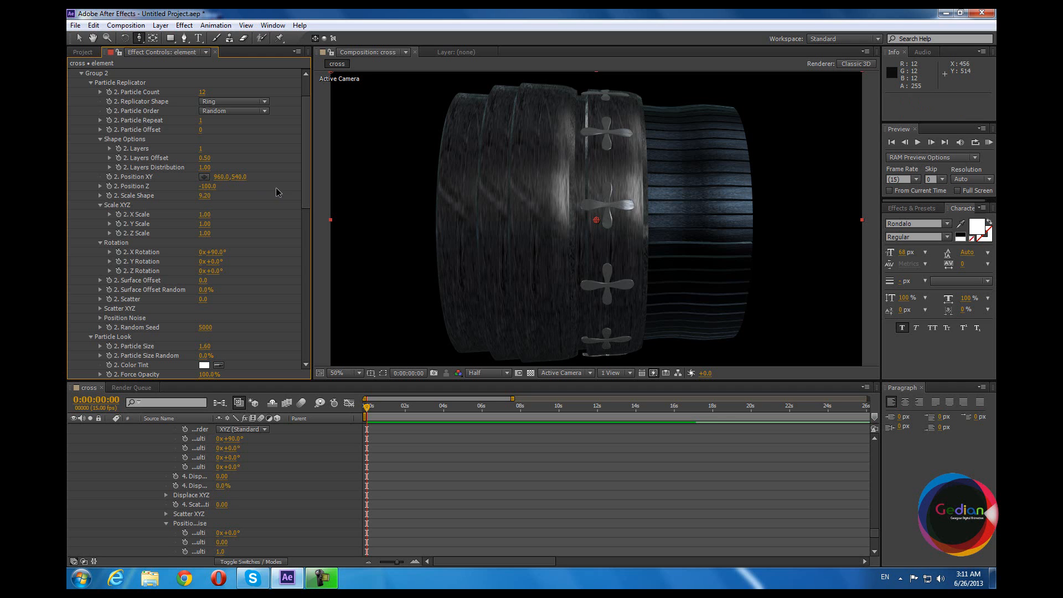
left_click(207, 186)
type("-110")
key("Return")
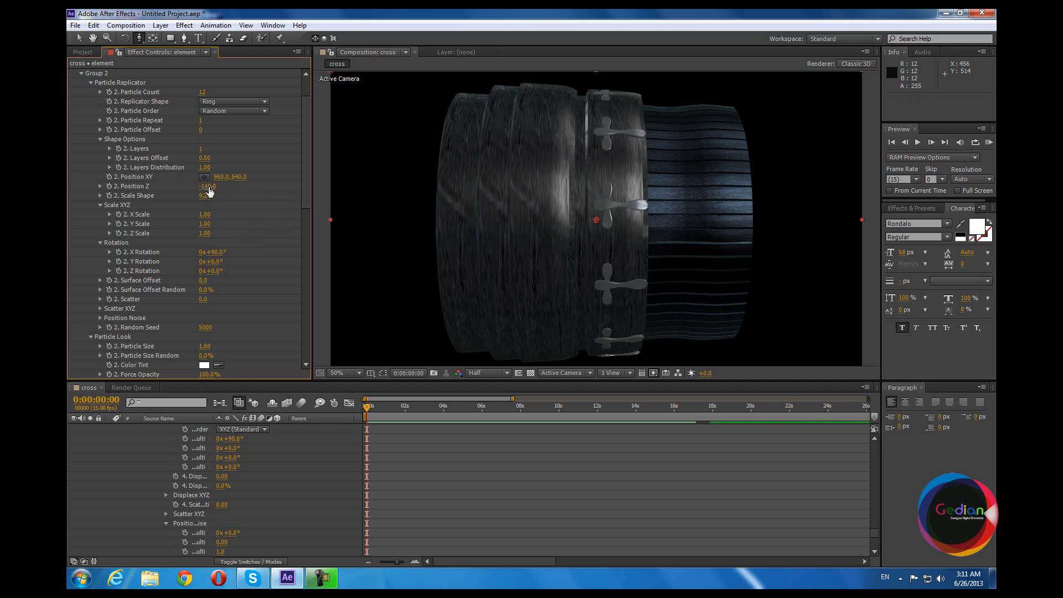
left_click(208, 188)
type("5")
key("Return")
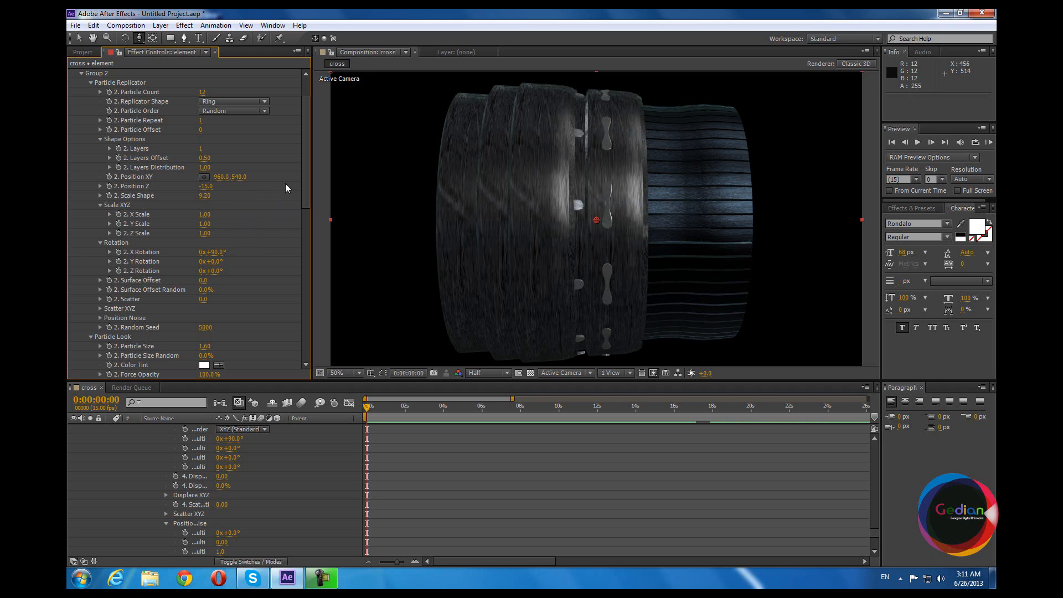
left_click(208, 188)
key("Return")
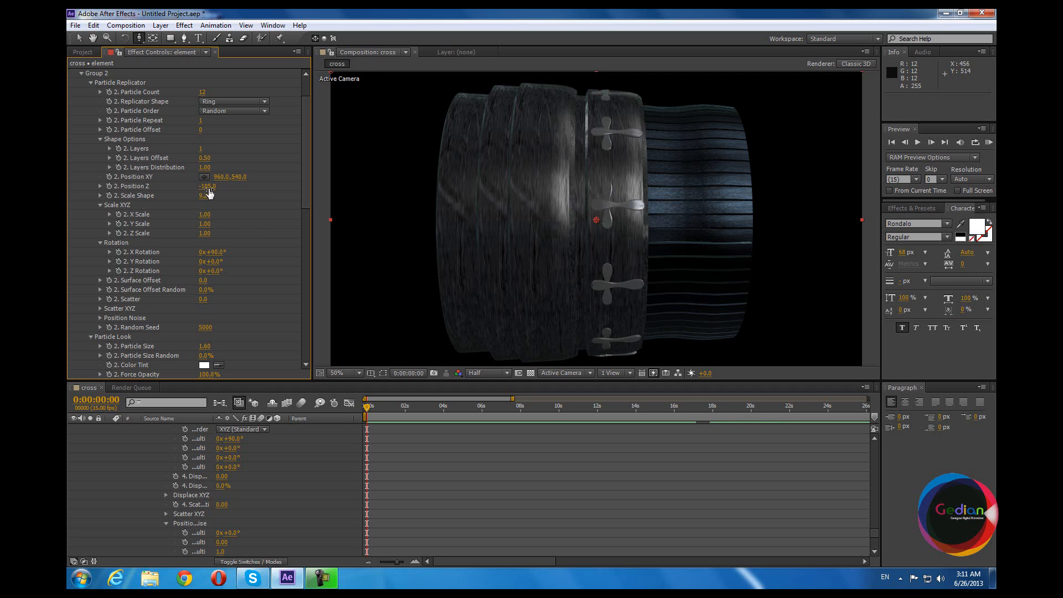
left_click(207, 187)
Set Group 3's Position Z to -105 to line its ring up with Group 2.
scroll(70, 109, "up", 1)
left_click(83, 98)
left_click(82, 126)
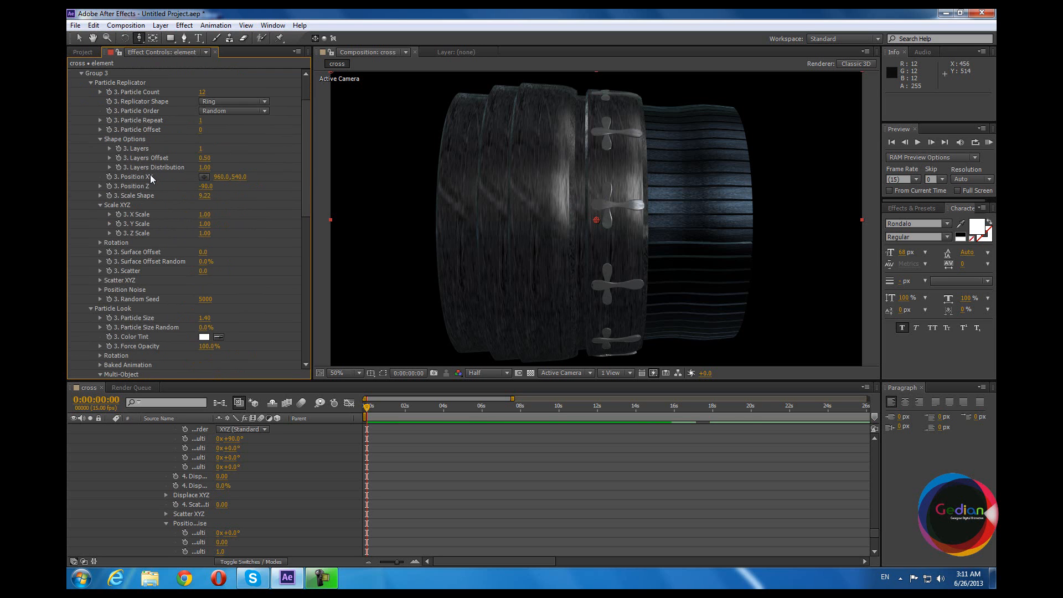
left_click(206, 186)
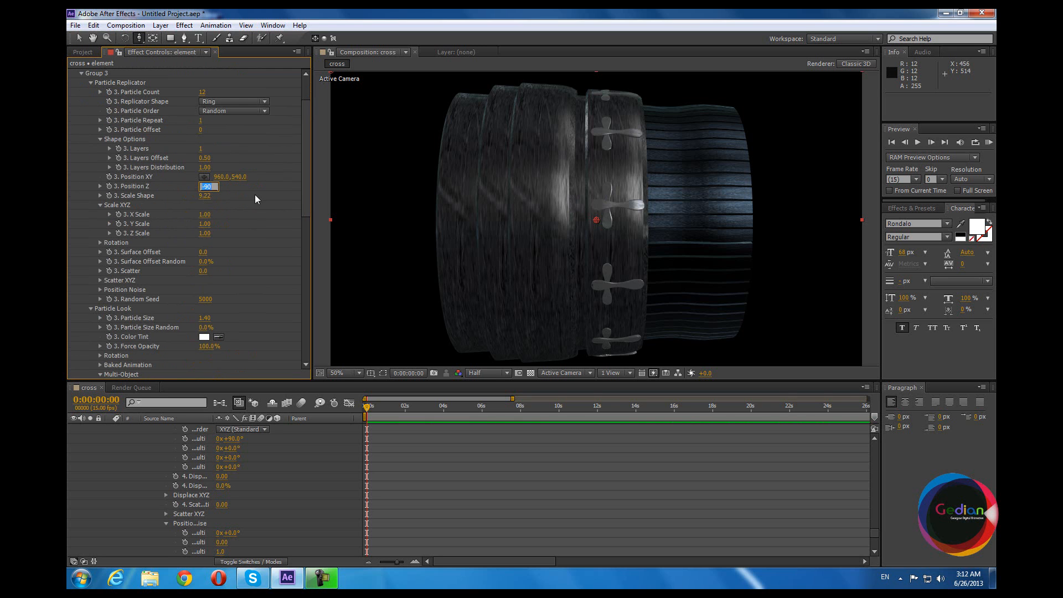
type("-105")
key("Return")
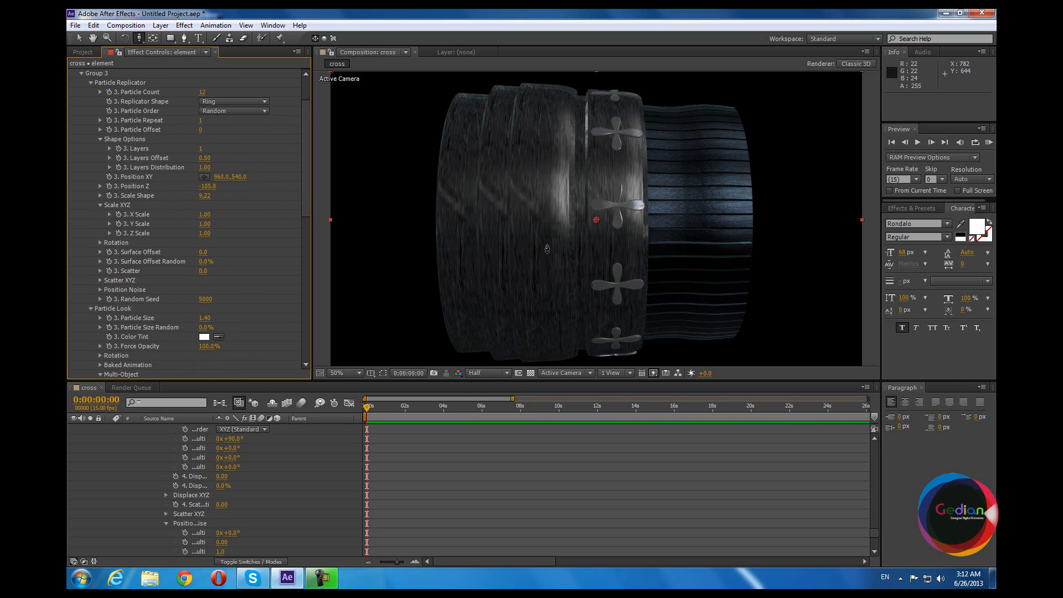
Try a Particle Size of 1 for Group 3 and settle on 1.20.
scroll(226, 268, "down", 2)
left_click(205, 268)
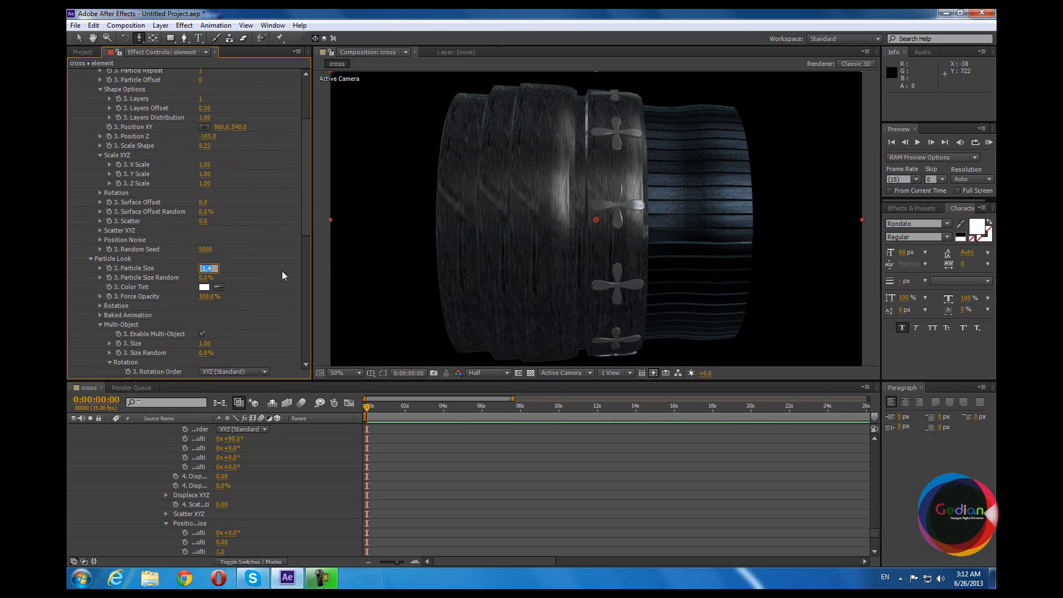
type("1.")
key("Return")
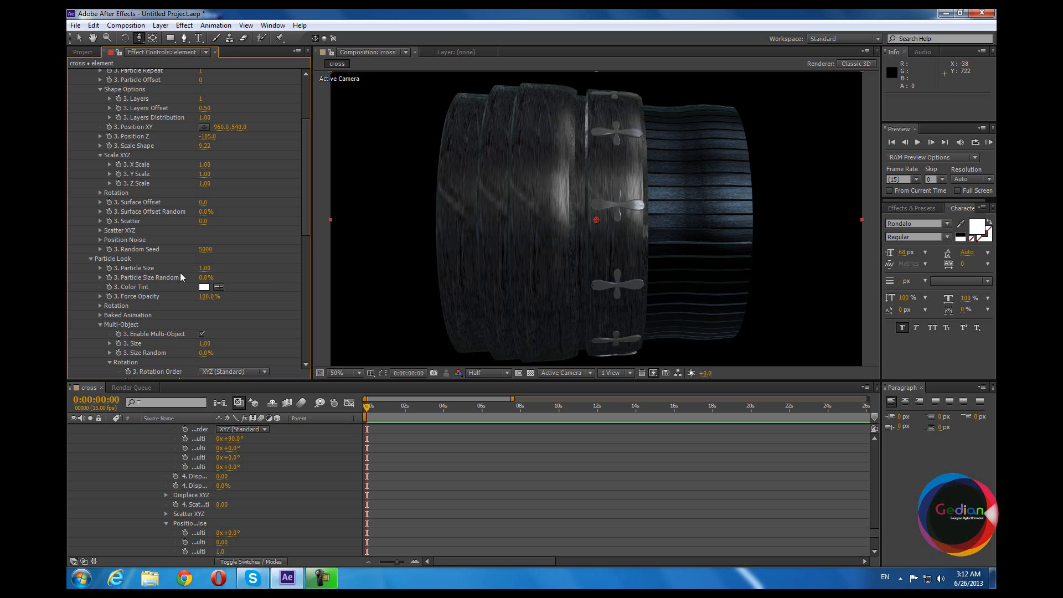
left_click(206, 271)
key("Return")
Set the Particle Size of the Group 2 ring to 1.40.
scroll(209, 254, "up", 4)
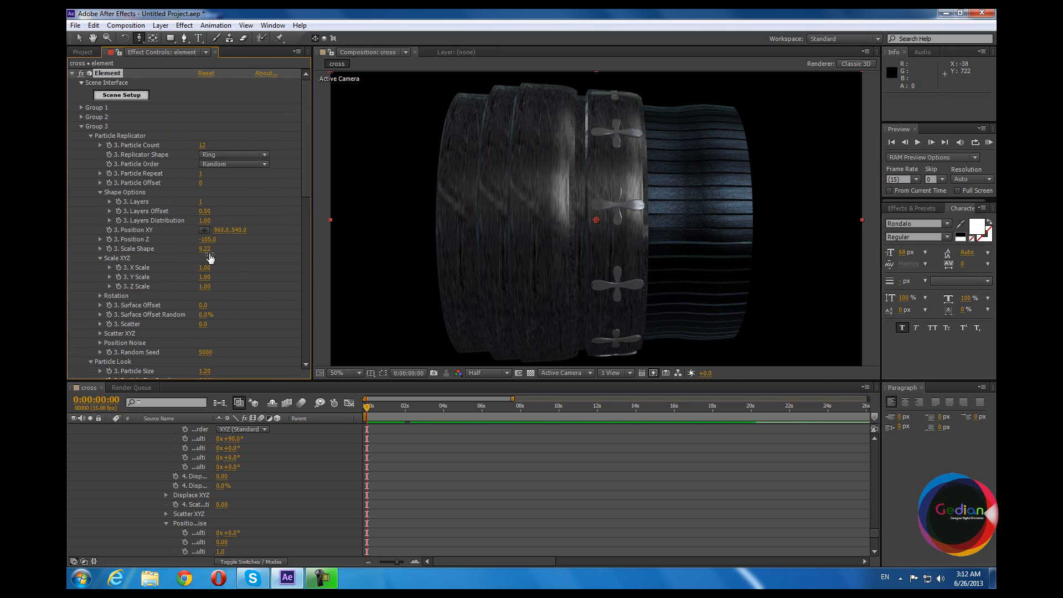
left_click(81, 116)
scroll(202, 237, "down", 2)
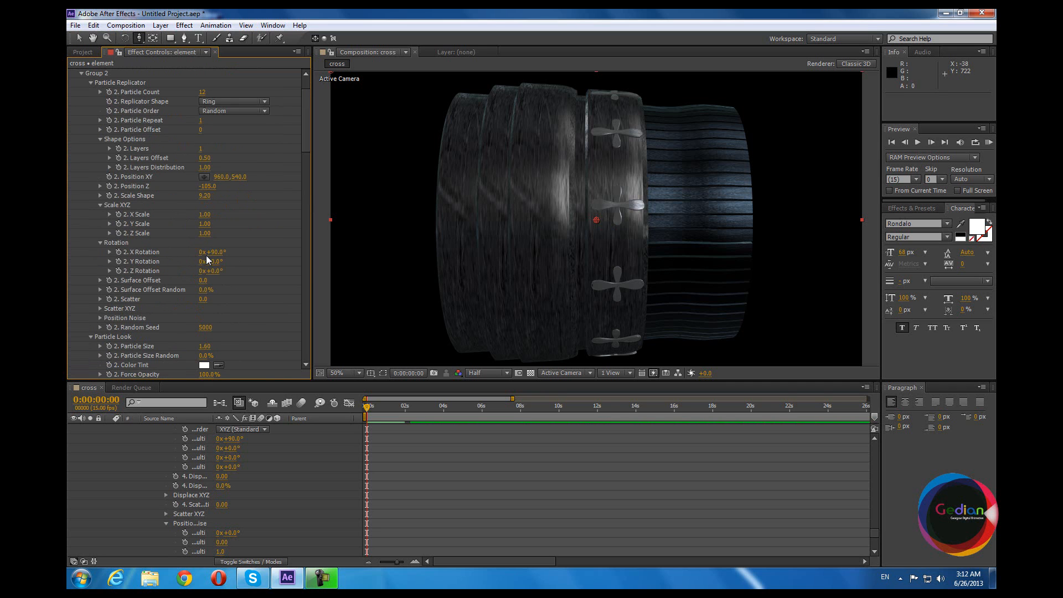
scroll(211, 335, "down", 3)
left_click(205, 272)
type("1.2")
key("Return")
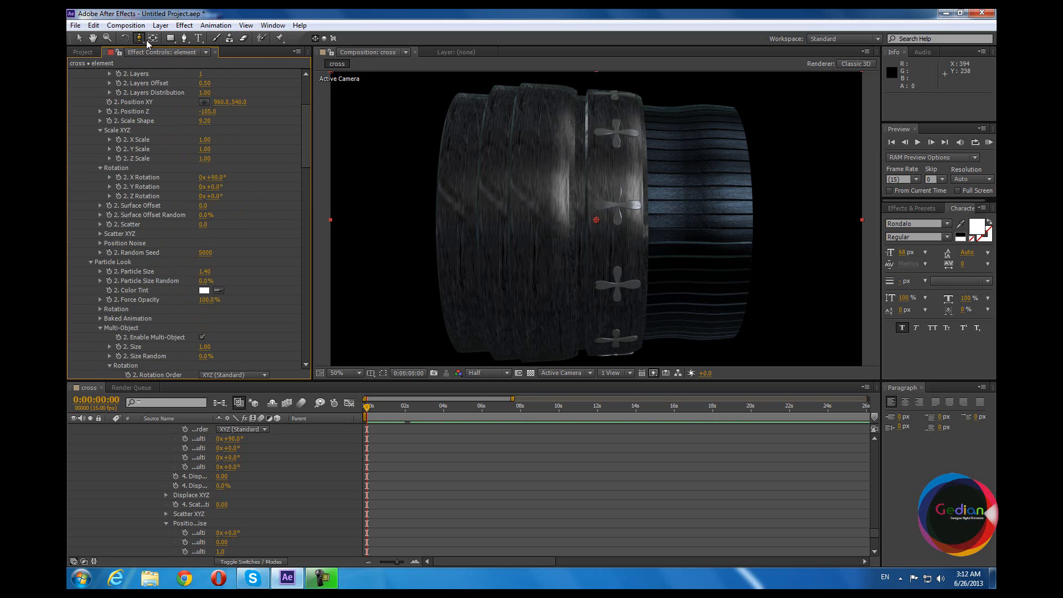
Orbit around the cylinder and move the camera close to one cross to examine how its two bars fit together.
left_click_drag(139, 38, 166, 46)
left_click_drag(587, 235, 510, 207)
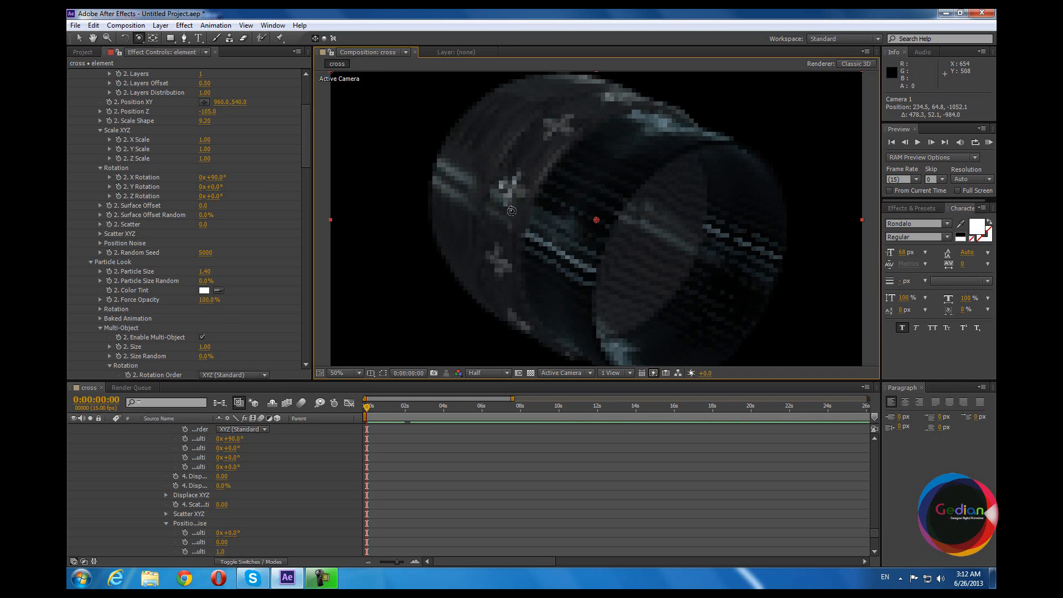
left_click_drag(519, 252, 651, 242)
left_click_drag(593, 304, 616, 308)
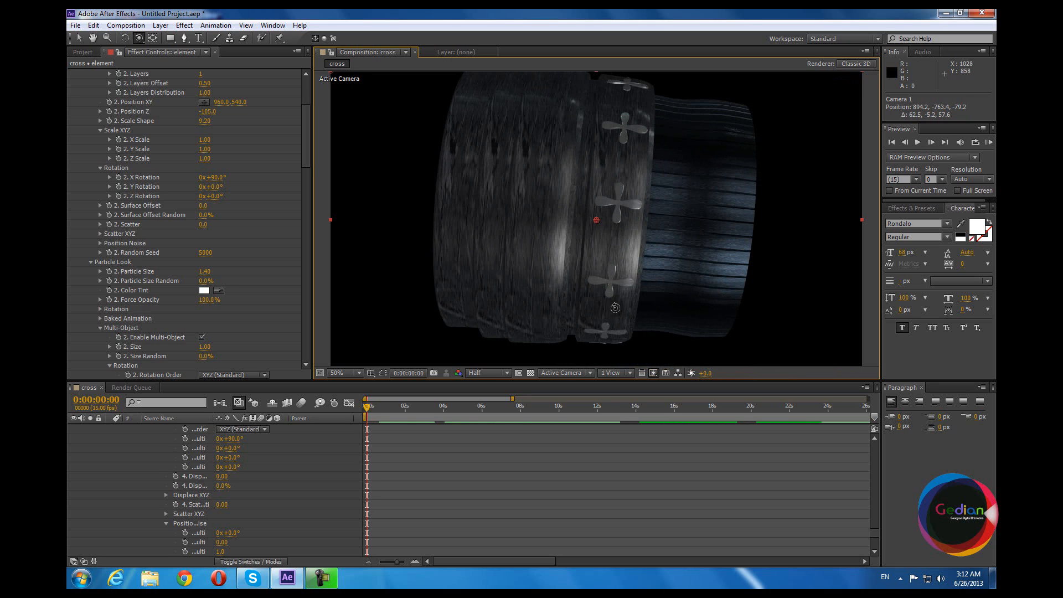
left_click_drag(642, 255, 636, 235)
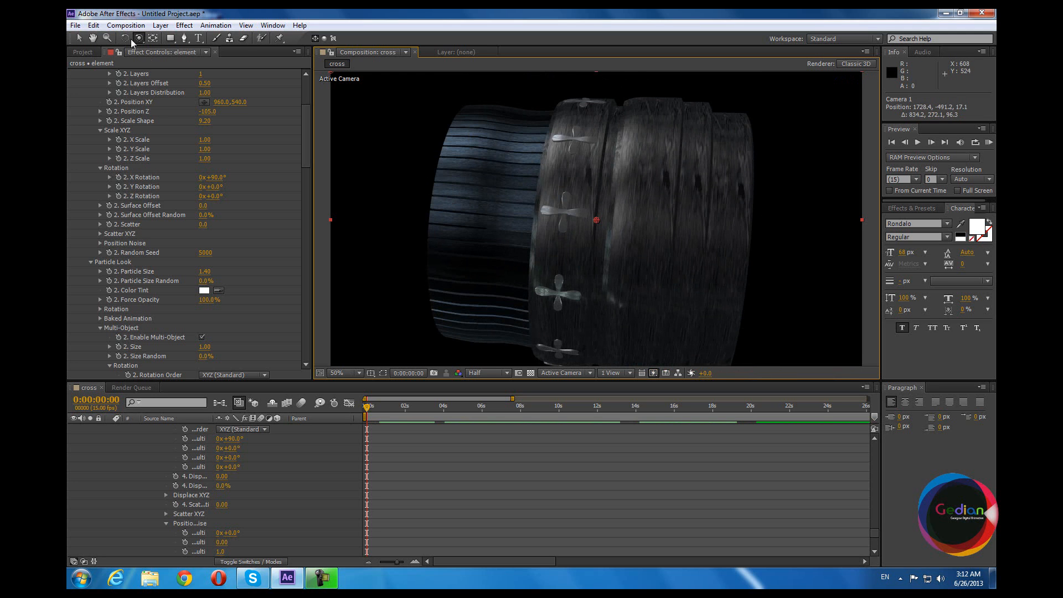
left_click_drag(143, 41, 174, 72)
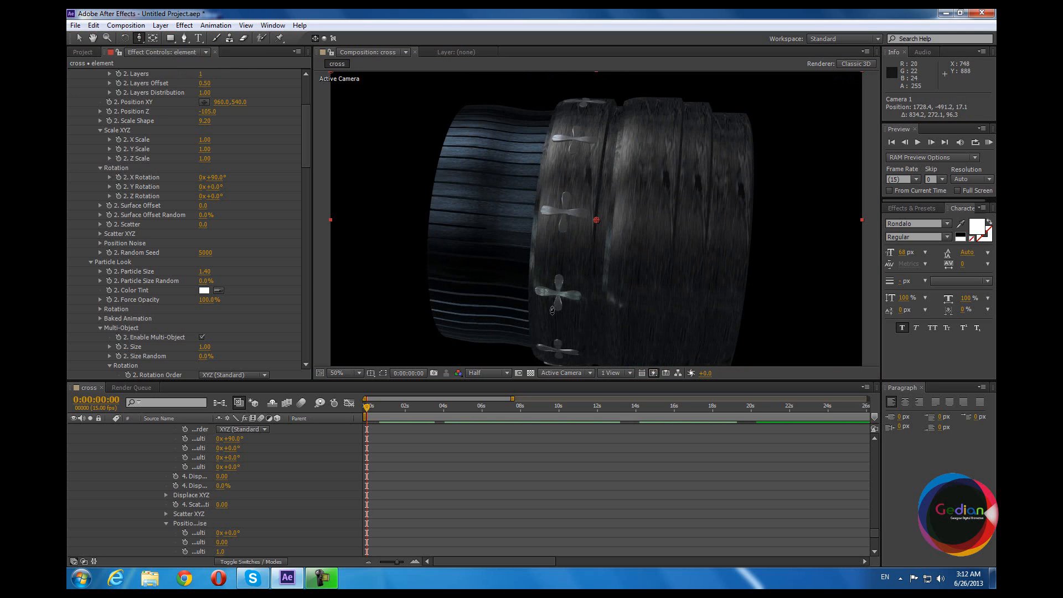
left_click_drag(586, 335, 507, 92)
left_click_drag(546, 213, 536, 222)
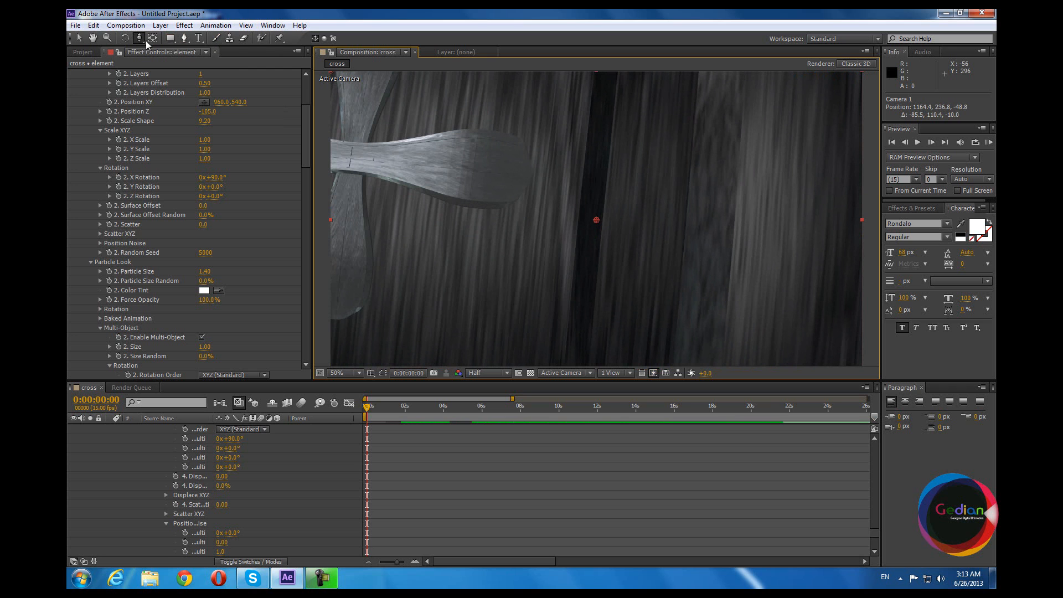
left_click_drag(139, 38, 176, 55)
left_click_drag(382, 202, 449, 237)
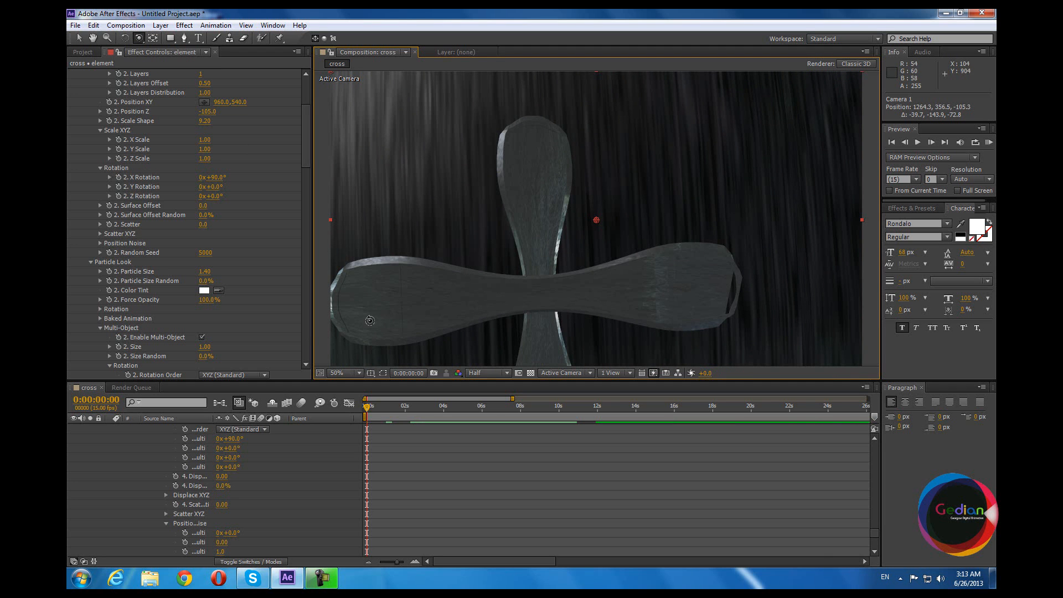
Set Group 2's Multi-Object X Rotation Multi to 82°.
scroll(102, 146, "up", 4)
left_click(91, 127)
left_click(92, 127)
scroll(106, 233, "down", 10)
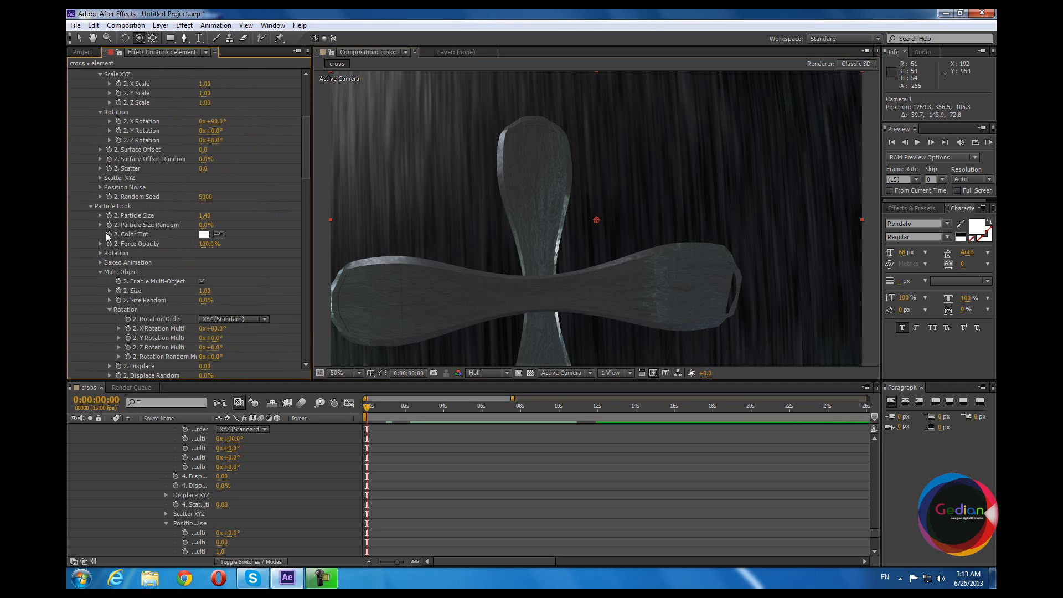
left_click(213, 203)
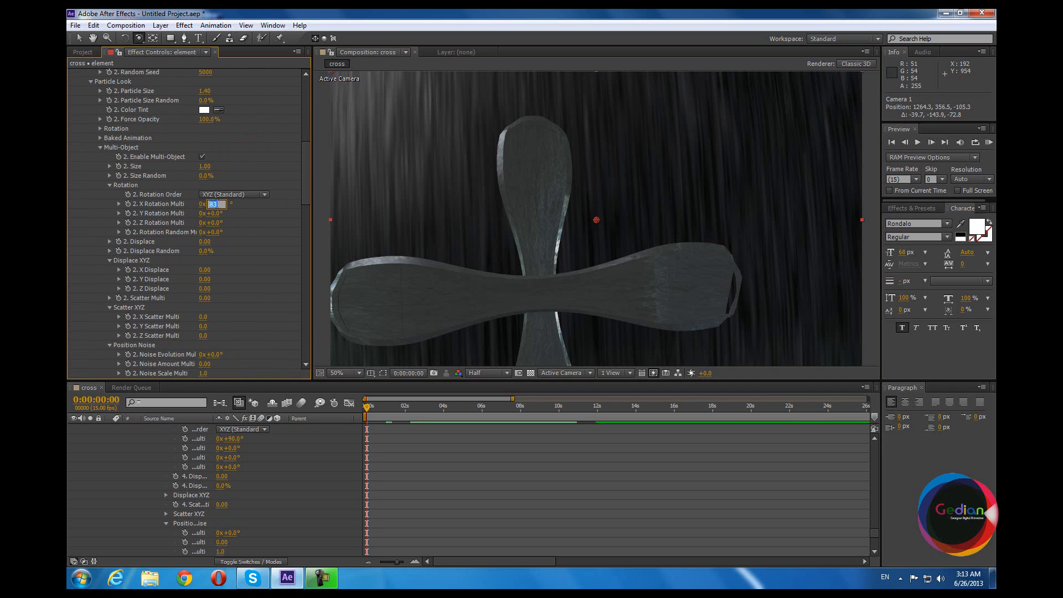
type("80")
key("Return")
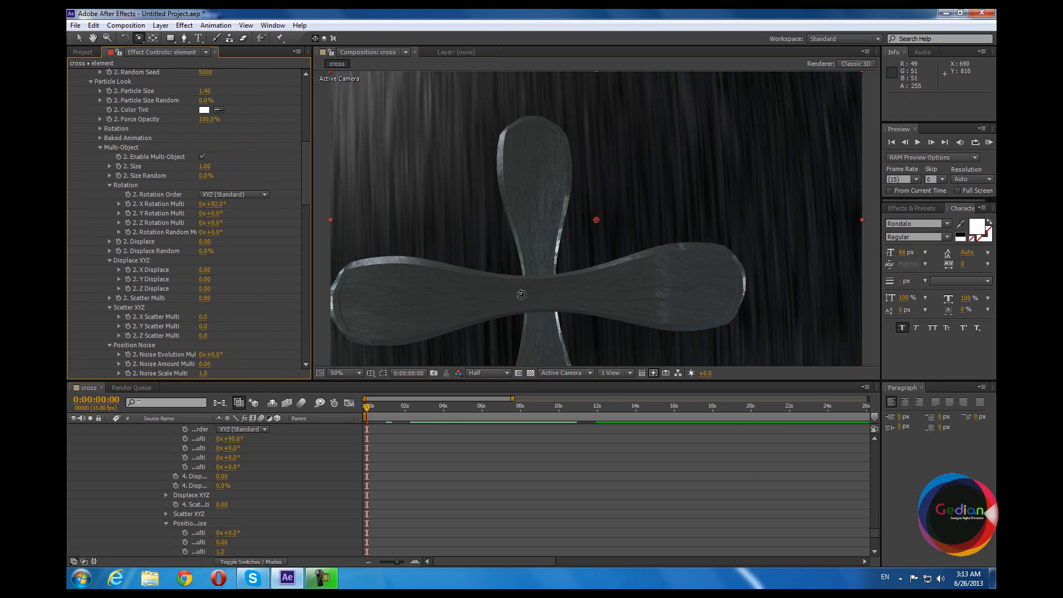
Track the camera back from the cross along Z and orbit around to examine the cylinder's open barred end.
left_click(139, 38)
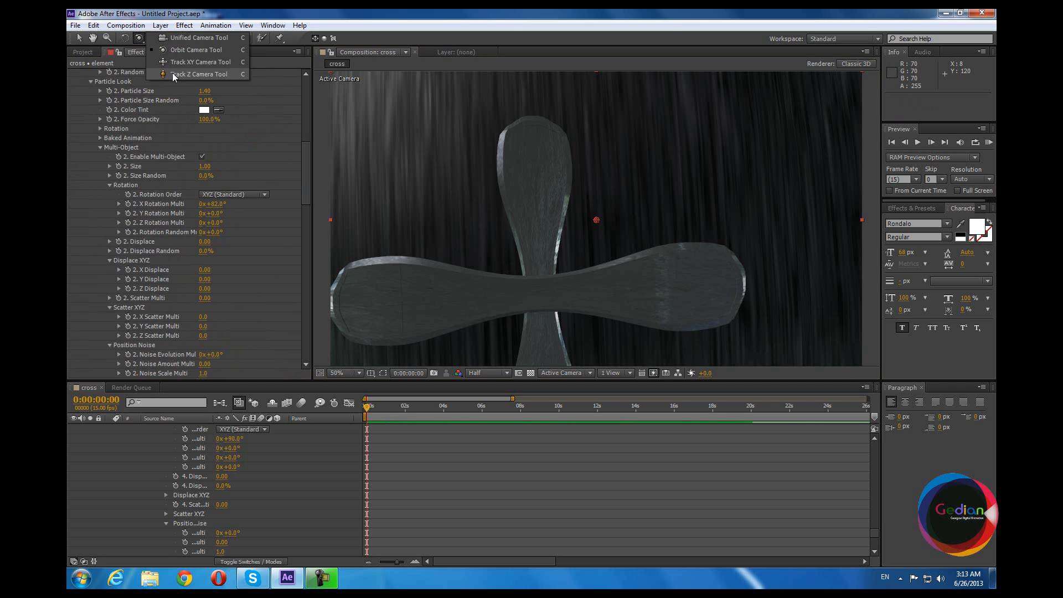
left_click(173, 76)
left_click_drag(552, 202, 555, 325)
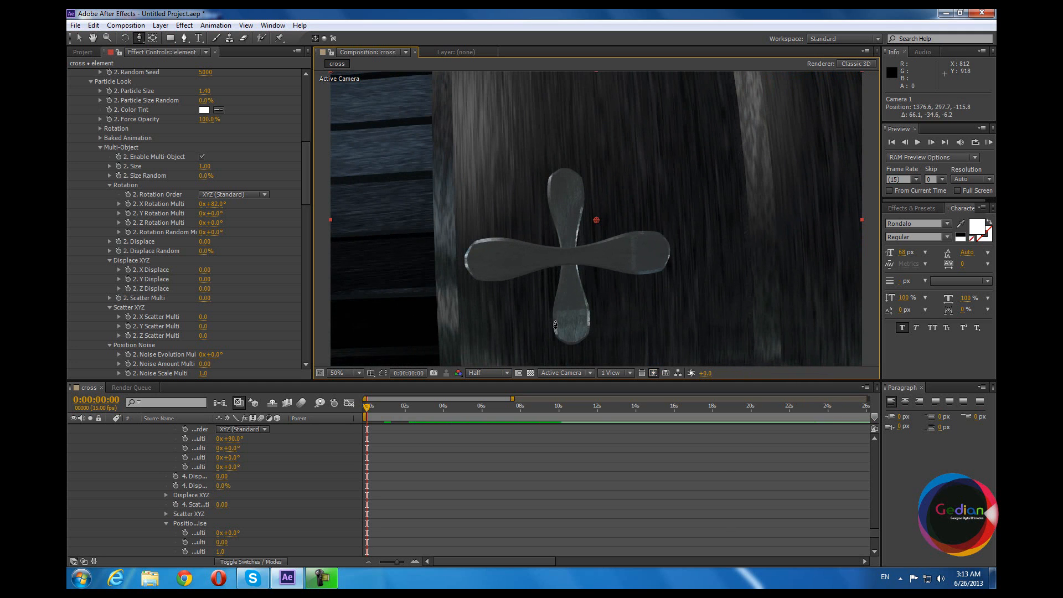
left_click_drag(556, 325, 570, 288)
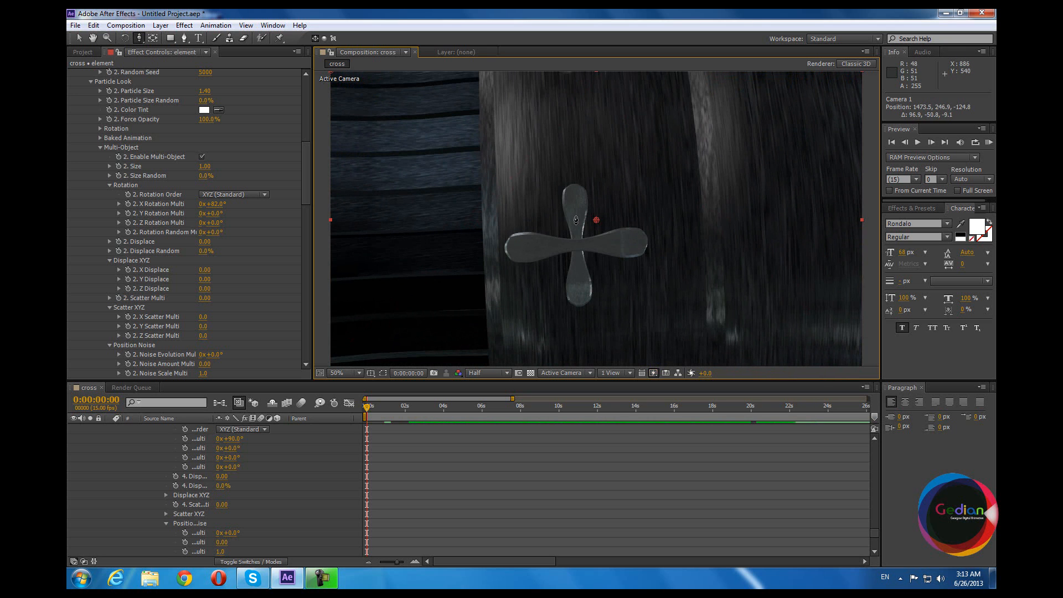
left_click_drag(609, 213, 588, 226)
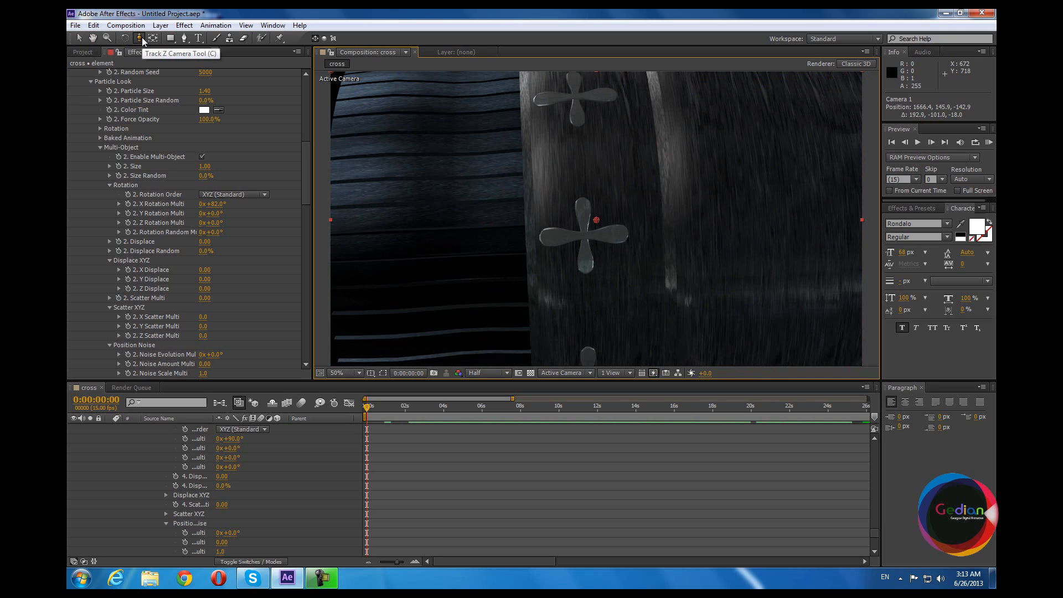
left_click_drag(142, 41, 221, 63)
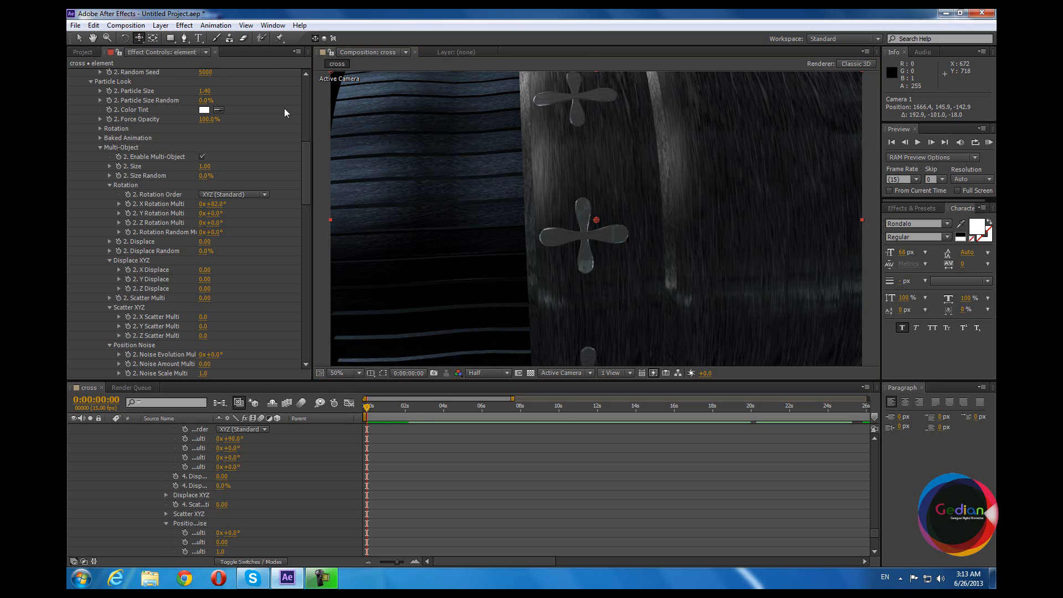
left_click_drag(142, 41, 176, 50)
left_click_drag(536, 260, 705, 241)
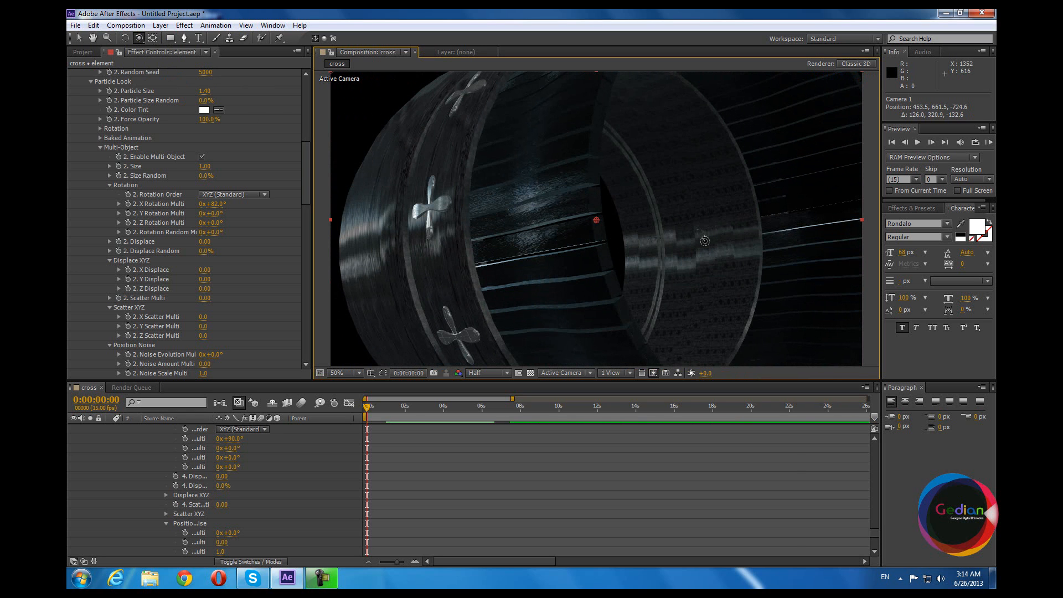
mouse_move(693, 270)
left_mouse_down()
mouse_move(641, 276)
mouse_move(711, 266)
left_mouse_up()
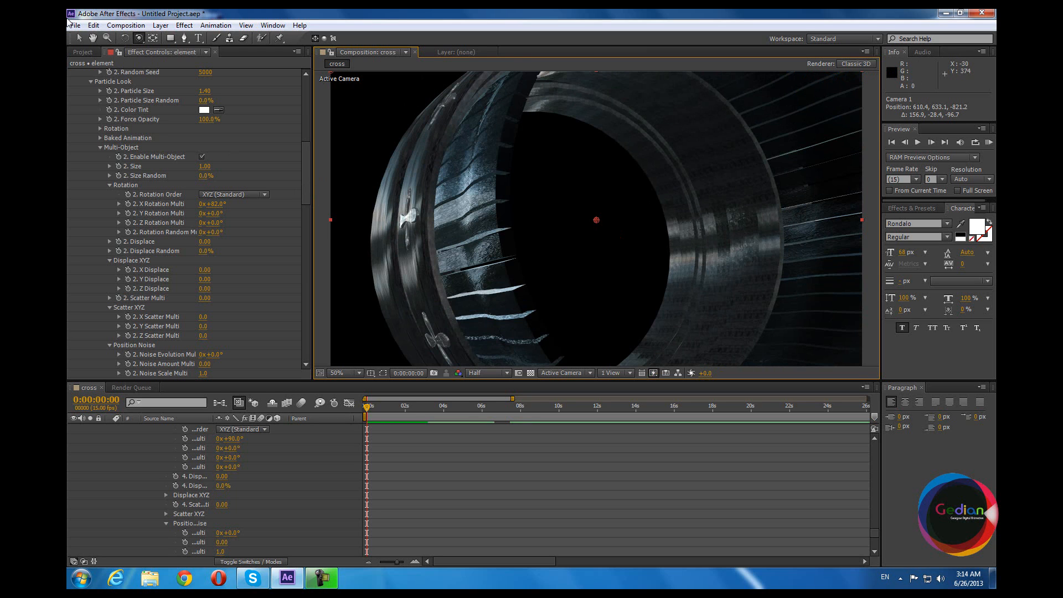
Pull the camera back along Z and orbit around the whole cylinder to examine its outside, both ends and the cross ring.
left_click_drag(138, 37, 163, 79)
left_click_drag(499, 181, 496, 288)
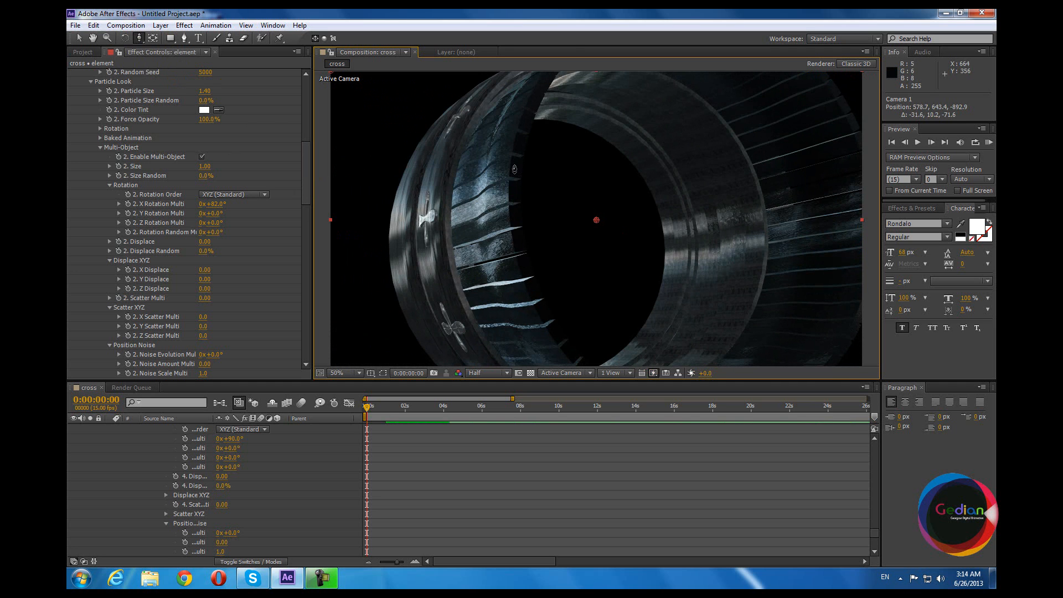
left_click_drag(518, 184, 548, 221)
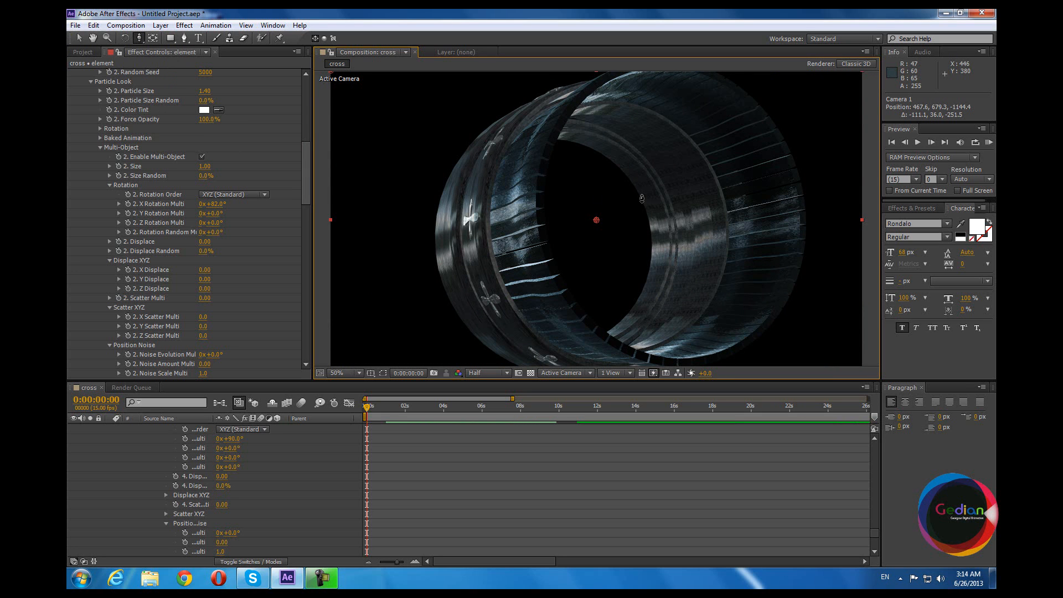
left_click(141, 39)
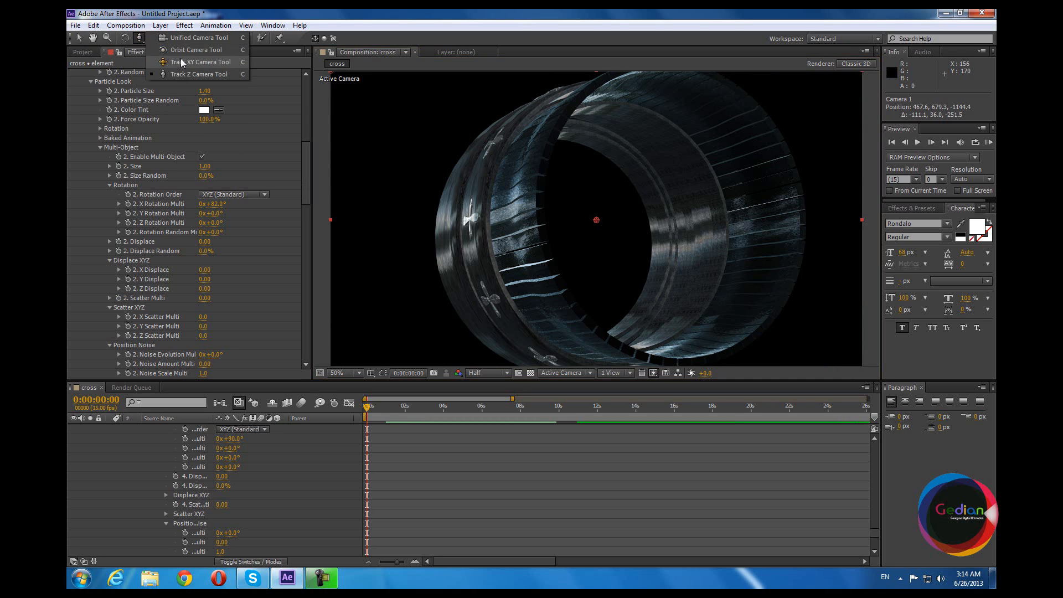
left_click(185, 51)
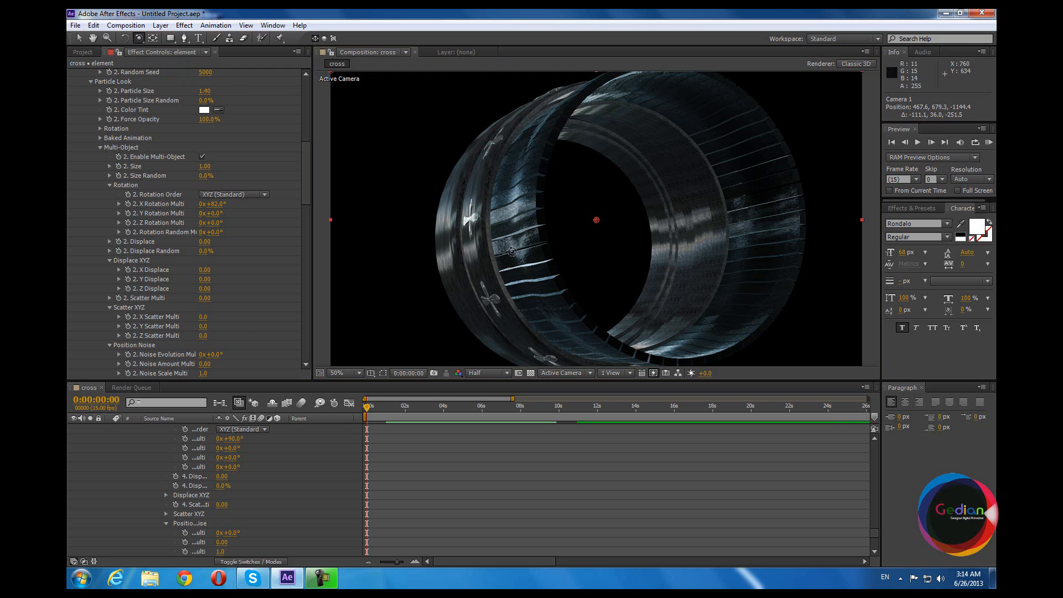
left_click_drag(526, 252, 613, 293)
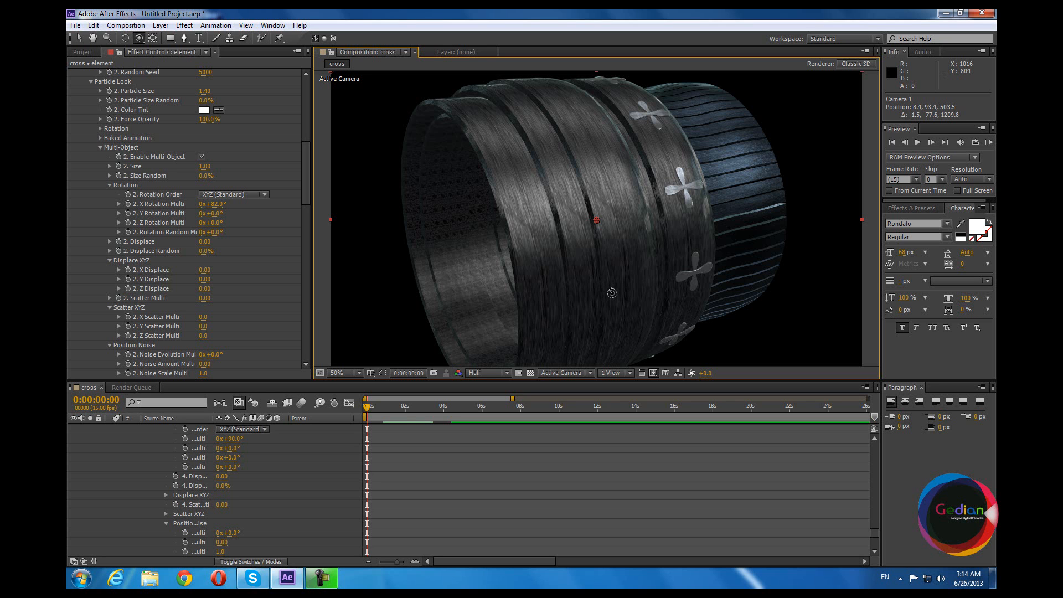
mouse_move(678, 251)
left_mouse_down()
mouse_move(652, 250)
mouse_move(691, 270)
mouse_move(709, 263)
mouse_move(666, 253)
left_mouse_up()
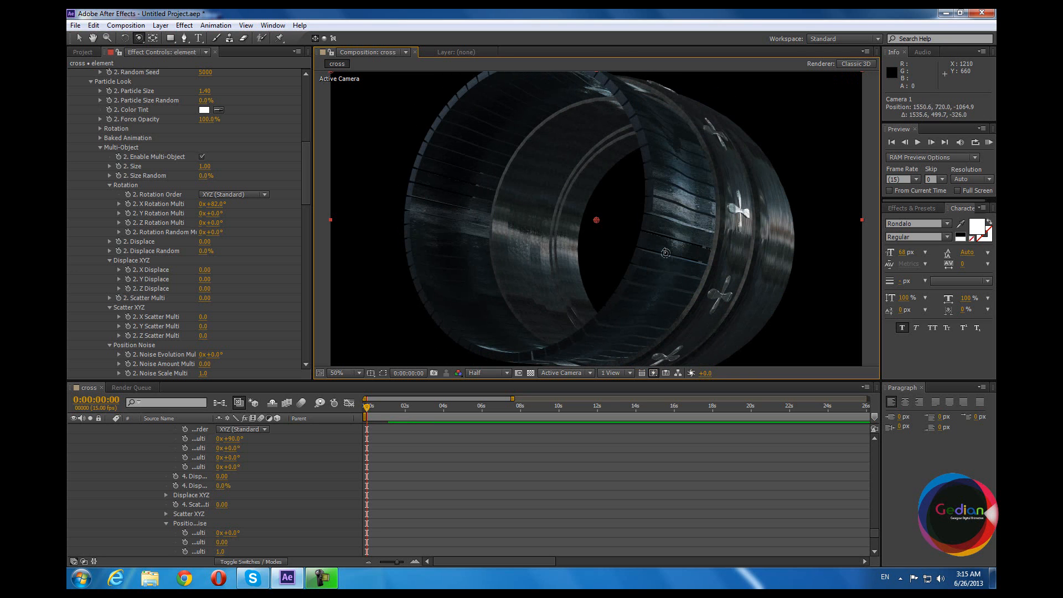